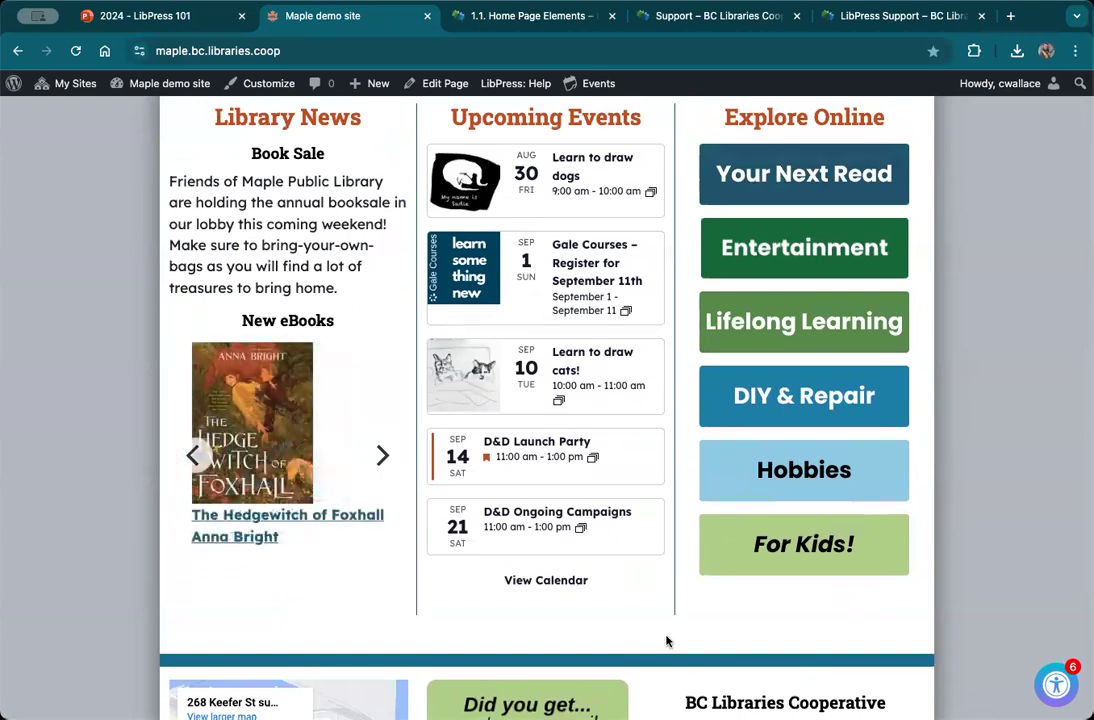
# Compare the Maple demo site's home page elements with the Site Manager options in its dashboard
pyautogui.scroll(-3, 667, 641)
pyautogui.scroll(10, 620, 540)
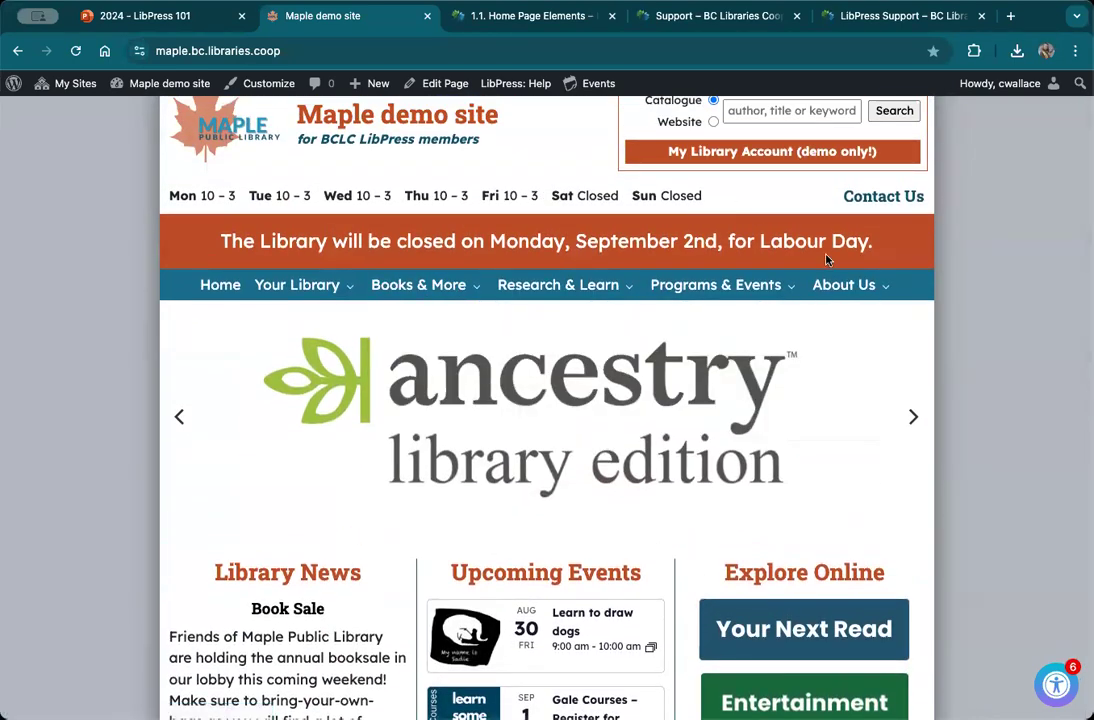
pyautogui.moveTo(720, 283)
pyautogui.click(171, 87)
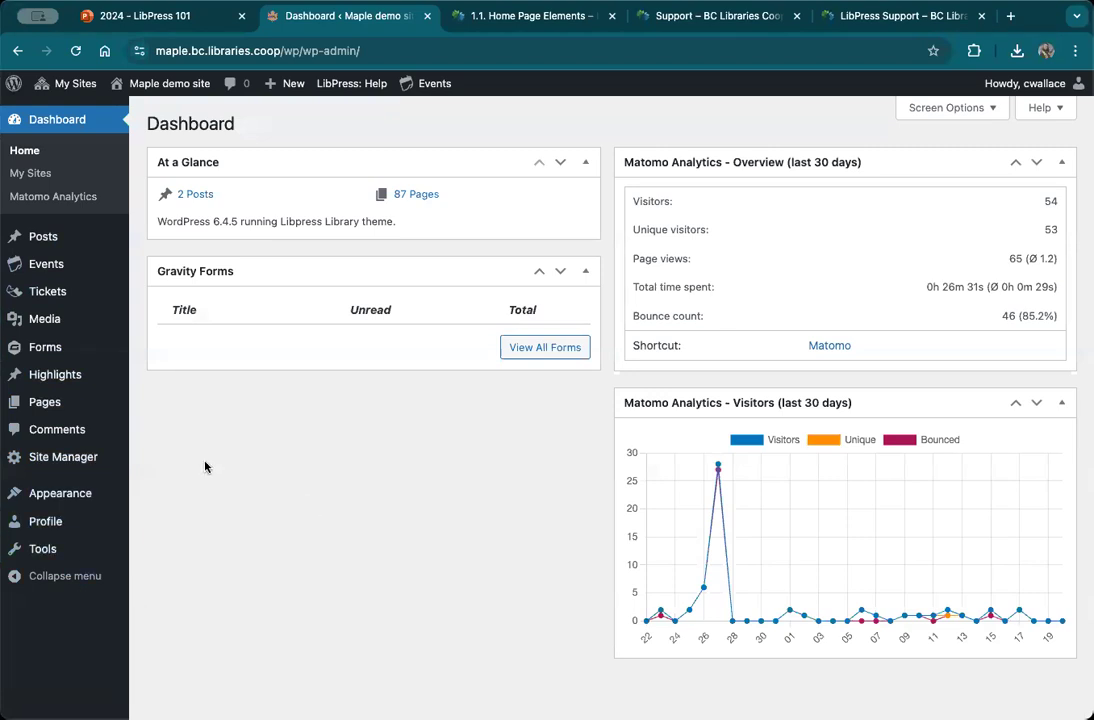
pyautogui.moveTo(86, 457)
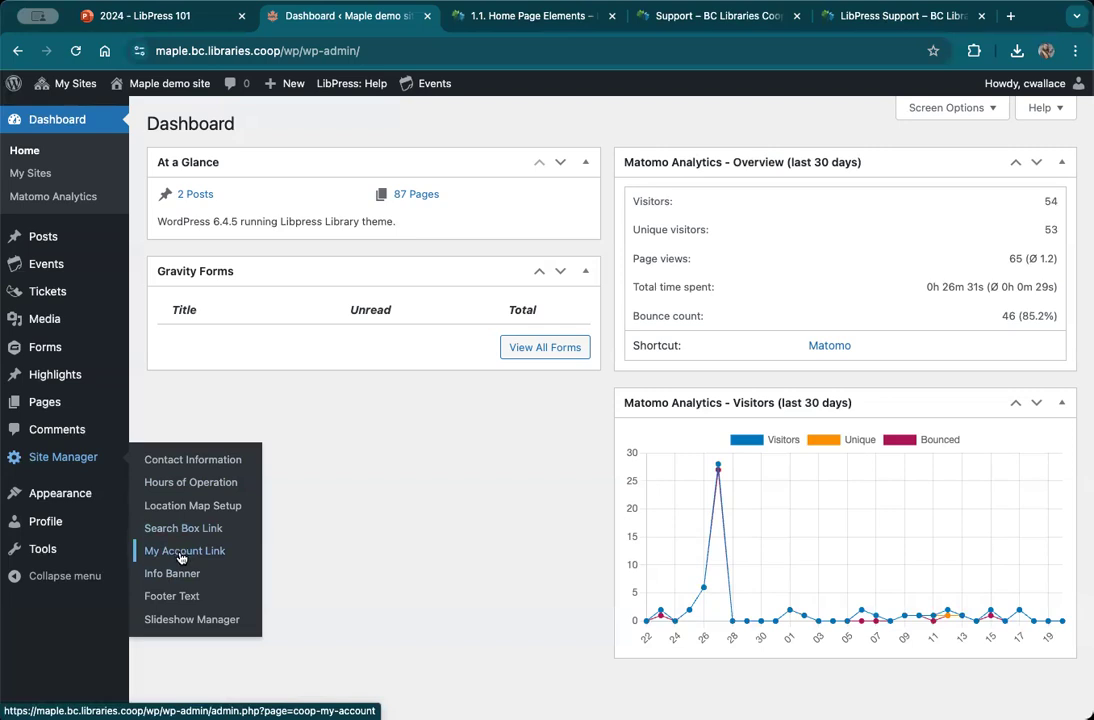
pyautogui.click(150, 83)
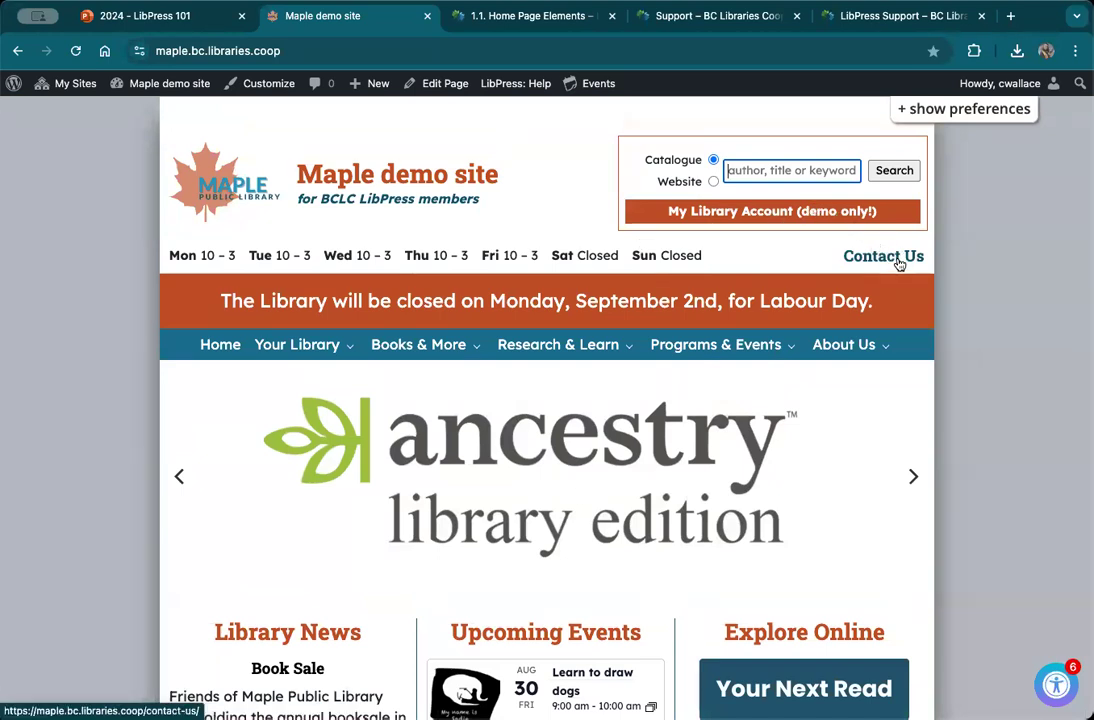
pyautogui.click(160, 83)
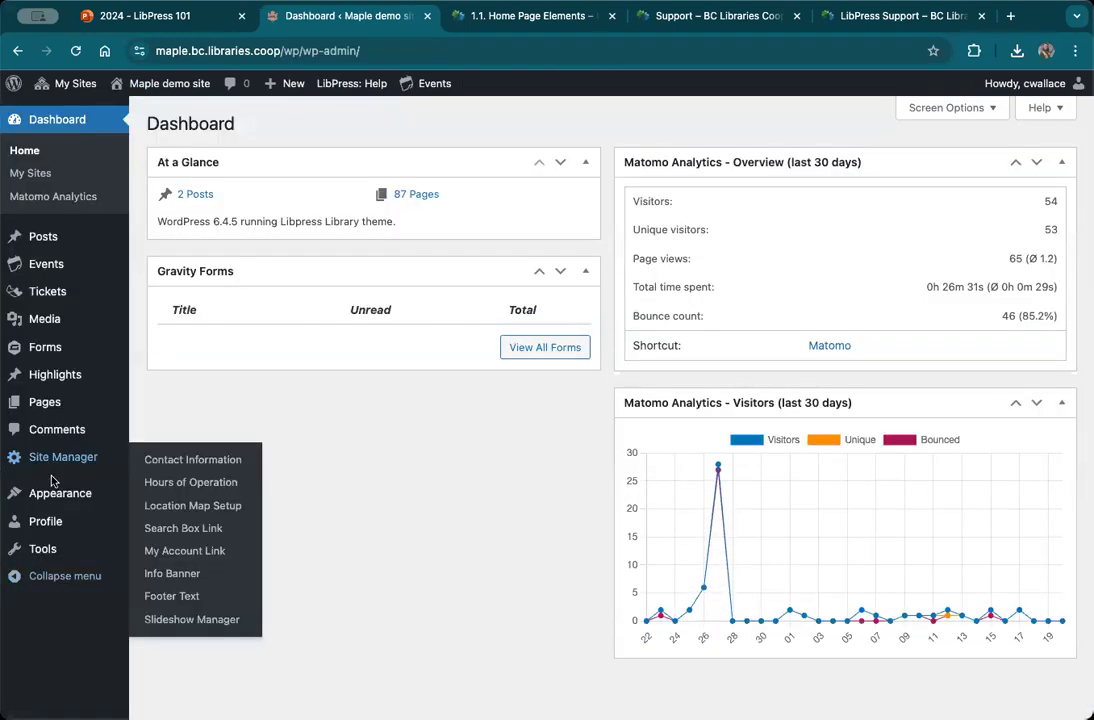
# Open the Info Banner settings in Site Manager and review the banner's options and content
pyautogui.moveTo(52, 492)
pyautogui.moveTo(32, 455)
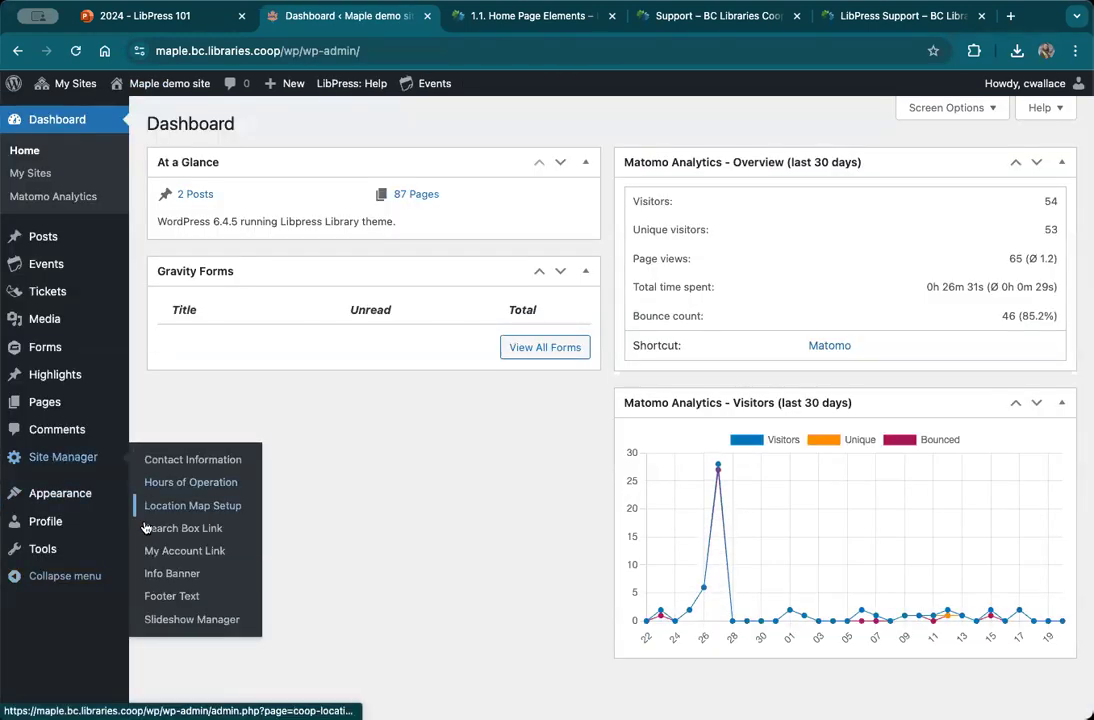
pyautogui.click(150, 573)
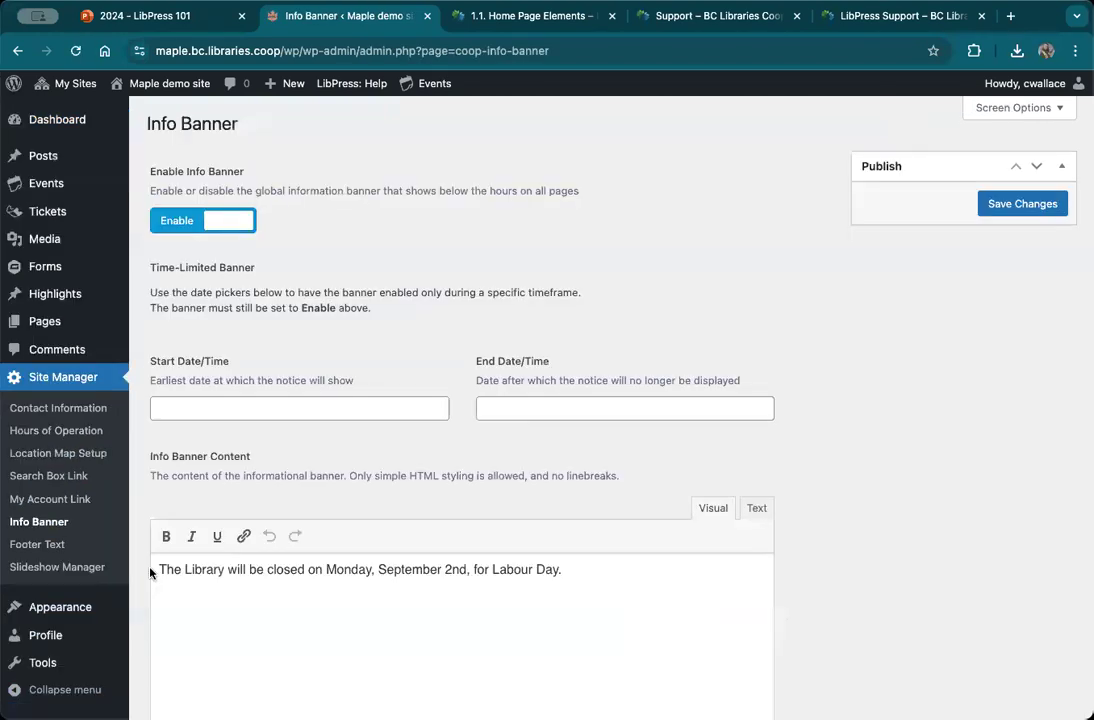
pyautogui.scroll(-1, 354, 456)
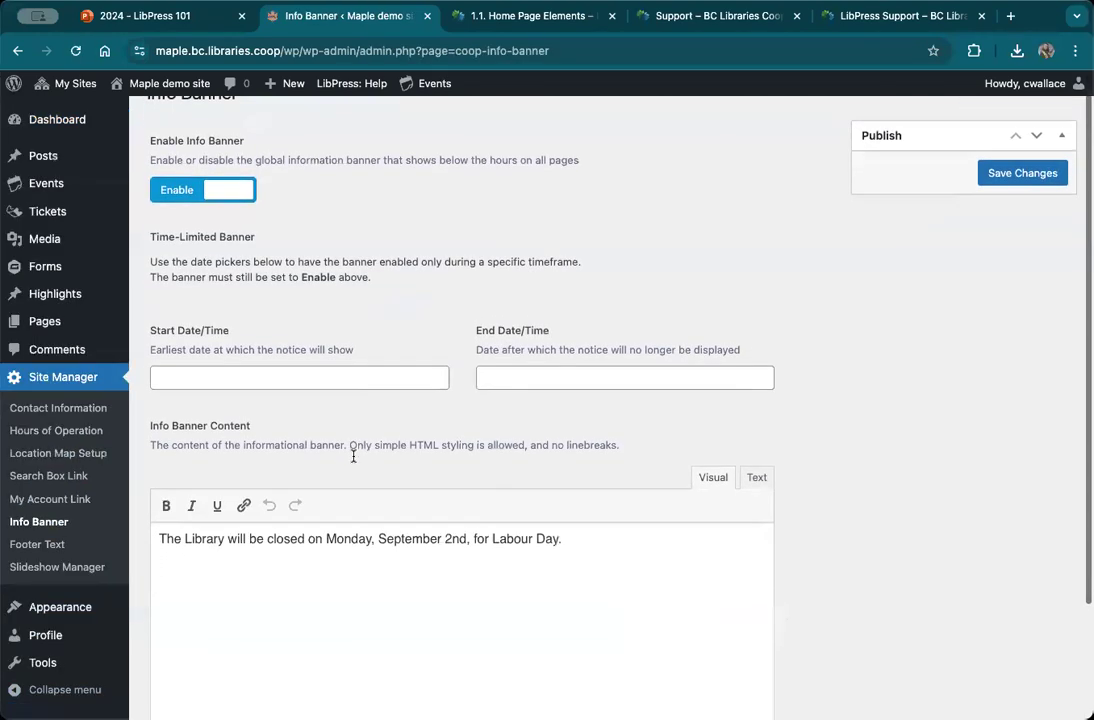
pyautogui.scroll(1, 356, 452)
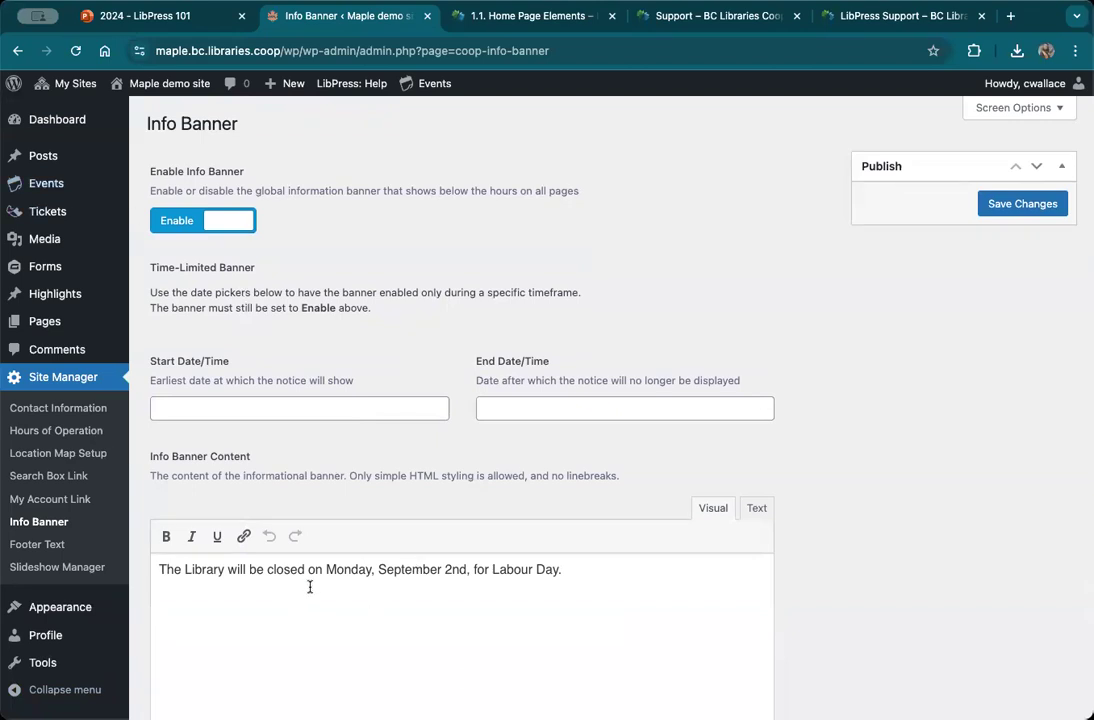
# Set the info banner's start date and time to 27/08/2024 12:01 am
pyautogui.click(173, 409)
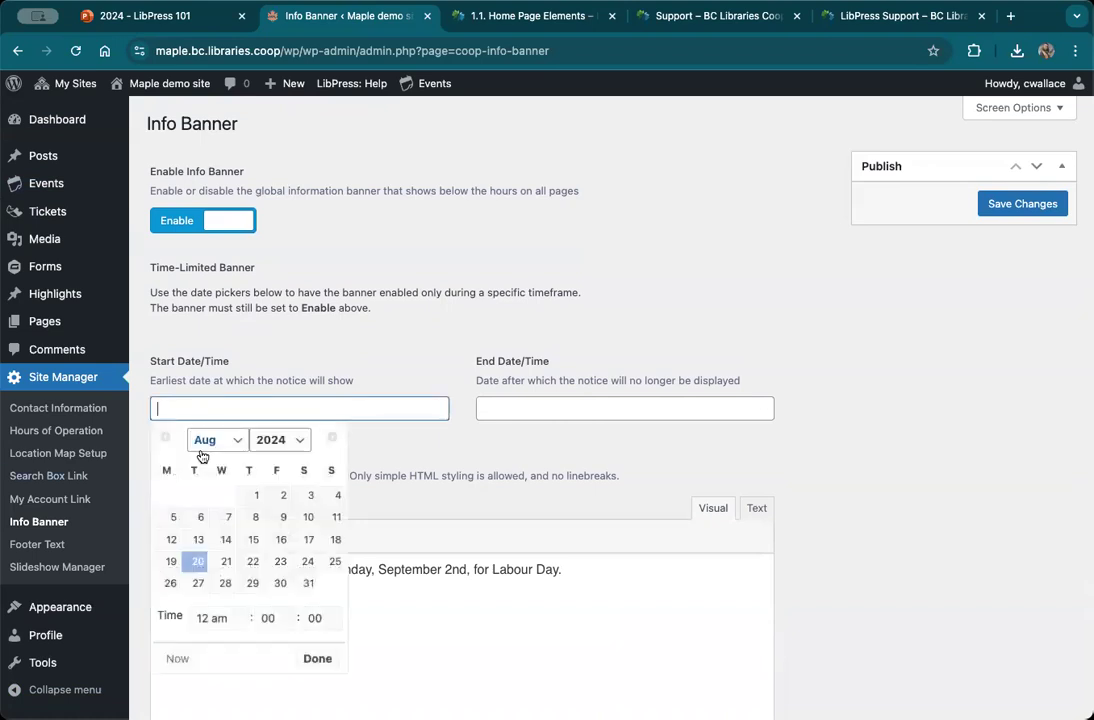
pyautogui.click(198, 588)
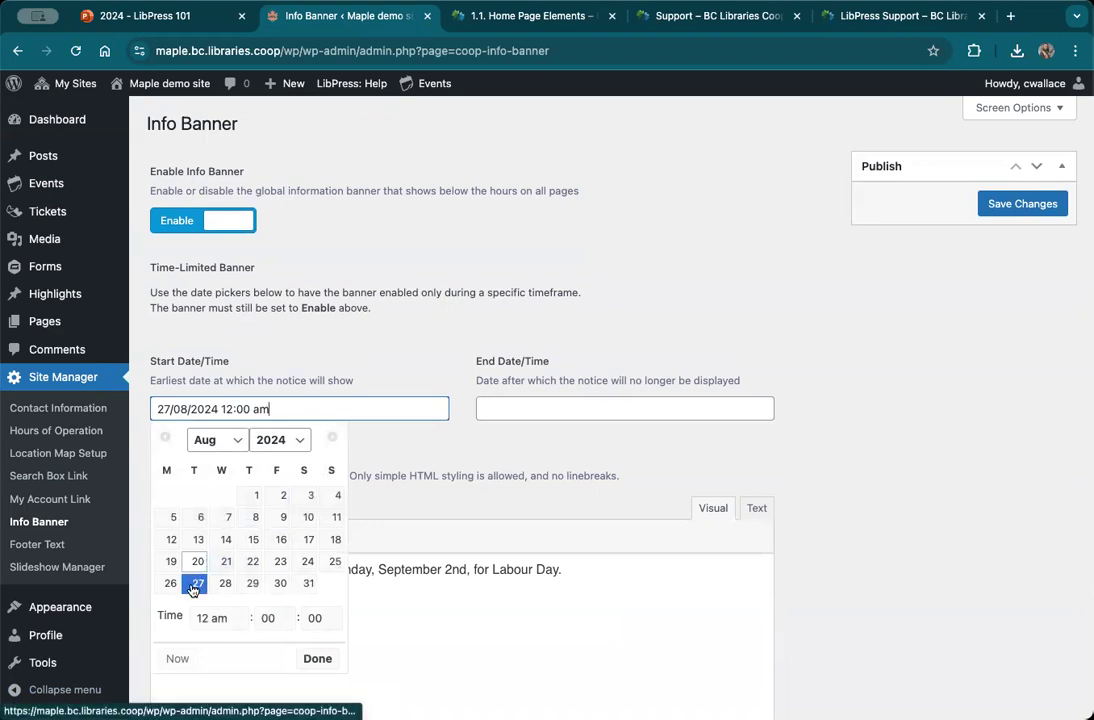
pyautogui.click(253, 409)
pyautogui.press('BackSpace')
pyautogui.write('1')
pyautogui.click(316, 659)
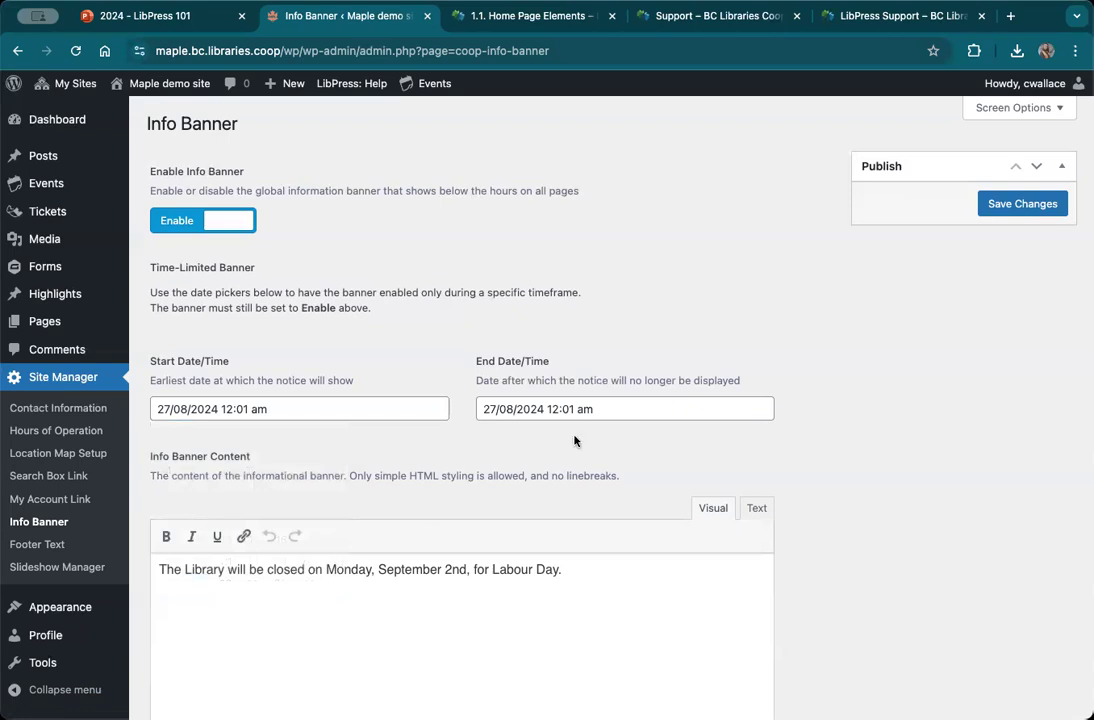
# Set the info banner's end date to 03/09/2024 and enter 6 pm as its end time
pyautogui.click(708, 408)
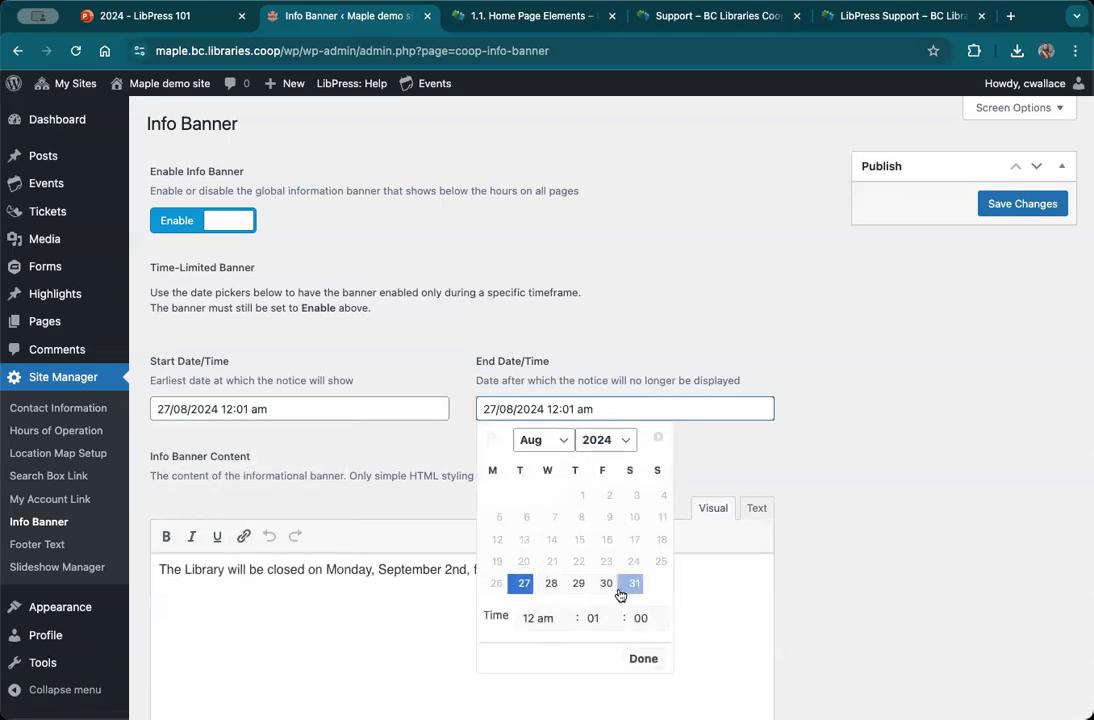
pyautogui.click(560, 442)
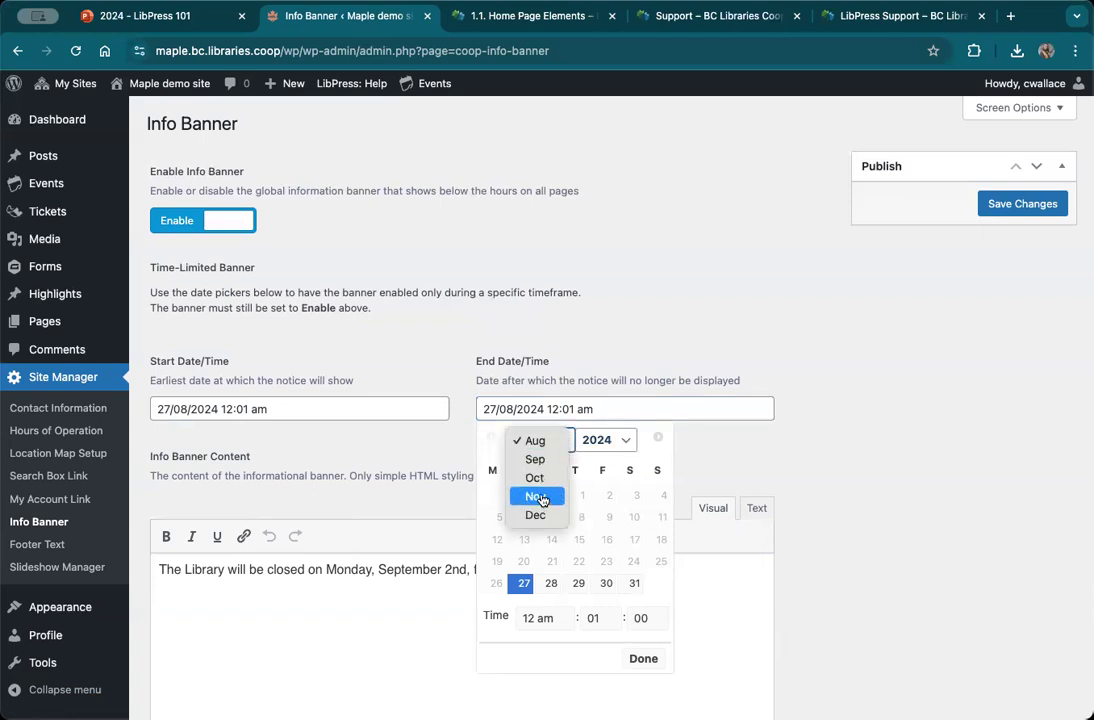
pyautogui.click(538, 461)
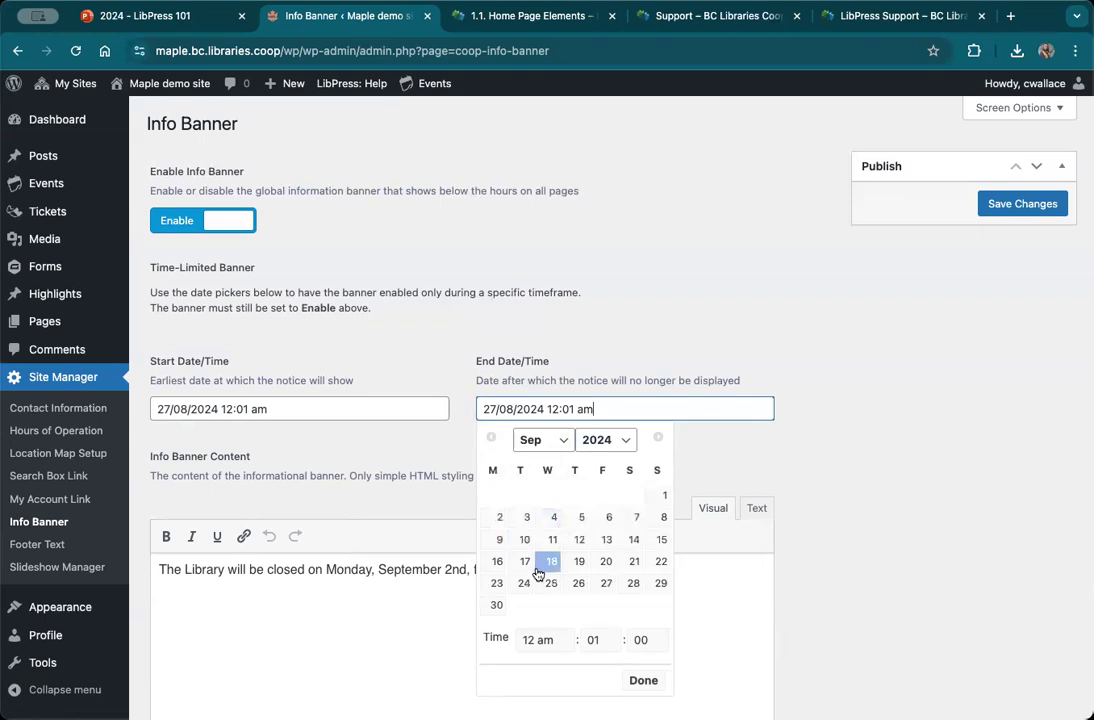
pyautogui.click(525, 518)
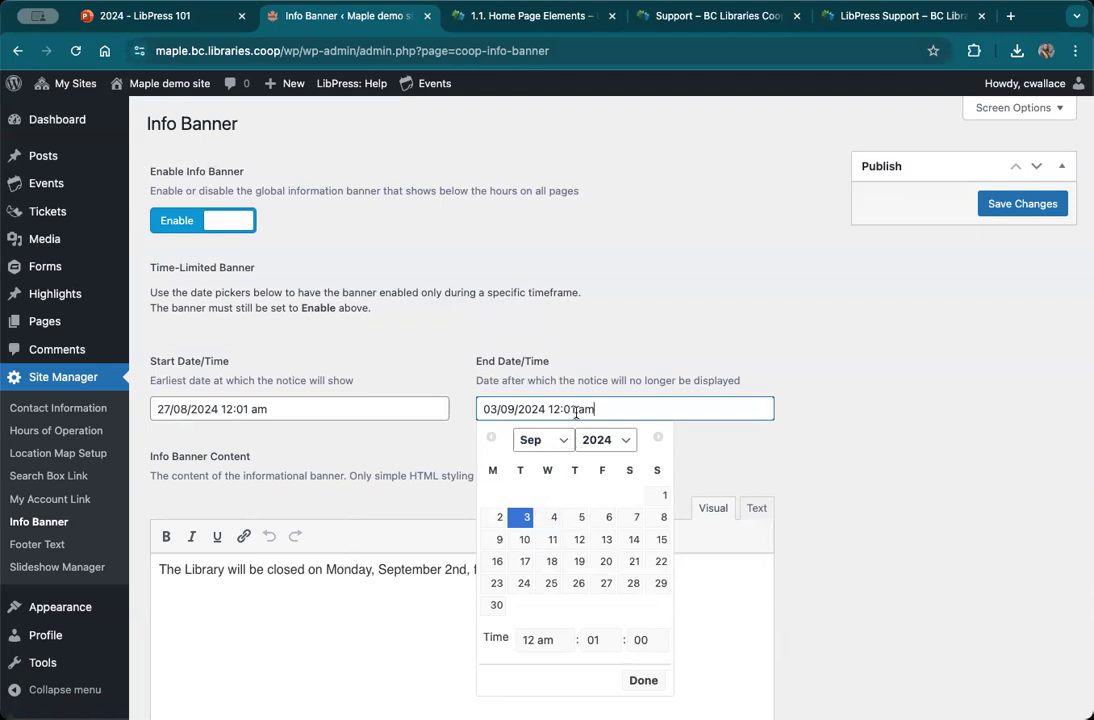
pyautogui.moveTo(576, 412); pyautogui.dragTo(542, 411)
pyautogui.write('6pm')
pyautogui.press('BackSpace')
pyautogui.press('BackSpace')
pyautogui.press('BackSpace')
pyautogui.press('BackSpace')
pyautogui.write('pm')
pyautogui.click(643, 681)
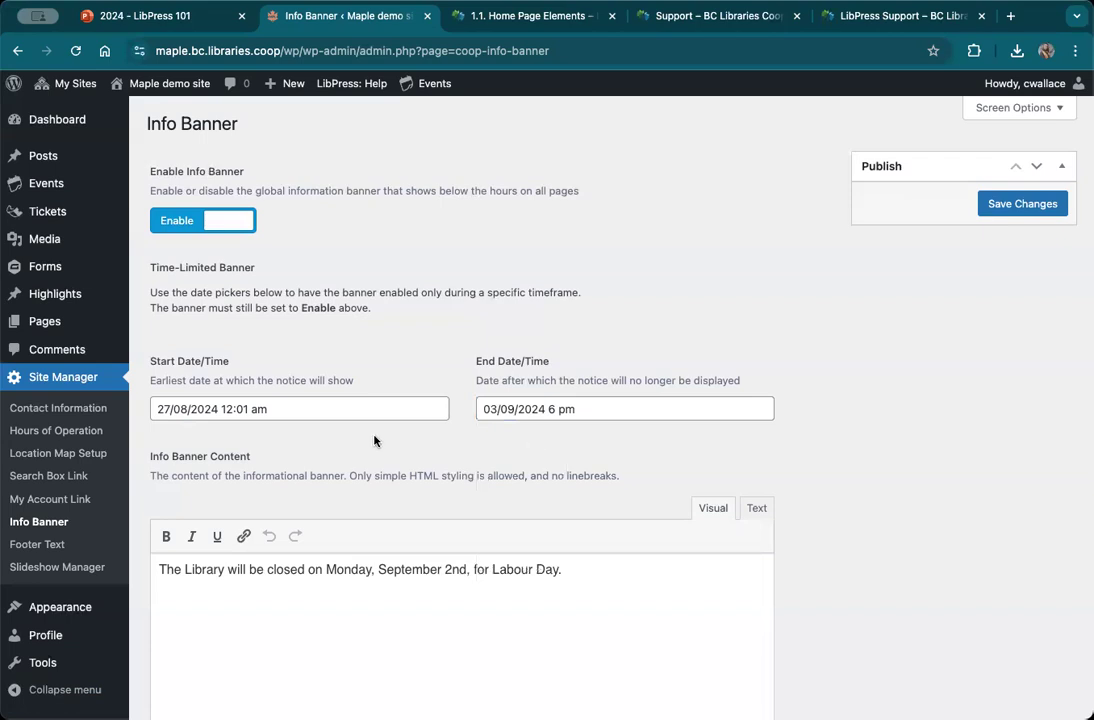
# Set the banner's end time to 6:01 pm using the hour choice, and save the Info Banner changes
pyautogui.click(560, 410)
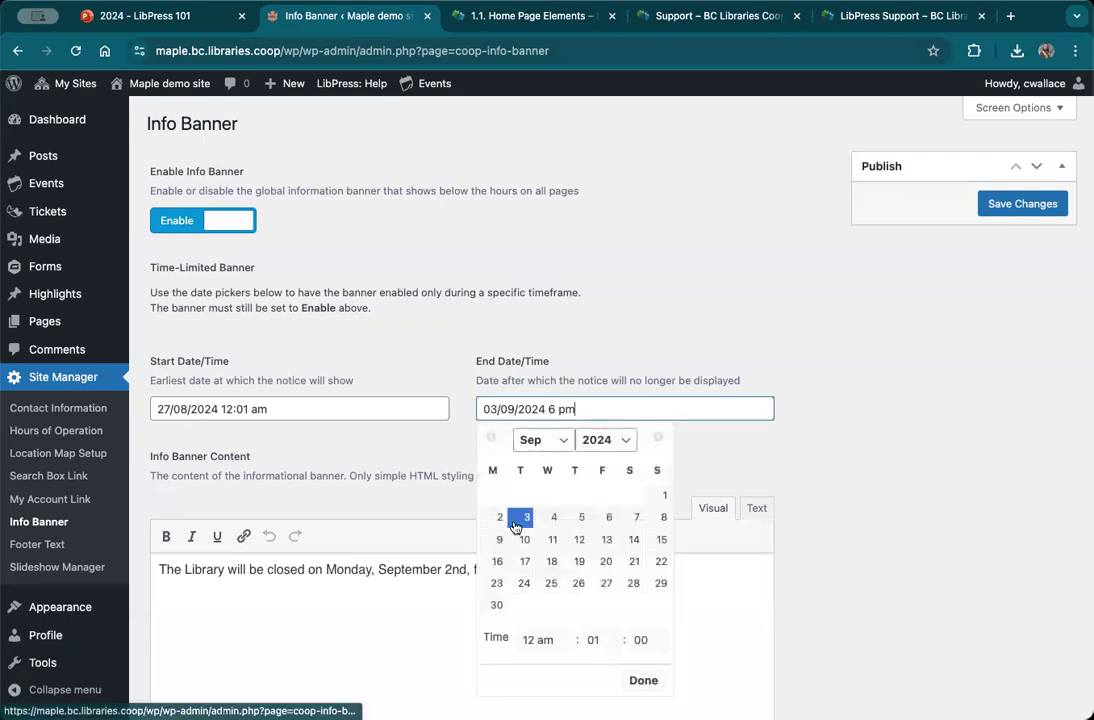
pyautogui.click(550, 641)
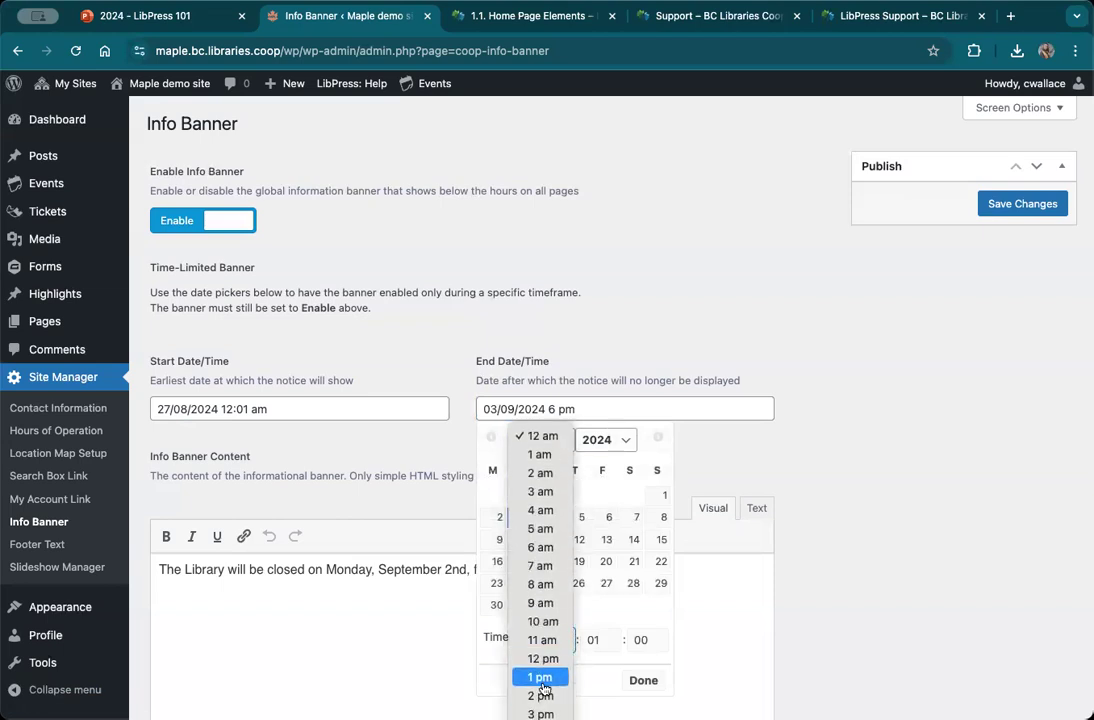
pyautogui.click(535, 712)
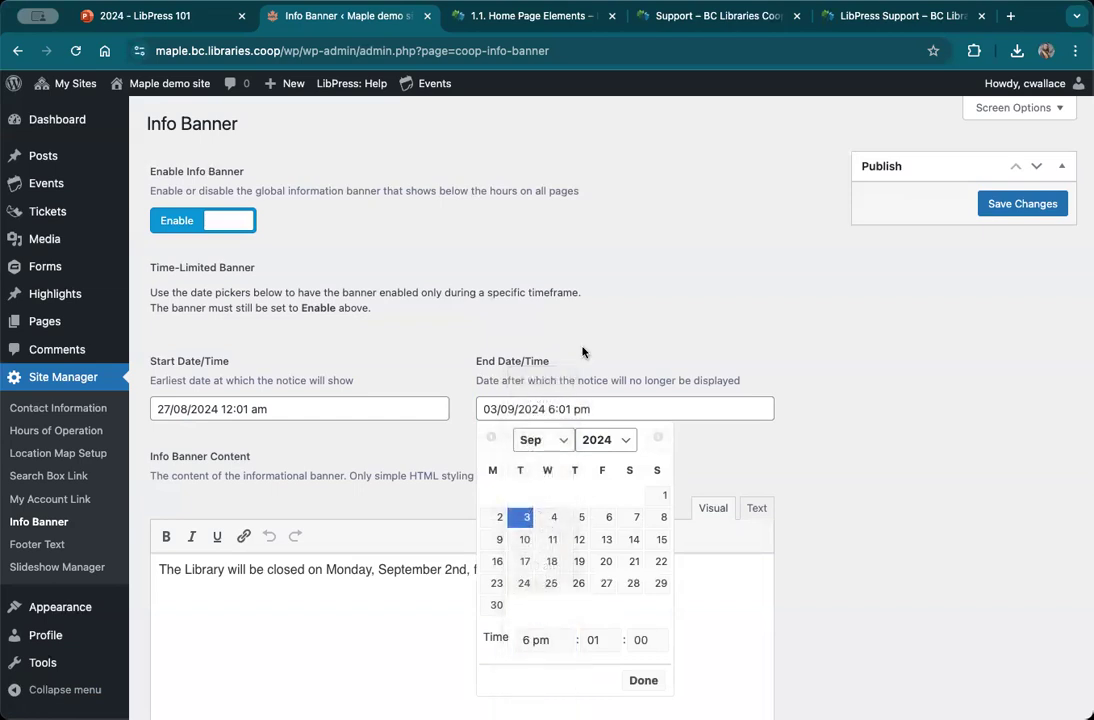
pyautogui.click(648, 680)
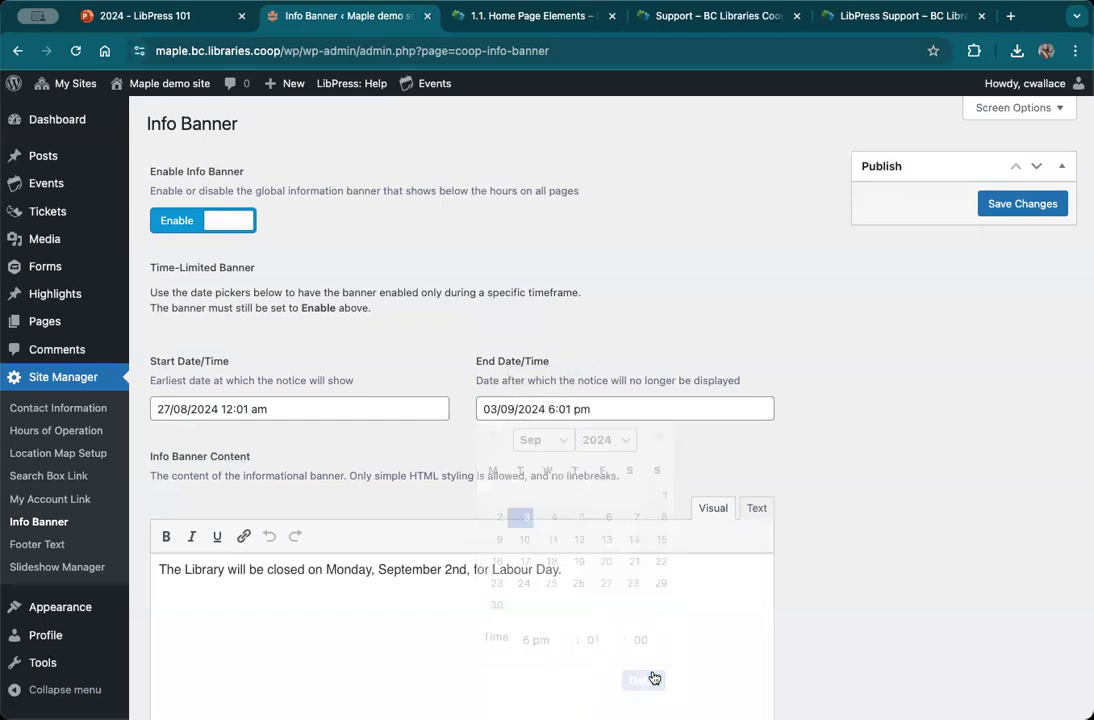
pyautogui.click(1013, 210)
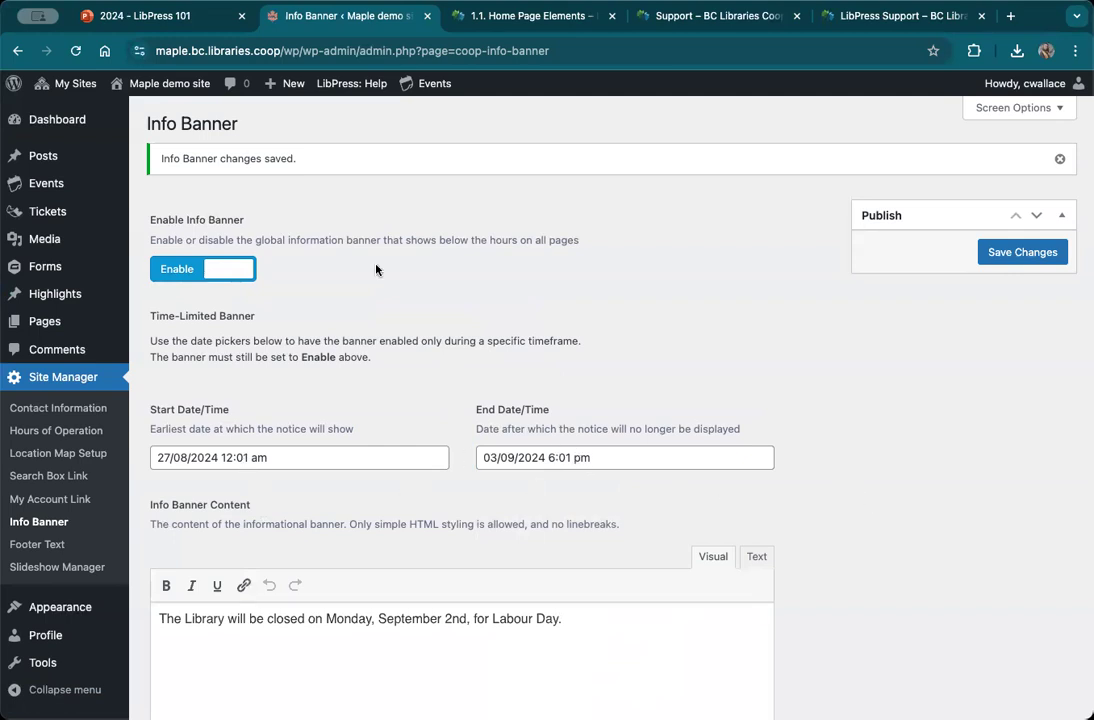
# View the public home page to check the info banner, Library News and Upcoming Events sections
pyautogui.click(181, 88)
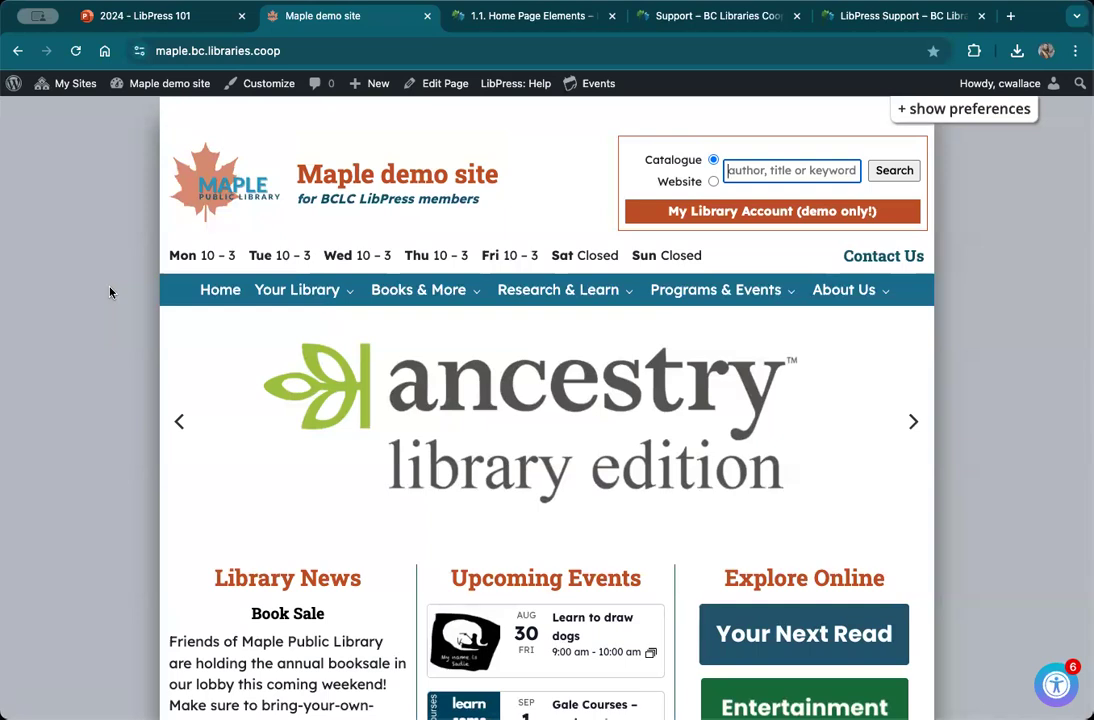
pyautogui.scroll(-3, 248, 363)
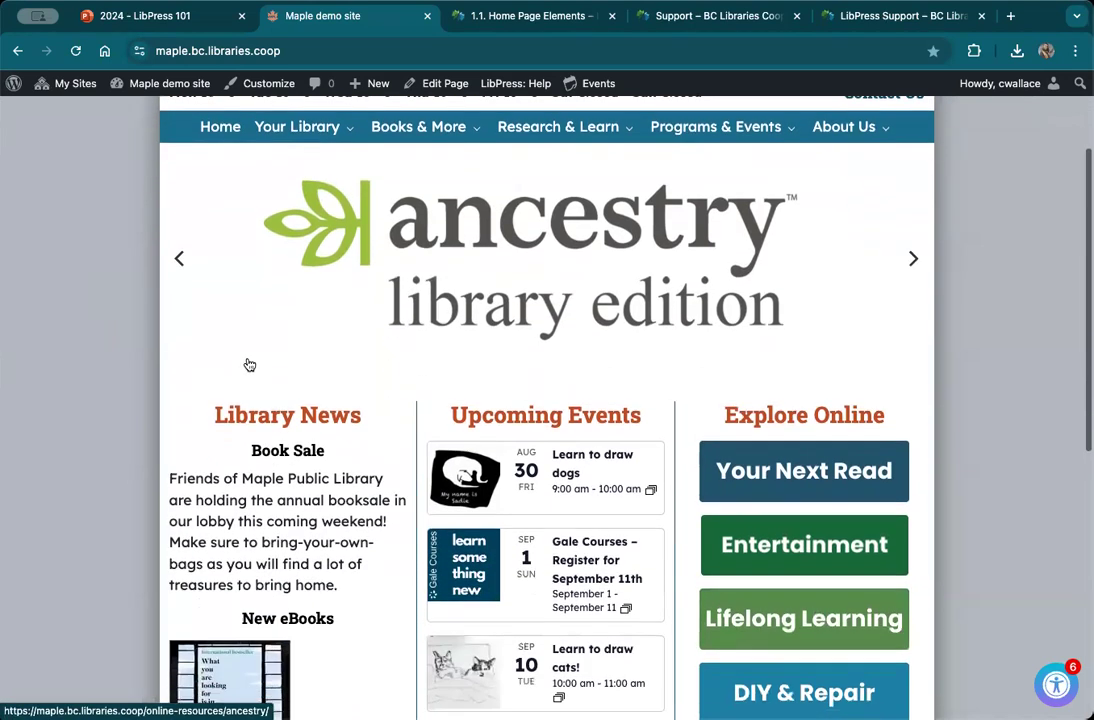
pyautogui.scroll(-2, 500, 550)
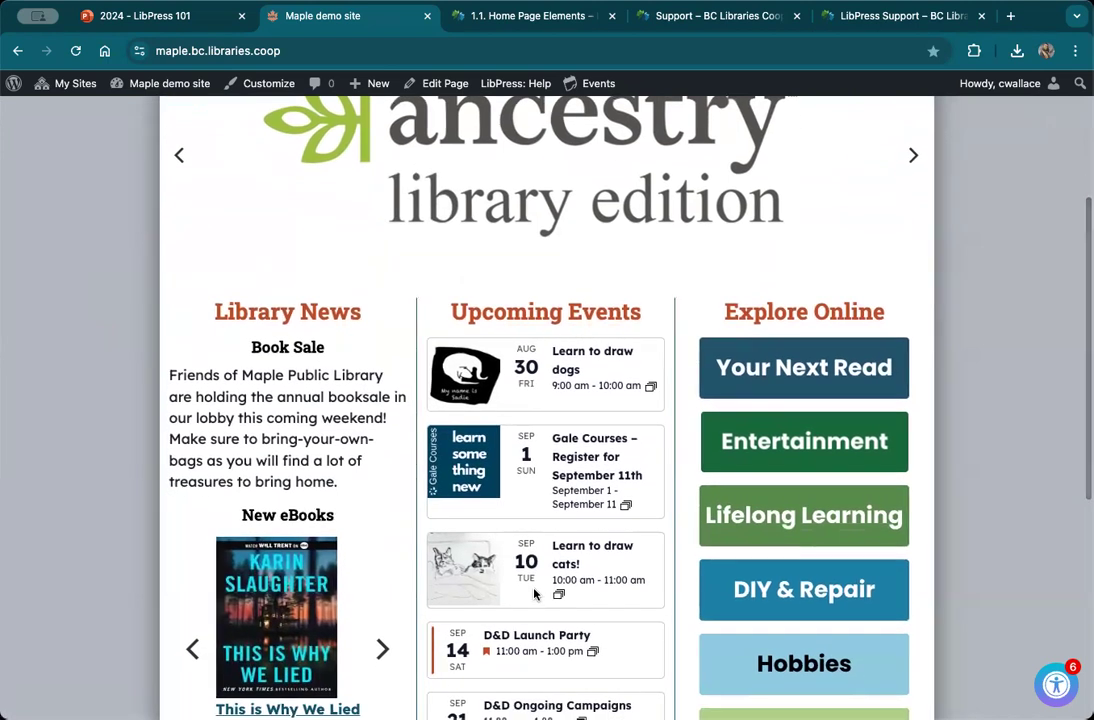
pyautogui.scroll(-1, 534, 594)
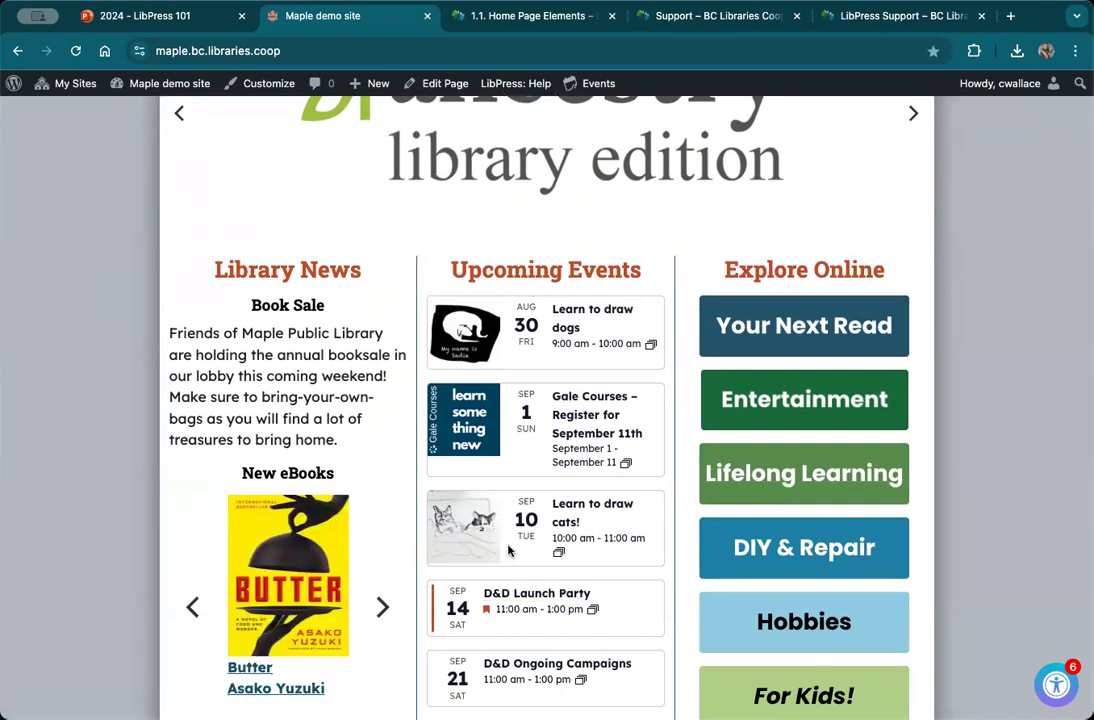
pyautogui.scroll(-2, 508, 550)
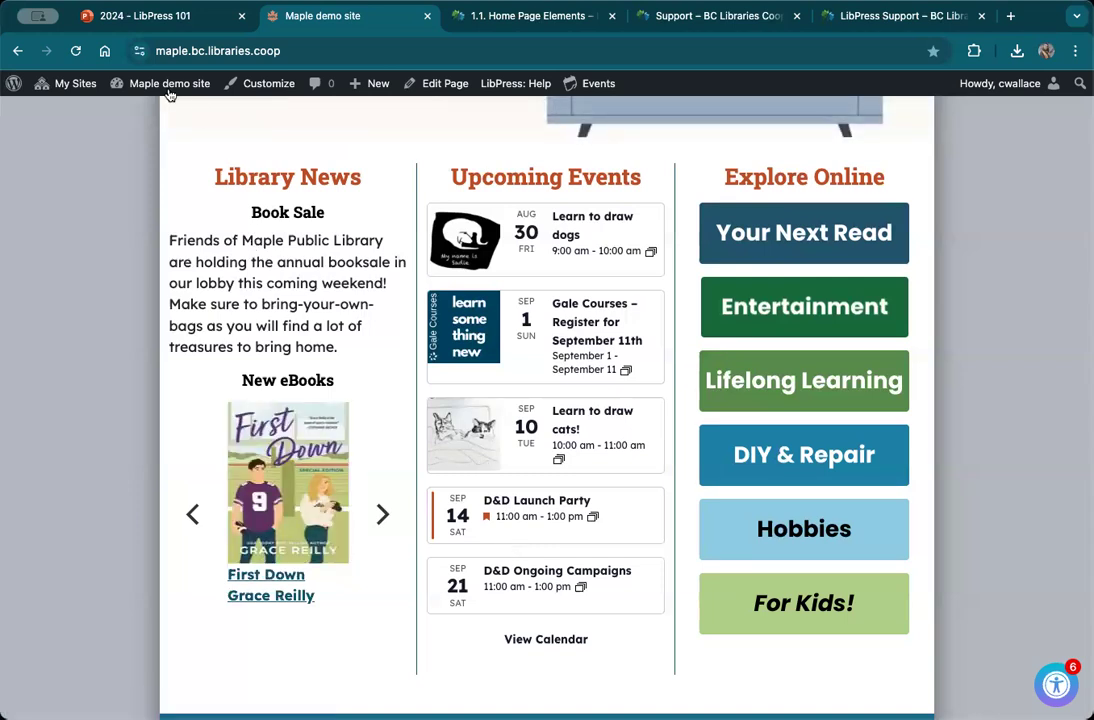
# Return to the site's dashboard and open the list of all events
pyautogui.moveTo(145, 88)
pyautogui.click(137, 111)
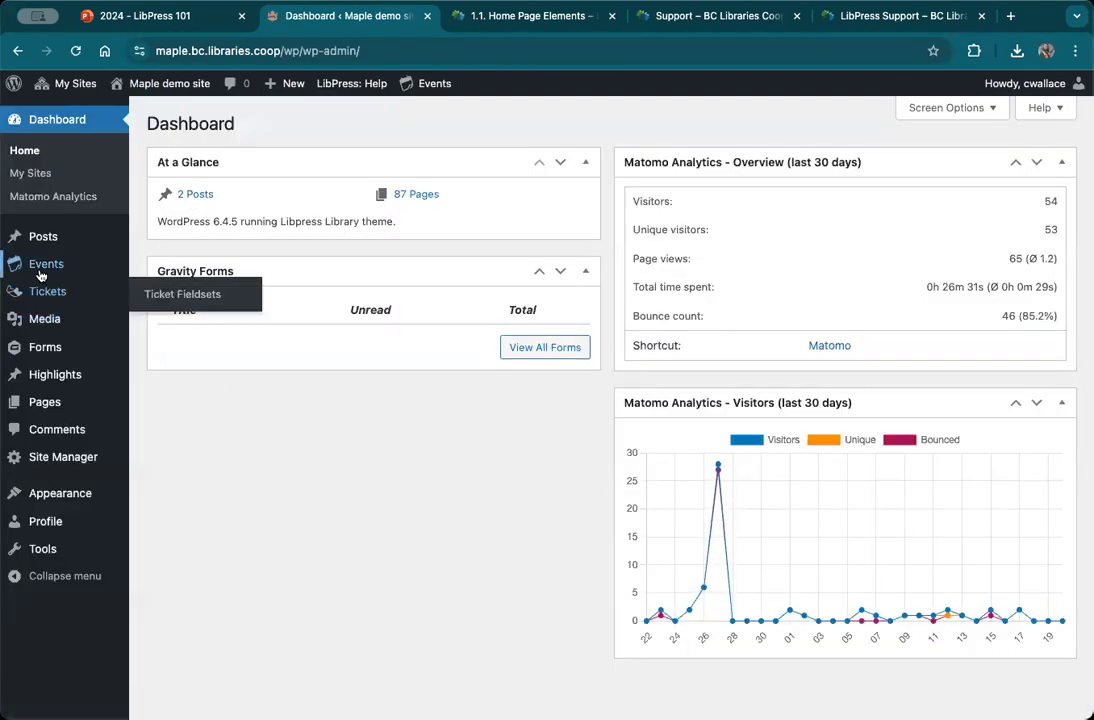
pyautogui.click(38, 272)
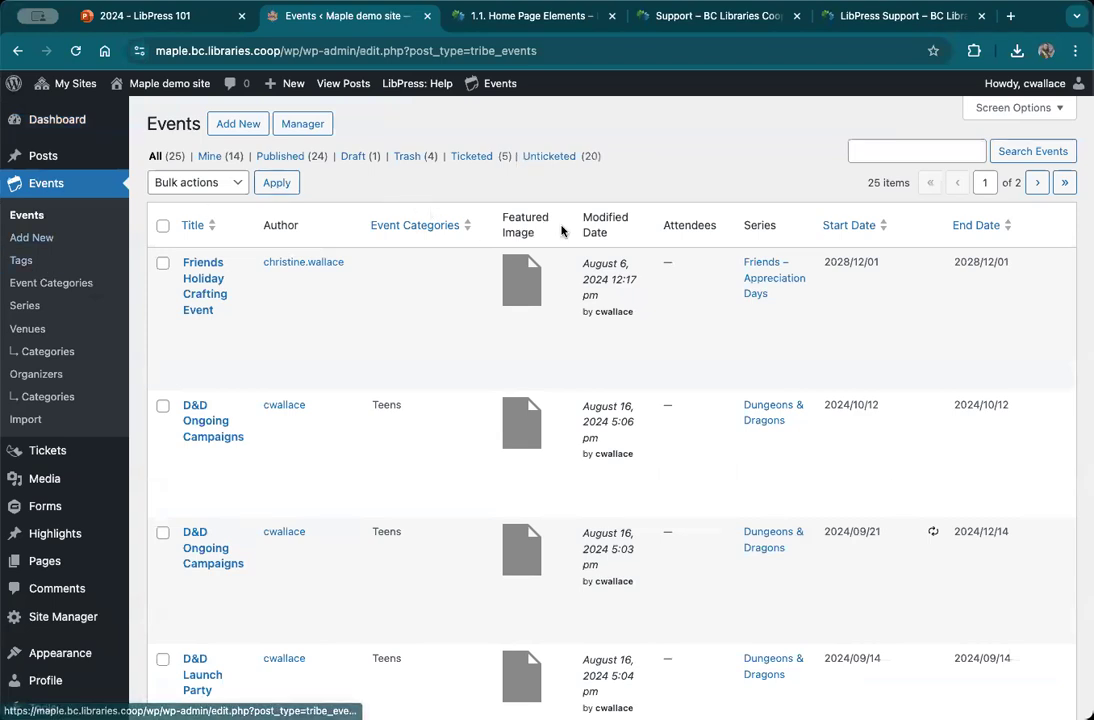
# Look through the events list for the Library Closed event starting 2024/07/01
pyautogui.scroll(-2, 703, 215)
pyautogui.scroll(-2, 703, 218)
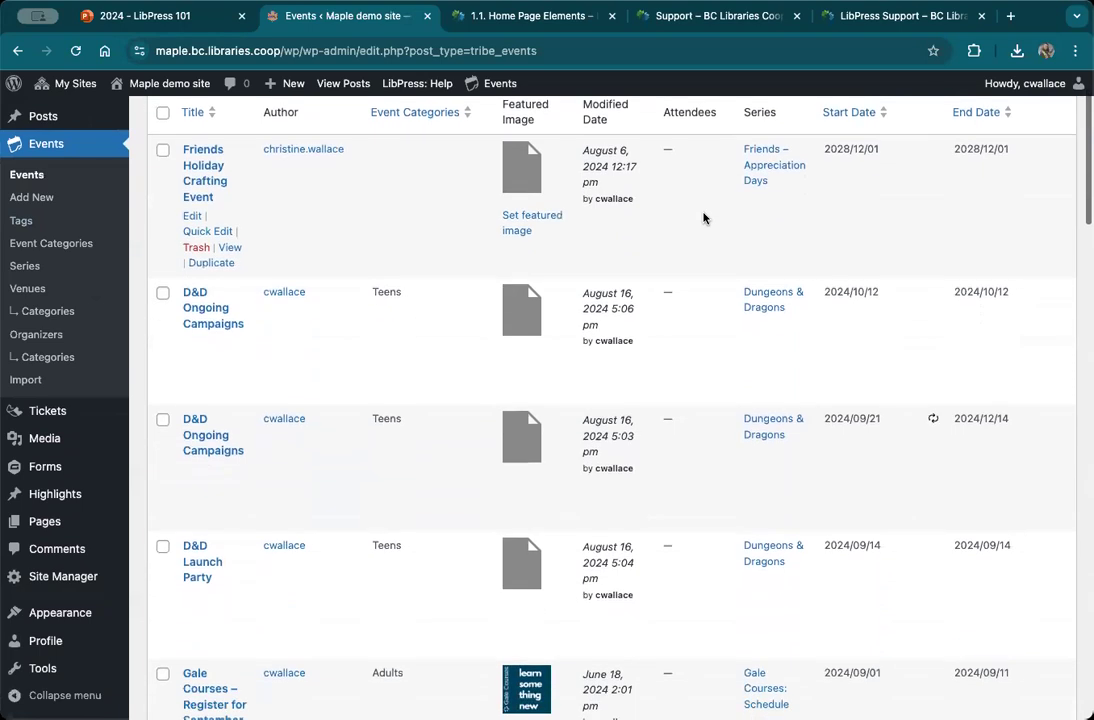
pyautogui.scroll(3, 703, 218)
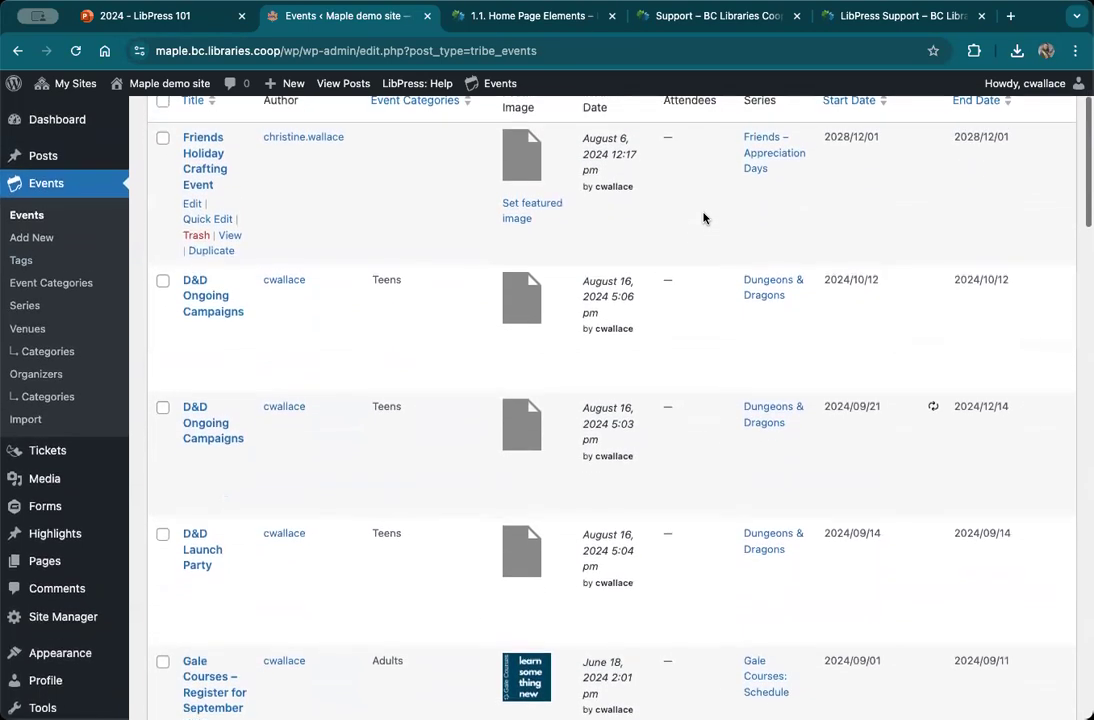
pyautogui.scroll(-10, 415, 337)
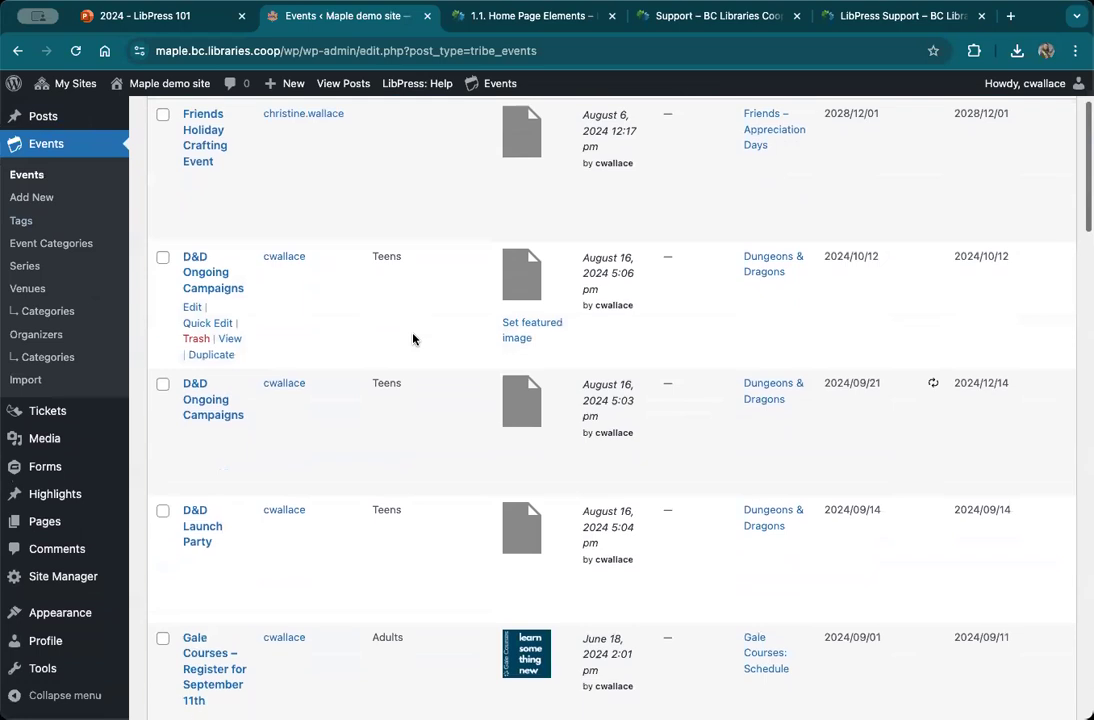
pyautogui.scroll(-15, 413, 338)
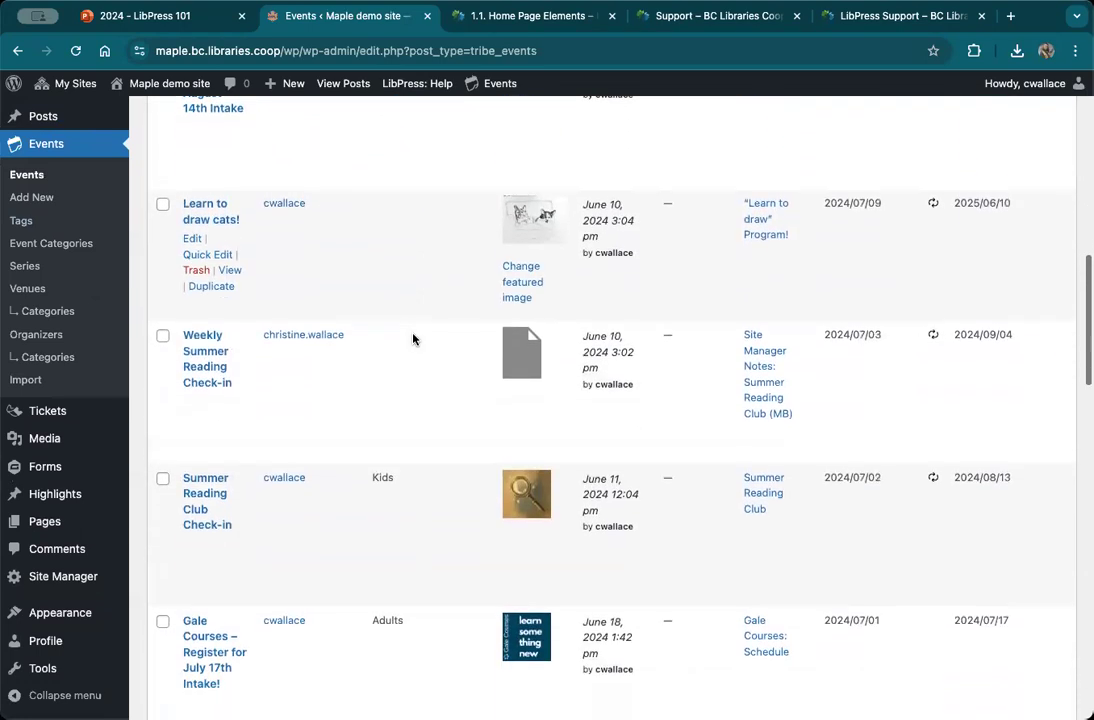
pyautogui.scroll(-2, 414, 339)
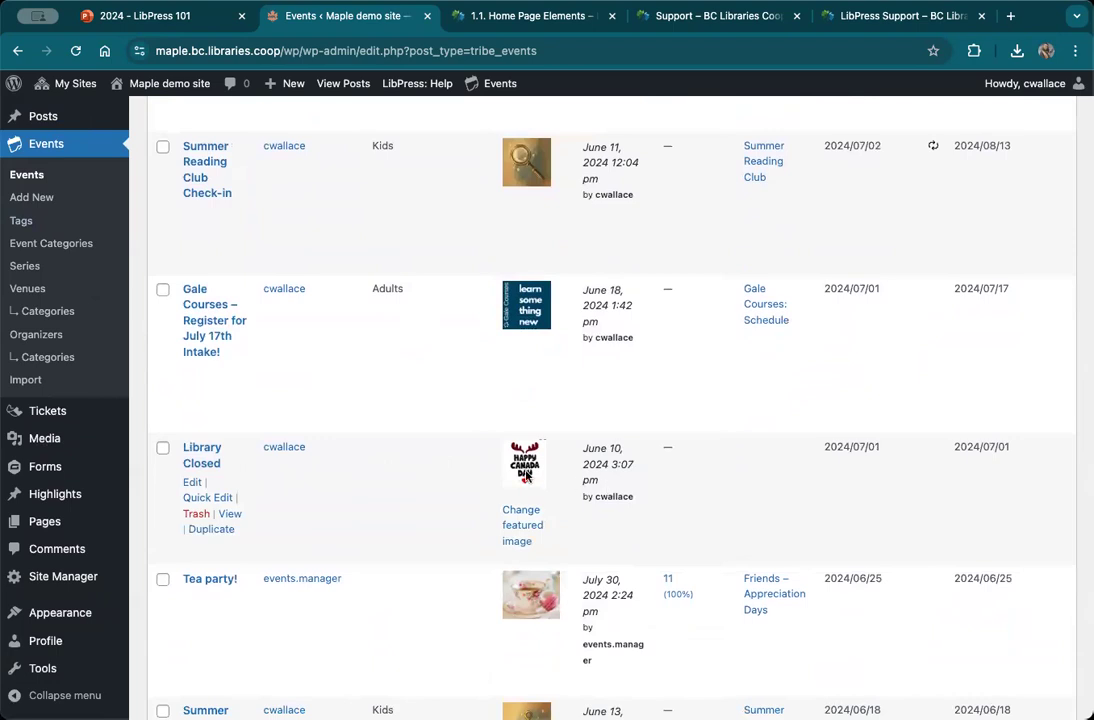
pyautogui.scroll(-1, 527, 477)
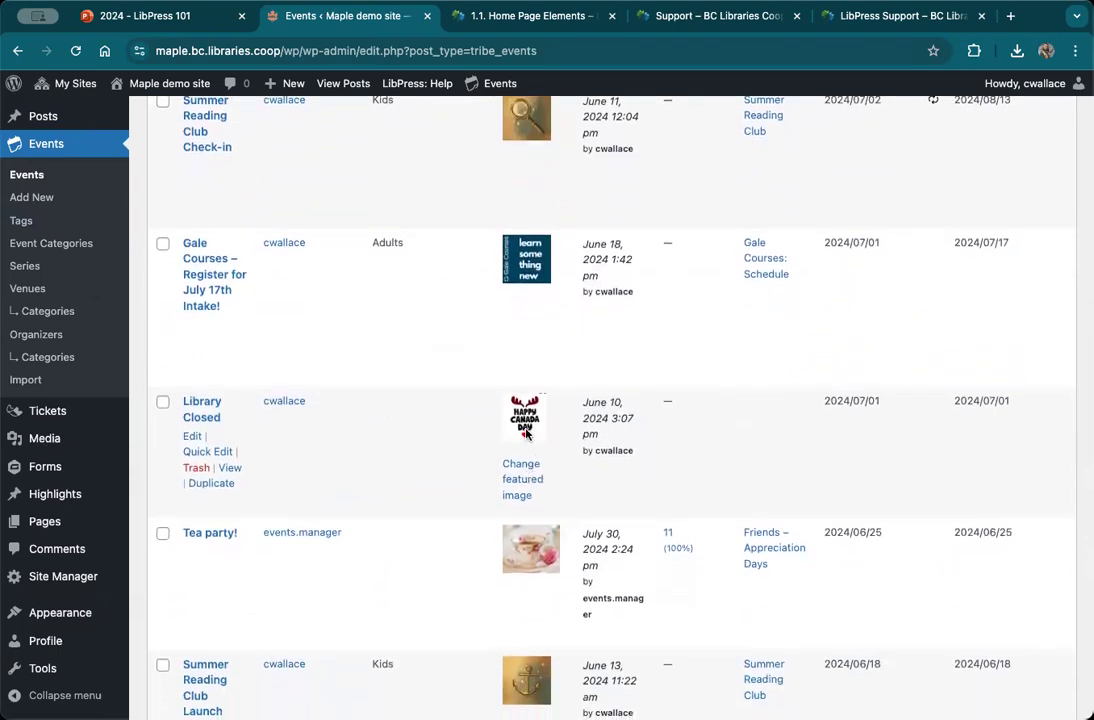
# Create a new event titled "Labour Day - Closed"
pyautogui.scroll(1, 533, 436)
pyautogui.scroll(10, 533, 436)
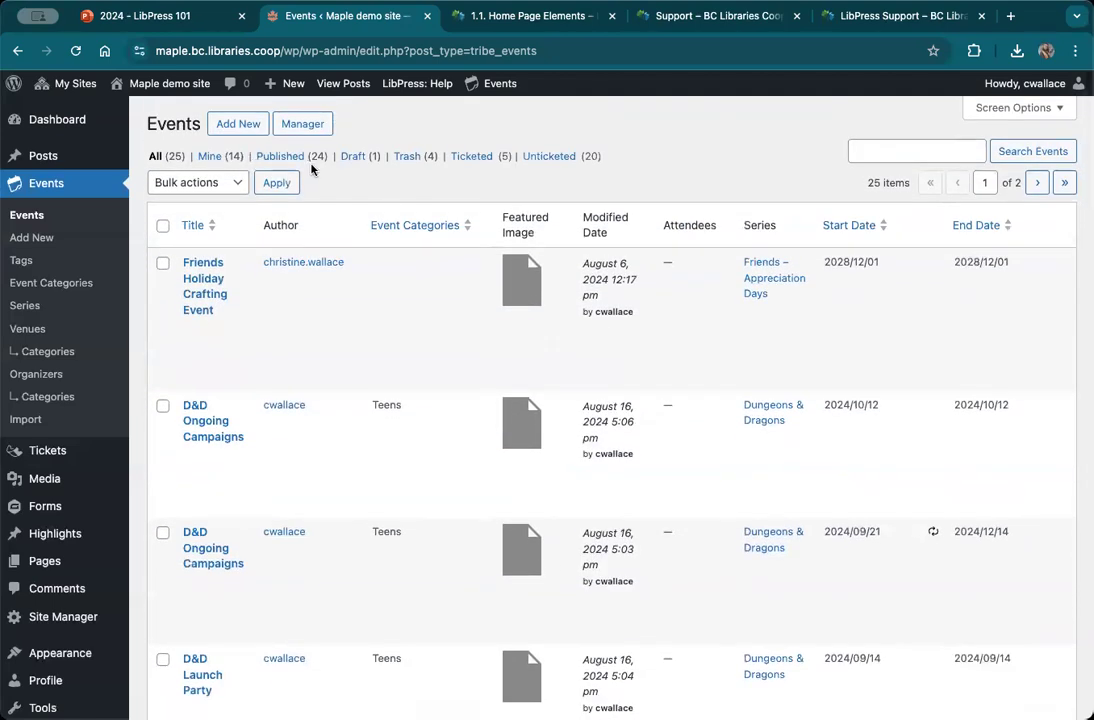
pyautogui.click(237, 125)
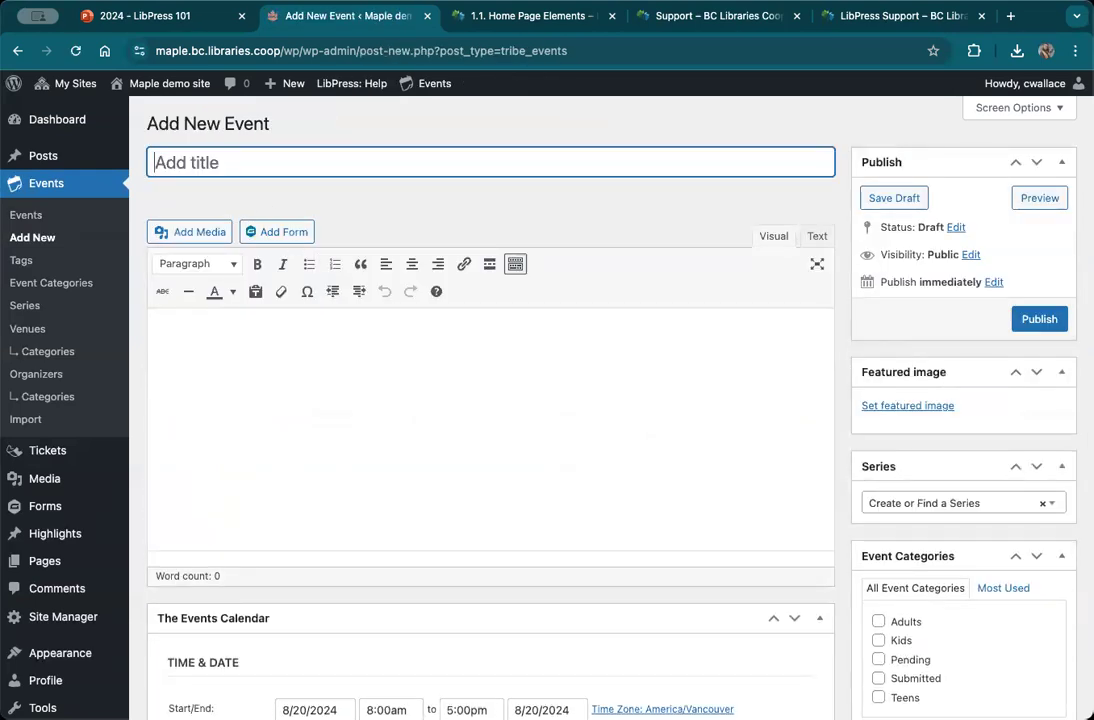
pyautogui.write('Labour Day')
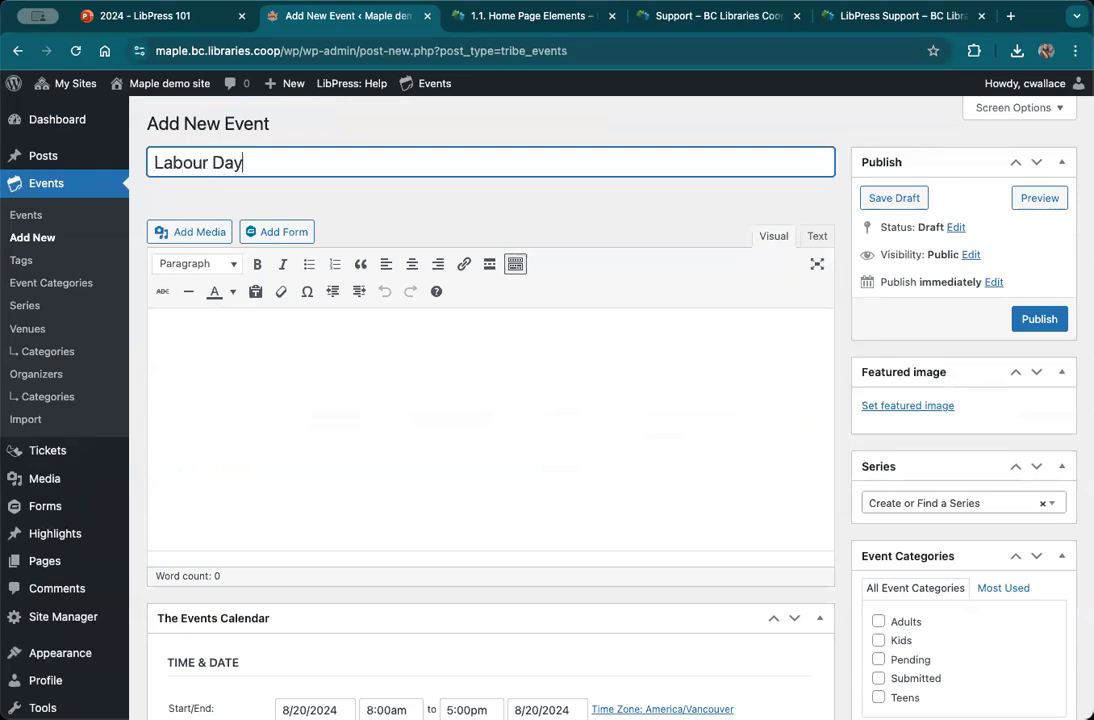
pyautogui.write(' - Closed')
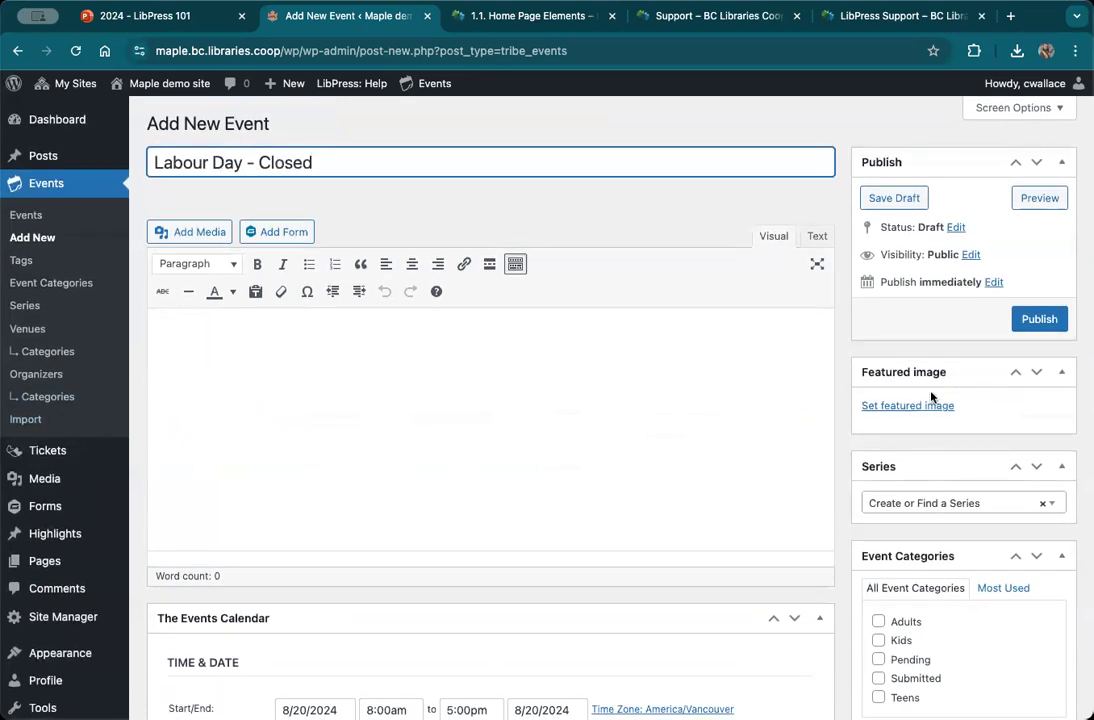
# Set the event's featured image to the "Closed For Stat Holiday" picture closed.png from the media library
pyautogui.click(927, 408)
pyautogui.scroll(-3, 545, 460)
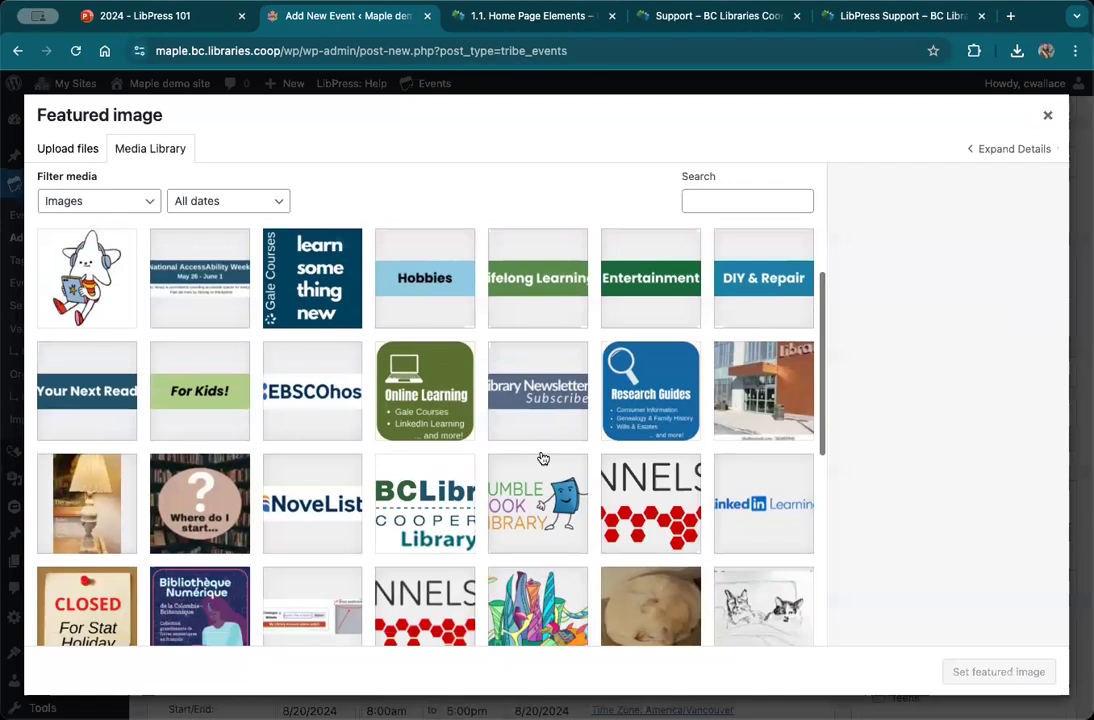
pyautogui.scroll(-3, 542, 457)
pyautogui.click(66, 412)
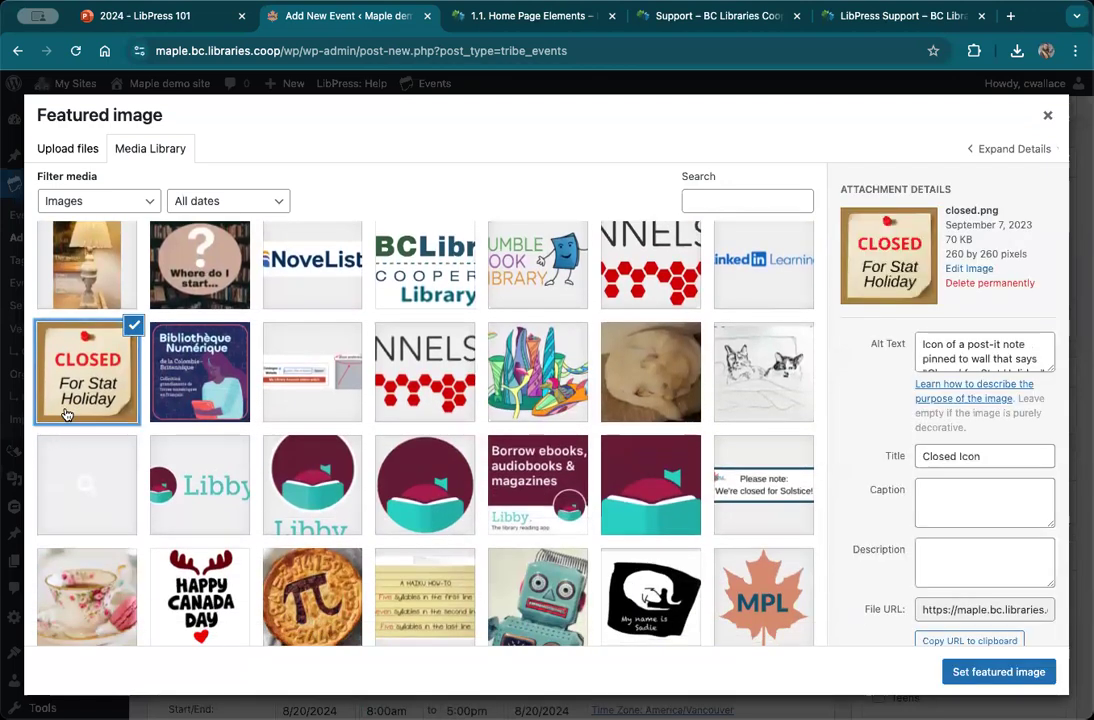
pyautogui.click(972, 674)
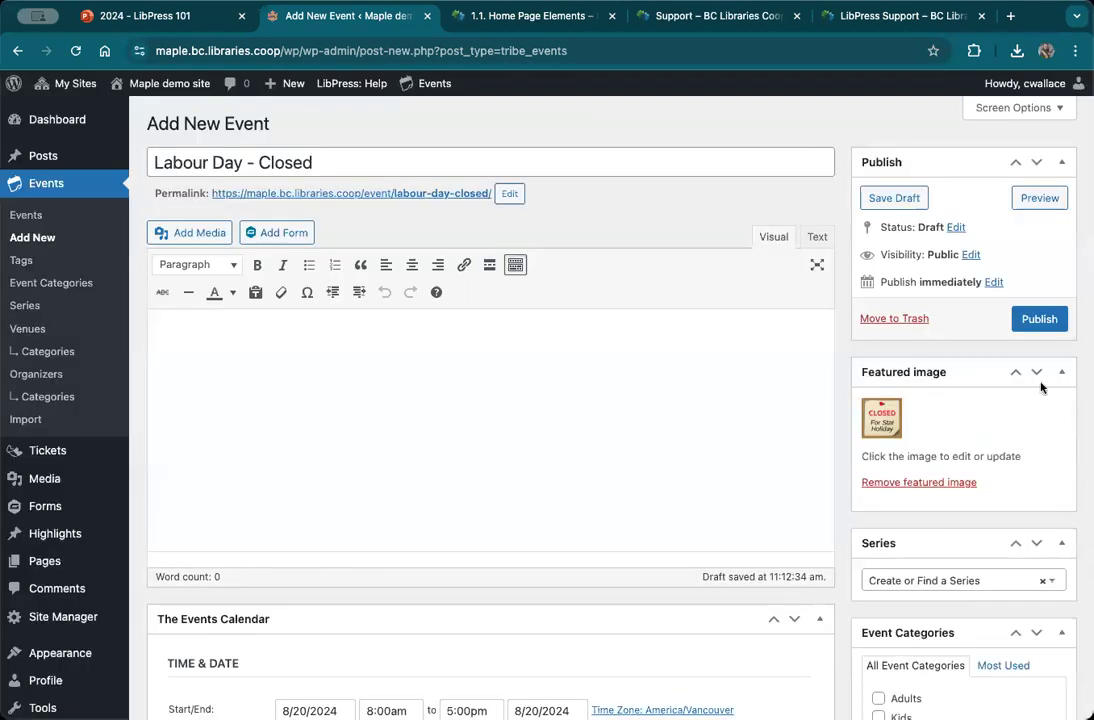
# Remove the featured image and set closed.png again after reading through its alt text
pyautogui.click(897, 482)
pyautogui.click(874, 405)
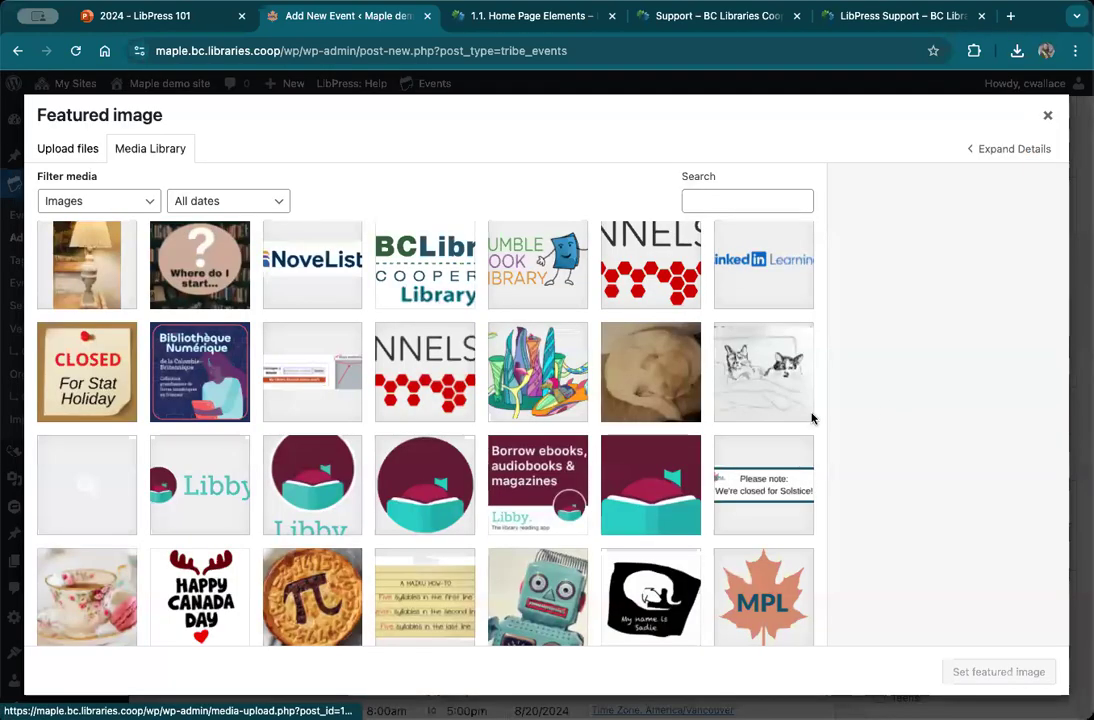
pyautogui.click(89, 312)
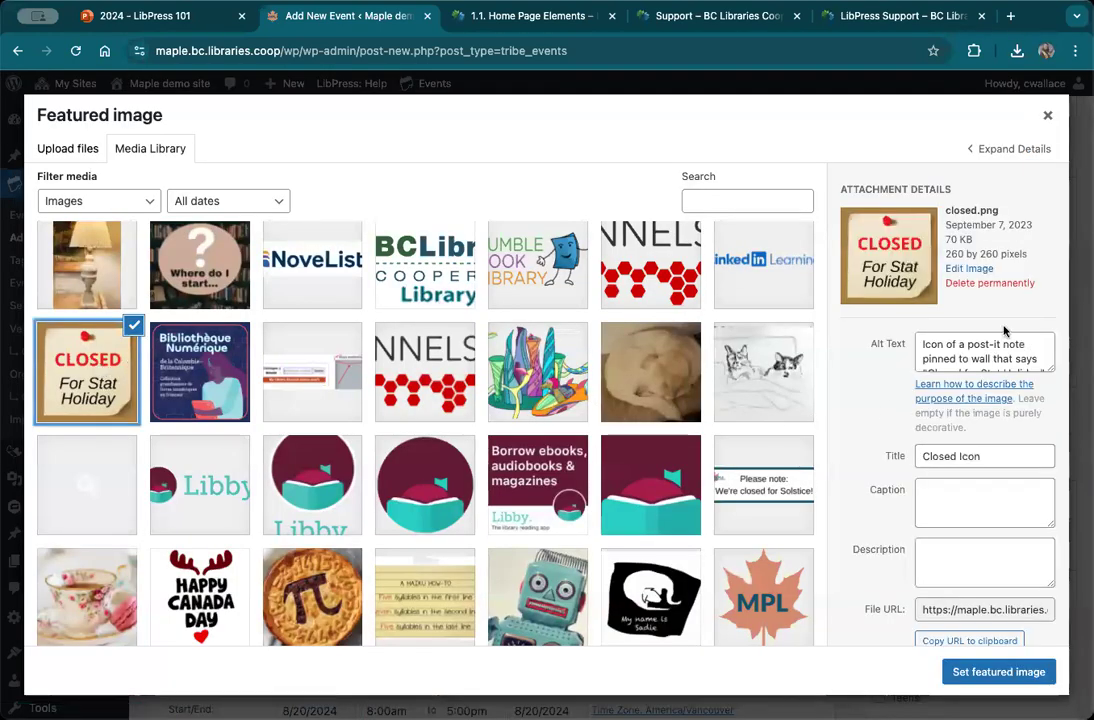
pyautogui.scroll(-2, 947, 352)
pyautogui.scroll(2, 947, 352)
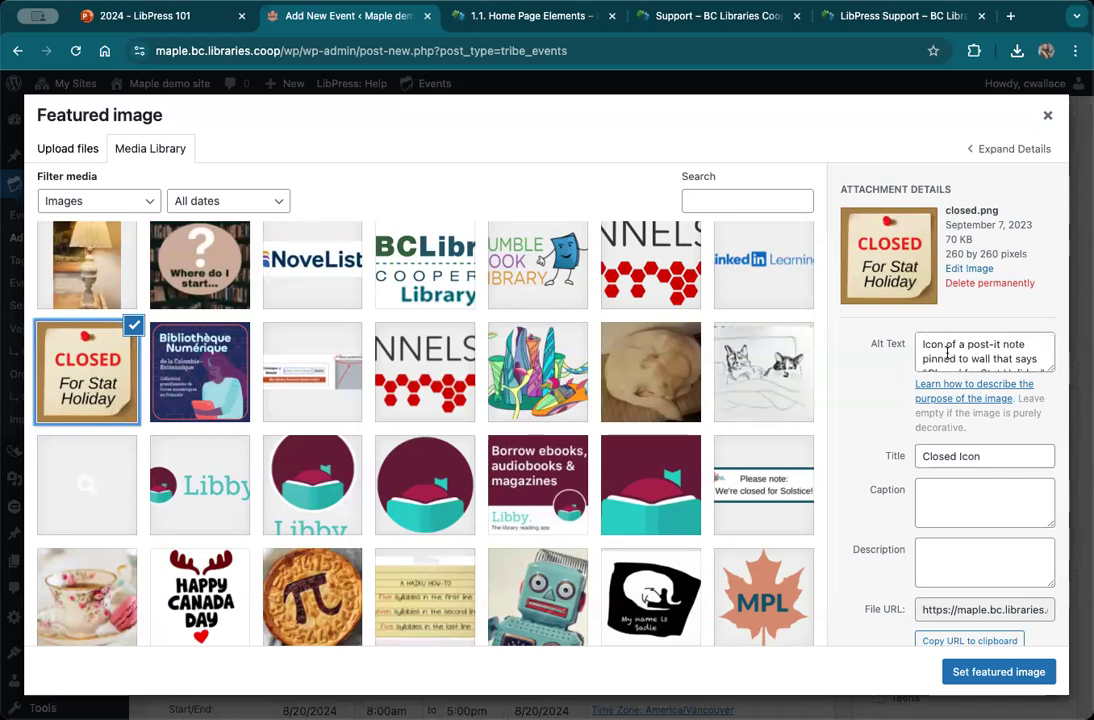
pyautogui.scroll(-2, 947, 352)
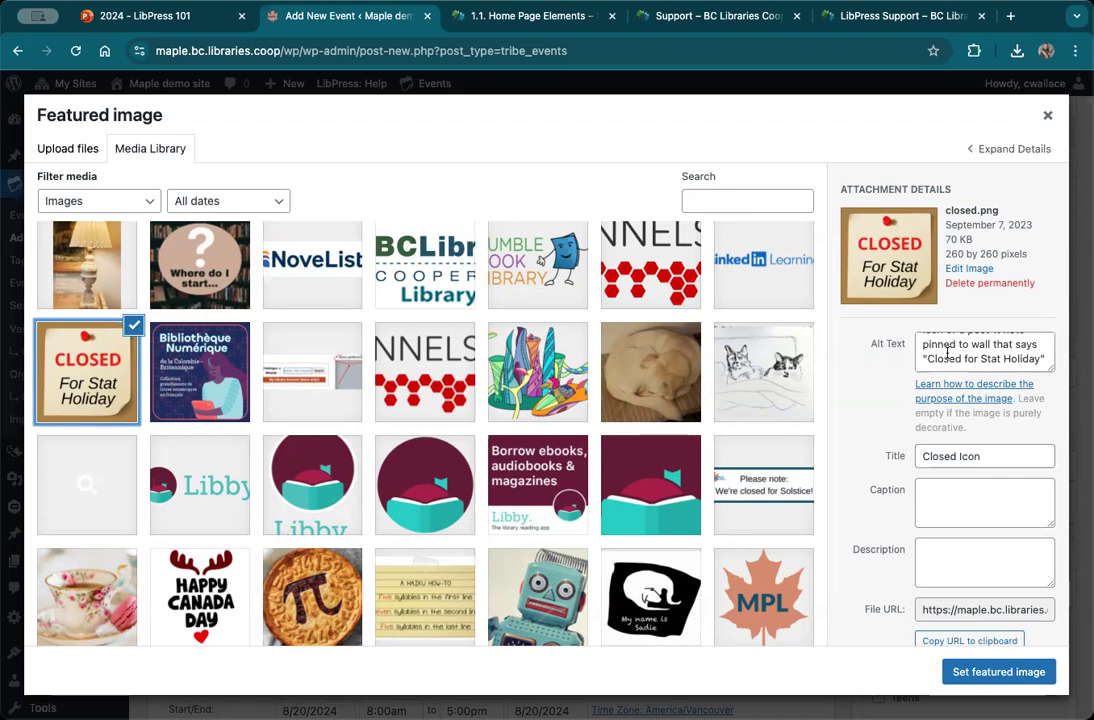
pyautogui.scroll(2, 947, 352)
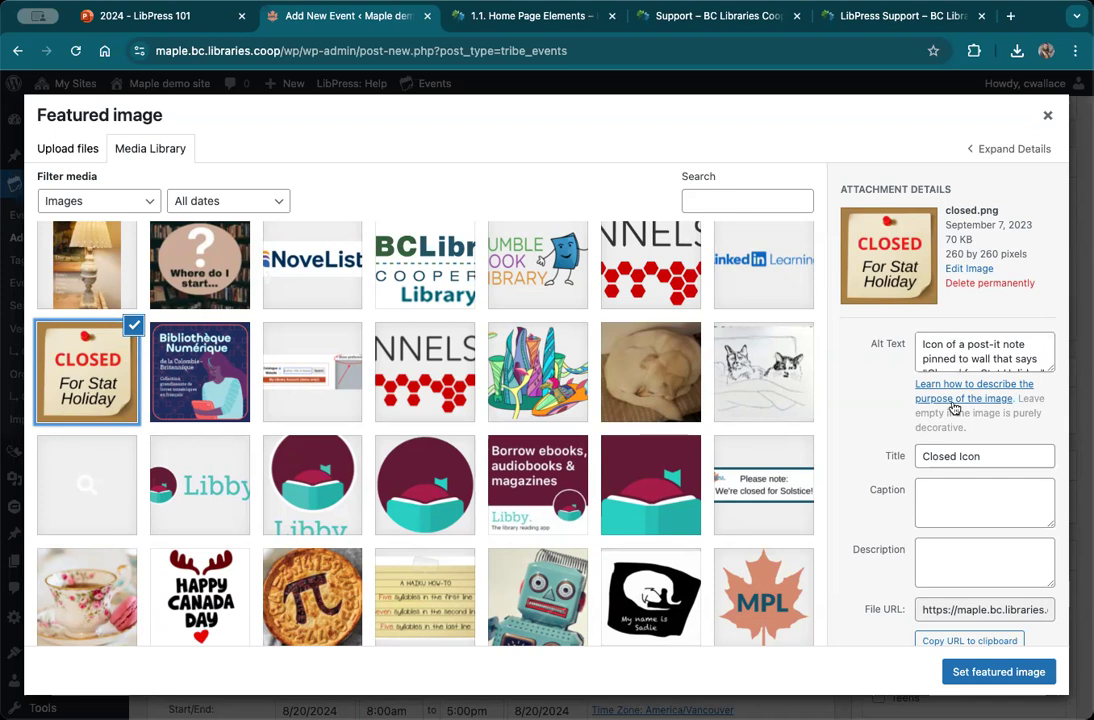
pyautogui.click(960, 672)
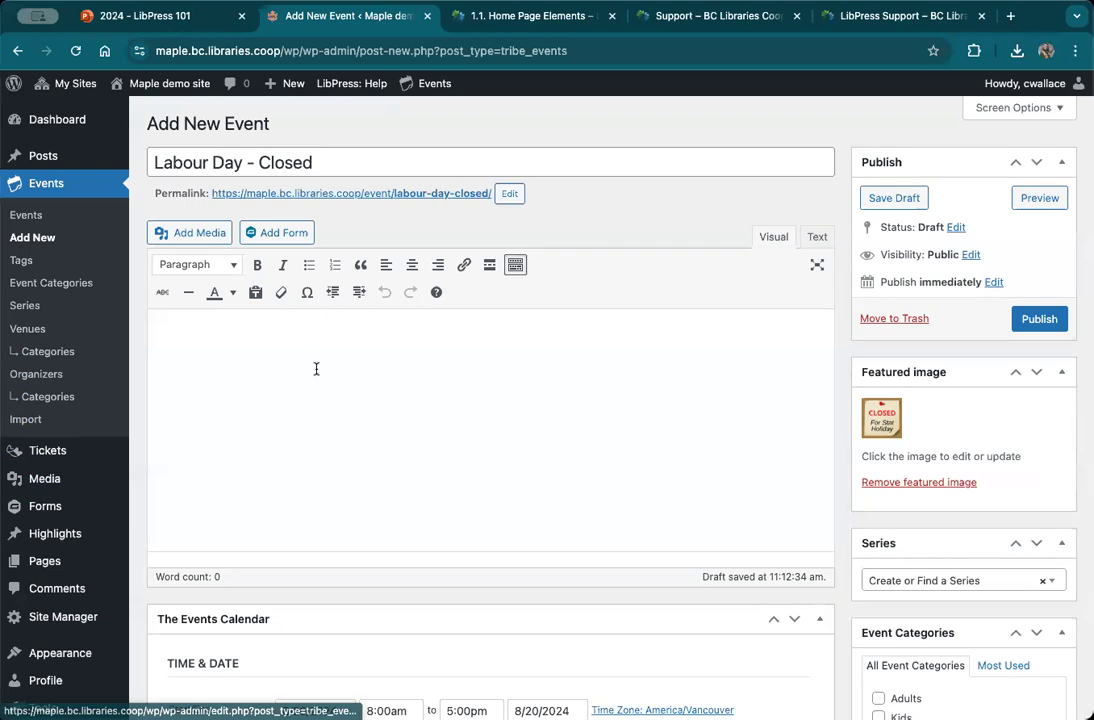
# Mark the Labour Day event as an all-day event, look over its remaining fields and publish it
pyautogui.scroll(-5, 320, 400)
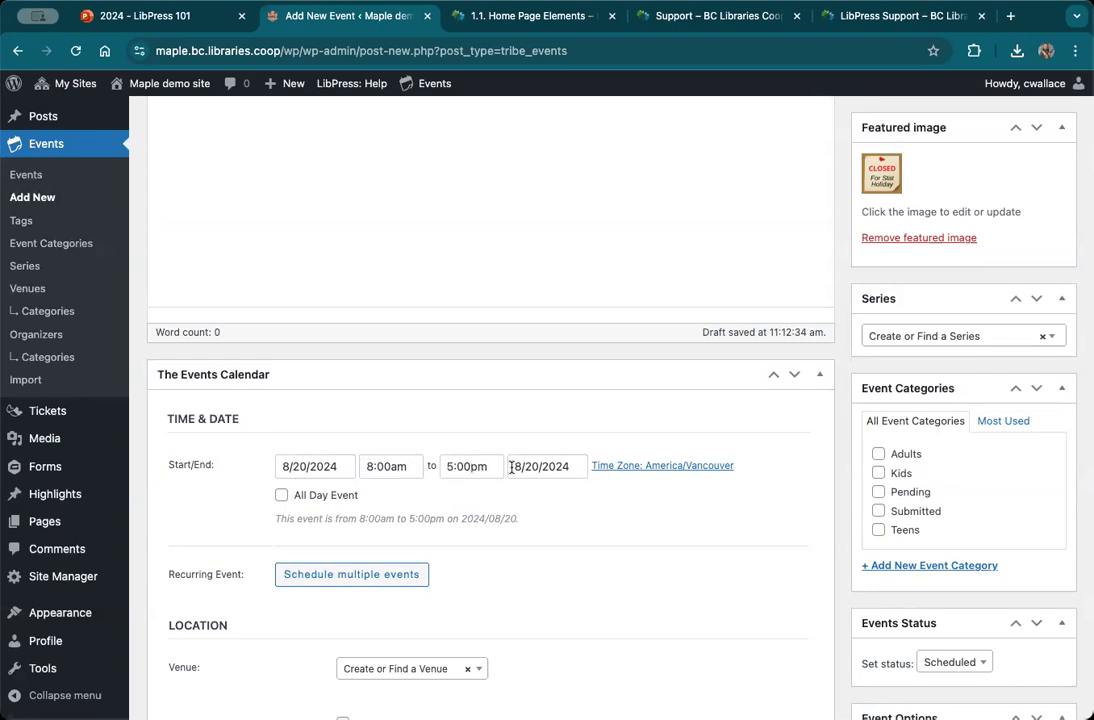
pyautogui.click(282, 496)
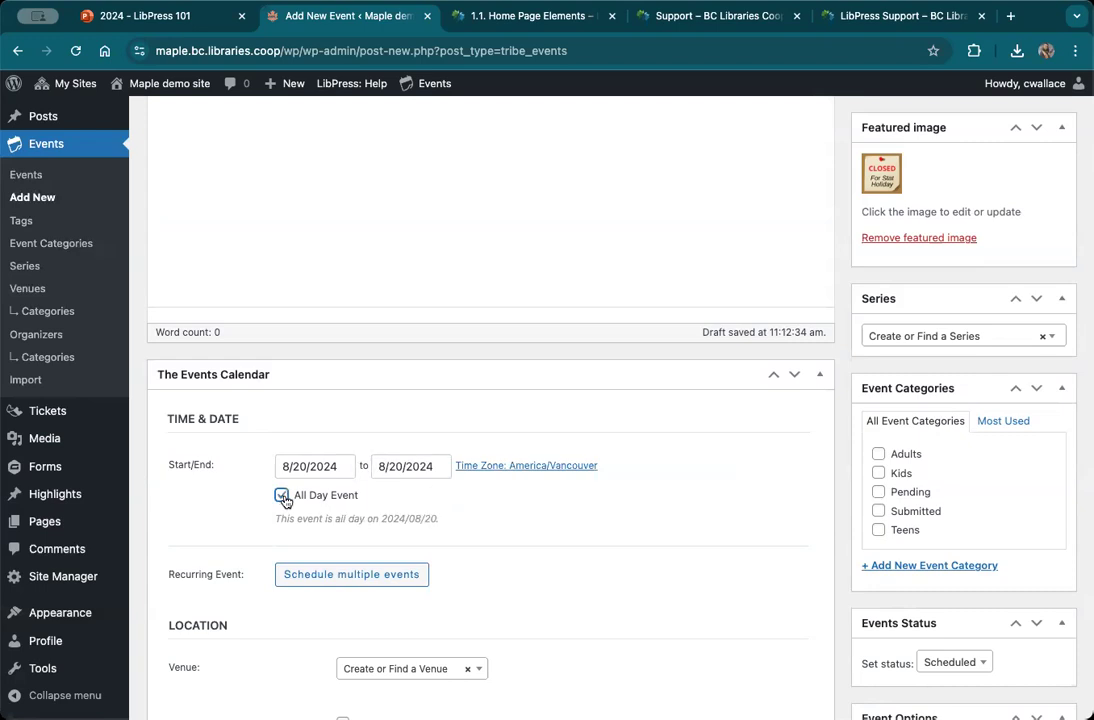
pyautogui.scroll(-2, 326, 496)
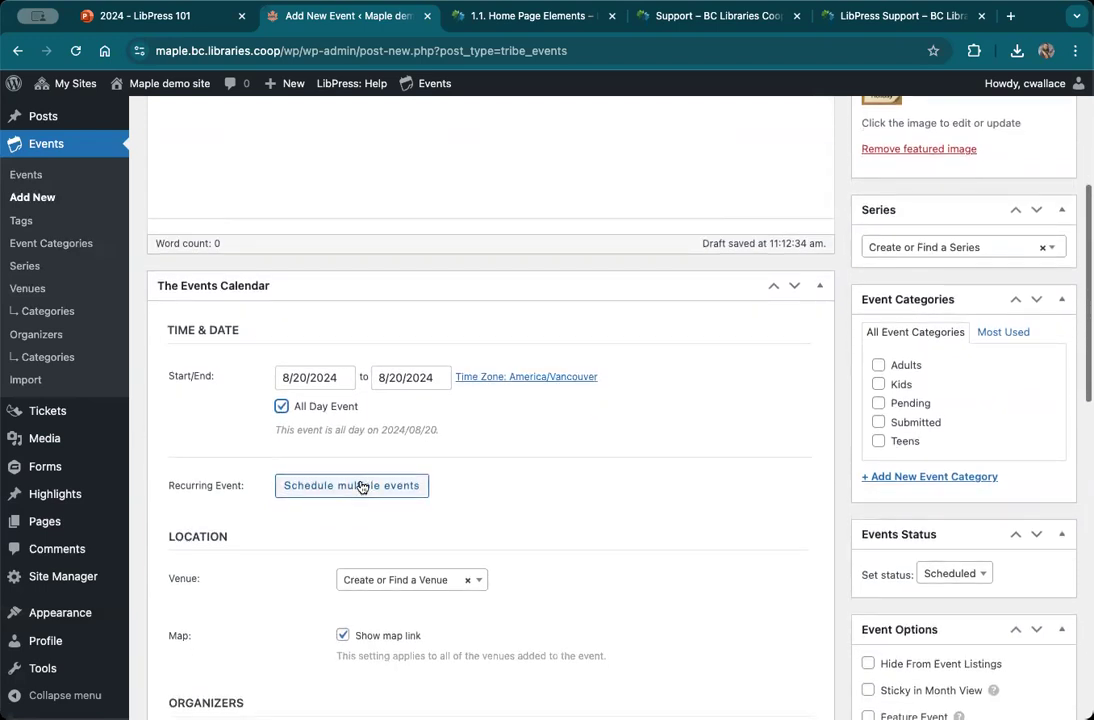
pyautogui.scroll(-4, 332, 516)
pyautogui.scroll(-8, 332, 516)
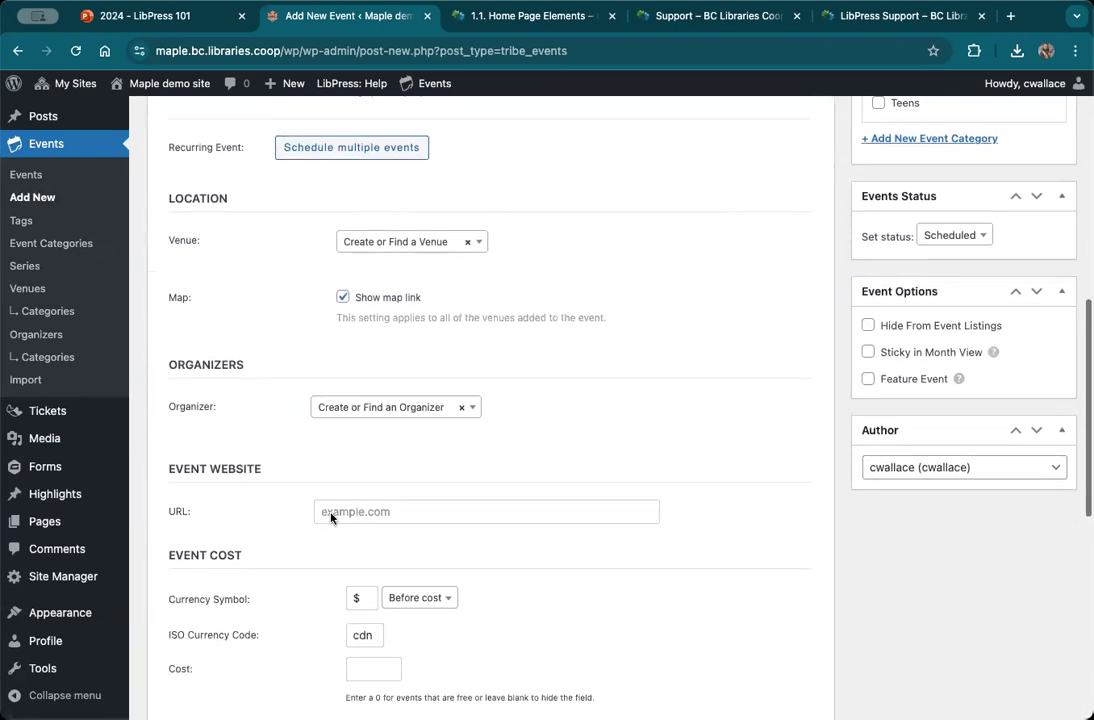
pyautogui.scroll(10, 332, 516)
pyautogui.scroll(9, 491, 470)
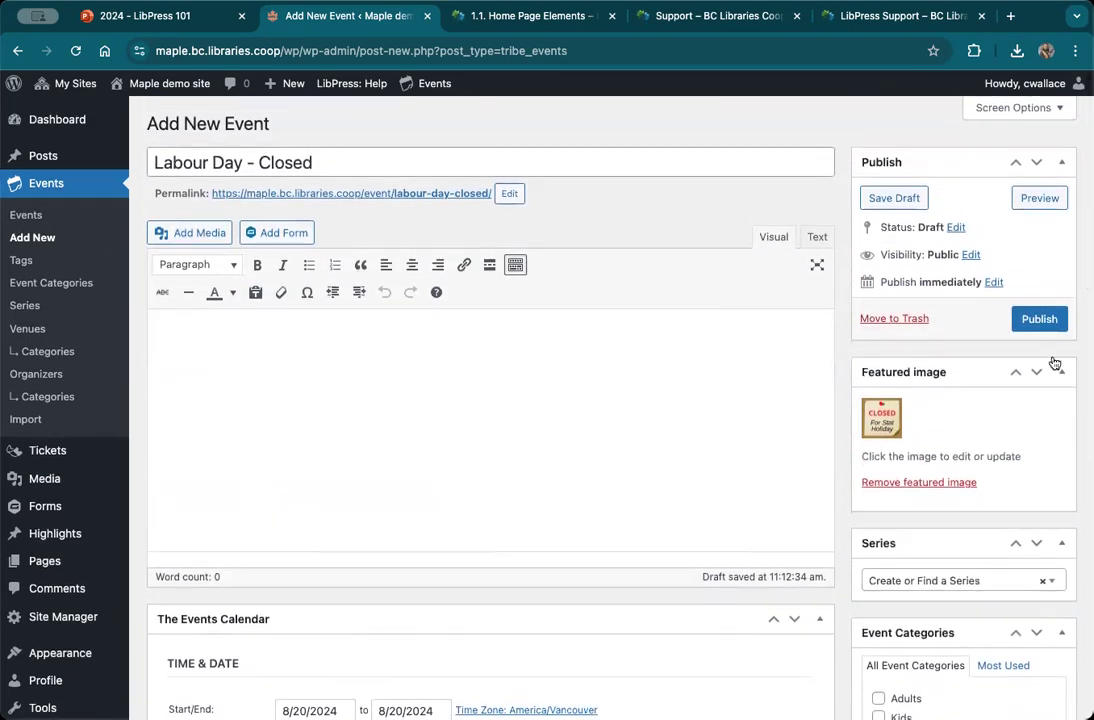
pyautogui.click(1036, 320)
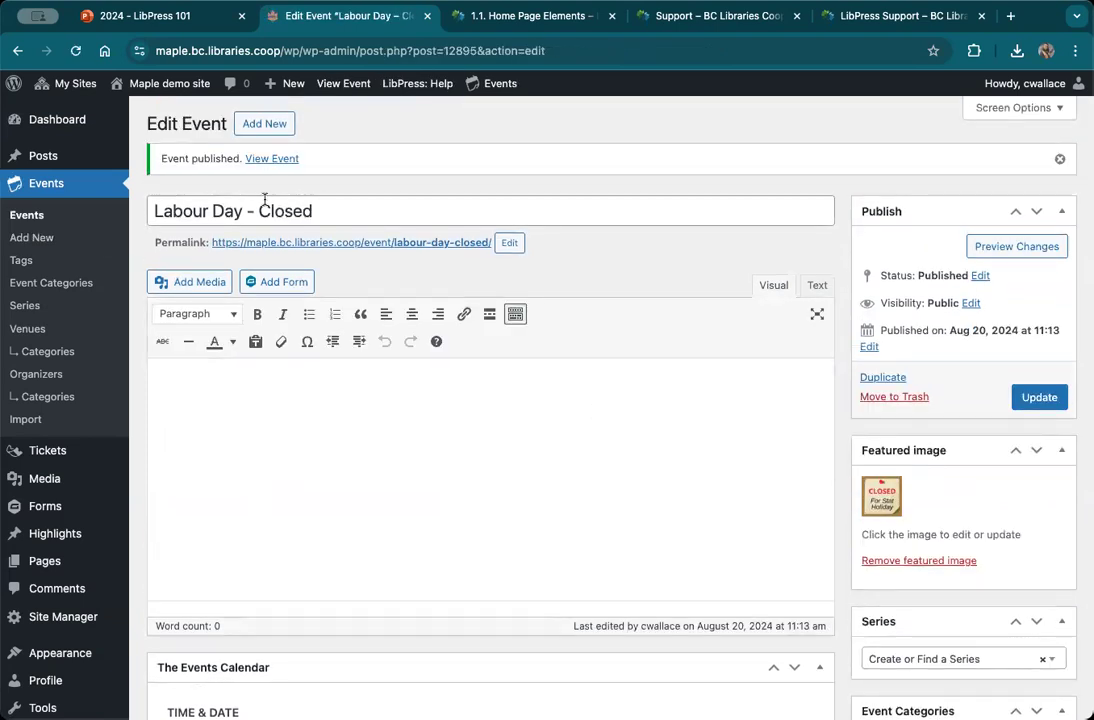
# View the public home page's Upcoming Events section and open the Labour Day – Closed event page
pyautogui.moveTo(155, 88)
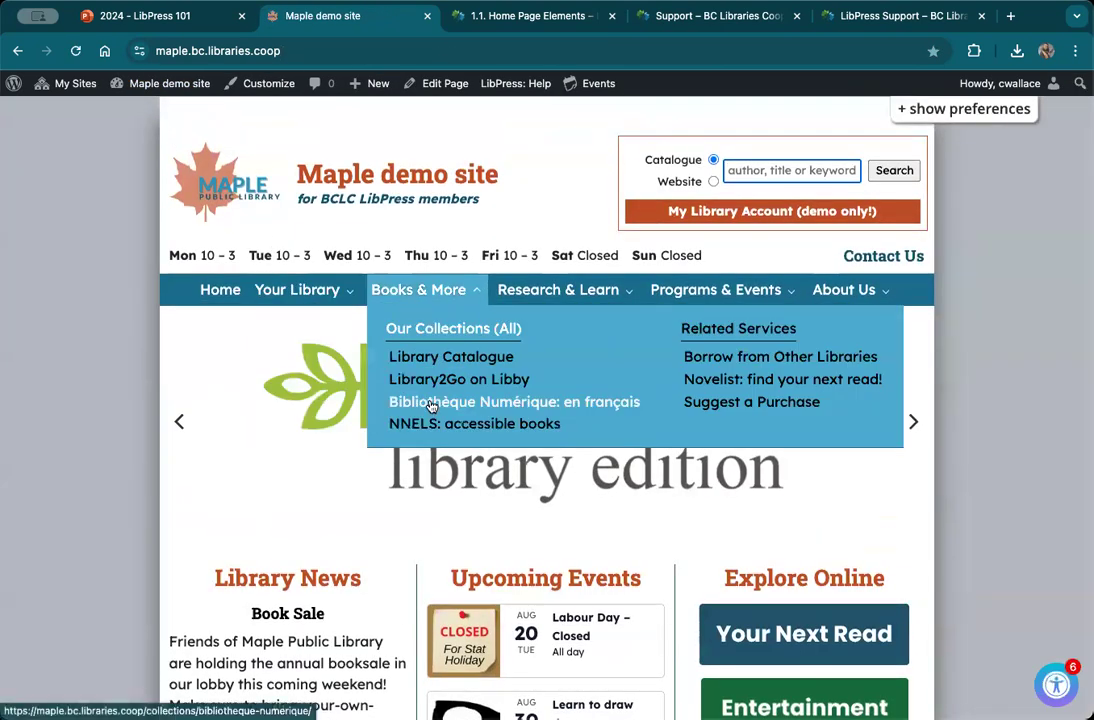
pyautogui.scroll(-5, 430, 405)
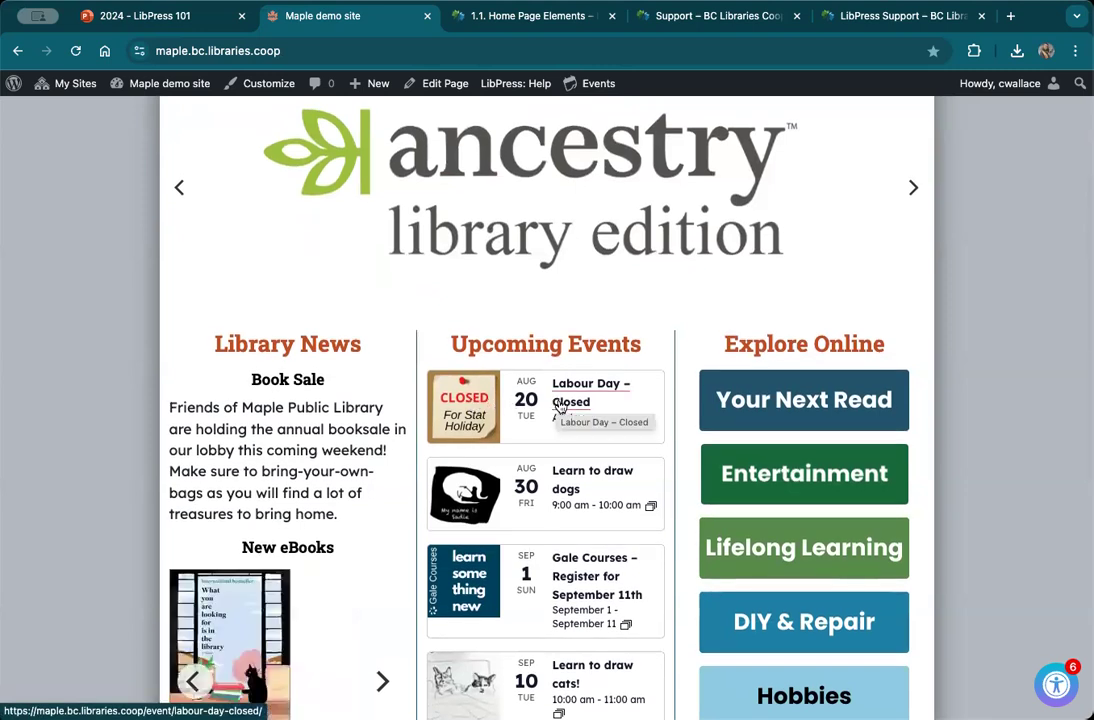
pyautogui.click(558, 404)
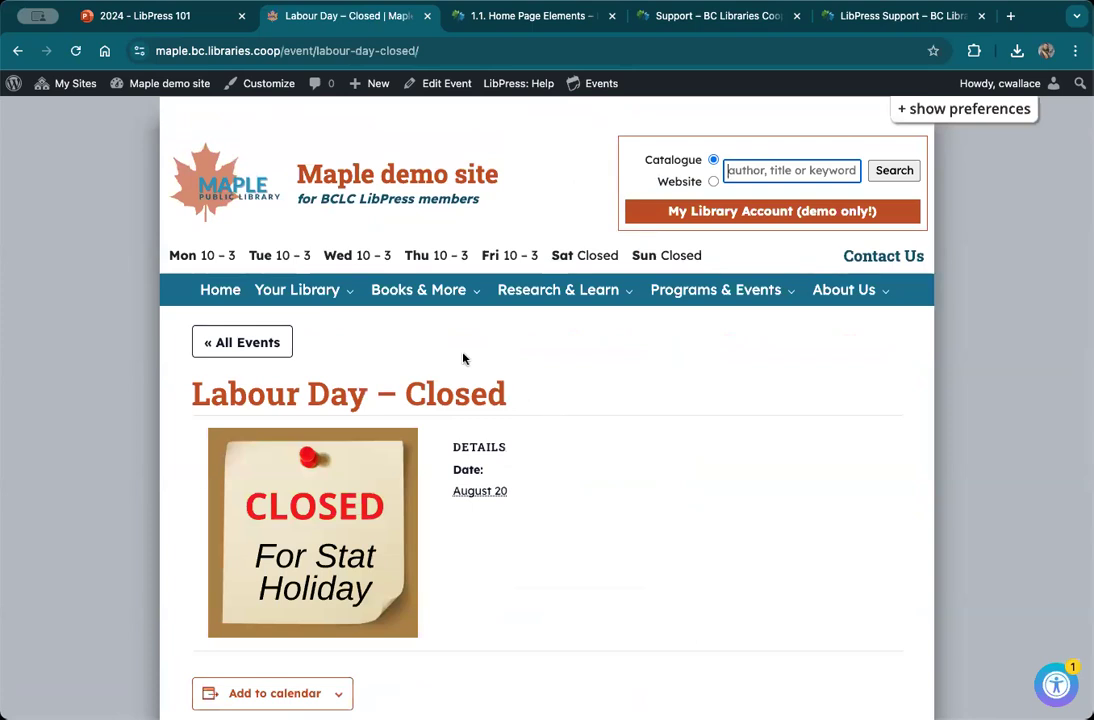
# Edit the Labour Day – Closed event, set its date to 9/2/2024 and update it
pyautogui.click(420, 84)
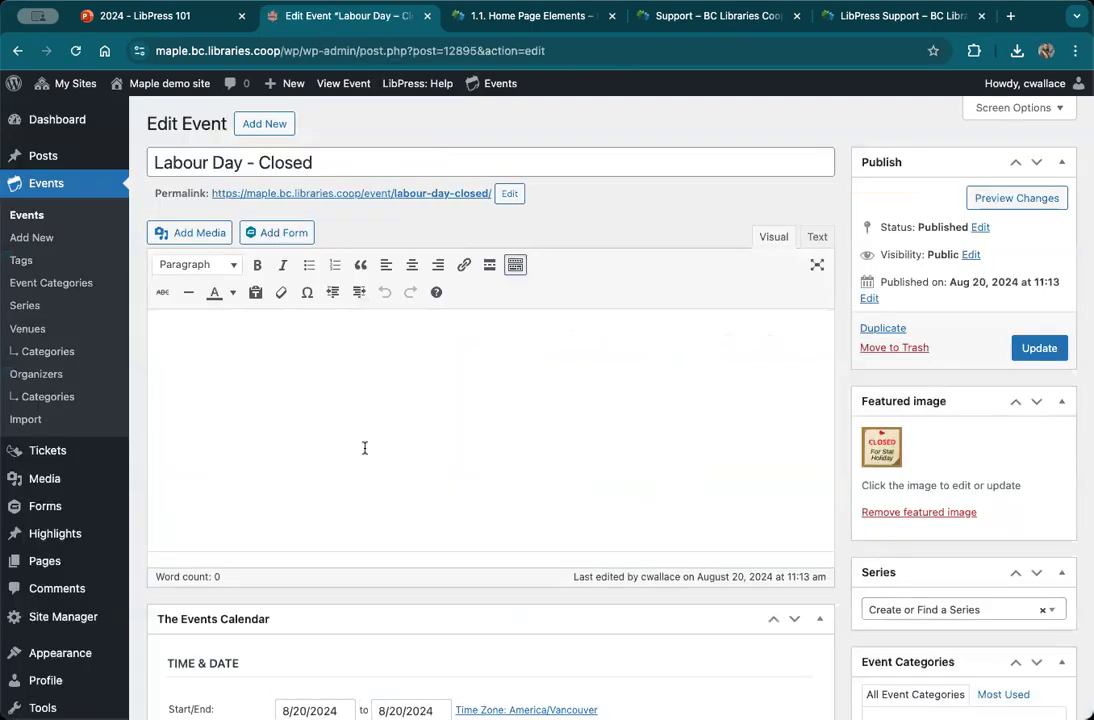
pyautogui.scroll(-2, 365, 447)
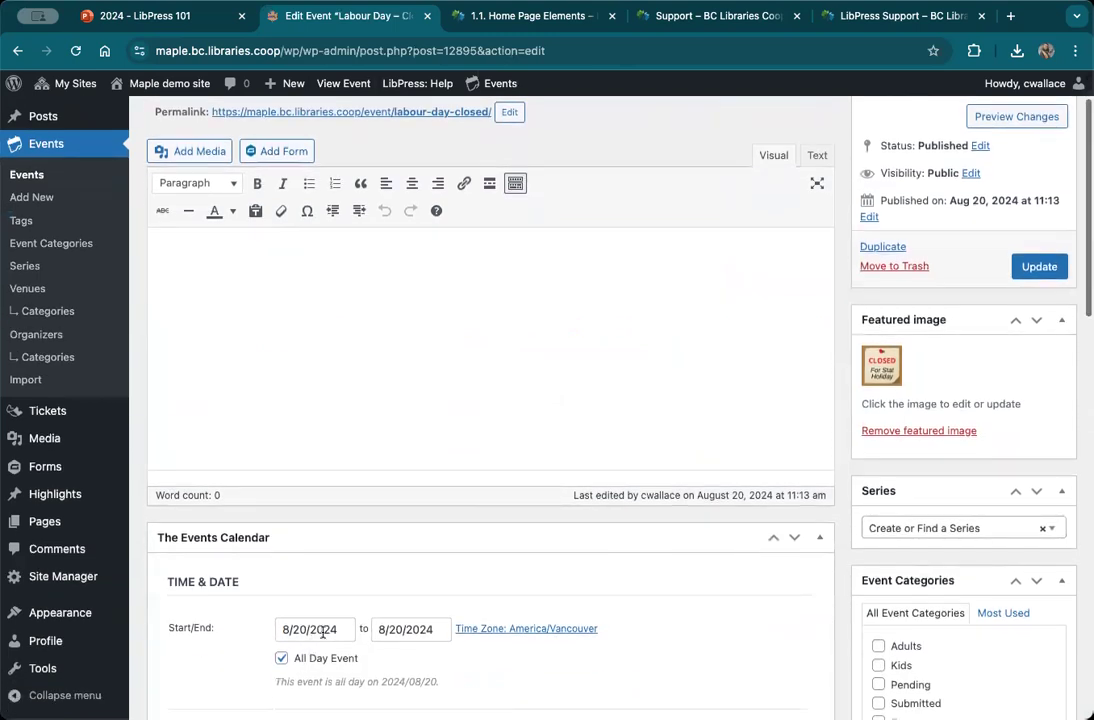
pyautogui.click(300, 630)
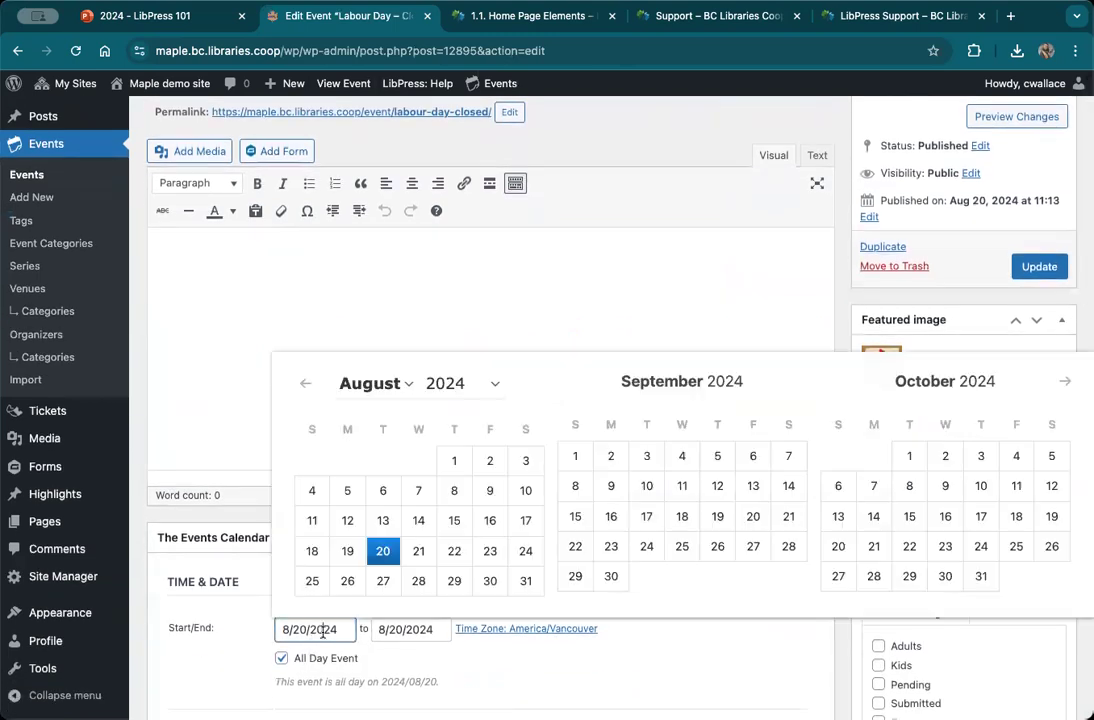
pyautogui.click(611, 457)
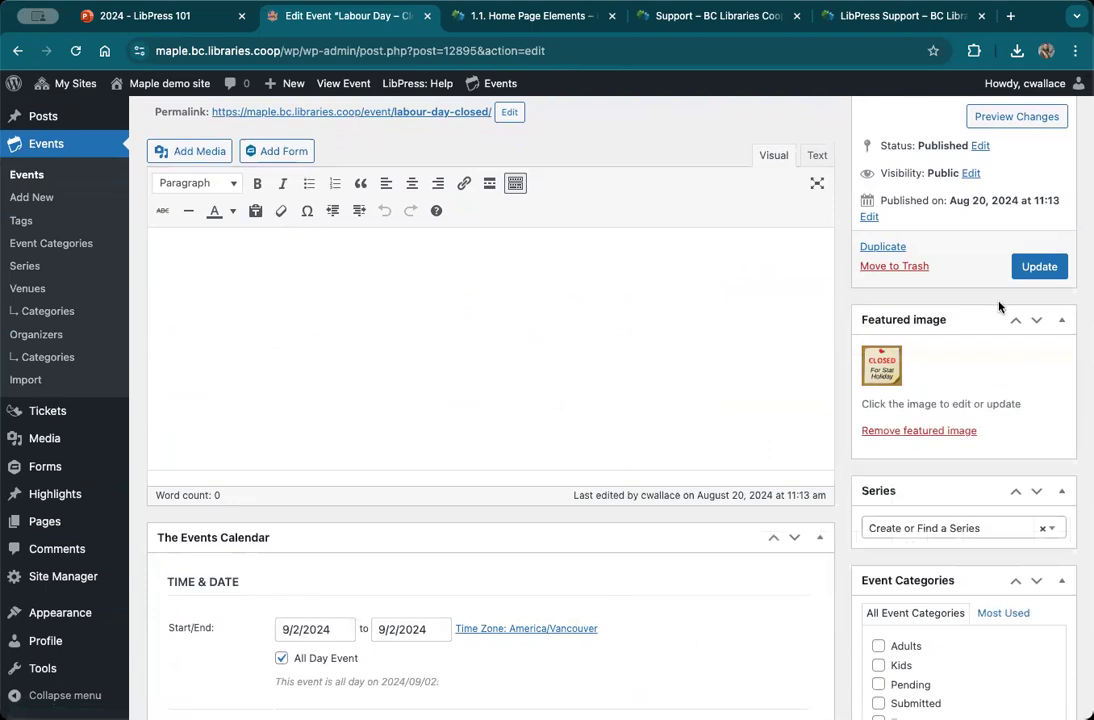
pyautogui.click(1052, 271)
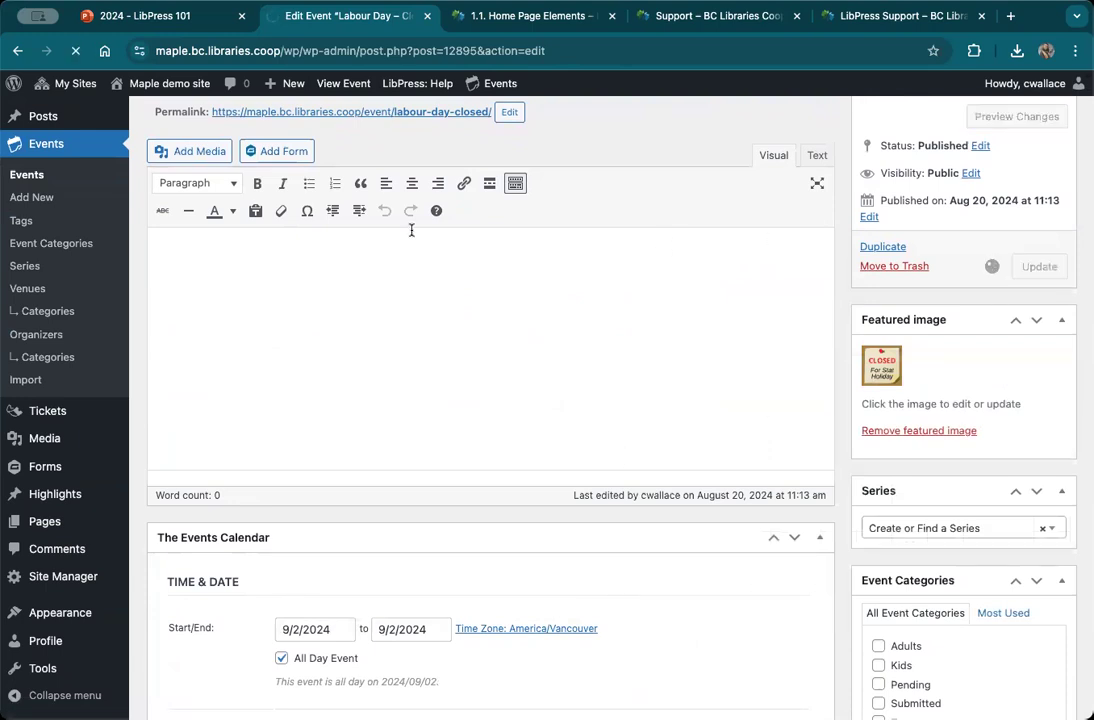
# Return to the public home page and examine the Labour Day closure in Upcoming Events and the Programs & Events links
pyautogui.click(150, 83)
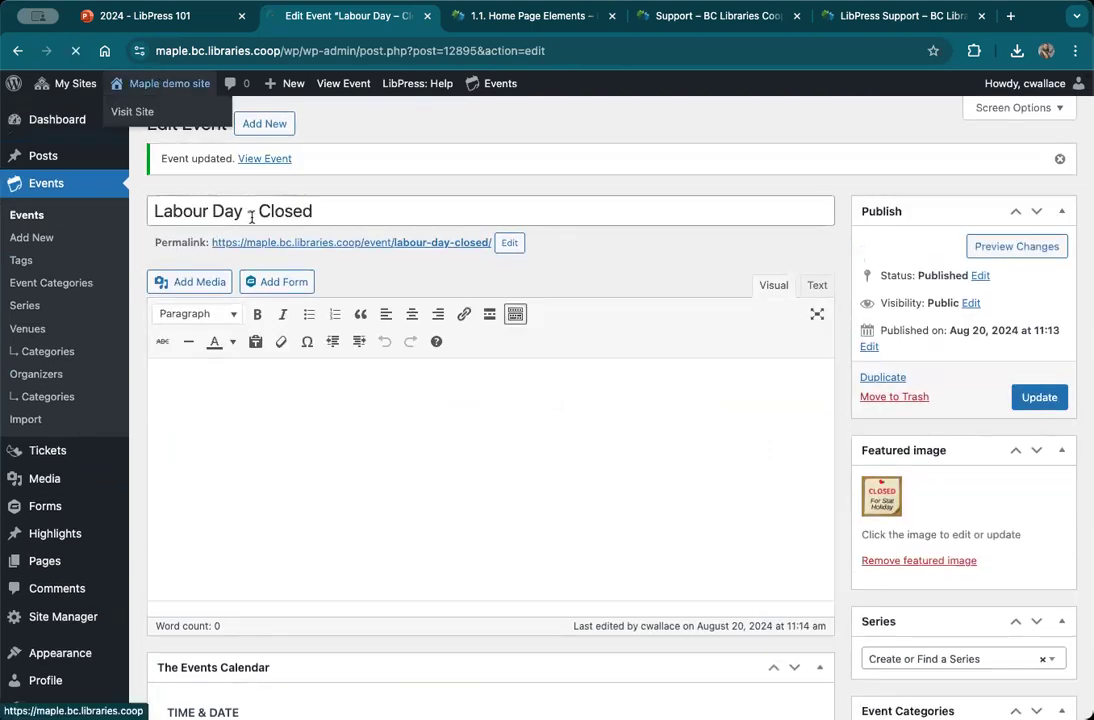
pyautogui.scroll(-3, 308, 334)
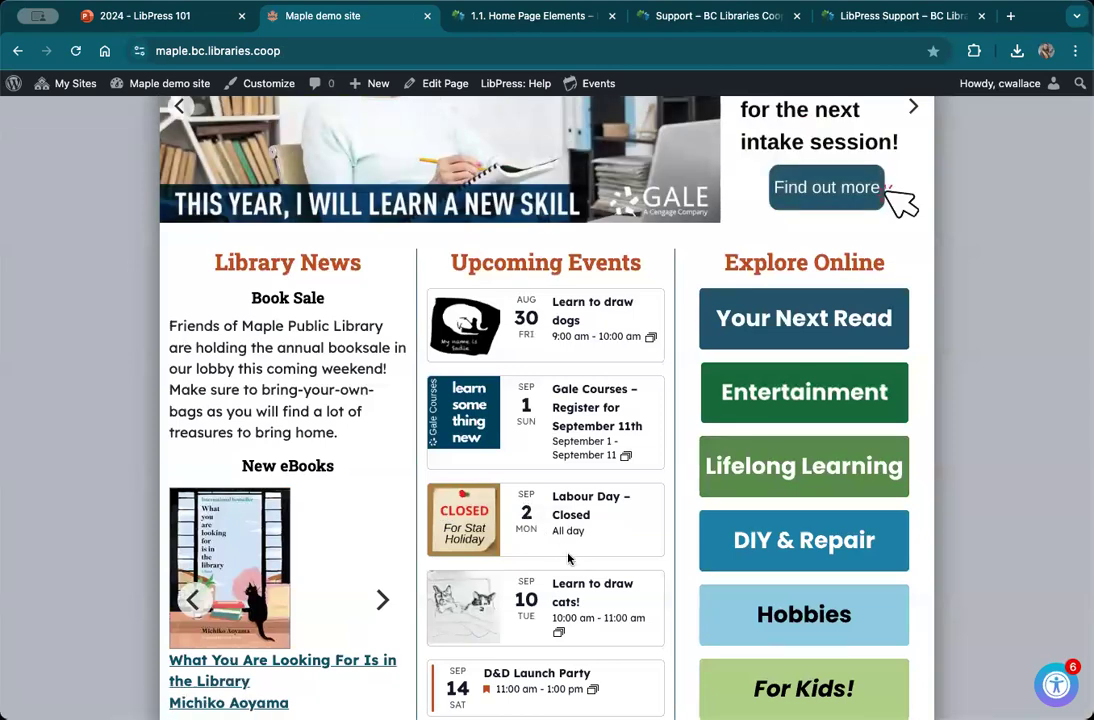
pyautogui.scroll(-2, 568, 558)
pyautogui.scroll(1, 568, 556)
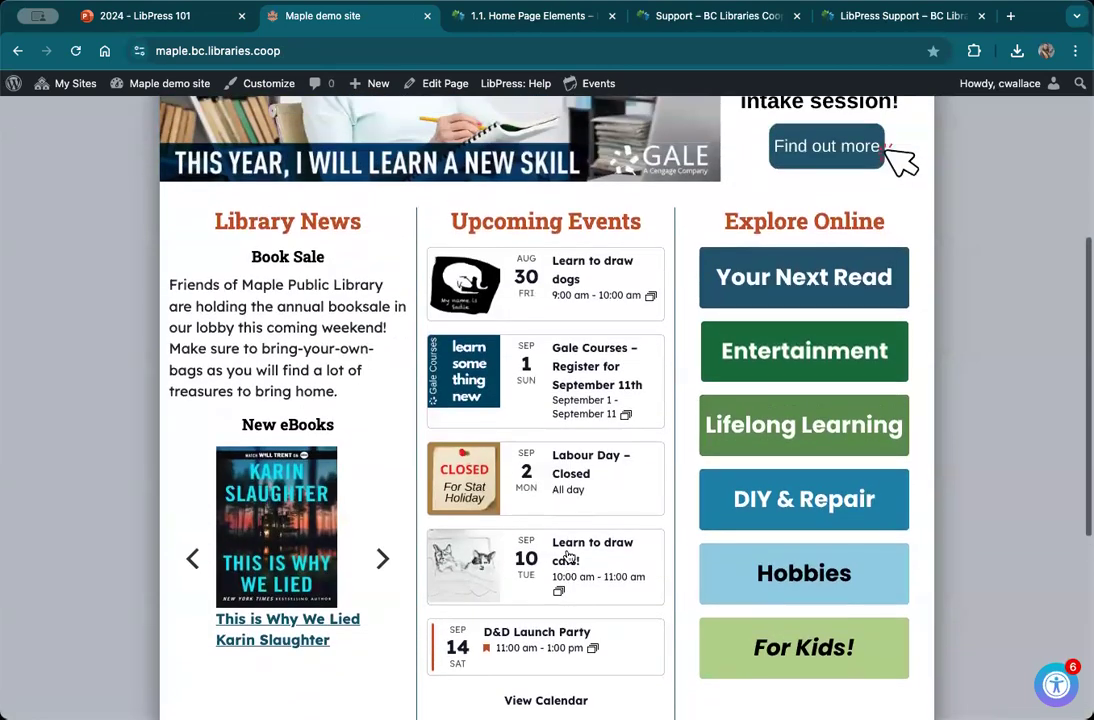
pyautogui.scroll(2, 568, 556)
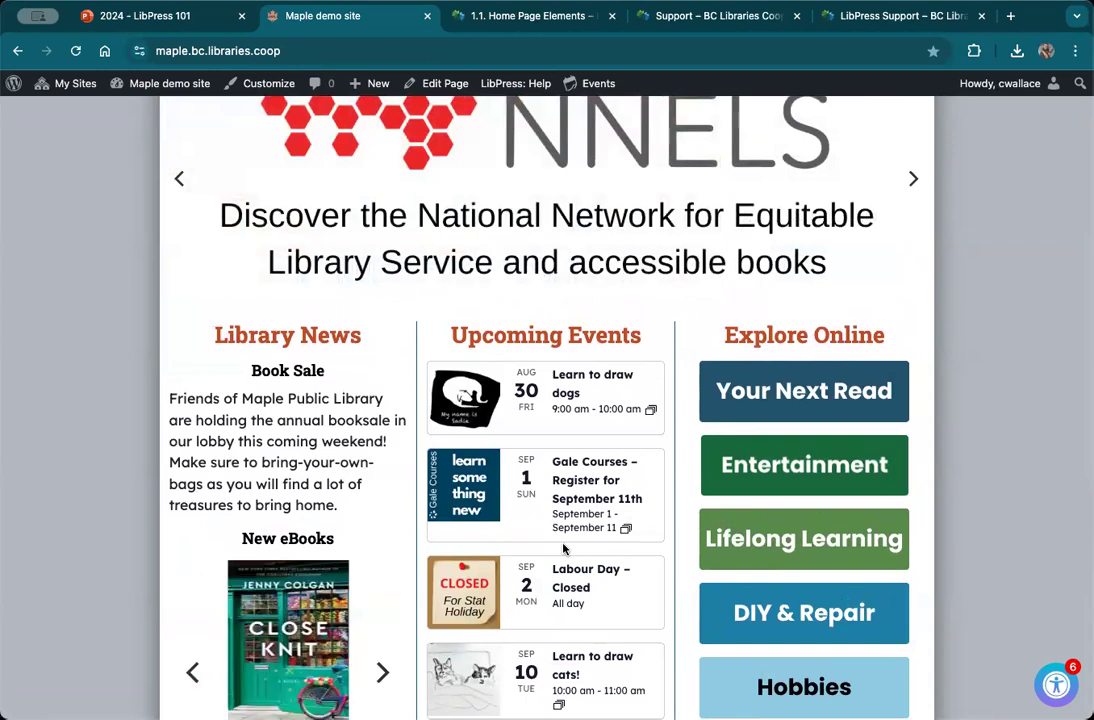
pyautogui.scroll(4, 563, 549)
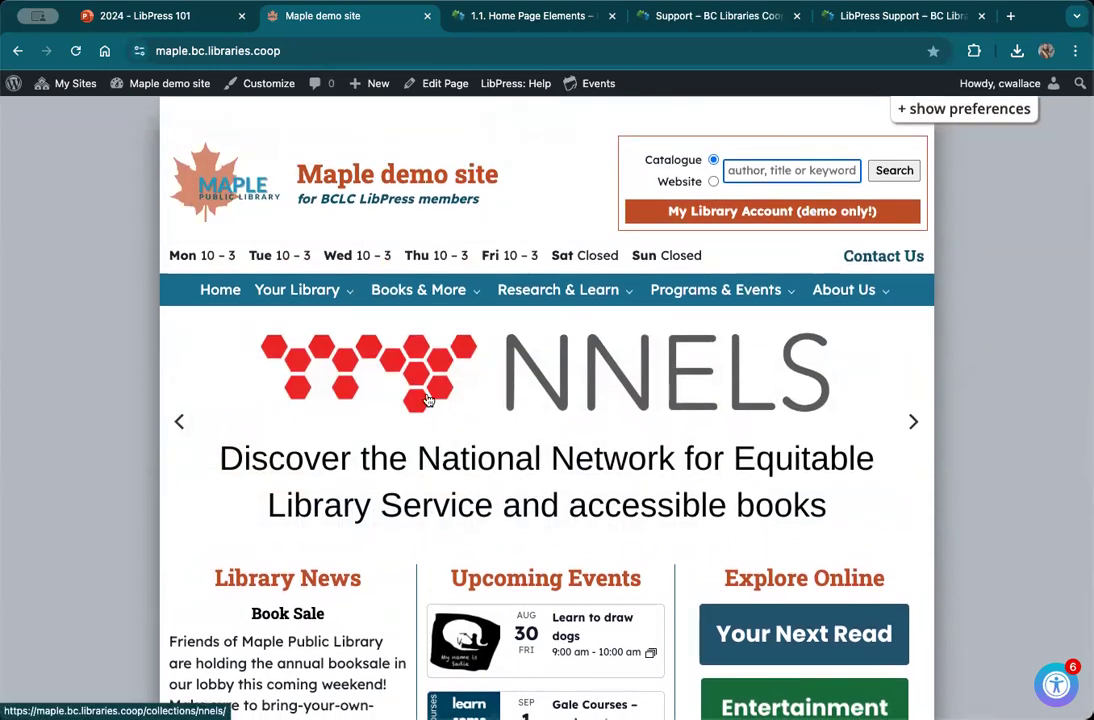
pyautogui.moveTo(654, 293)
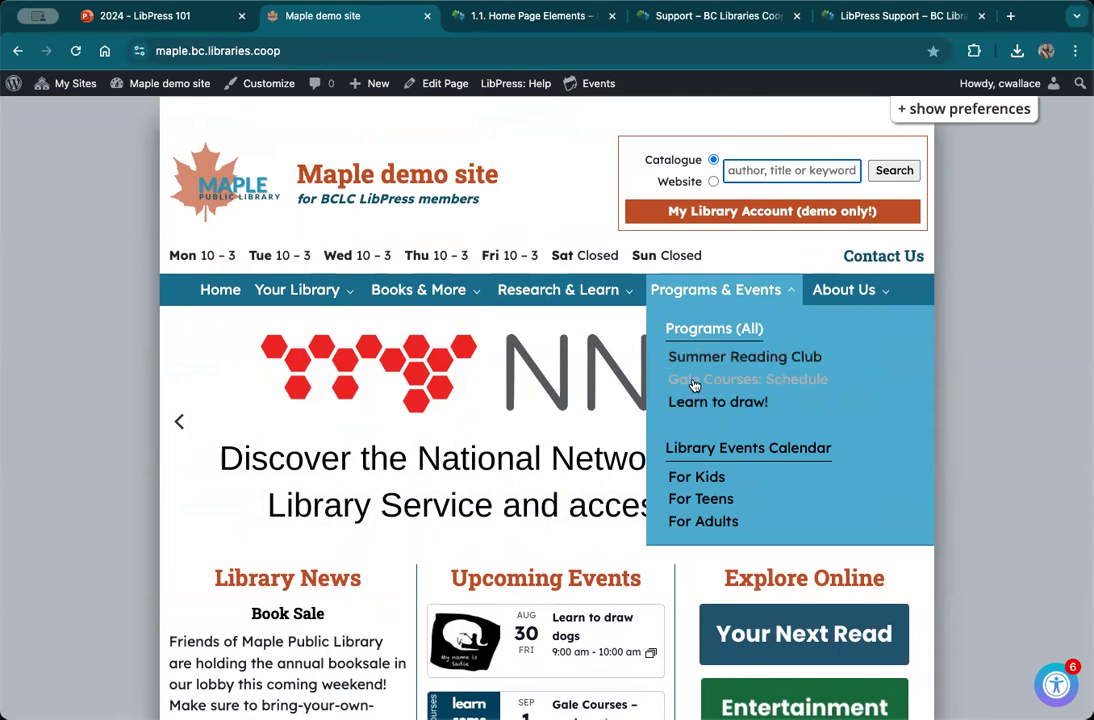
pyautogui.scroll(-5, 293, 488)
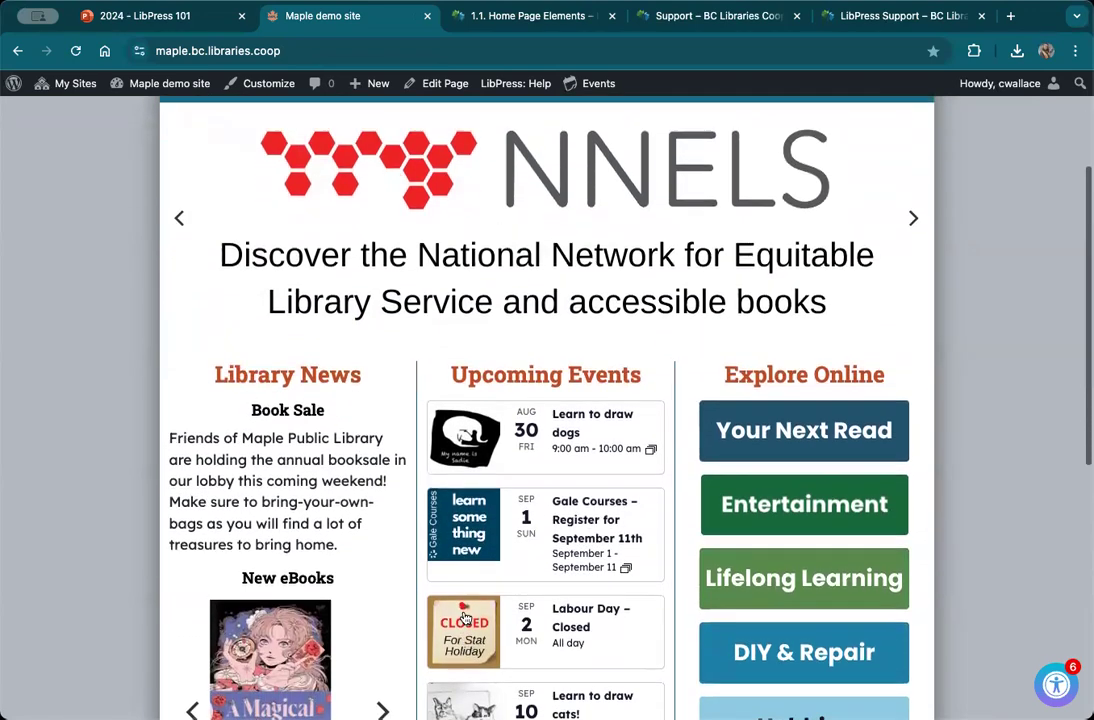
pyautogui.scroll(-3, 473, 549)
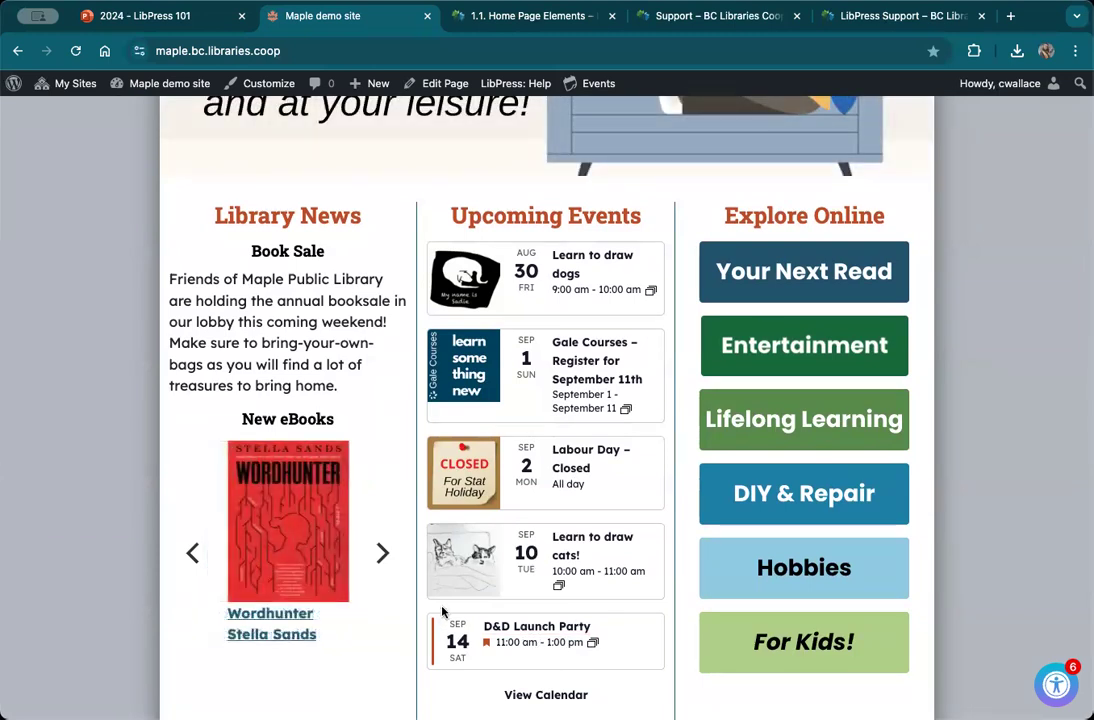
# Go to the site dashboard, list the event series and open the Dungeons & Dragons series for editing
pyautogui.scroll(1, 440, 490)
pyautogui.scroll(1, 440, 490)
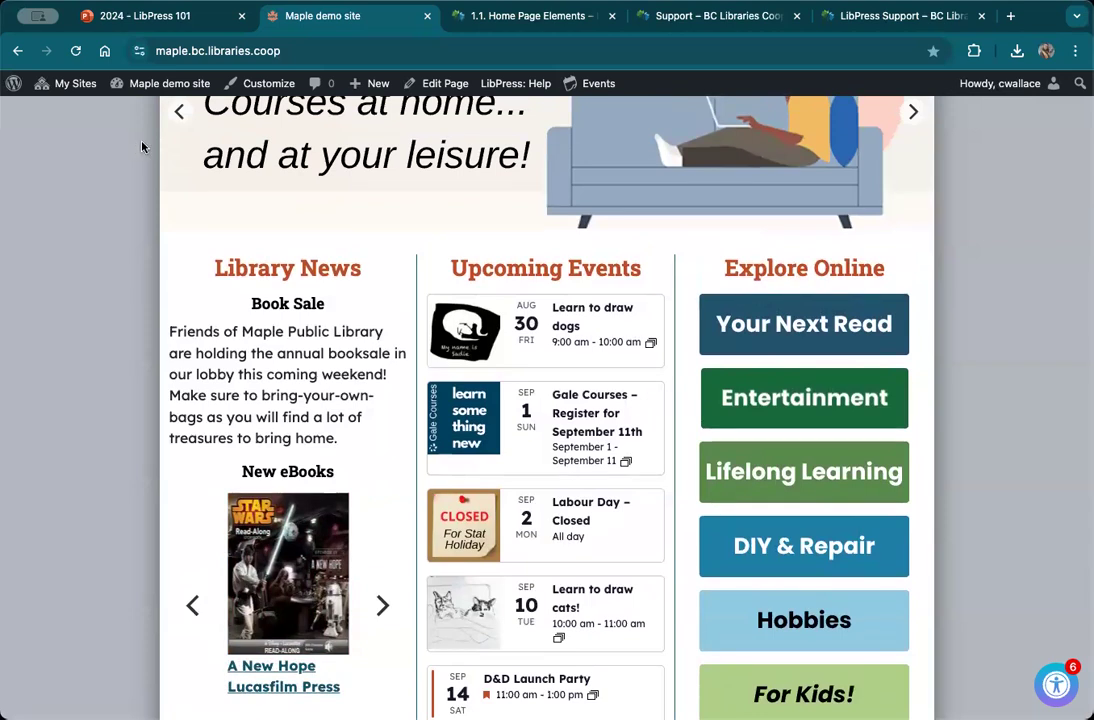
pyautogui.click(170, 88)
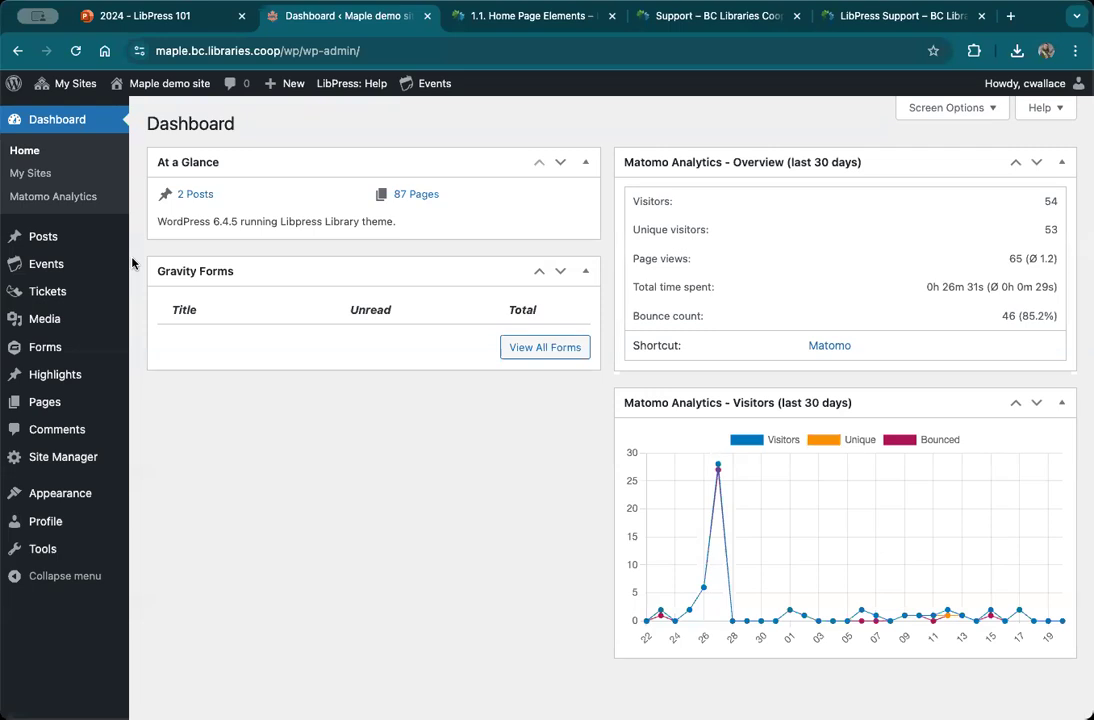
pyautogui.click(31, 268)
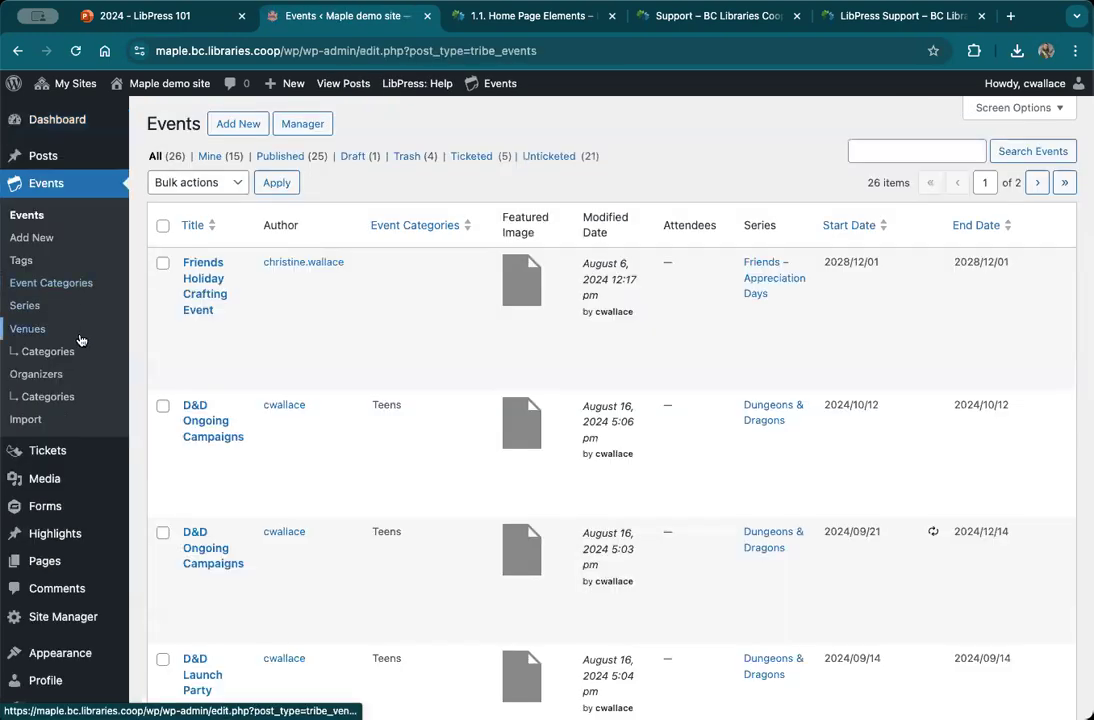
pyautogui.click(15, 308)
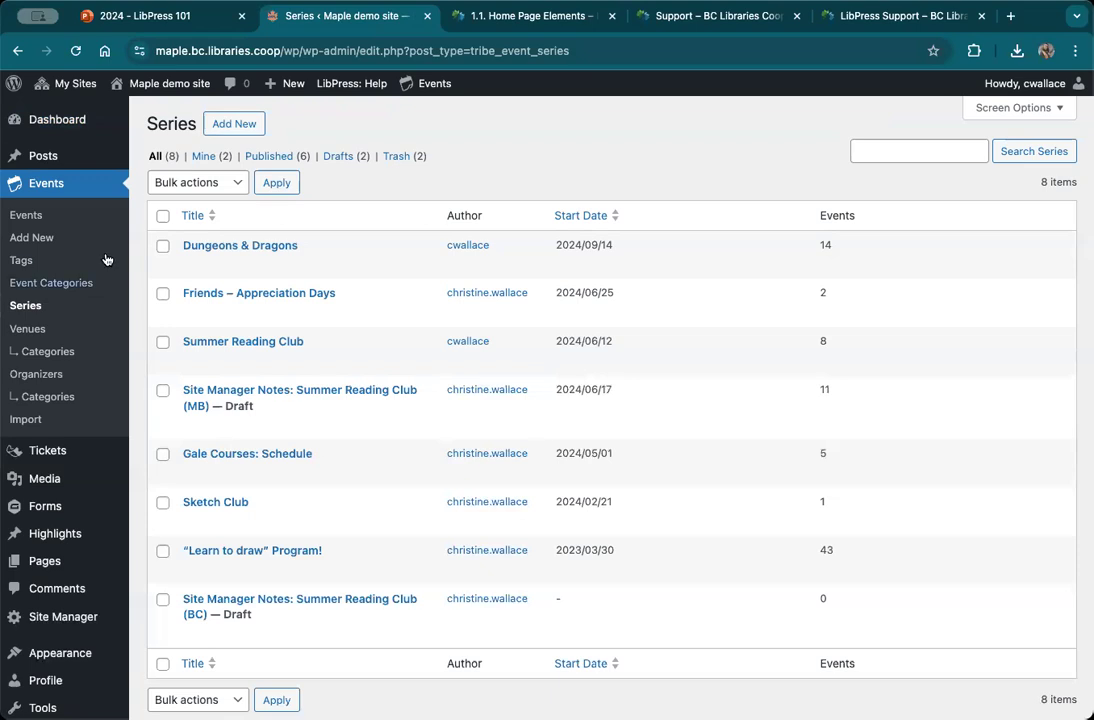
pyautogui.moveTo(221, 258)
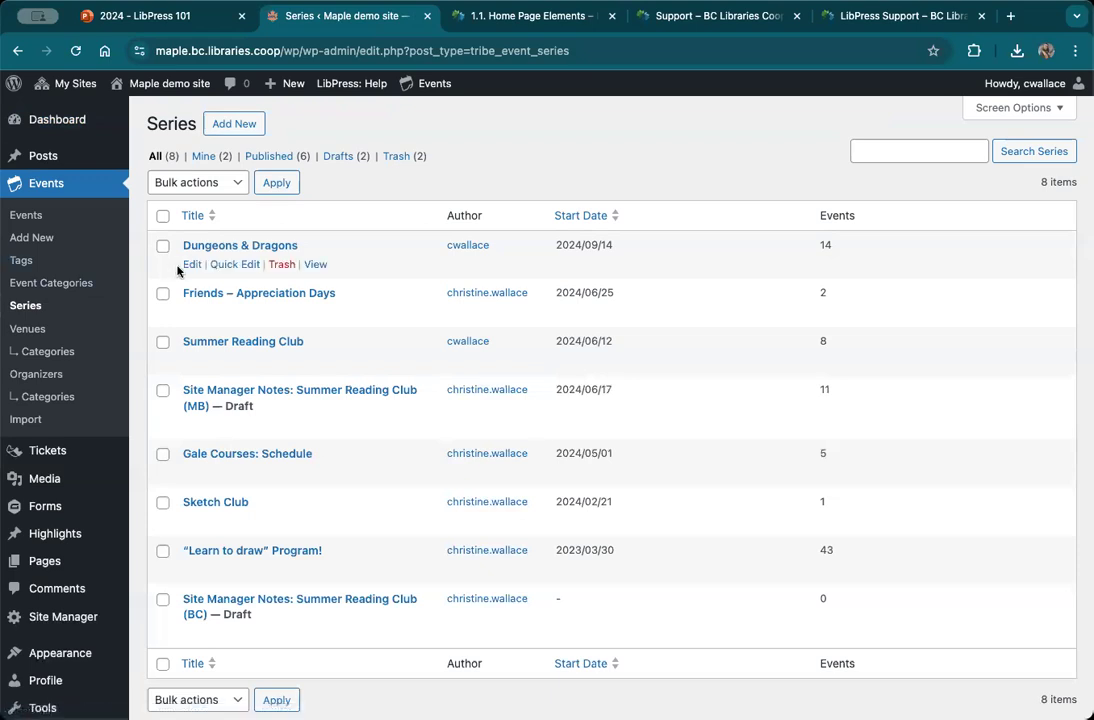
pyautogui.click(242, 254)
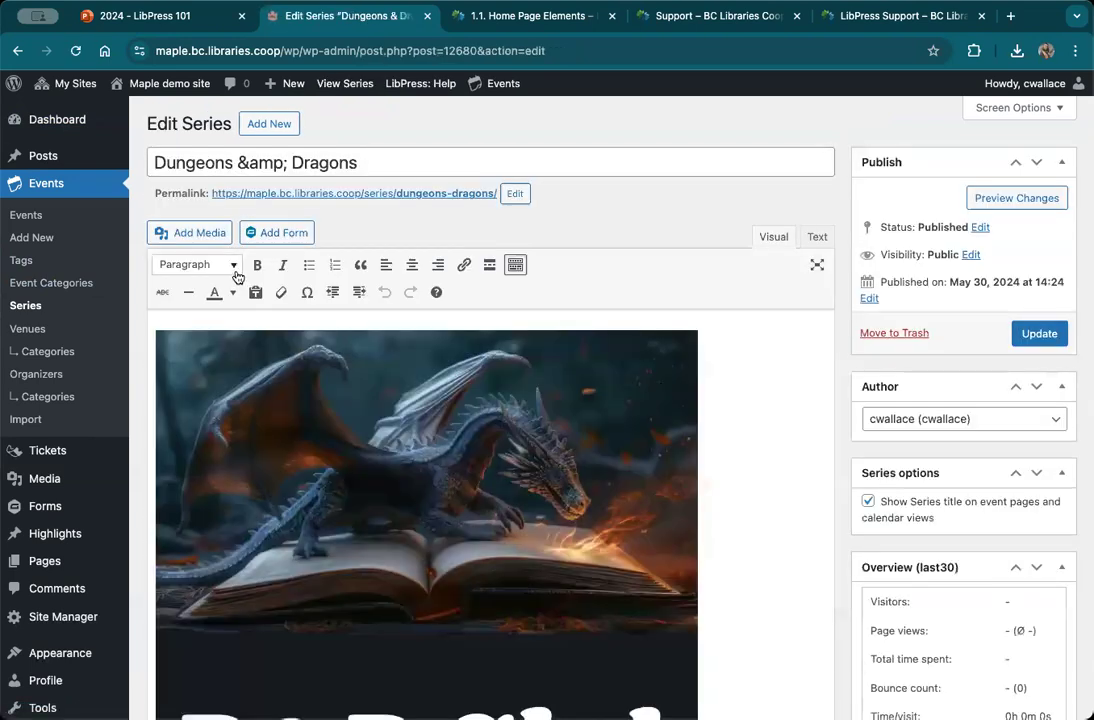
# Remove the D&D Club image from the Dungeons & Dragons series, update it and review the public series page
pyautogui.scroll(-3, 237, 277)
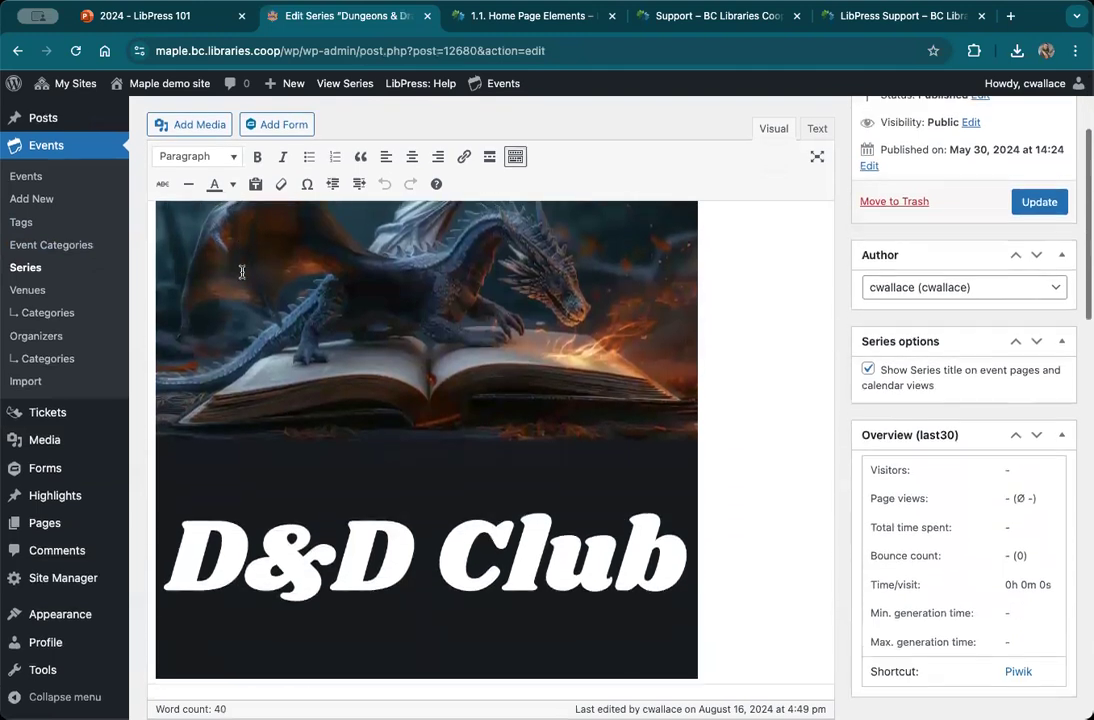
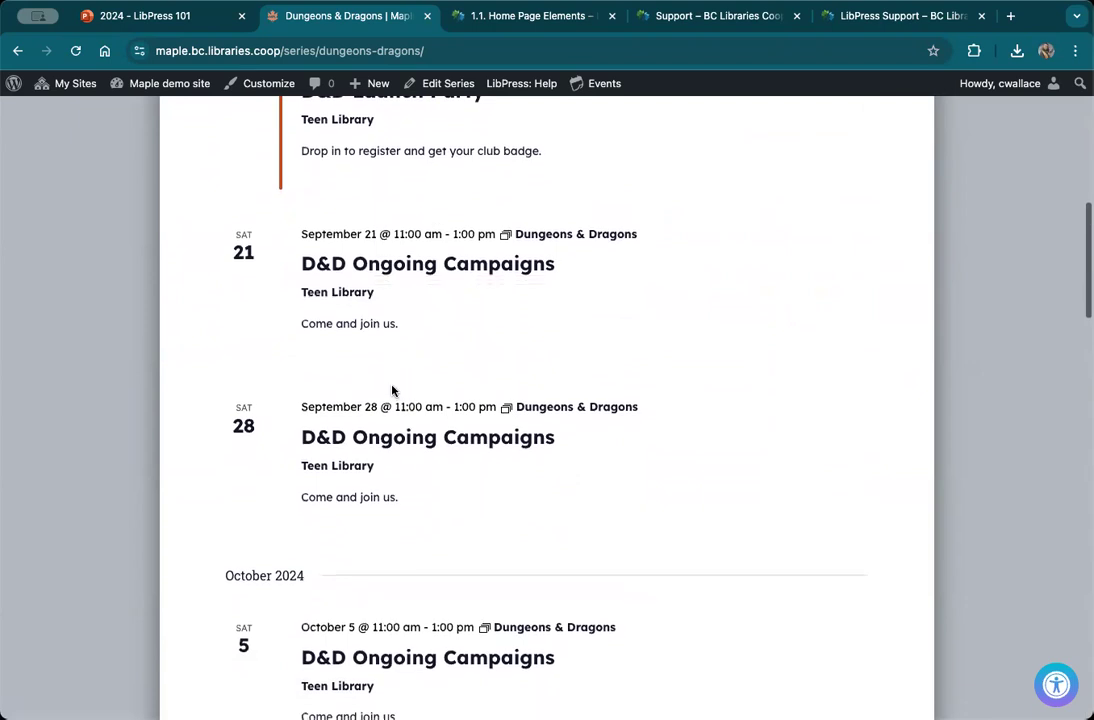
pyautogui.scroll(5, 392, 391)
pyautogui.scroll(3, 392, 386)
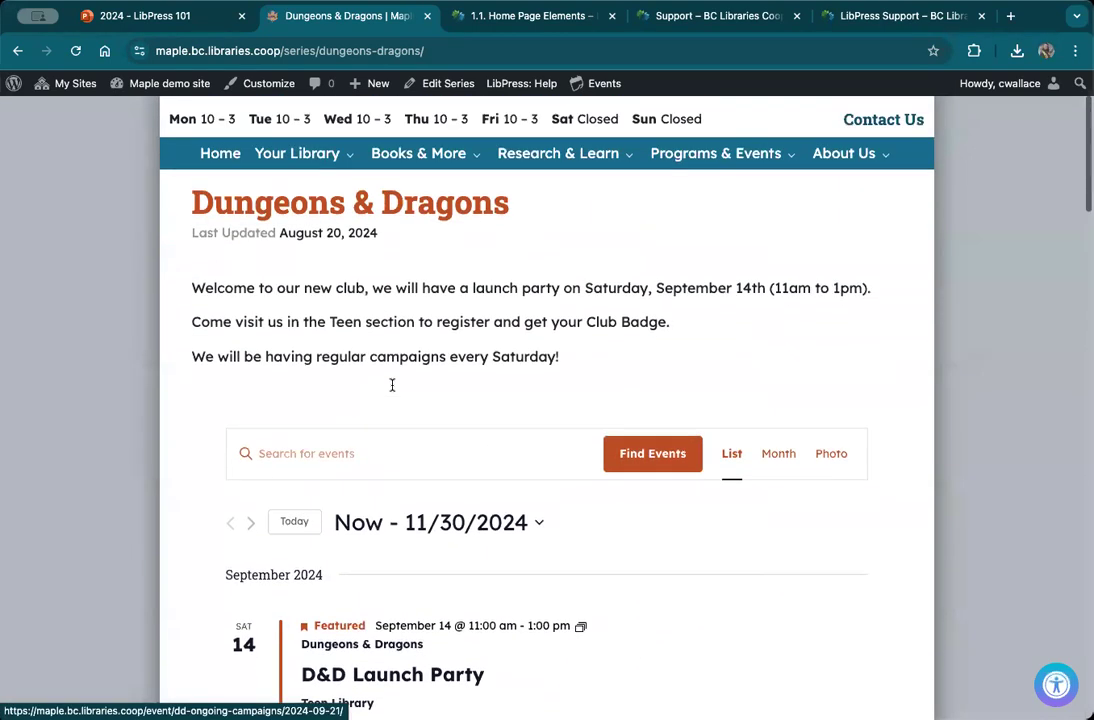
pyautogui.click(469, 48)
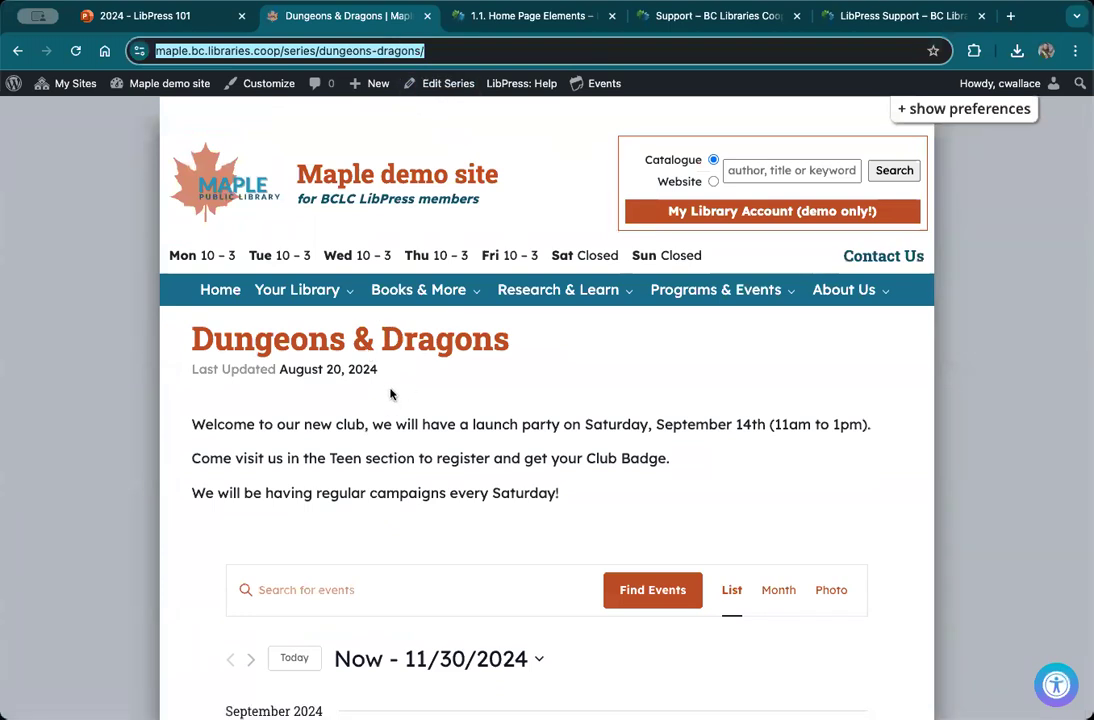
# Reopen the Dungeons & Dragons series for editing, upload DnD_stock_image.jpg and insert it above the welcome text
pyautogui.click(427, 88)
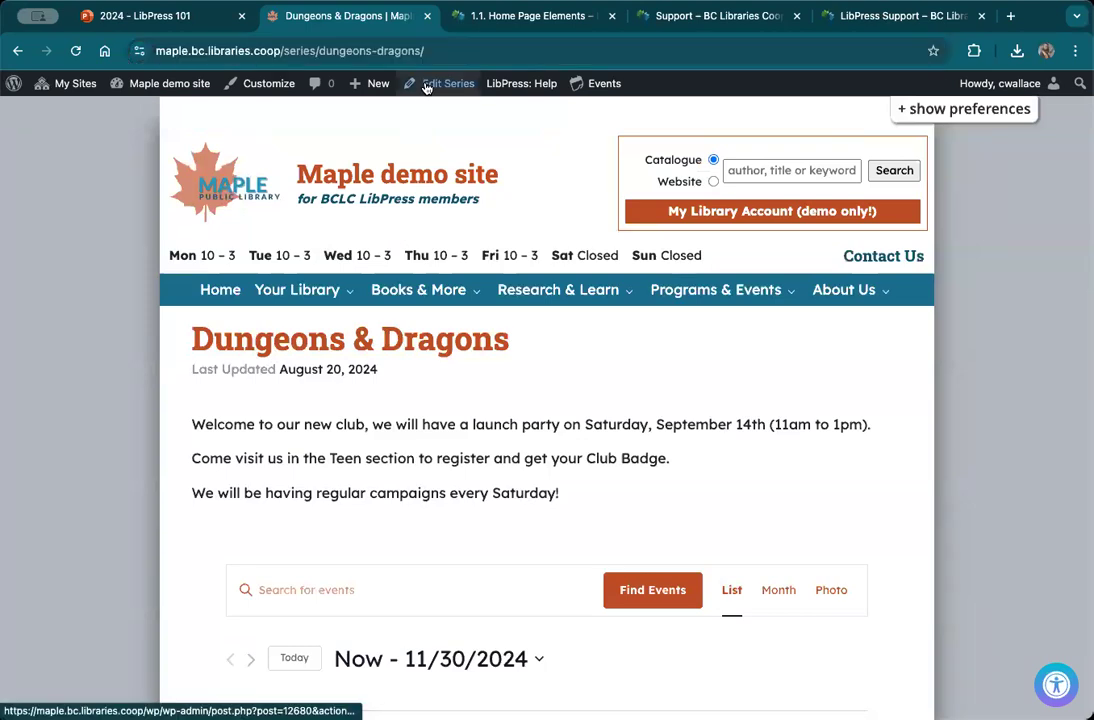
pyautogui.scroll(-1, 366, 431)
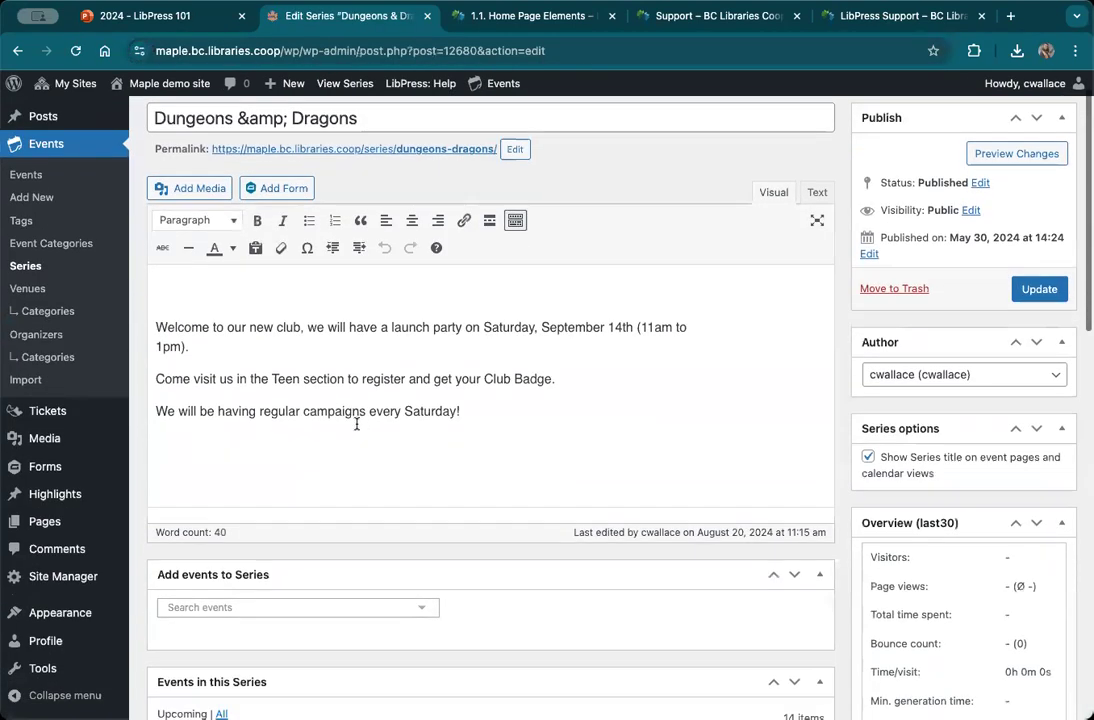
pyautogui.click(153, 325)
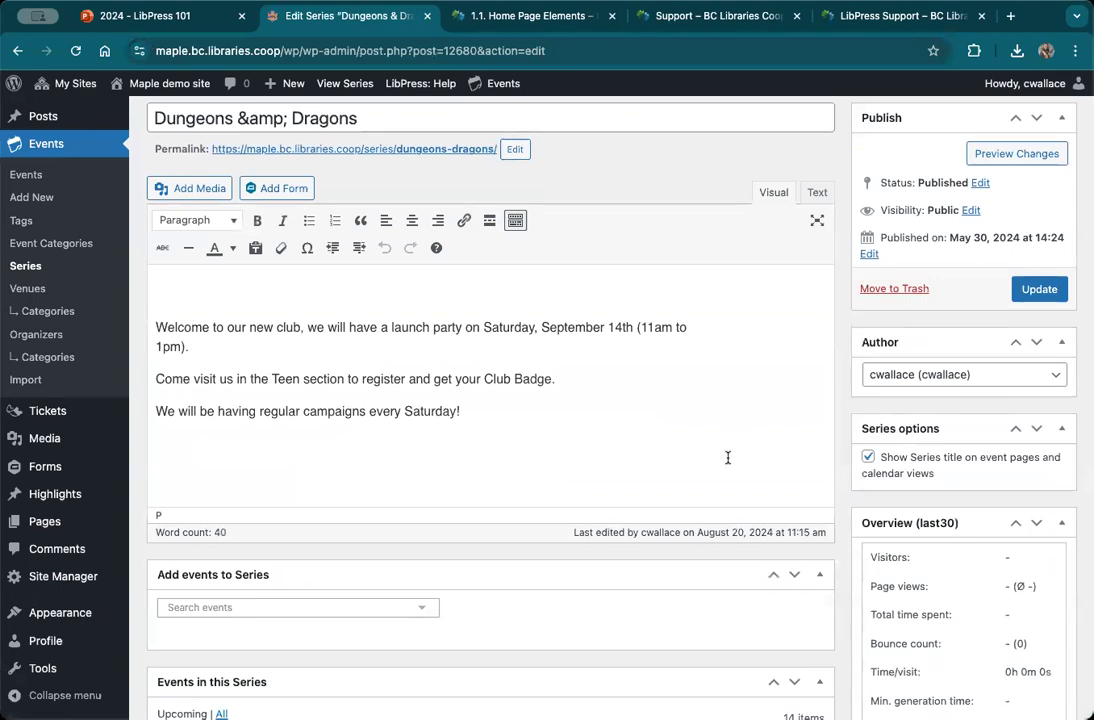
pyautogui.scroll(1, 877, 510)
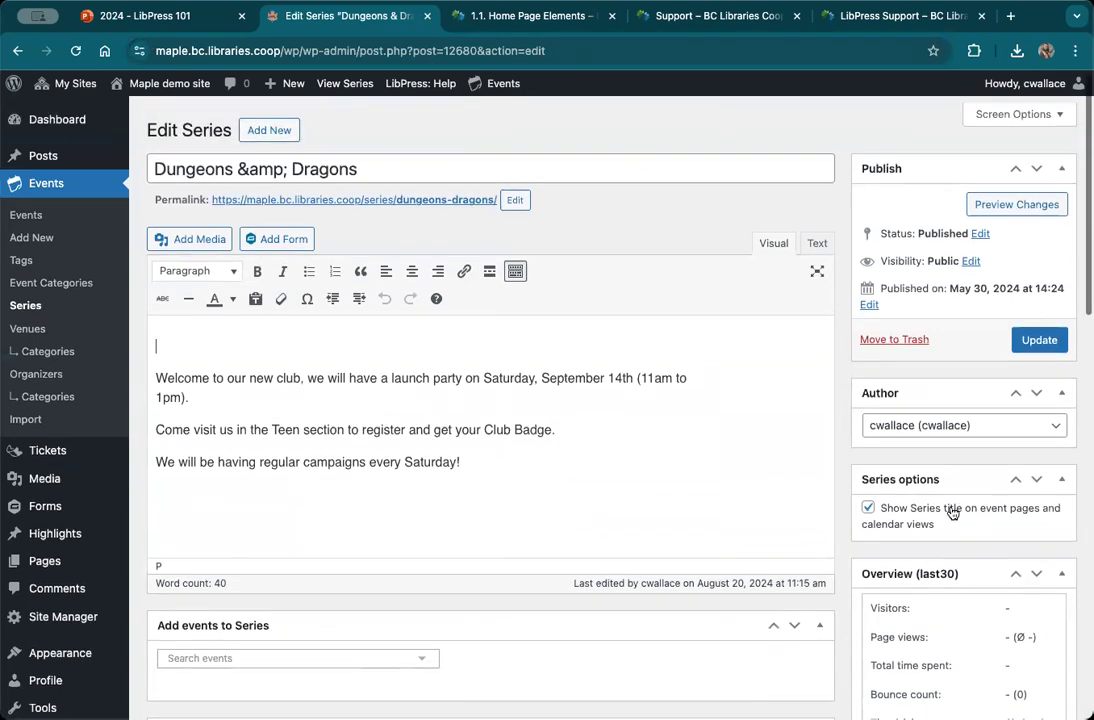
pyautogui.scroll(-3, 950, 508)
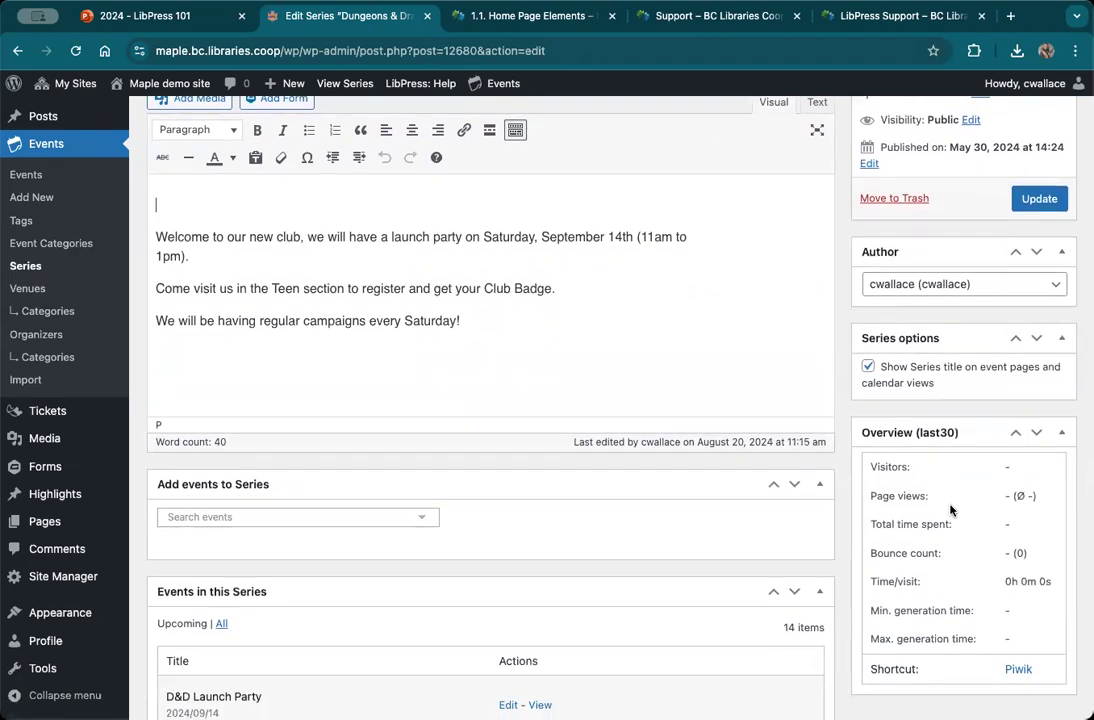
pyautogui.scroll(1, 950, 510)
pyautogui.scroll(3, 950, 510)
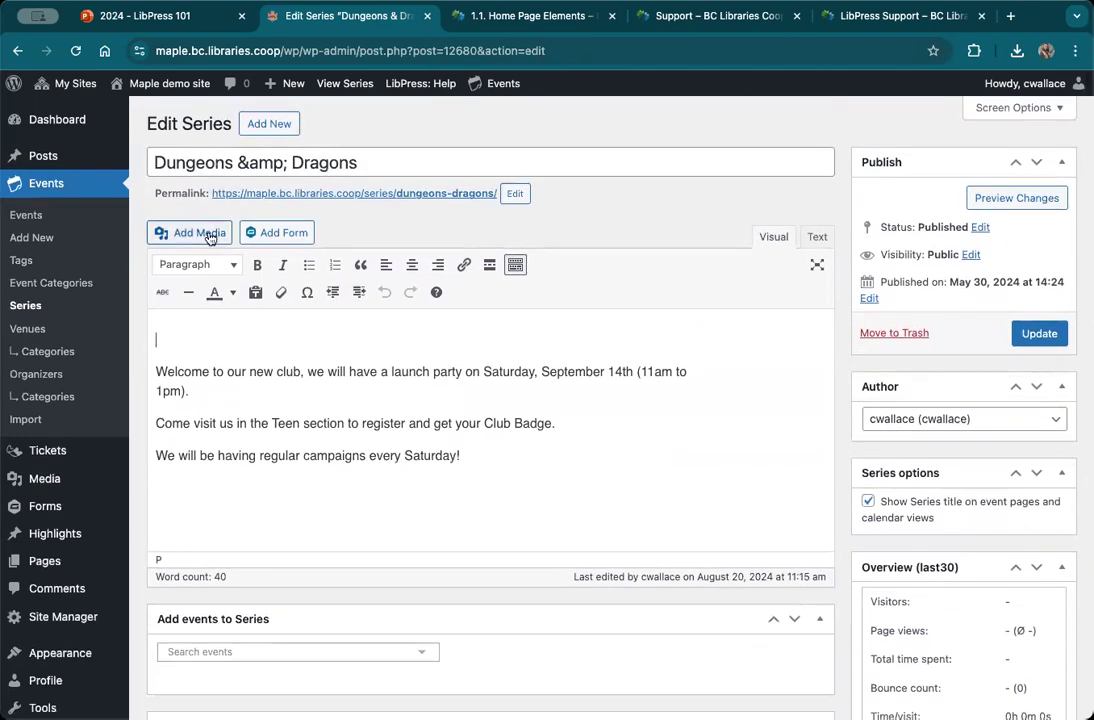
pyautogui.click(199, 233)
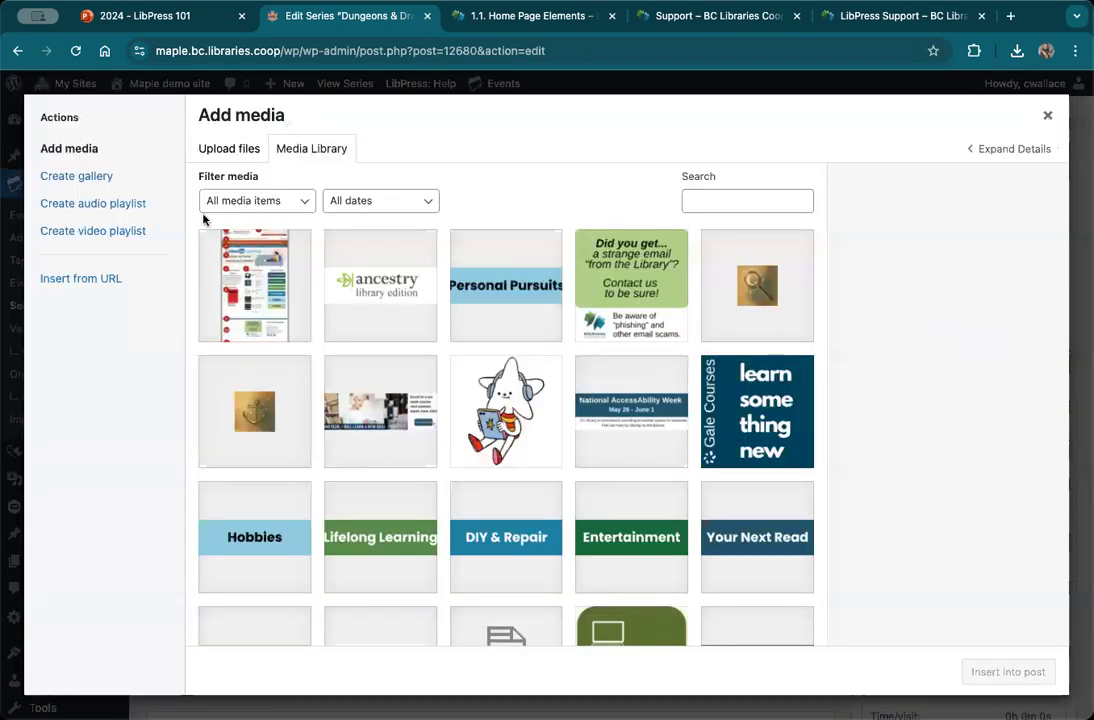
pyautogui.click(229, 150)
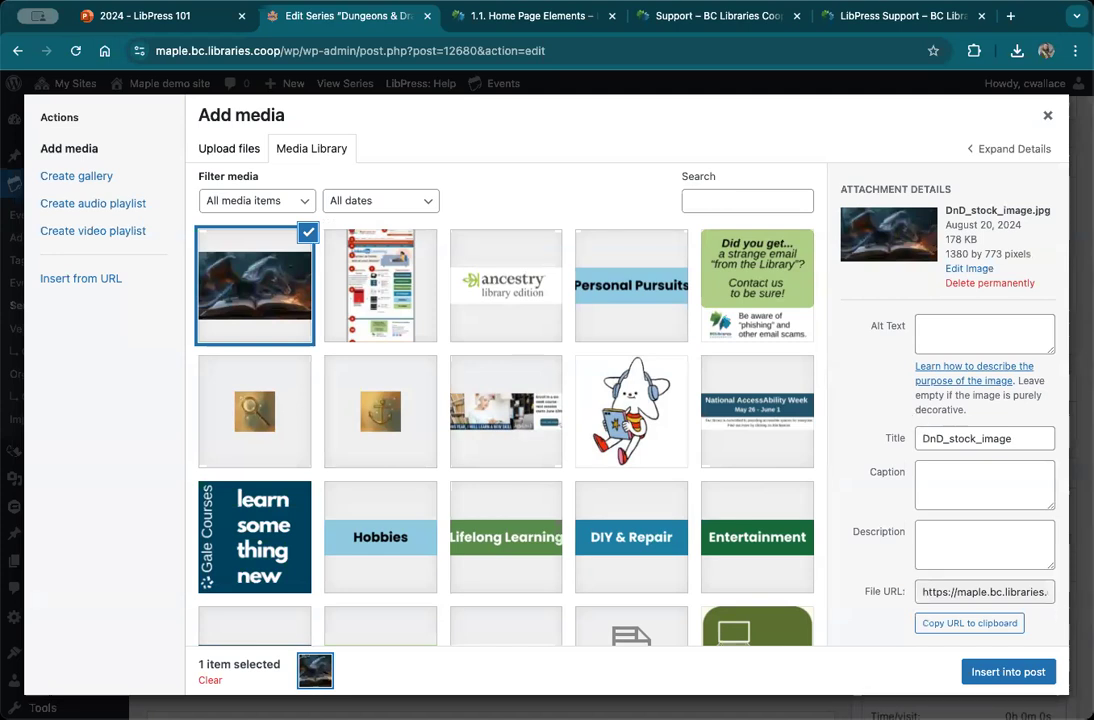
pyautogui.click(1020, 672)
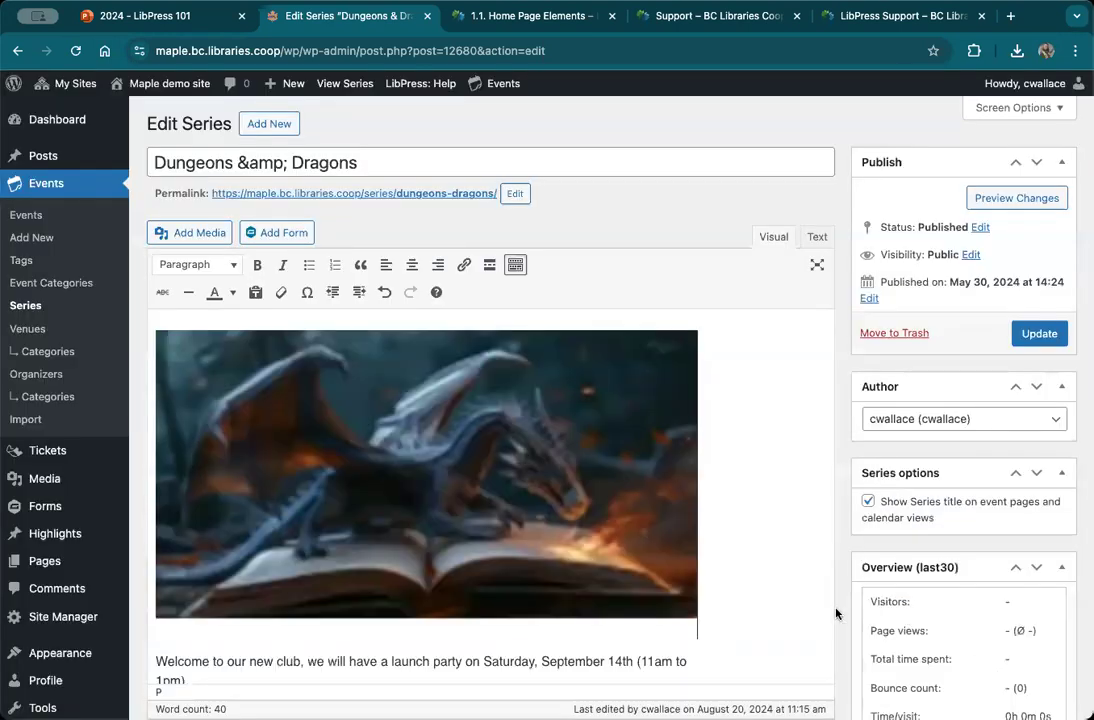
# Set the dragon image's alternative text to "Dragon breathing fire on open book." and update the series
pyautogui.scroll(-2, 407, 535)
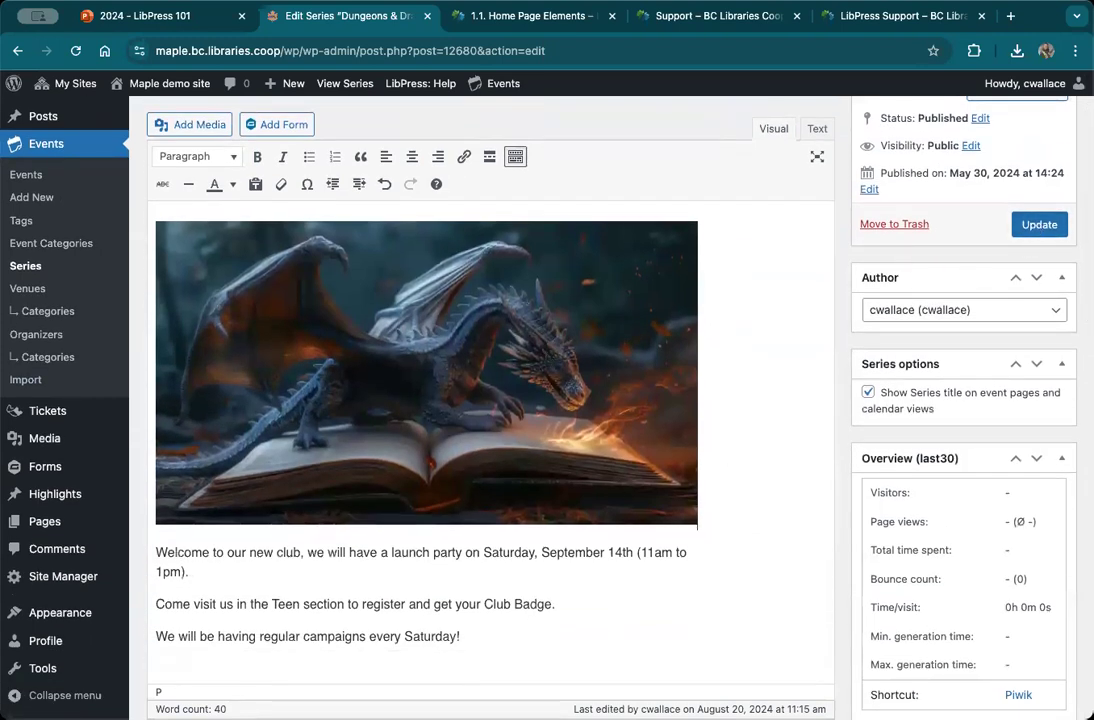
pyautogui.click(362, 414)
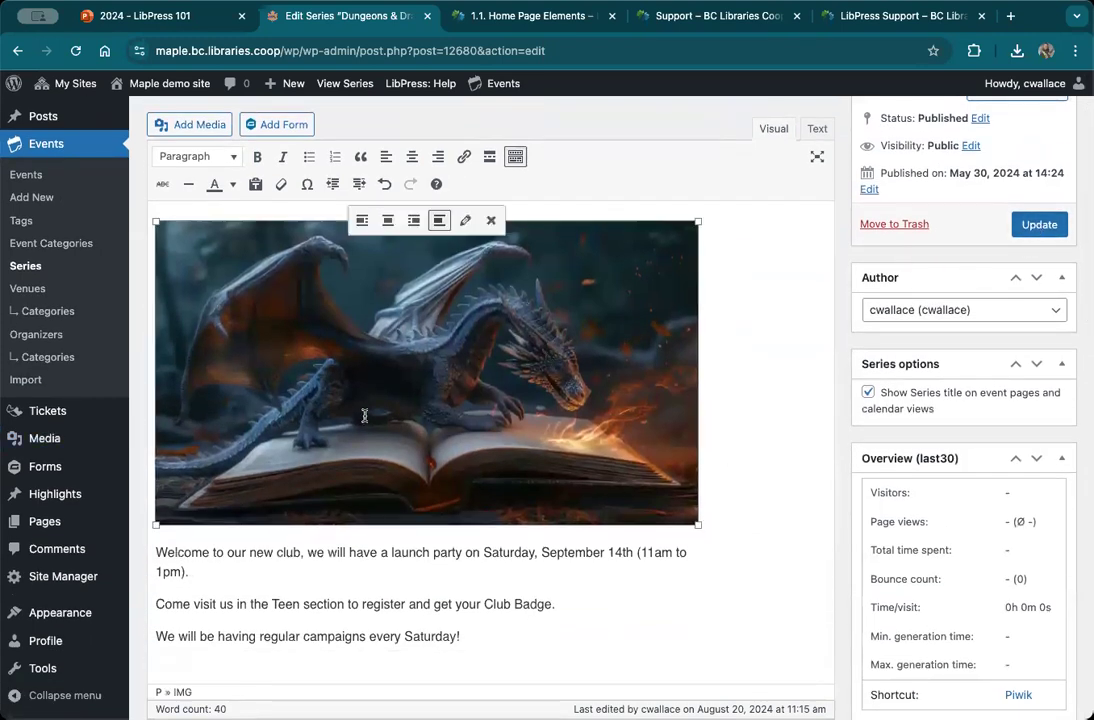
pyautogui.click(465, 220)
pyautogui.click(302, 164)
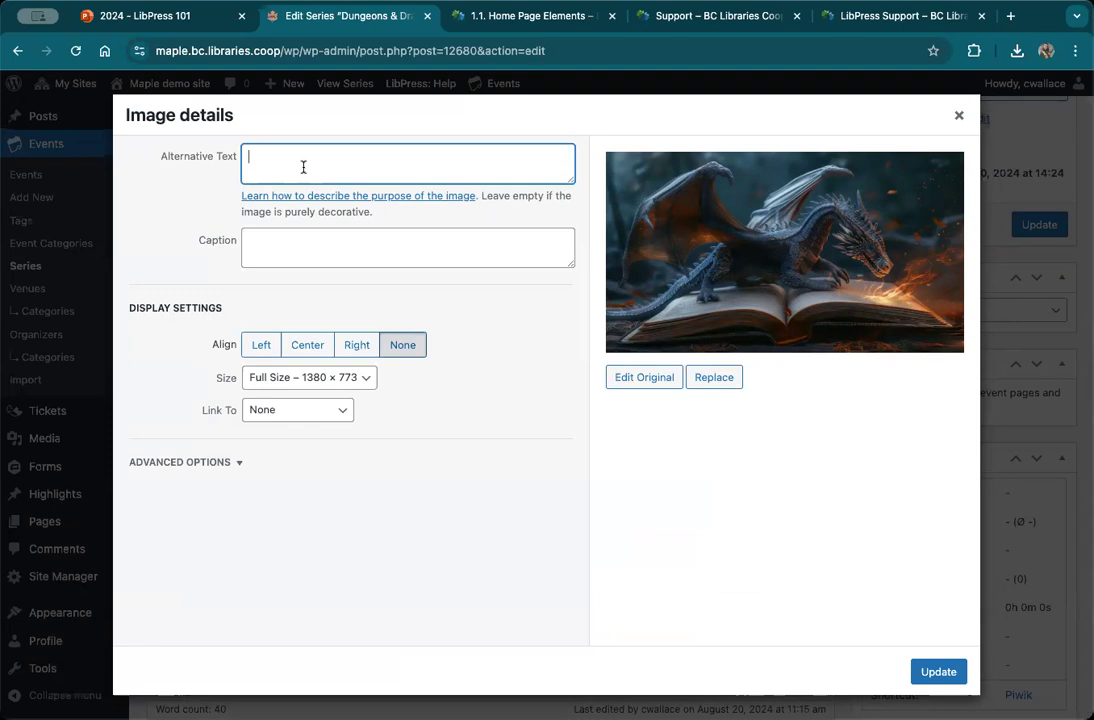
pyautogui.write('Dragon breathing f')
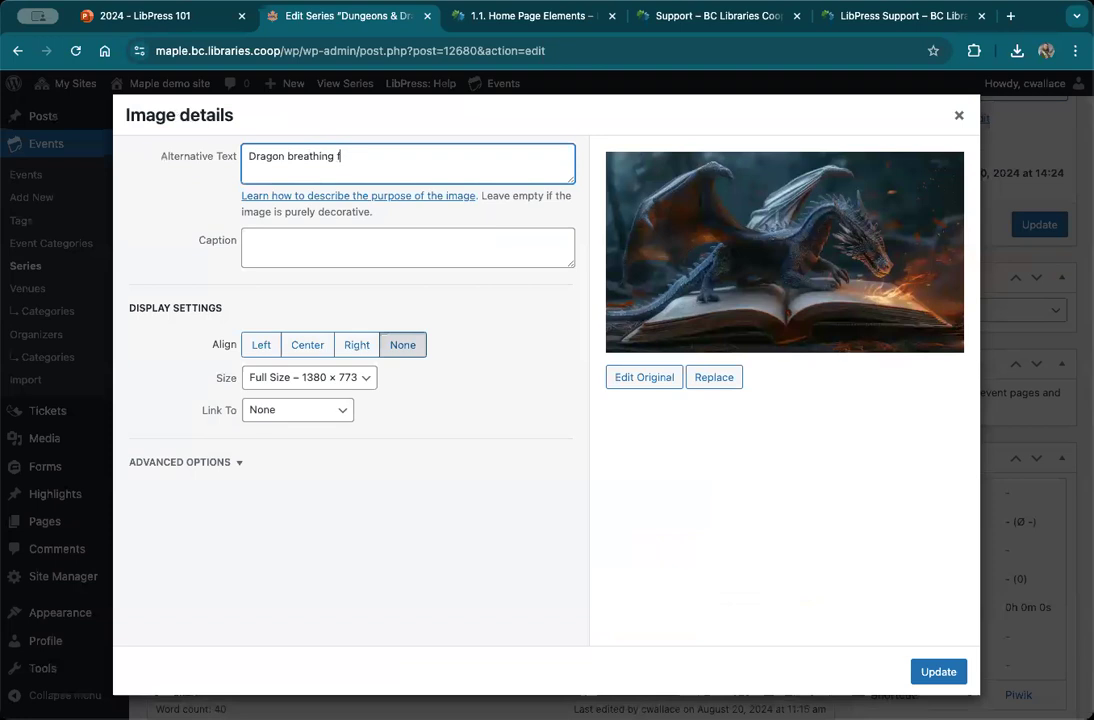
pyautogui.write('ire on open book.')
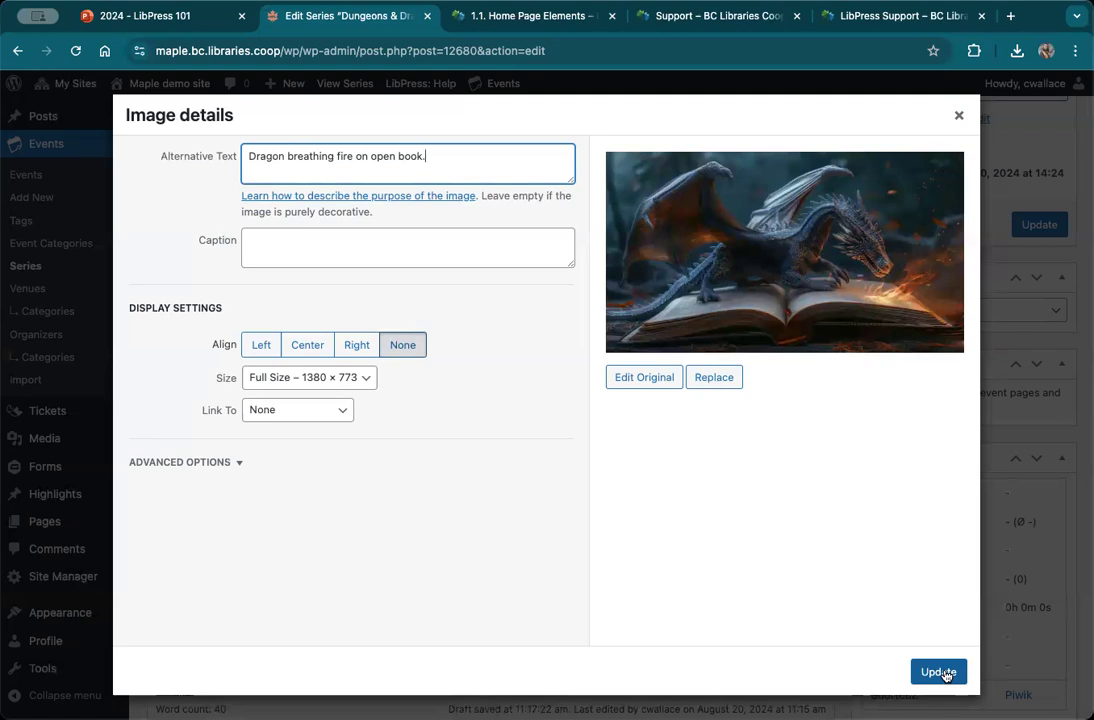
pyautogui.click(939, 672)
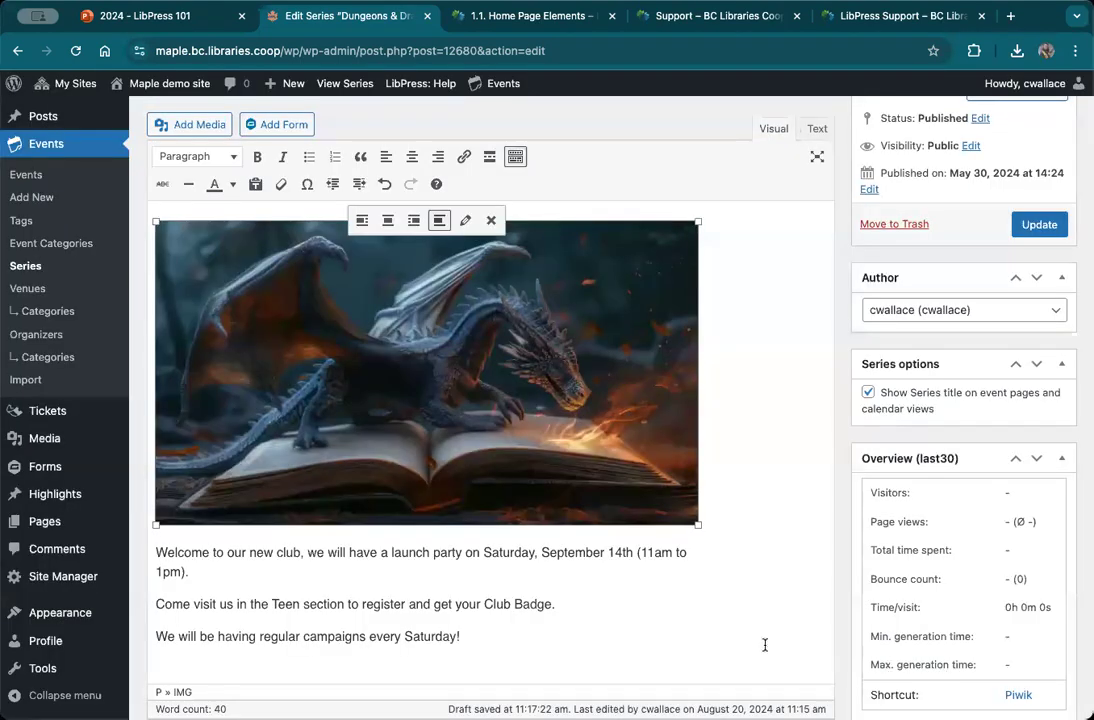
pyautogui.click(1048, 225)
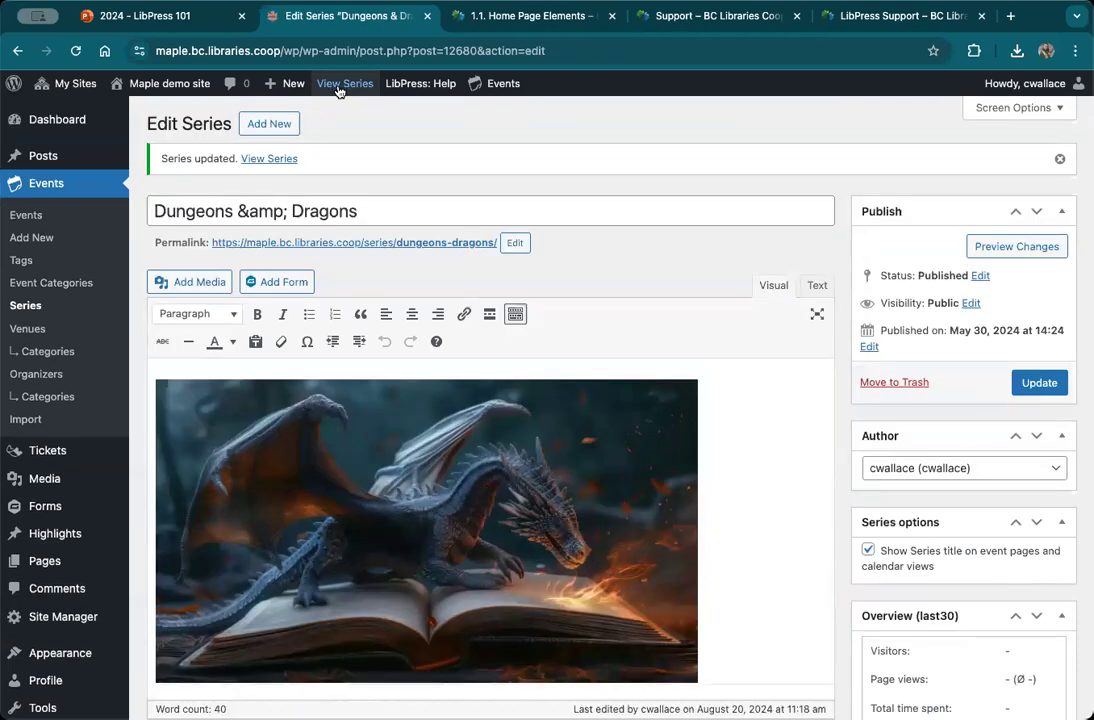
# View the public Dungeons & Dragons series page and examine the inserted image and the welcome text
pyautogui.scroll(-6, 345, 598)
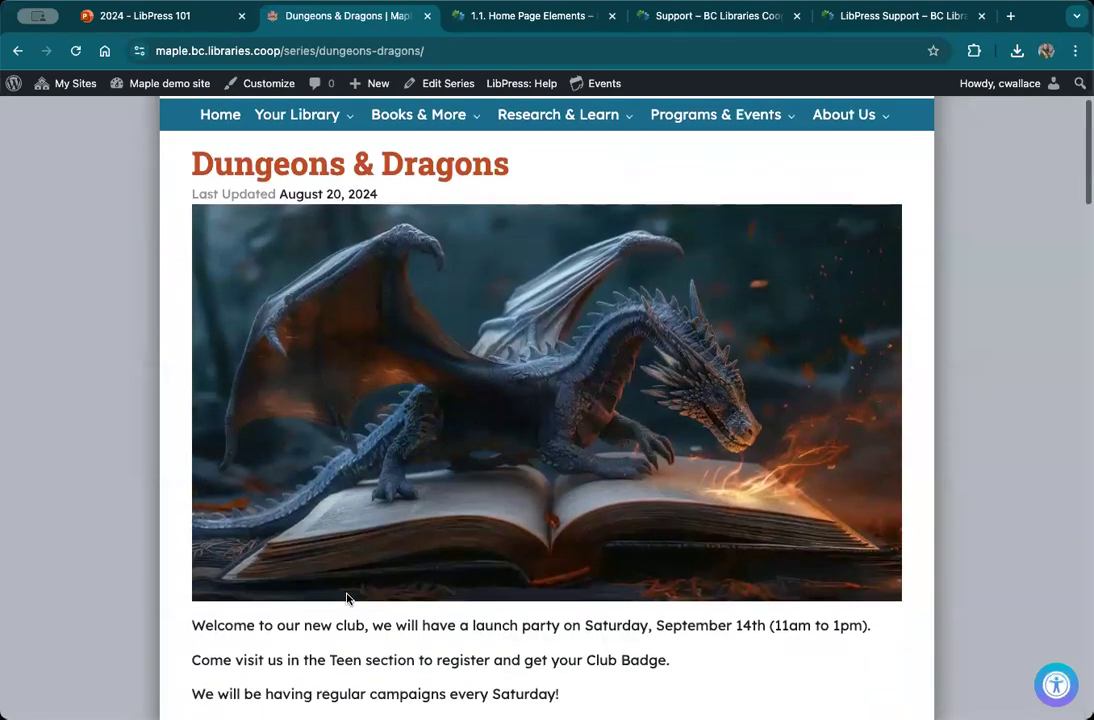
pyautogui.scroll(-1, 347, 595)
pyautogui.scroll(5, 347, 595)
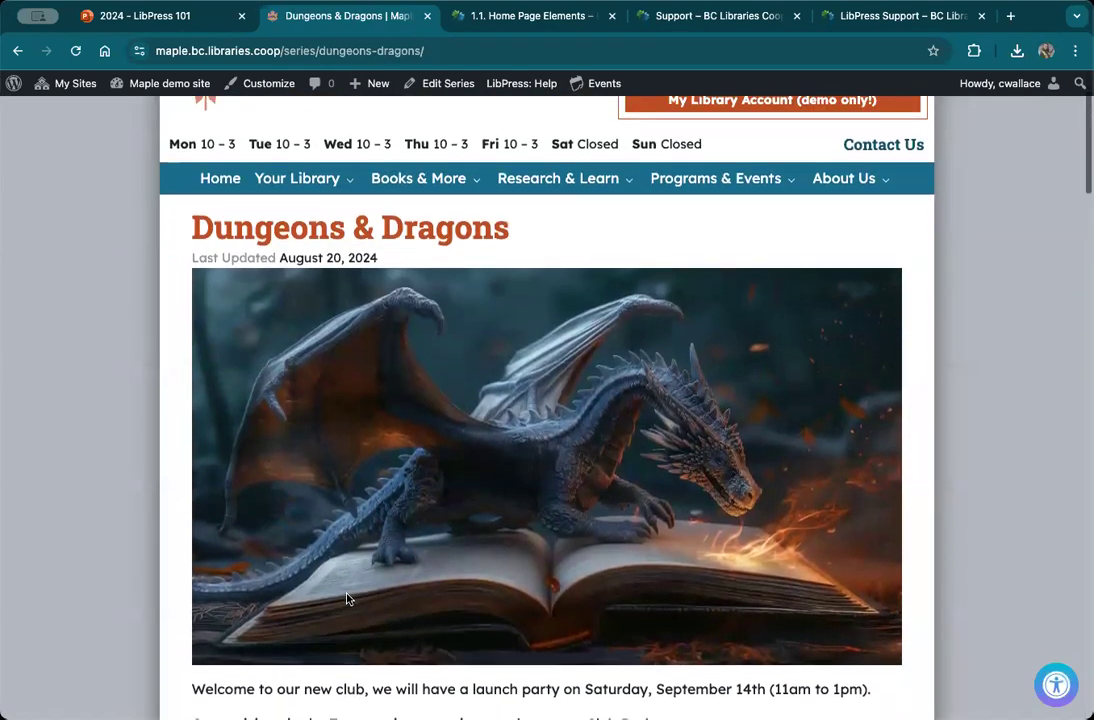
pyautogui.scroll(-2, 346, 598)
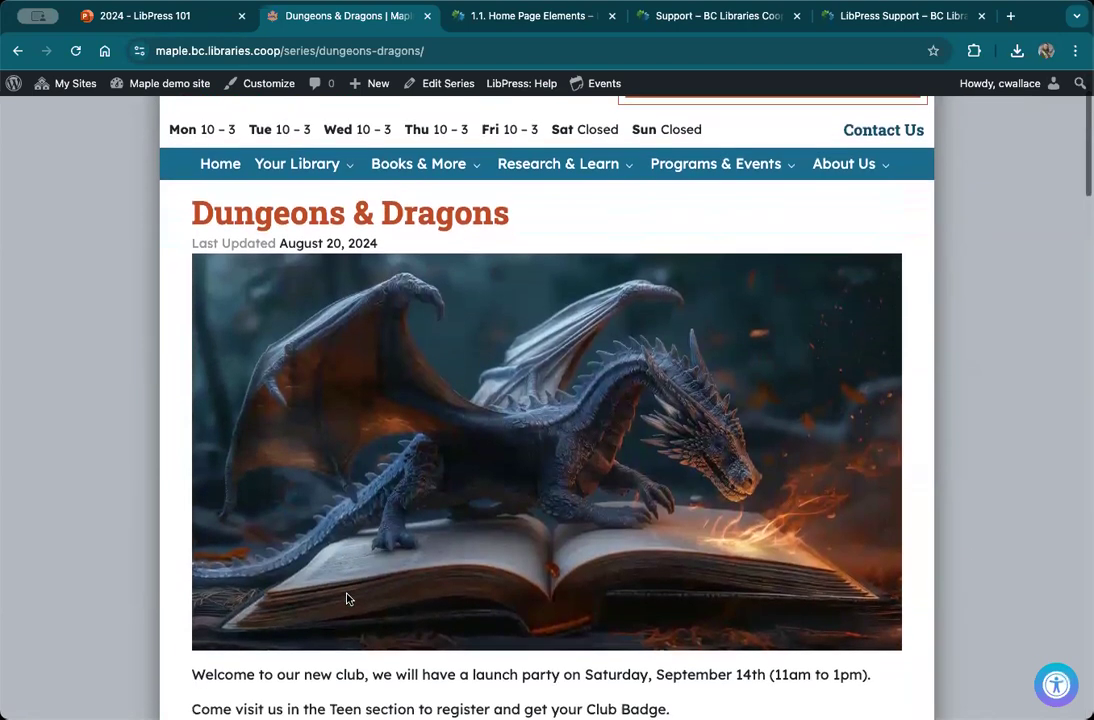
pyautogui.scroll(-2, 347, 597)
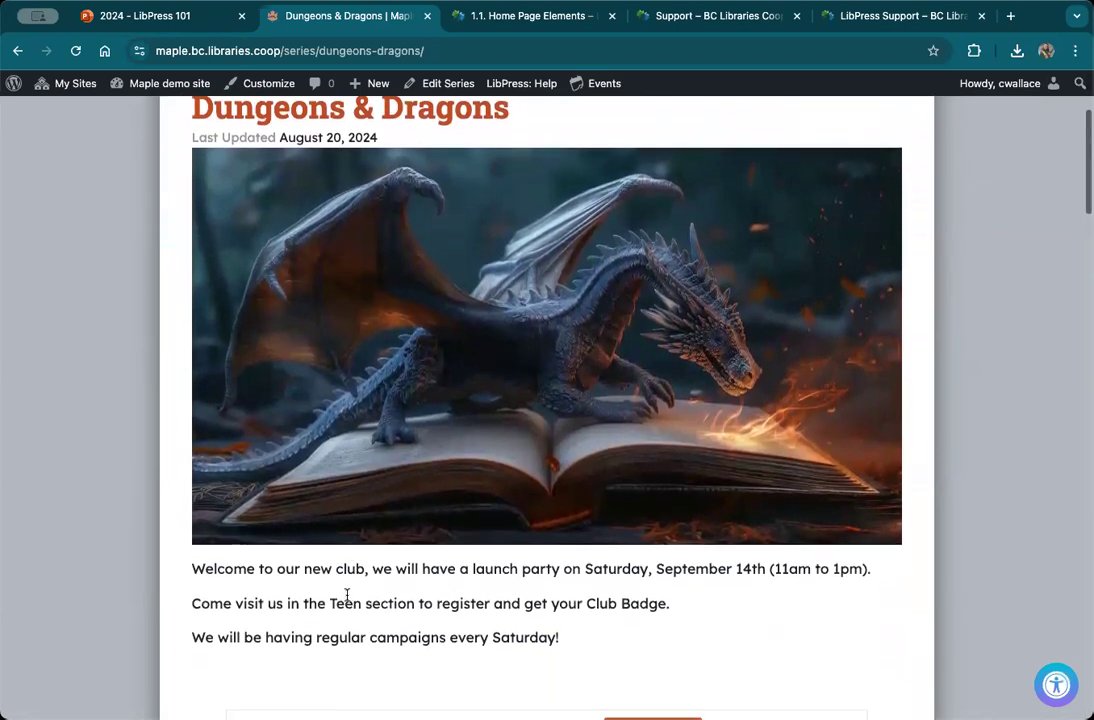
pyautogui.scroll(-2, 347, 595)
pyautogui.scroll(6, 347, 595)
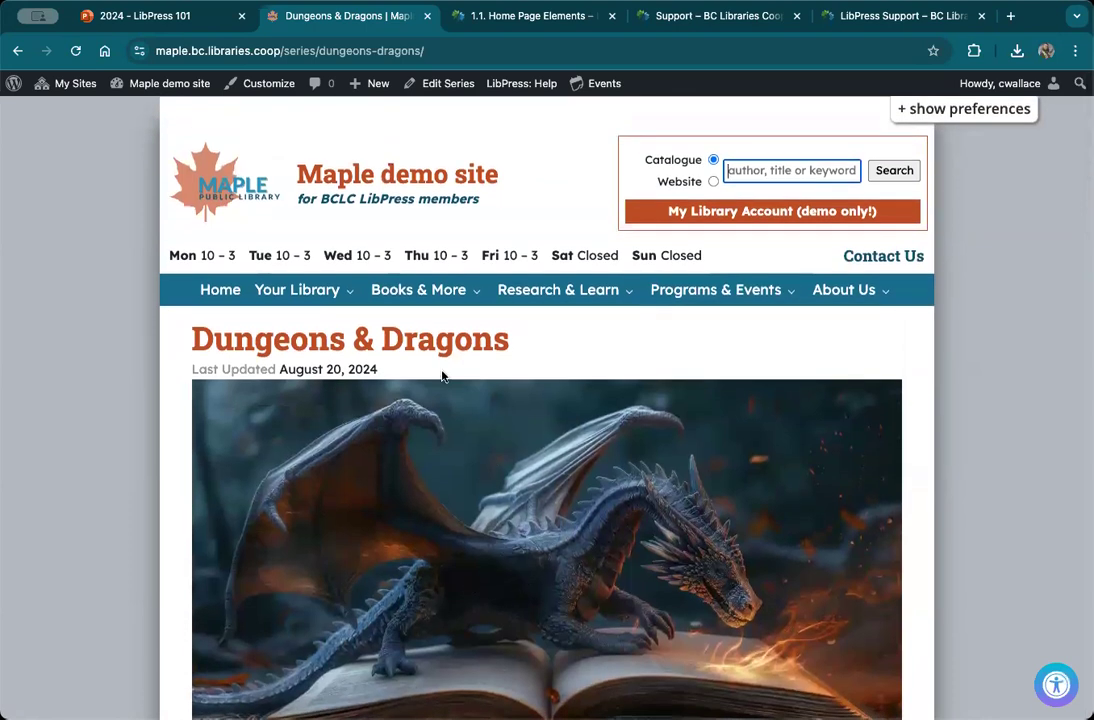
# Go to the site's events list in the dashboard and open the D&D Launch Party event for editing
pyautogui.moveTo(152, 80)
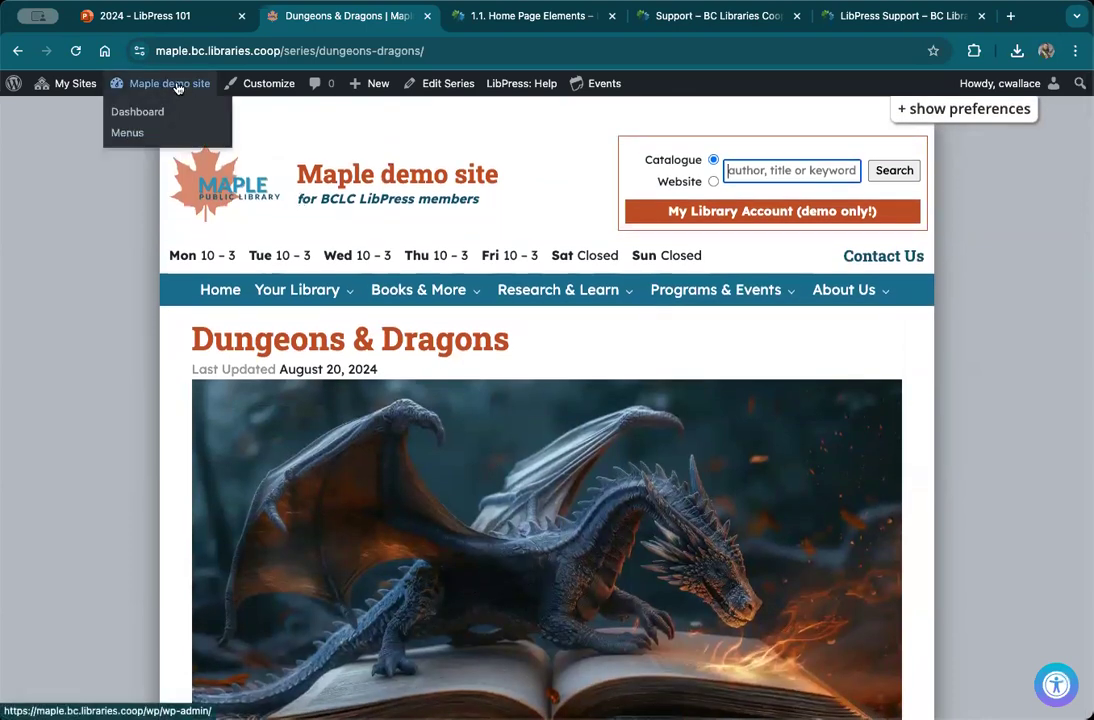
pyautogui.click(157, 90)
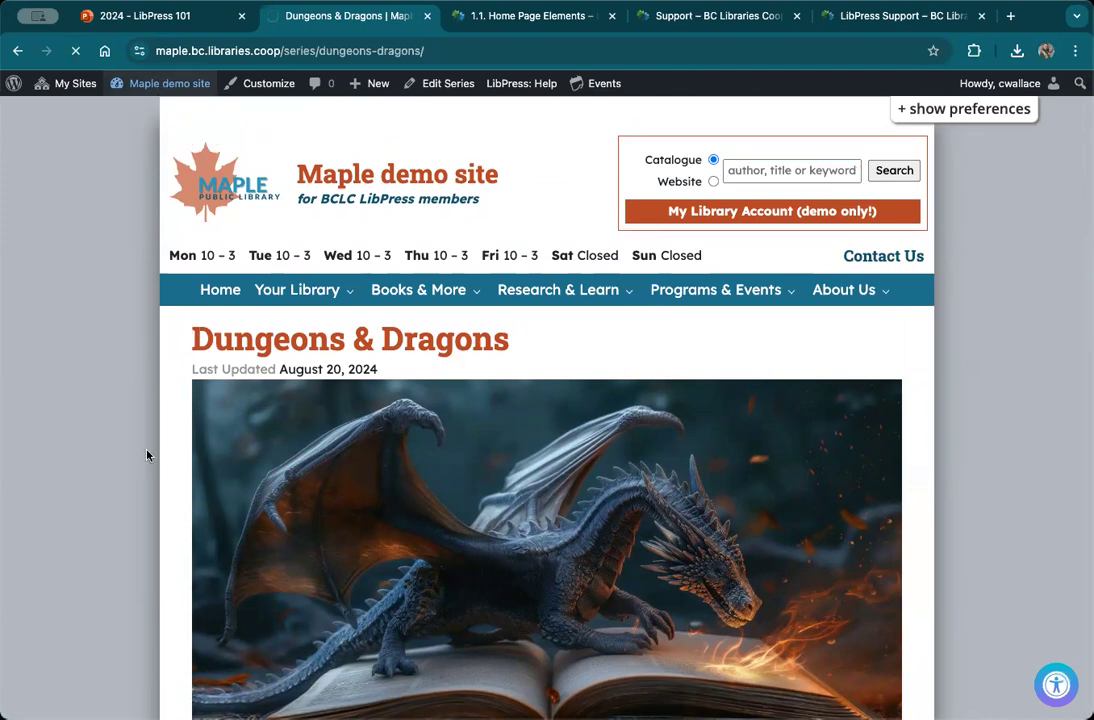
pyautogui.click(45, 263)
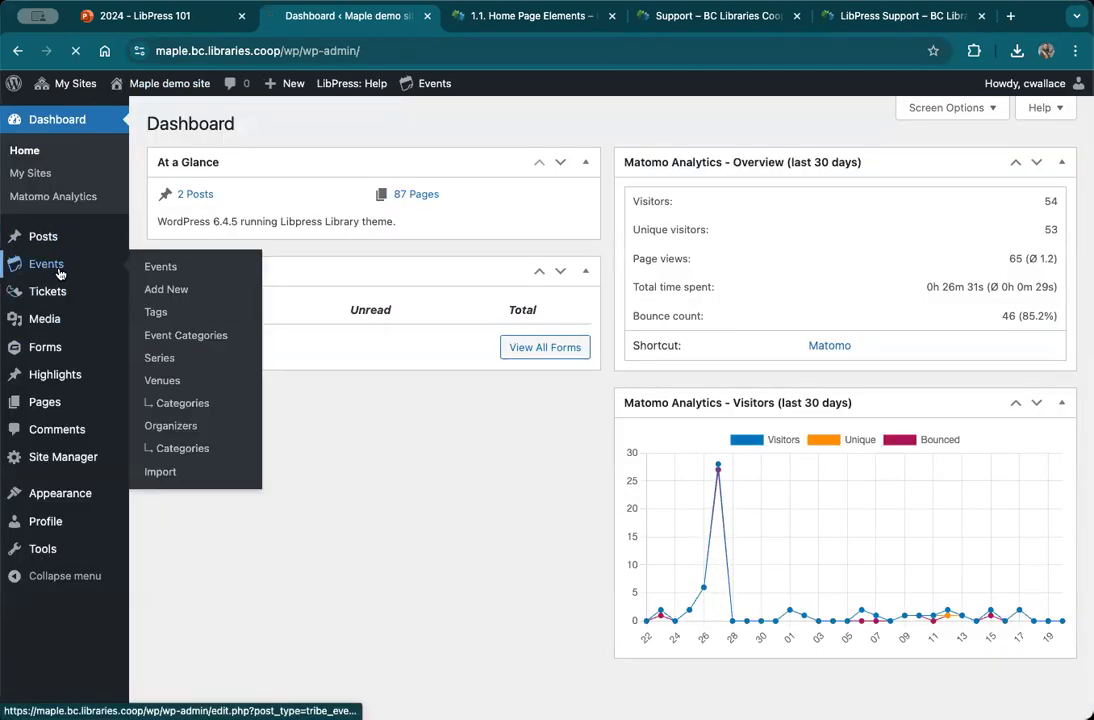
pyautogui.scroll(-2, 296, 545)
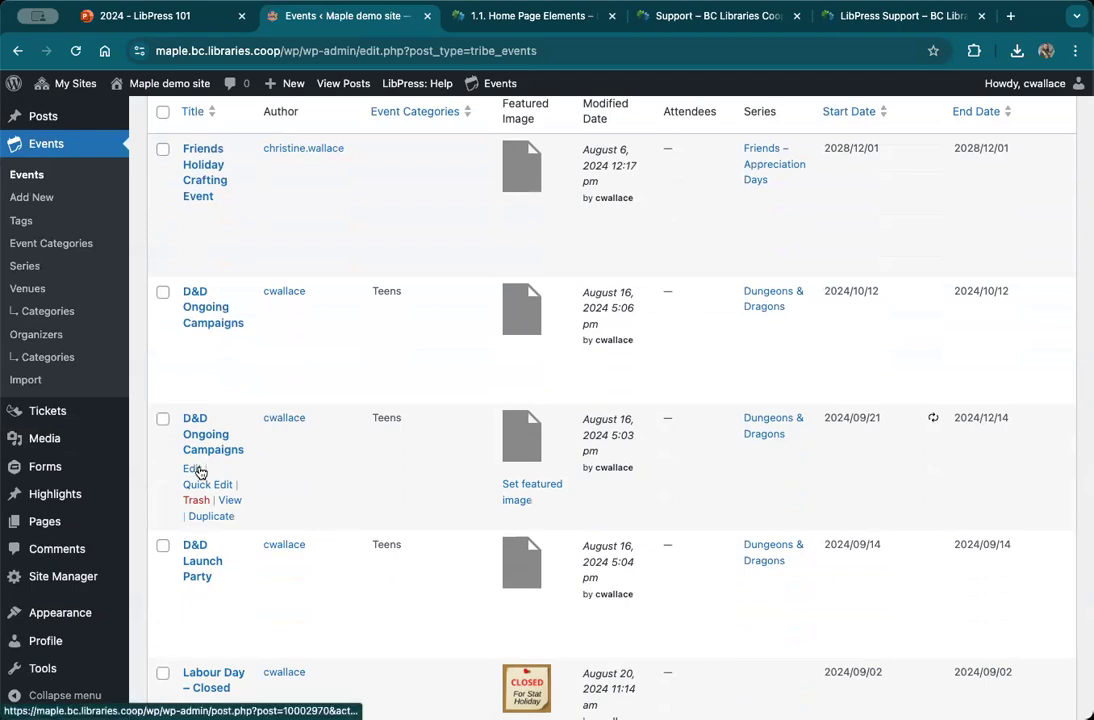
pyautogui.click(202, 574)
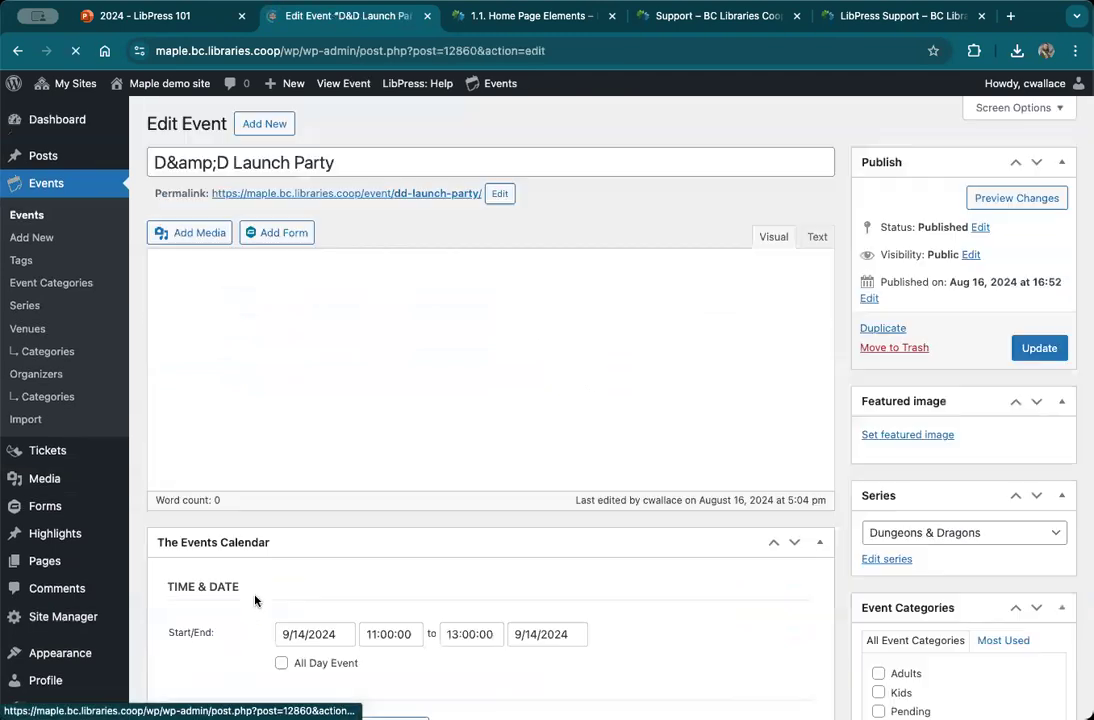
# Upload DnD_icon.jpg to the media library as the D&D Launch Party's featured image choice
pyautogui.scroll(-2, 282, 597)
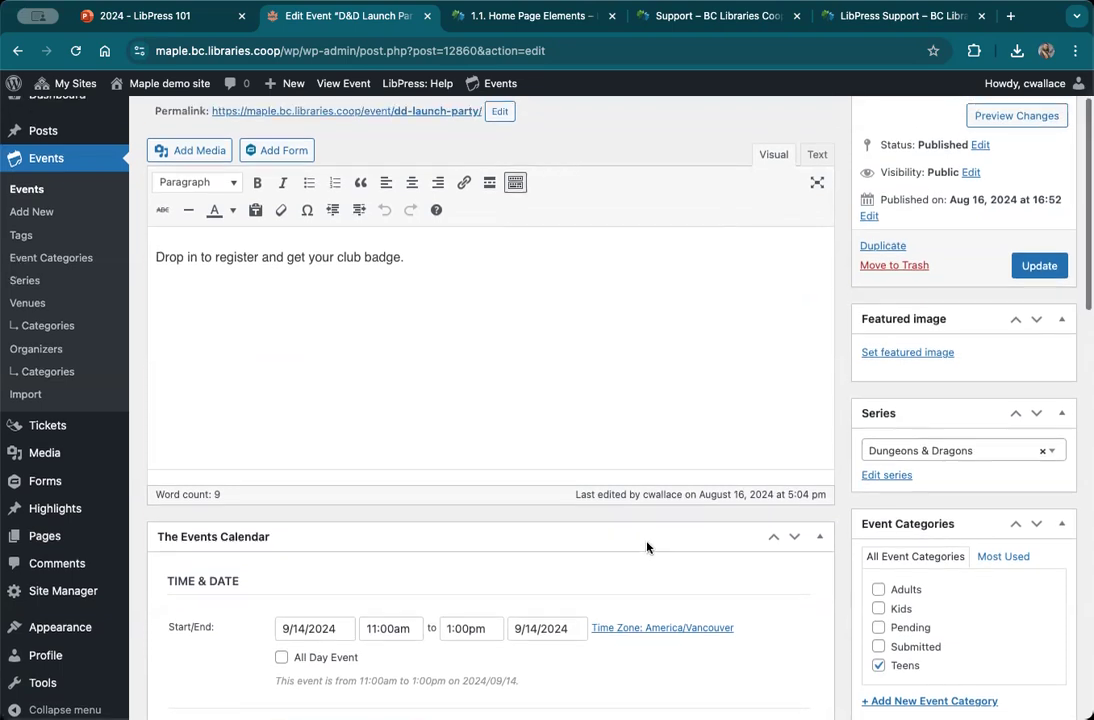
pyautogui.scroll(2, 892, 427)
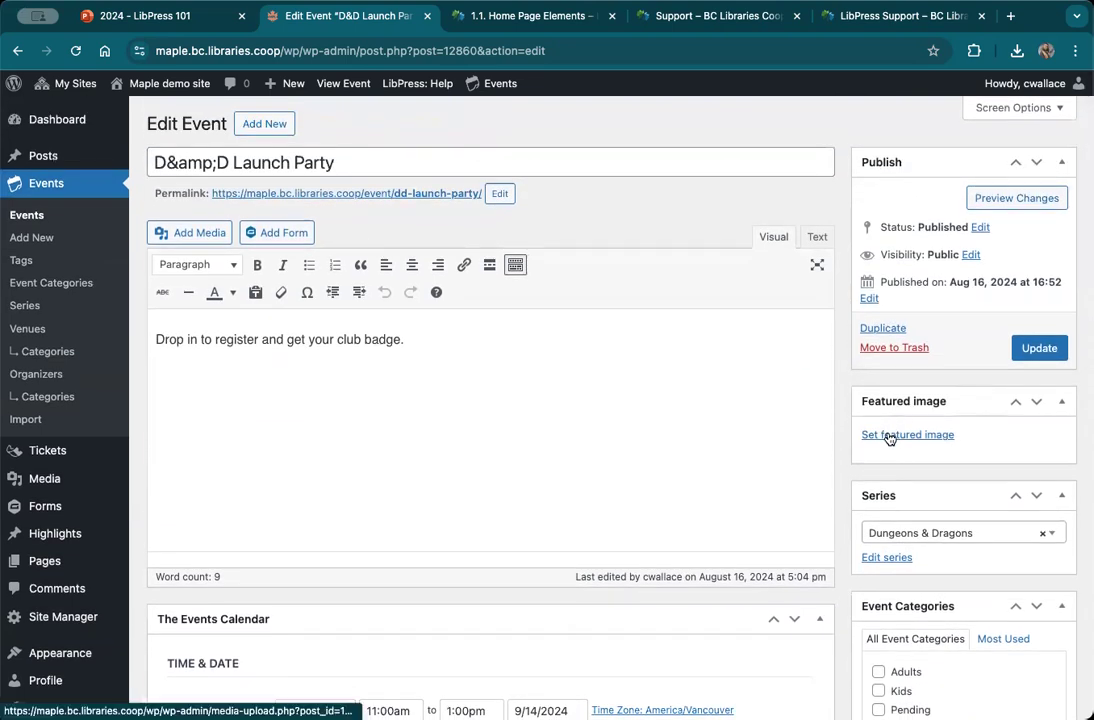
pyautogui.click(887, 435)
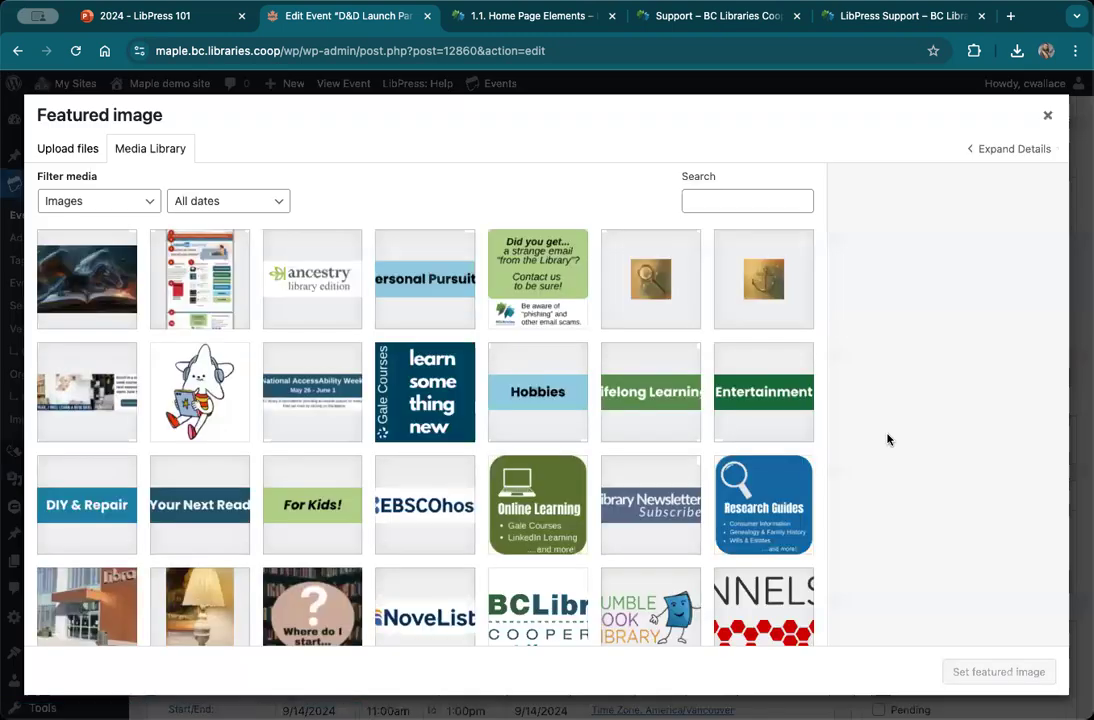
pyautogui.click(84, 157)
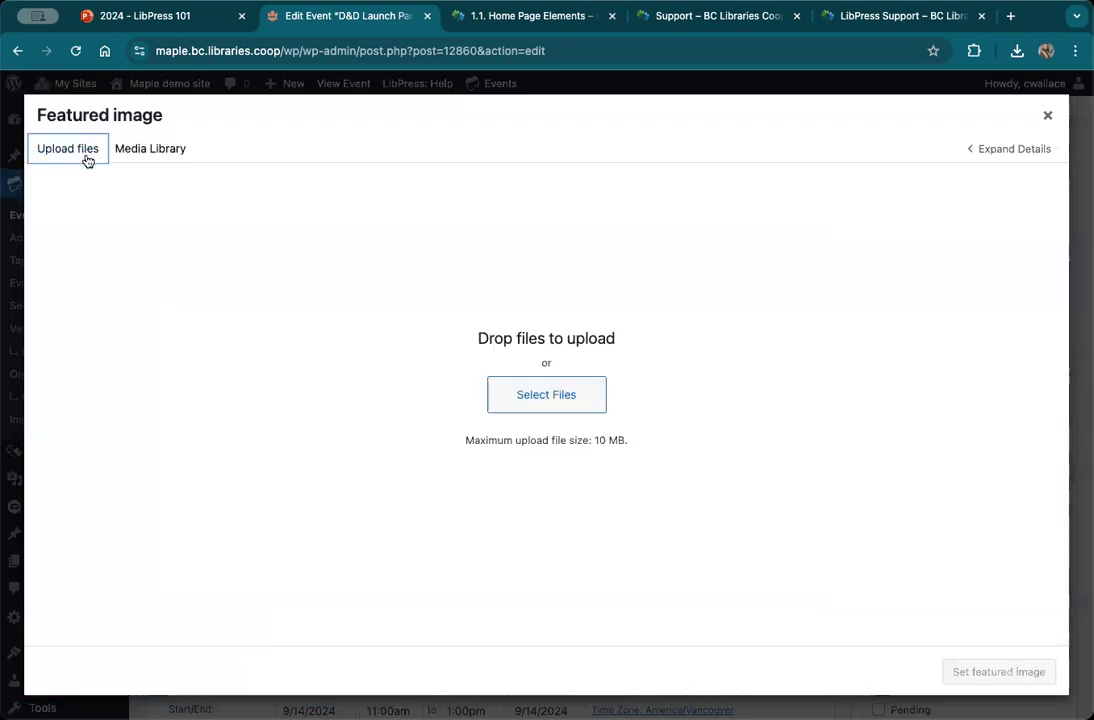
pyautogui.click(543, 396)
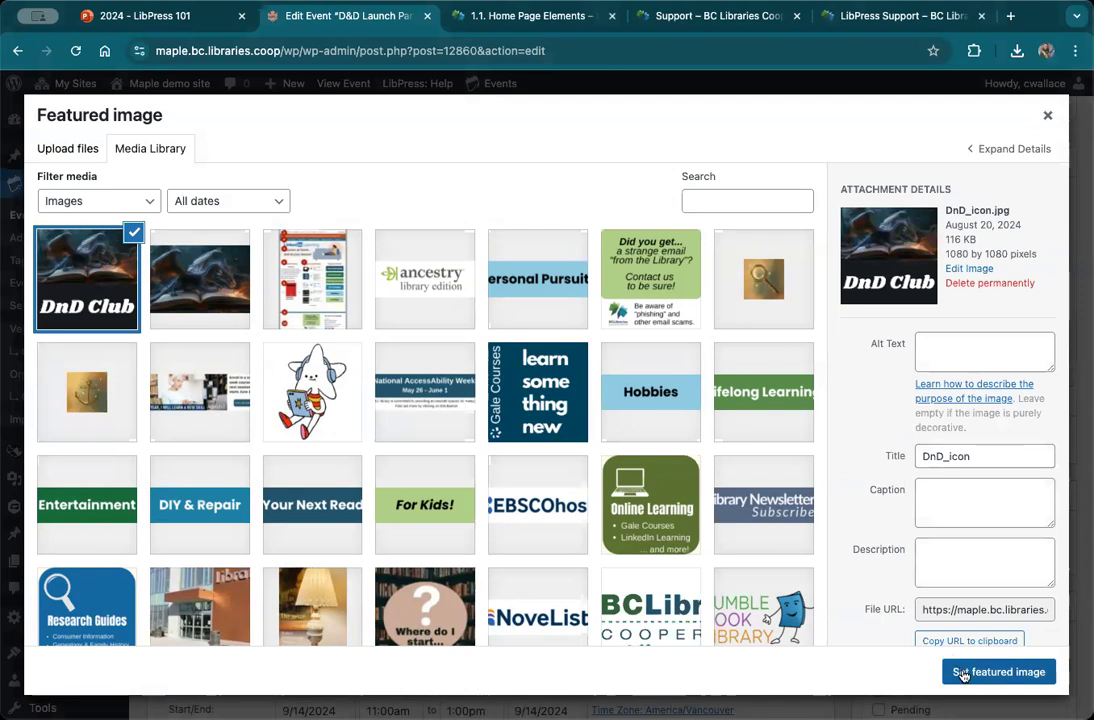
# Give the icon the alt text "DnD Club icon, dragon breathing fire on open book, link to DnD event" and set it as featured image
pyautogui.click(945, 343)
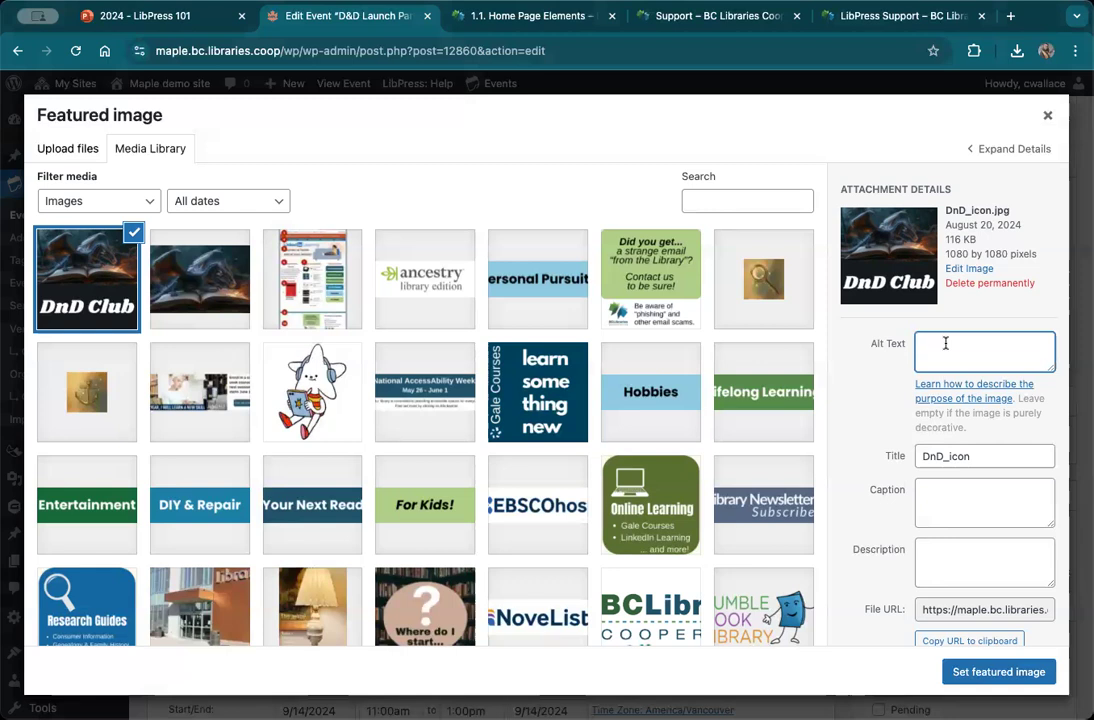
pyautogui.write('Club icon , dragon br')
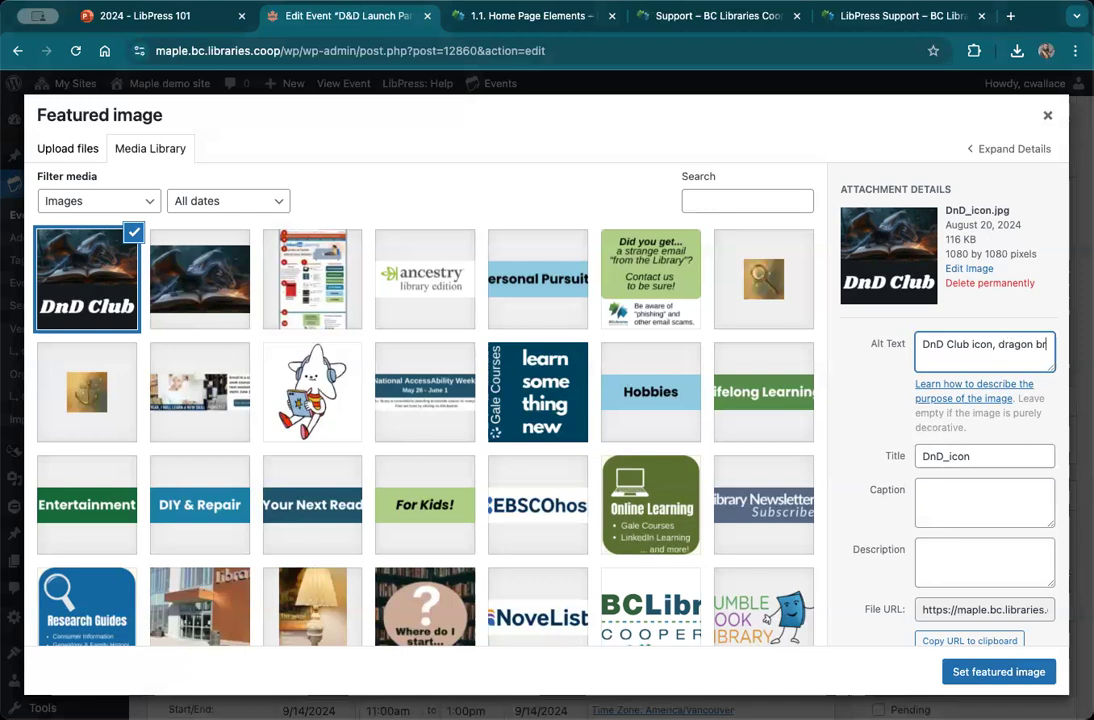
pyautogui.write('eathing fire on open')
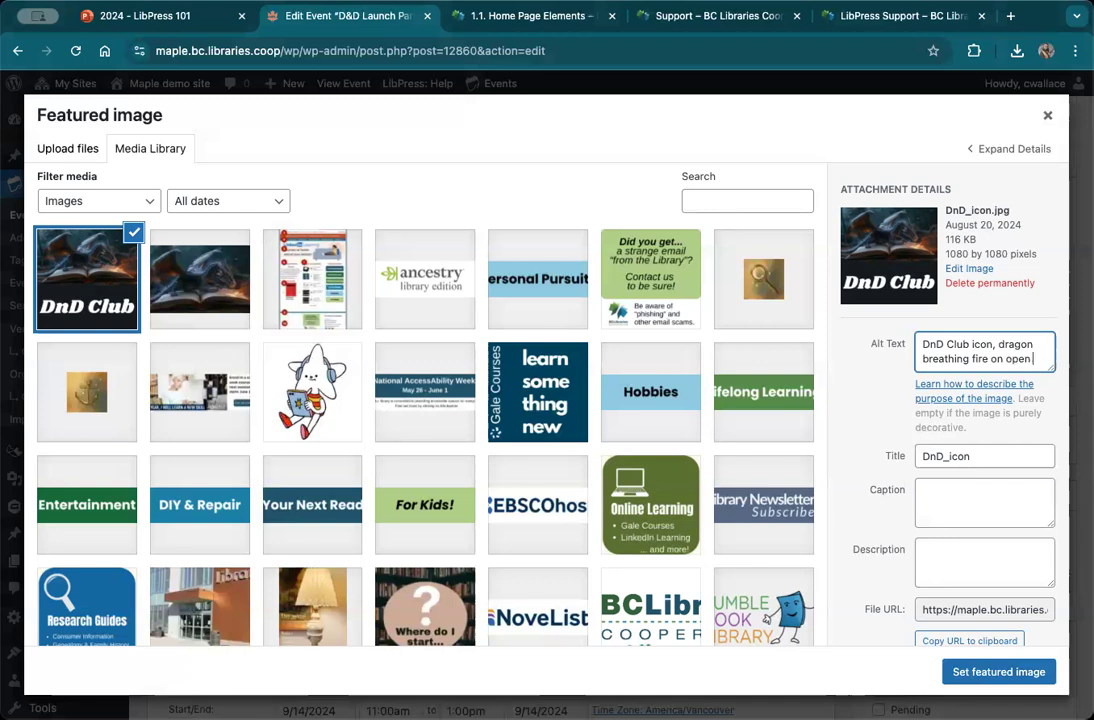
pyautogui.write(' book, link to')
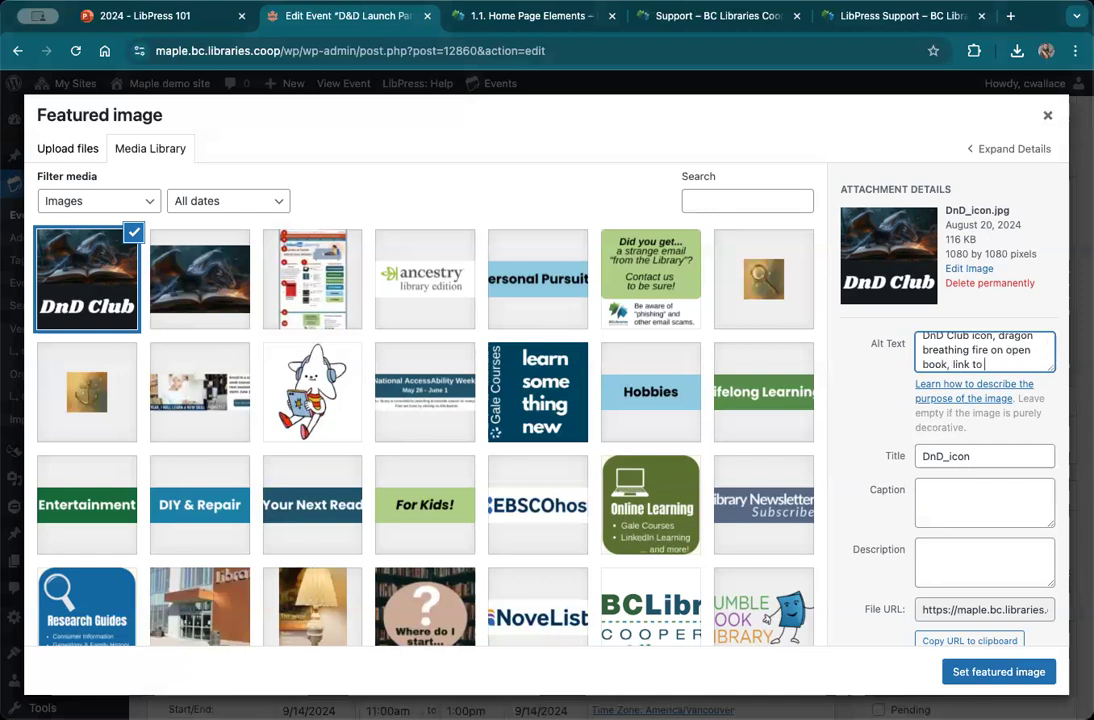
pyautogui.write(' DnD event')
pyautogui.click(1010, 678)
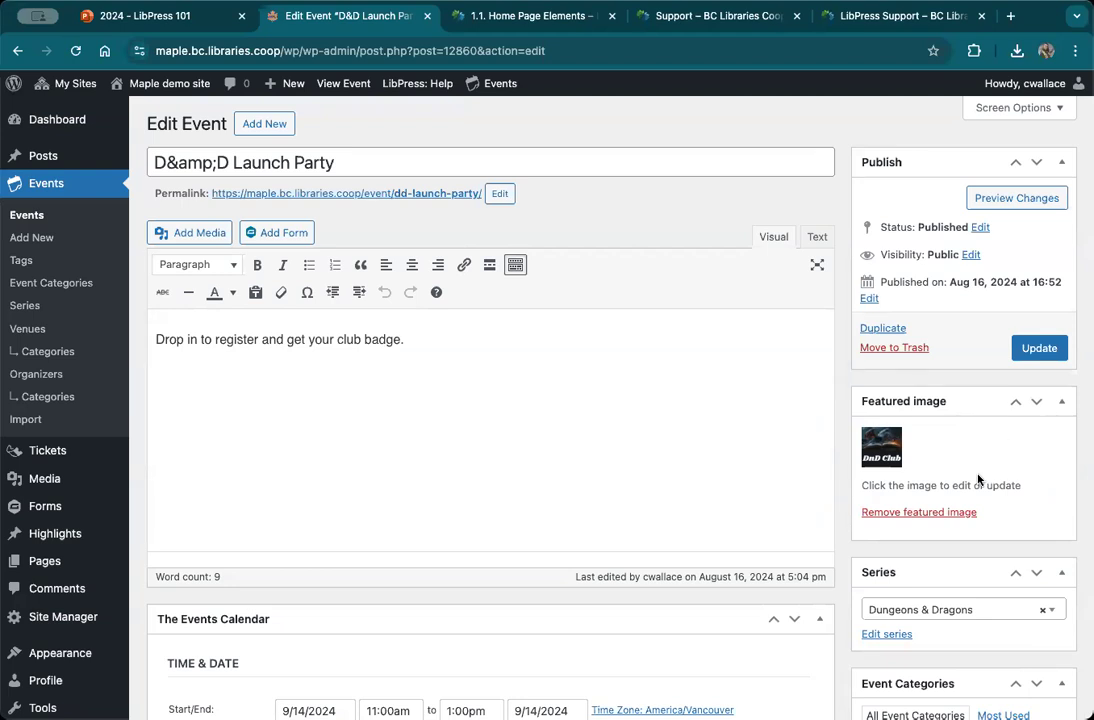
# Select Dungeons & Dragons as the launch party's series and update the event
pyautogui.scroll(-5, 625, 540)
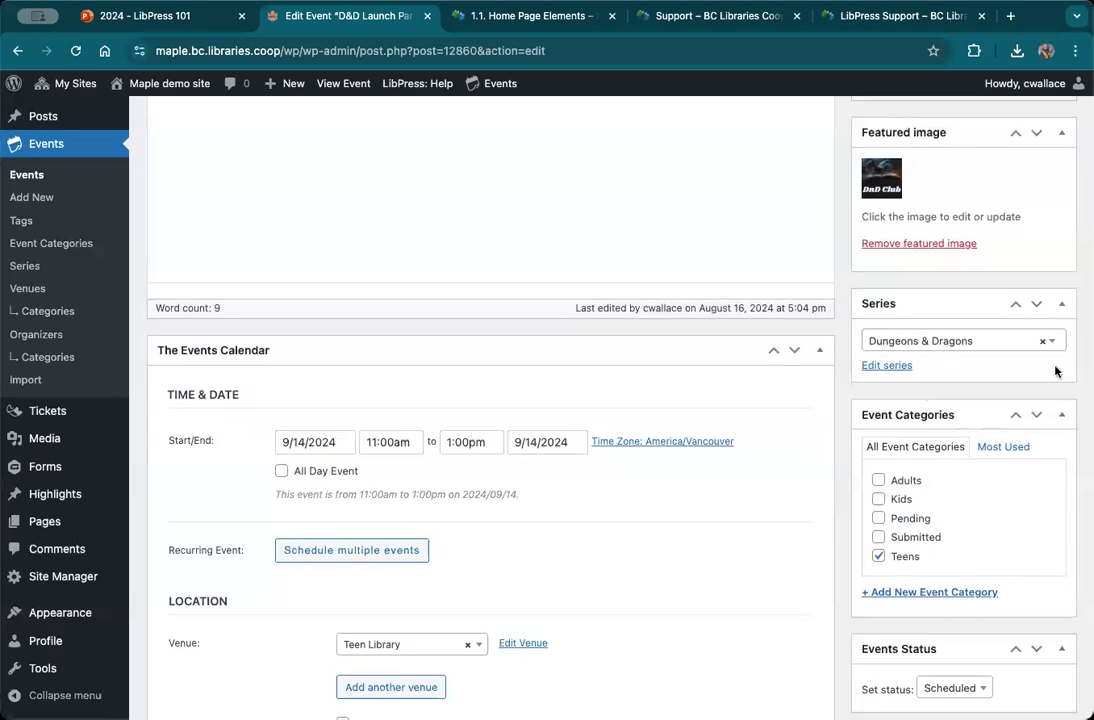
pyautogui.click(957, 343)
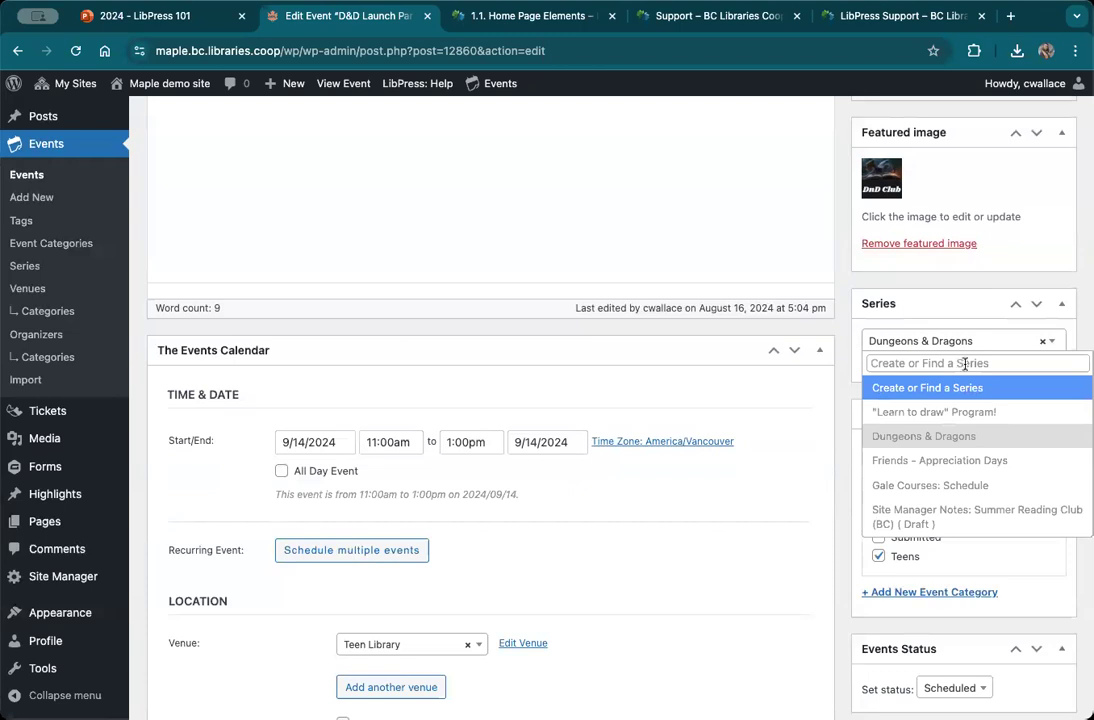
pyautogui.scroll(3, 413, 337)
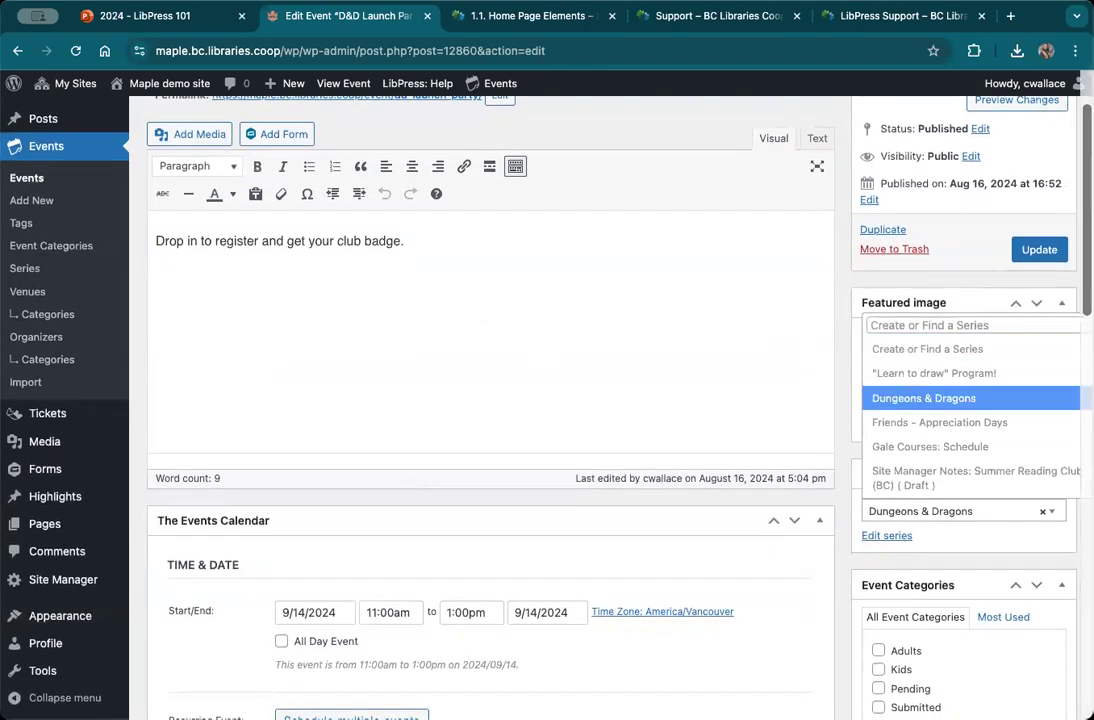
pyautogui.click(975, 398)
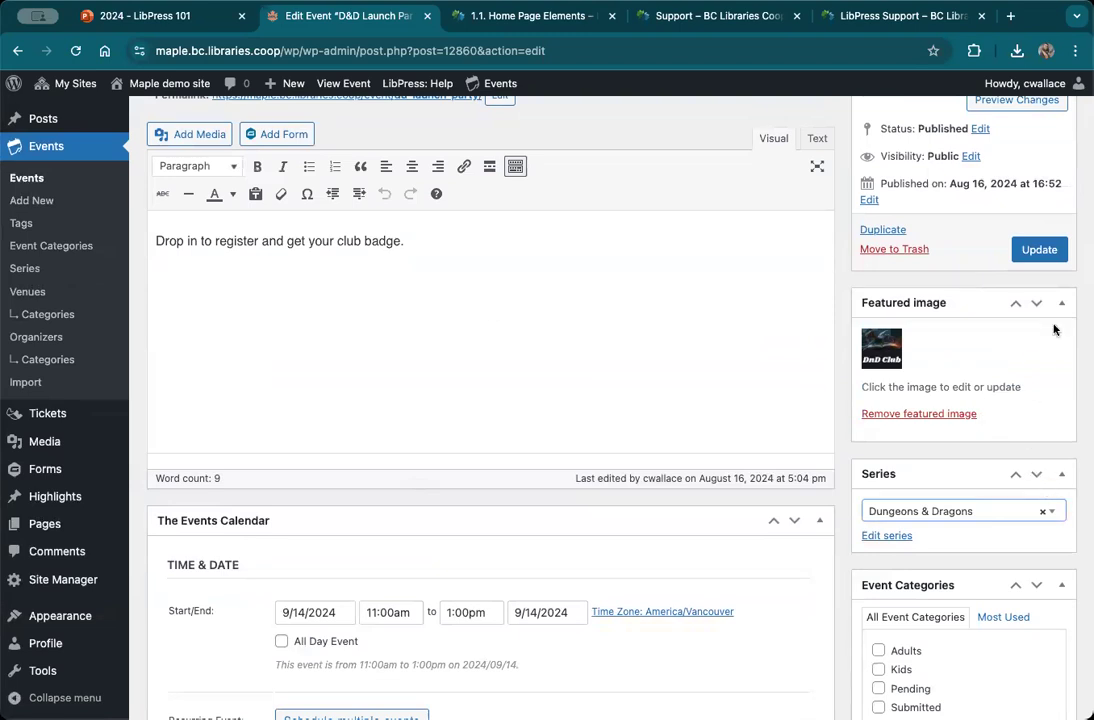
pyautogui.click(1039, 249)
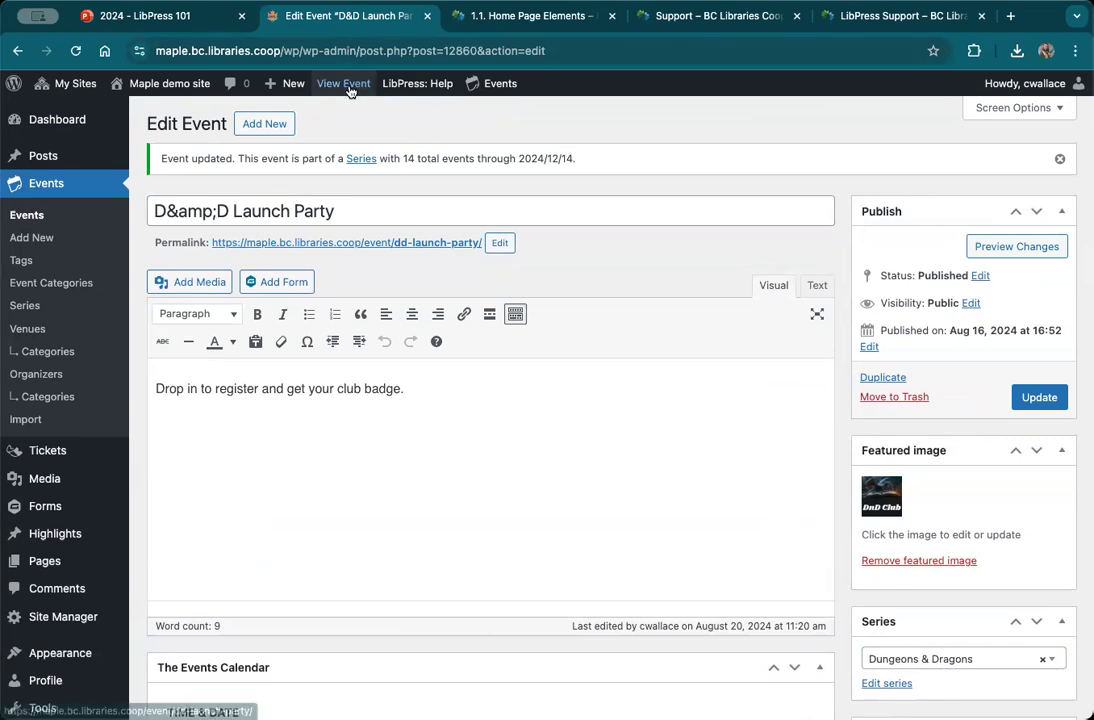
# View the public D&D Launch Party page and examine its featured image, event details and description
pyautogui.click(349, 89)
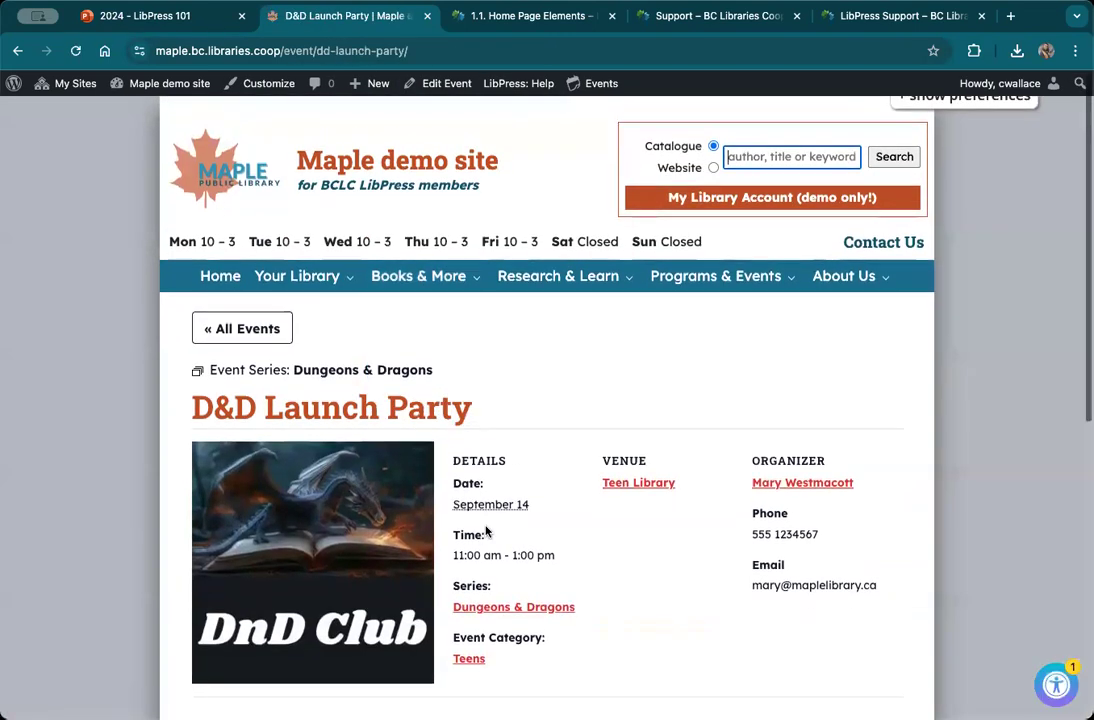
pyautogui.scroll(-5, 487, 533)
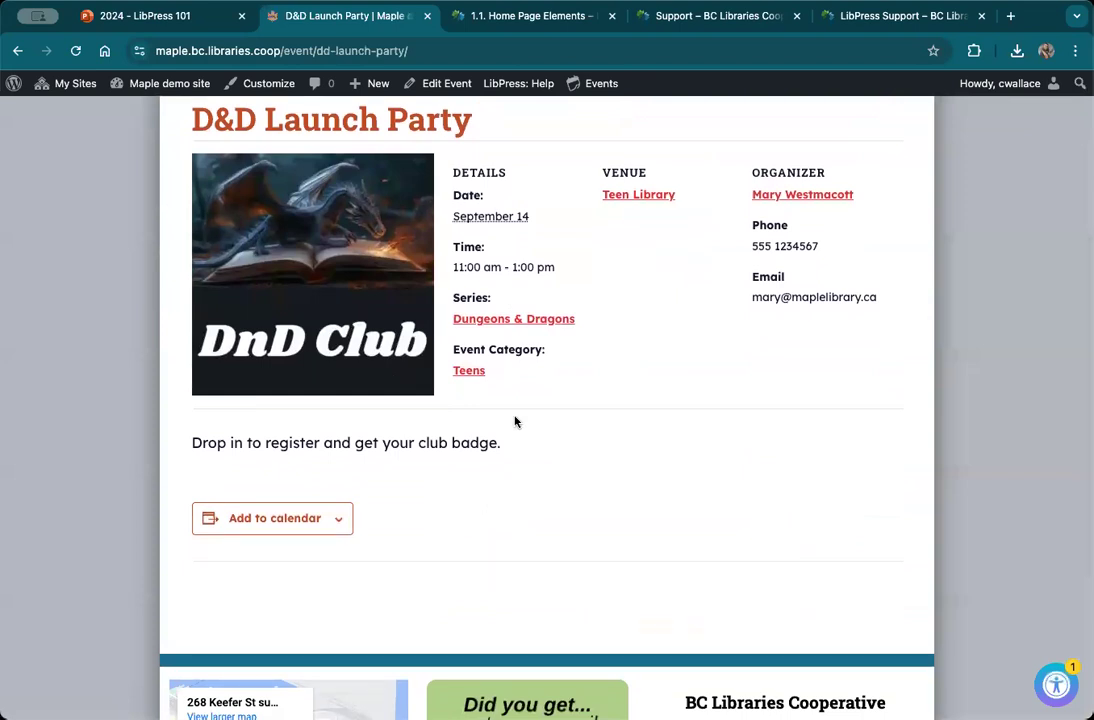
pyautogui.scroll(4, 515, 421)
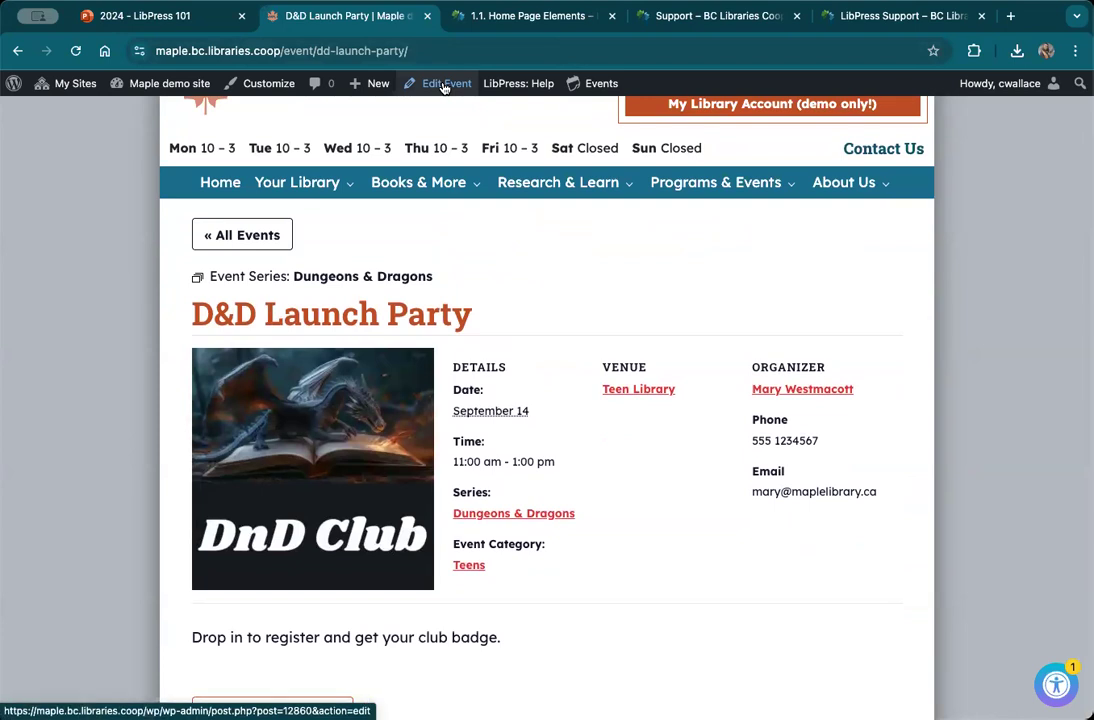
# Reopen the D&D Launch Party for editing, make sure Feature Event is enabled in the event options, and update the event
pyautogui.click(444, 86)
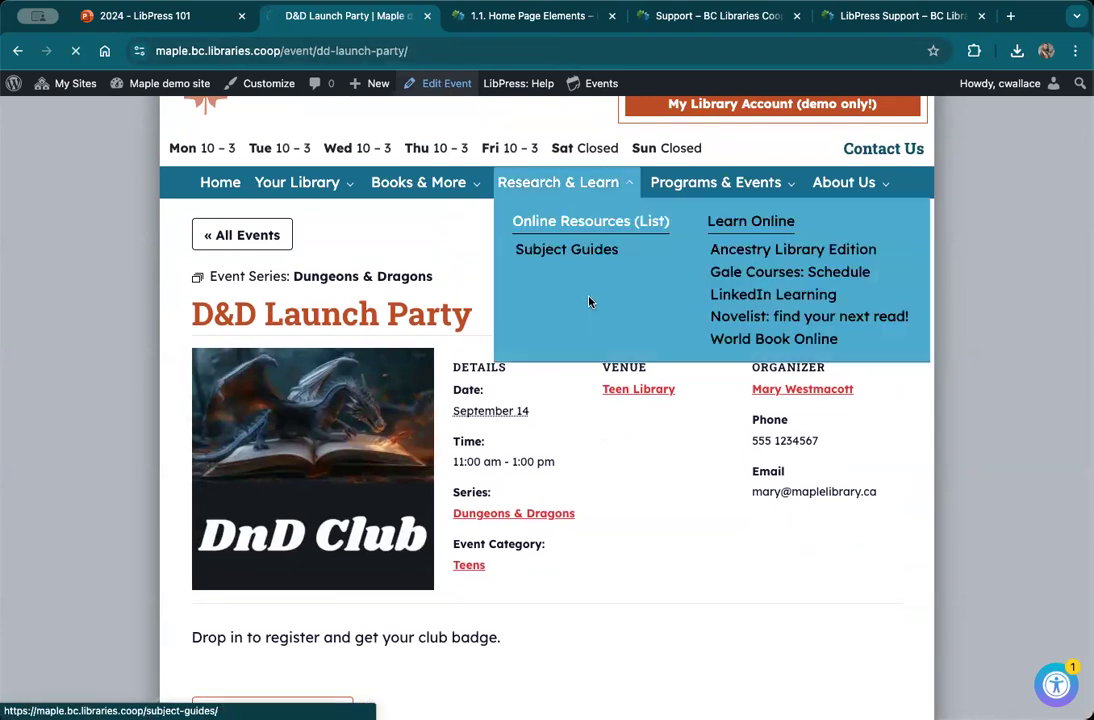
pyautogui.scroll(-5, 1034, 453)
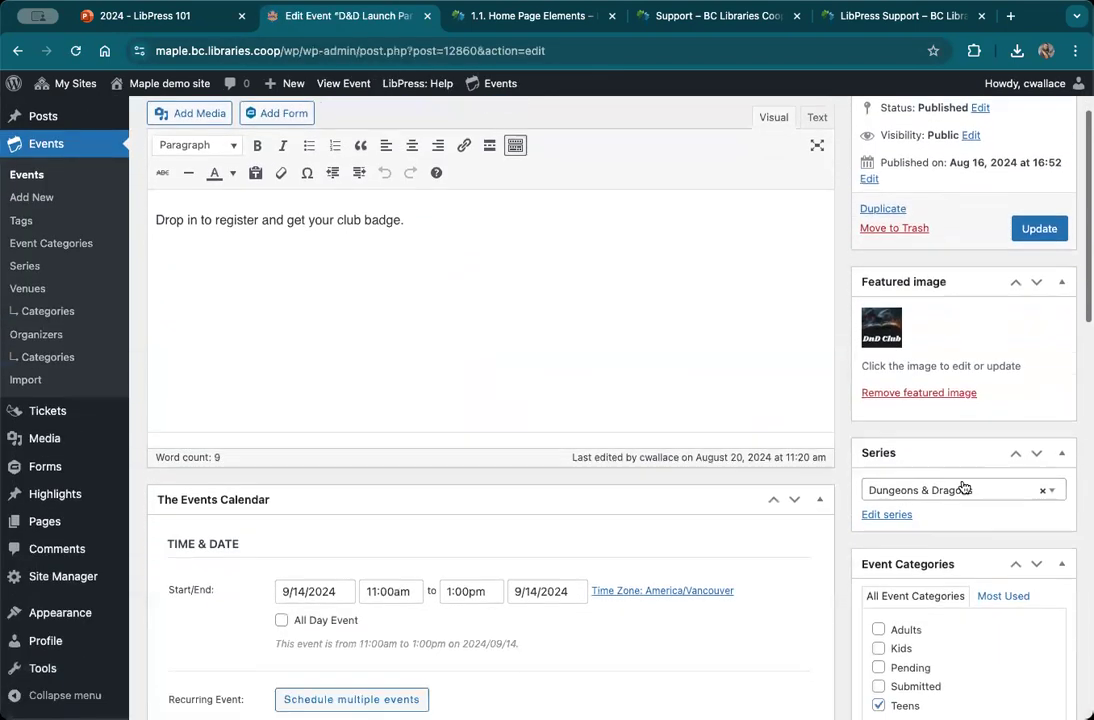
pyautogui.scroll(-3, 955, 462)
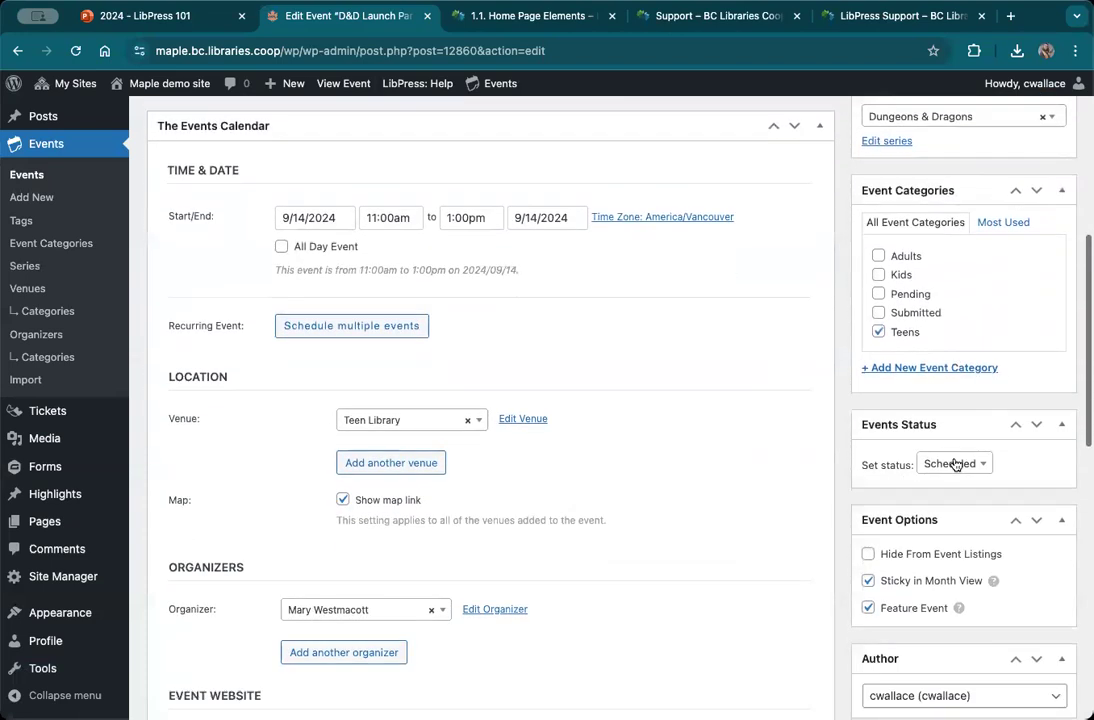
pyautogui.scroll(-1, 950, 563)
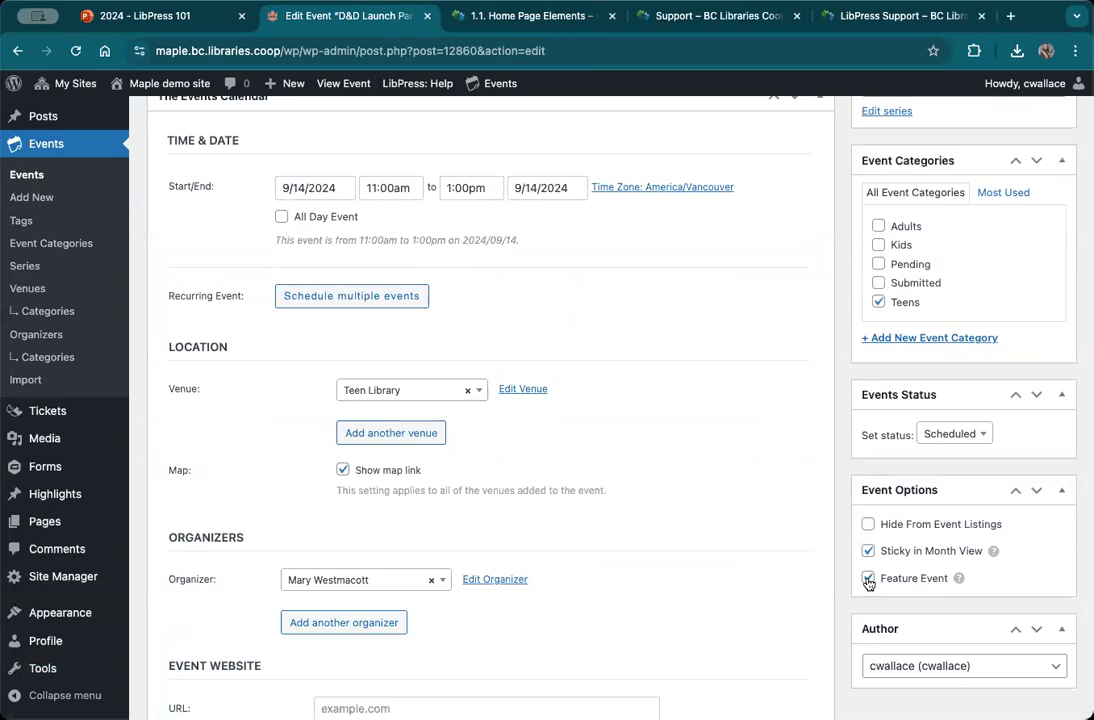
pyautogui.scroll(1, 868, 583)
pyautogui.click(868, 588)
pyautogui.click(868, 588)
pyautogui.scroll(10, 930, 627)
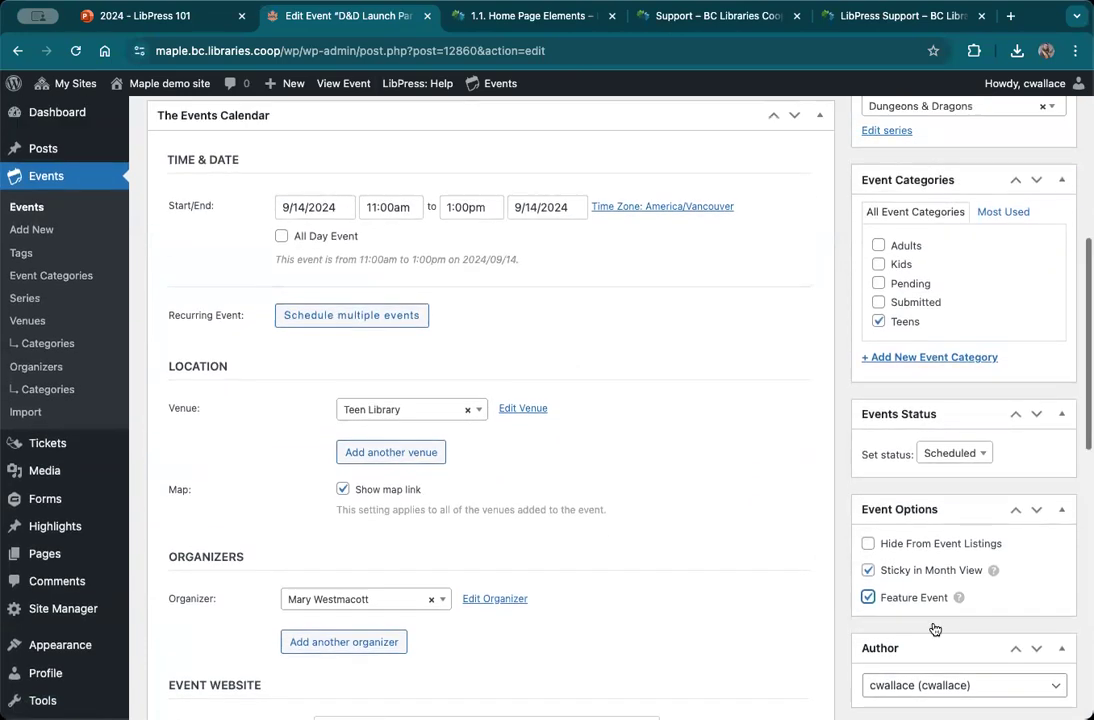
pyautogui.click(1025, 316)
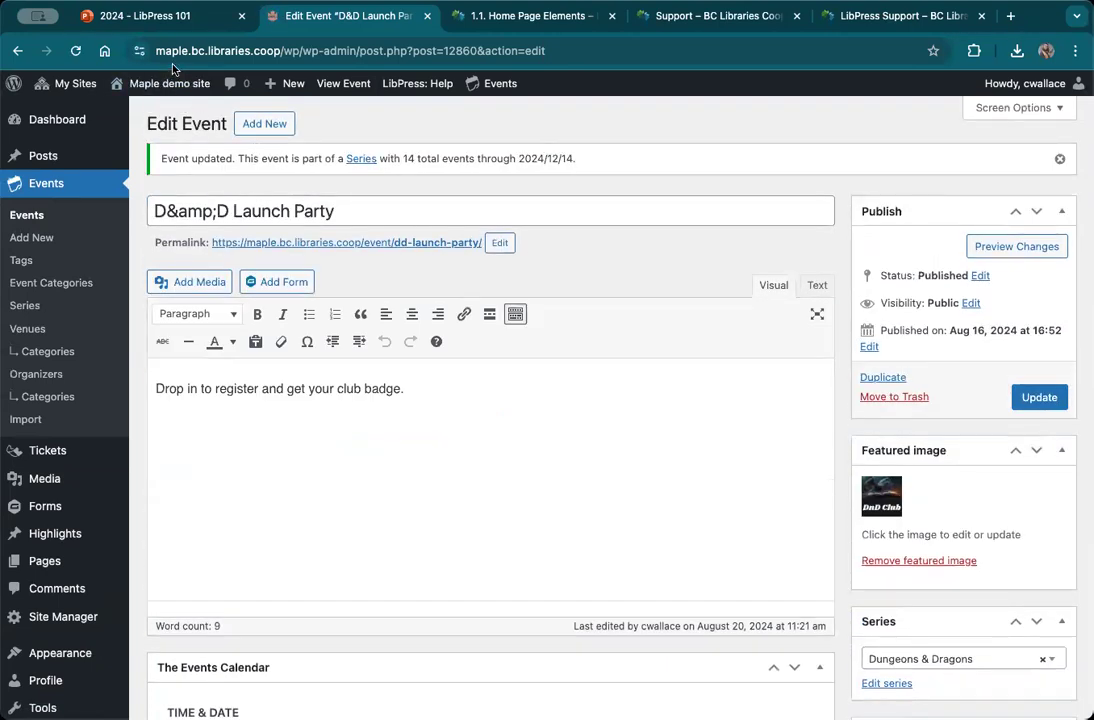
# Examine how the D&D Launch Party is displayed in the home page's upcoming events and in the public calendar list
pyautogui.click(178, 84)
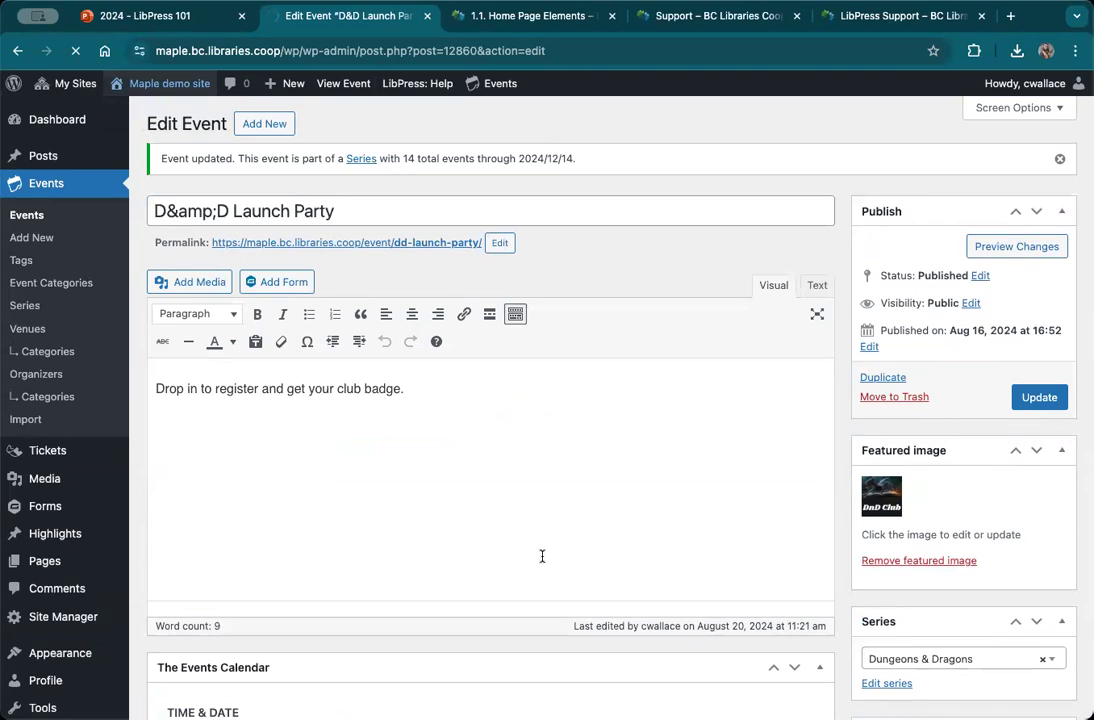
pyautogui.scroll(-5, 545, 550)
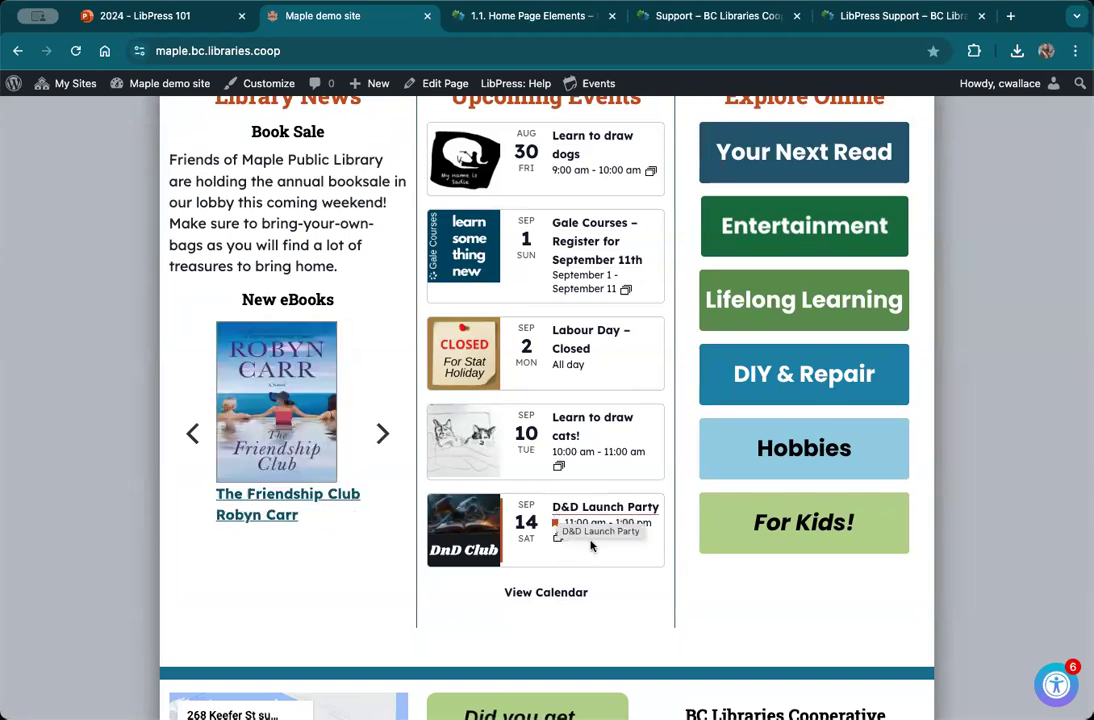
pyautogui.click(554, 595)
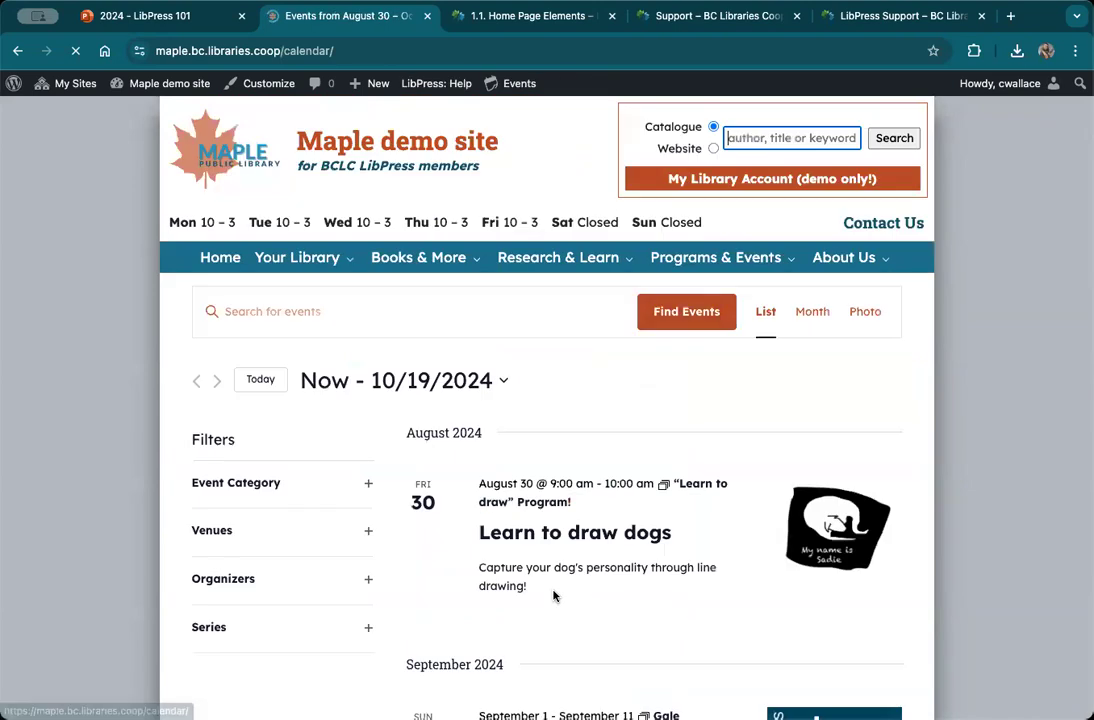
pyautogui.scroll(-6, 554, 595)
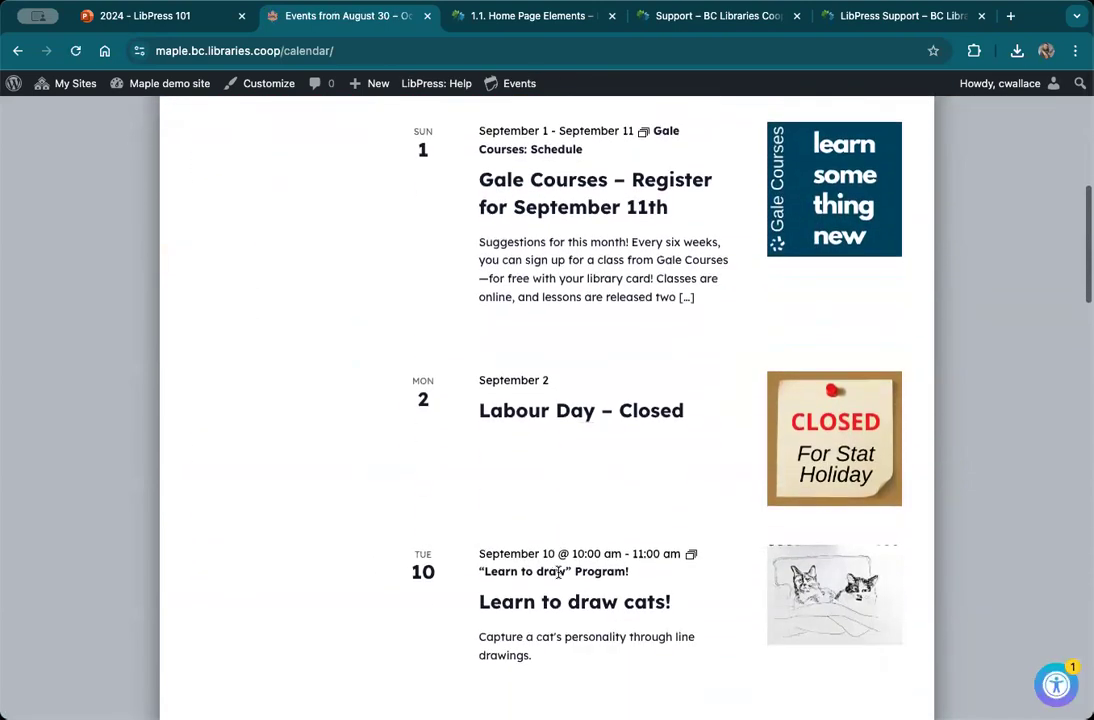
pyautogui.scroll(-3, 558, 572)
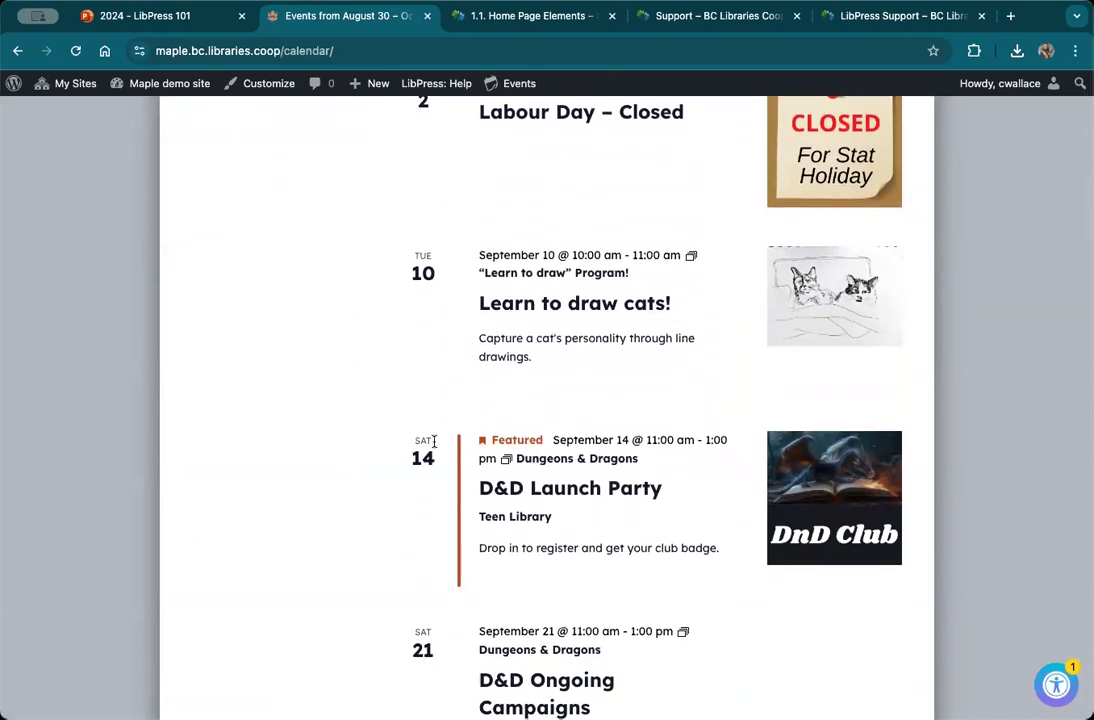
pyautogui.scroll(-1, 457, 520)
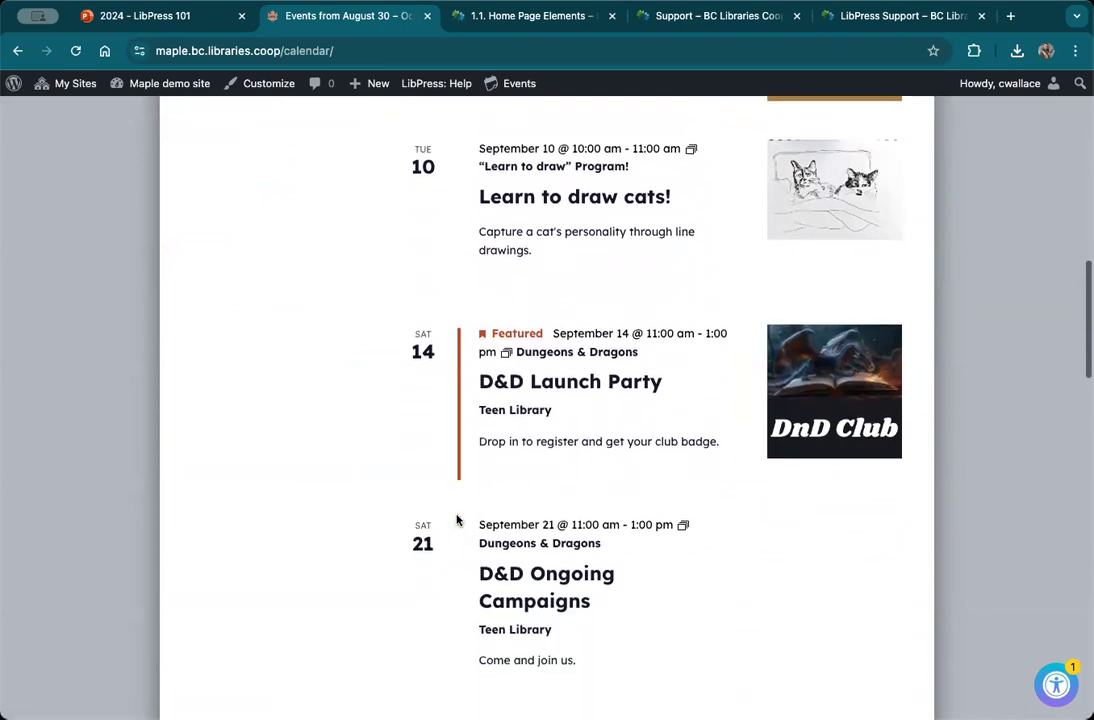
# Show the public calendar in month view and examine the August 2024 events
pyautogui.scroll(10, 457, 520)
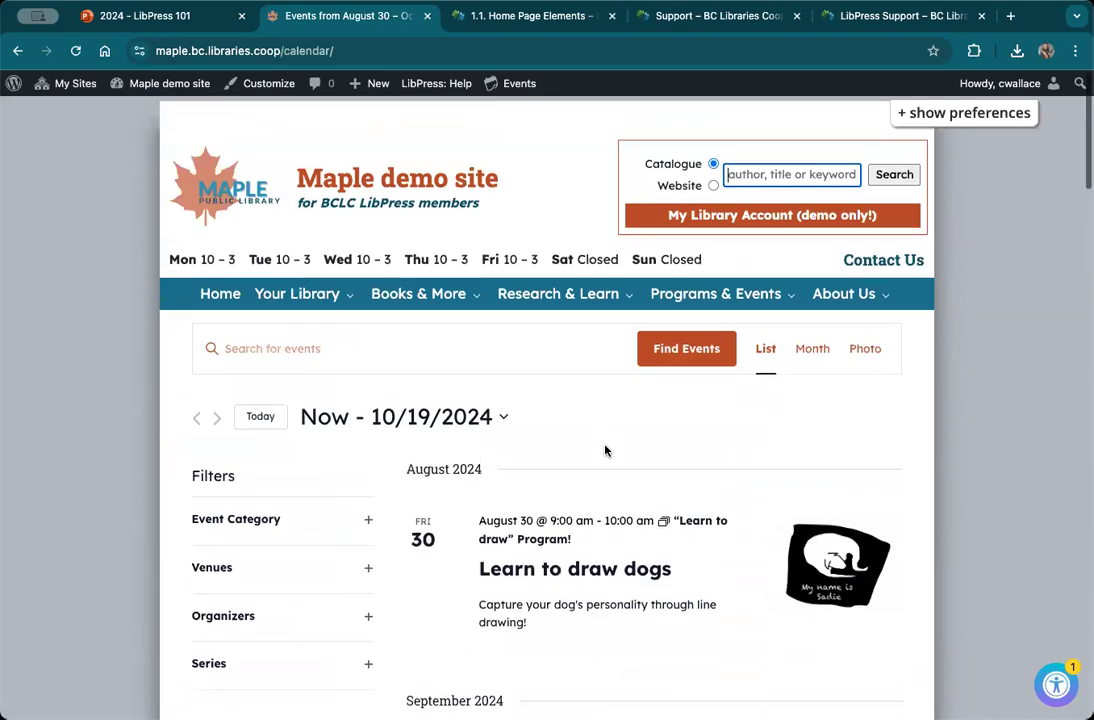
pyautogui.click(813, 355)
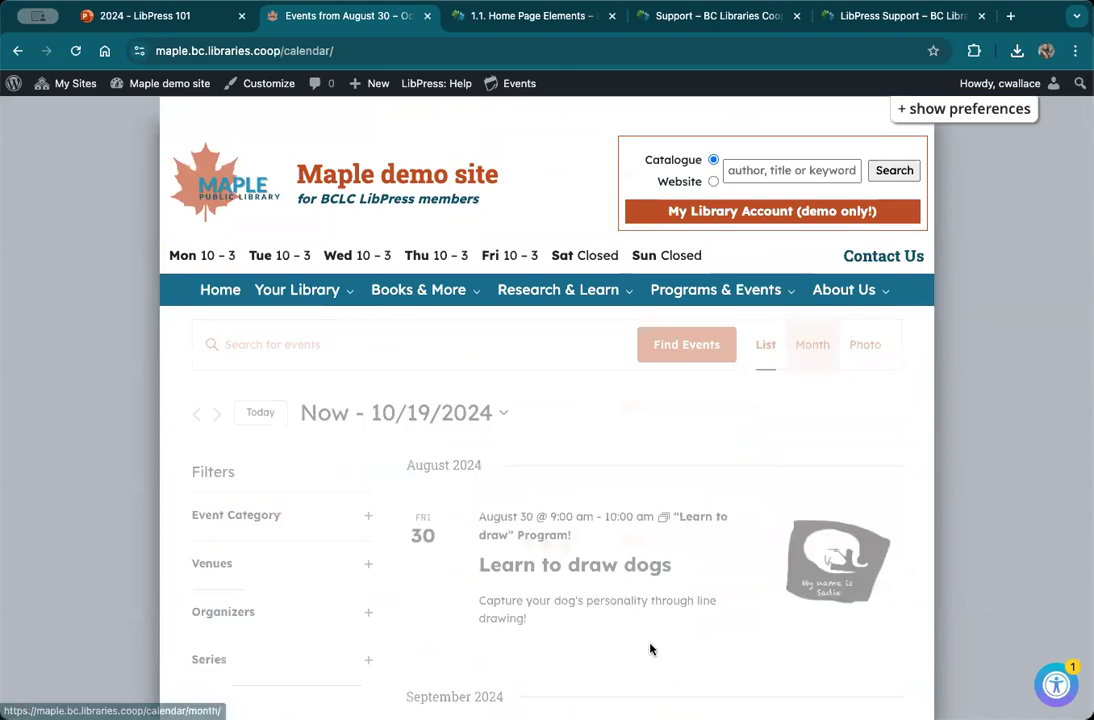
pyautogui.scroll(-1, 600, 612)
pyautogui.scroll(-5, 607, 606)
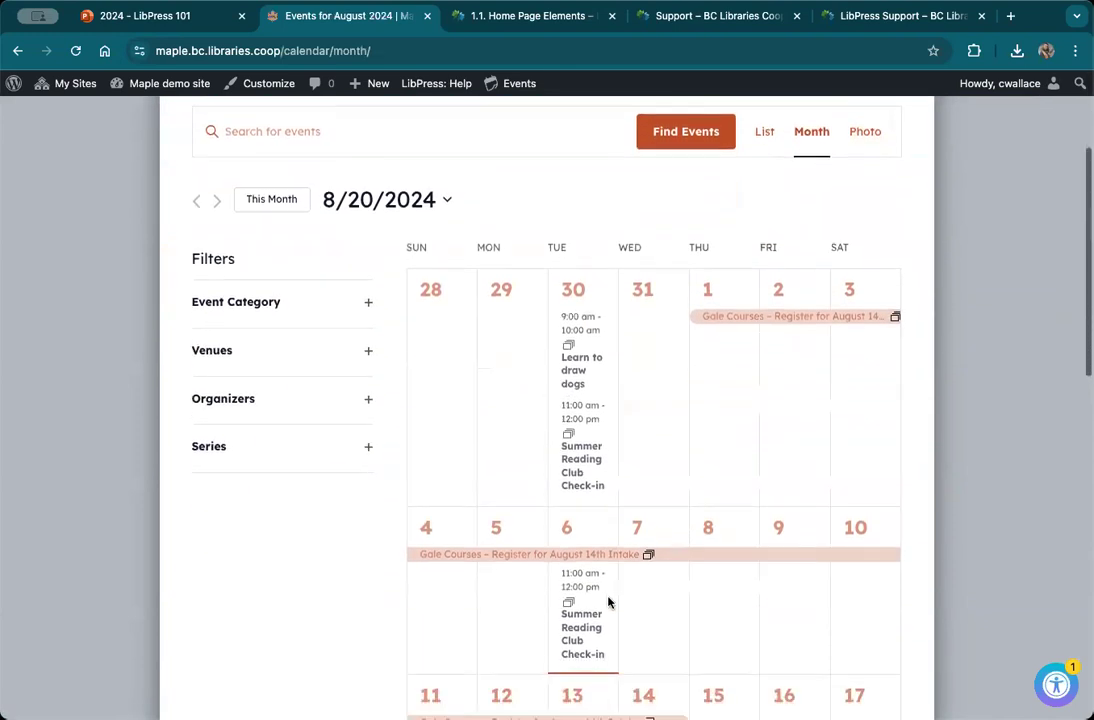
pyautogui.scroll(-4, 707, 600)
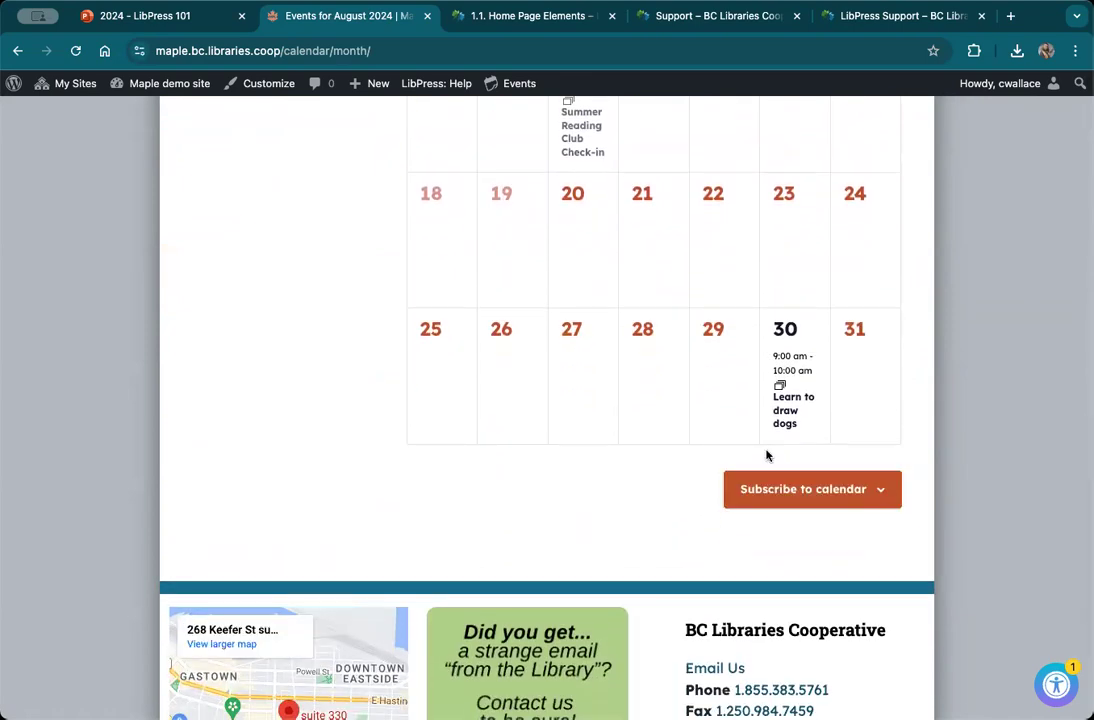
# Change the month view to September 2024 and examine how the featured launch party and weekly D&D campaigns are displayed
pyautogui.scroll(10, 676, 403)
pyautogui.click(438, 416)
pyautogui.click(368, 576)
pyautogui.scroll(-1, 577, 492)
pyautogui.scroll(-4, 577, 492)
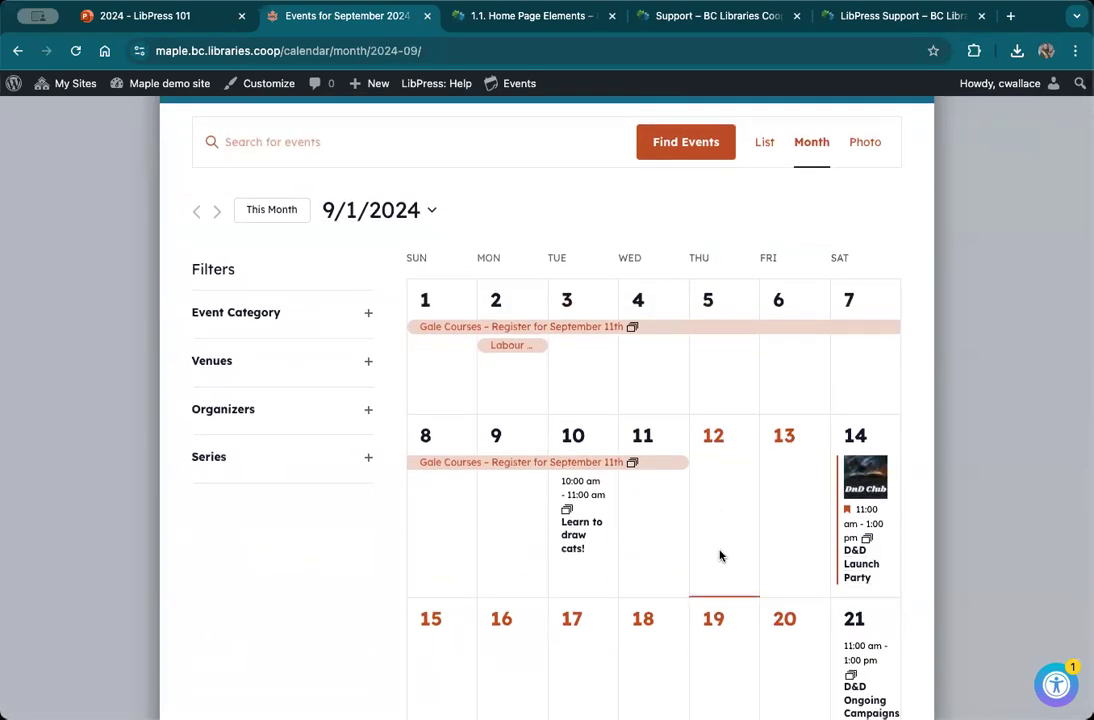
pyautogui.scroll(-2, 720, 550)
pyautogui.scroll(-1, 716, 524)
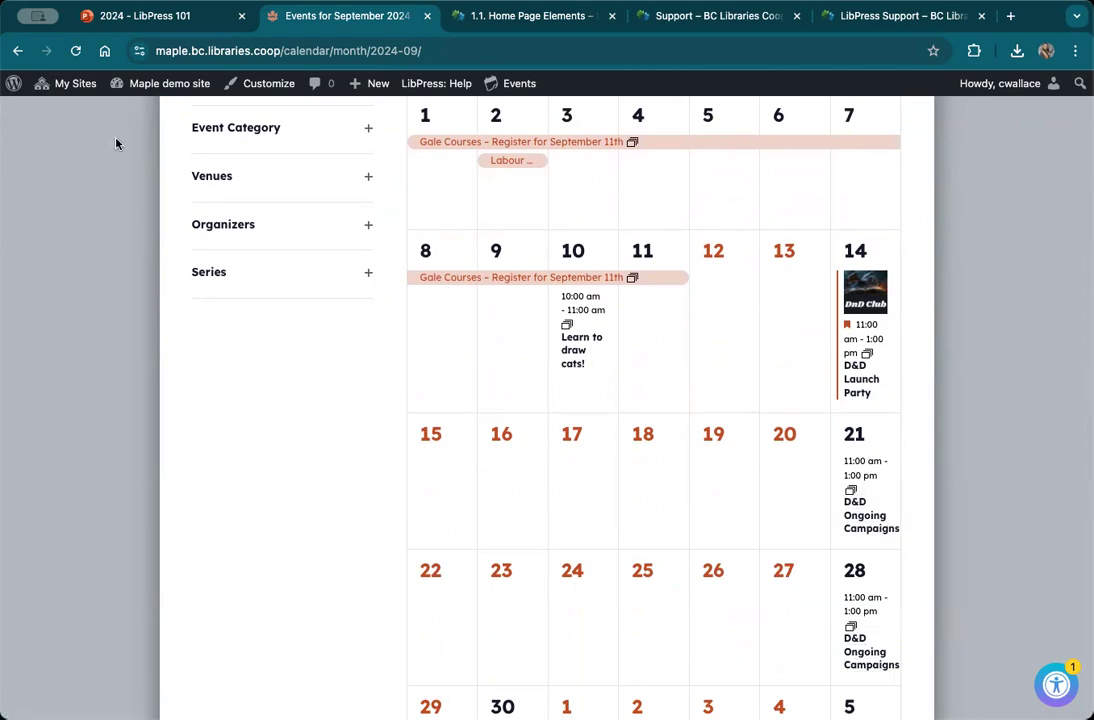
# Open the site's admin events list and examine the Dungeons & Dragons entries' series, featured images, dates and recurrence
pyautogui.click(139, 91)
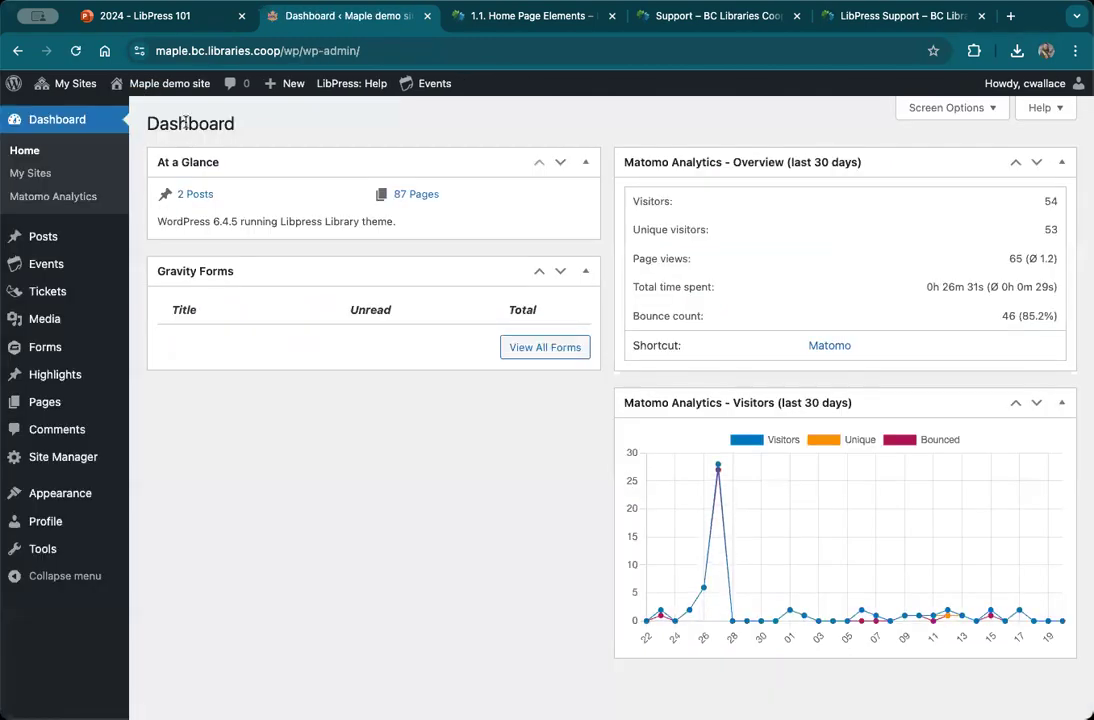
pyautogui.click(44, 266)
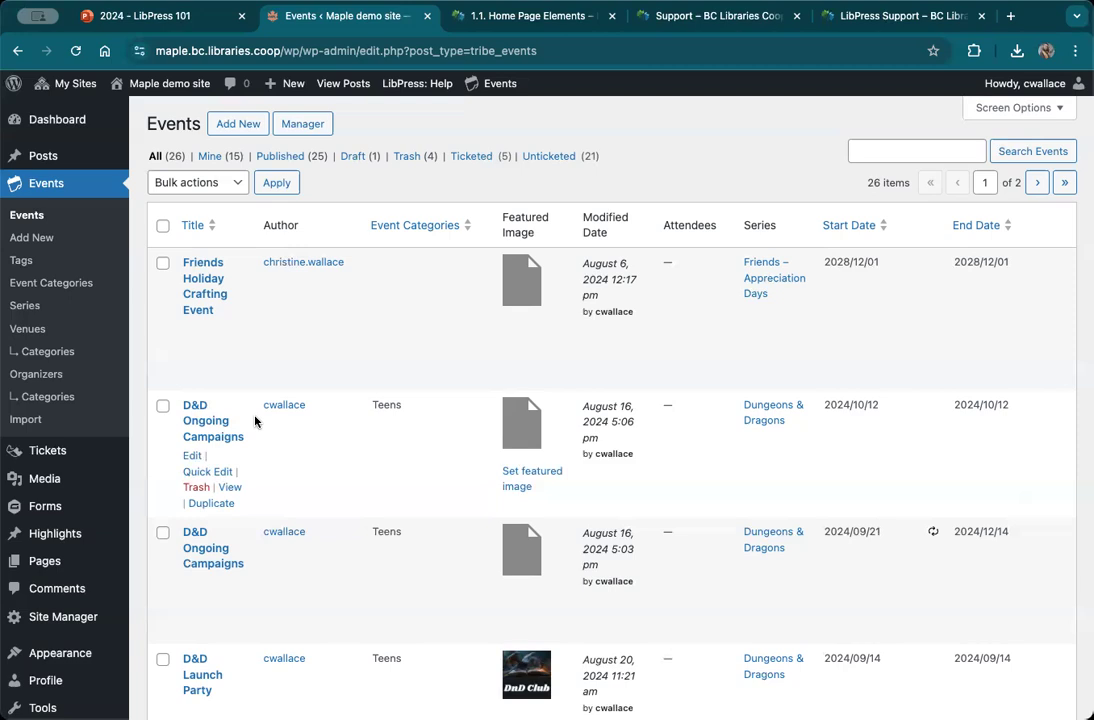
pyautogui.scroll(-1, 288, 468)
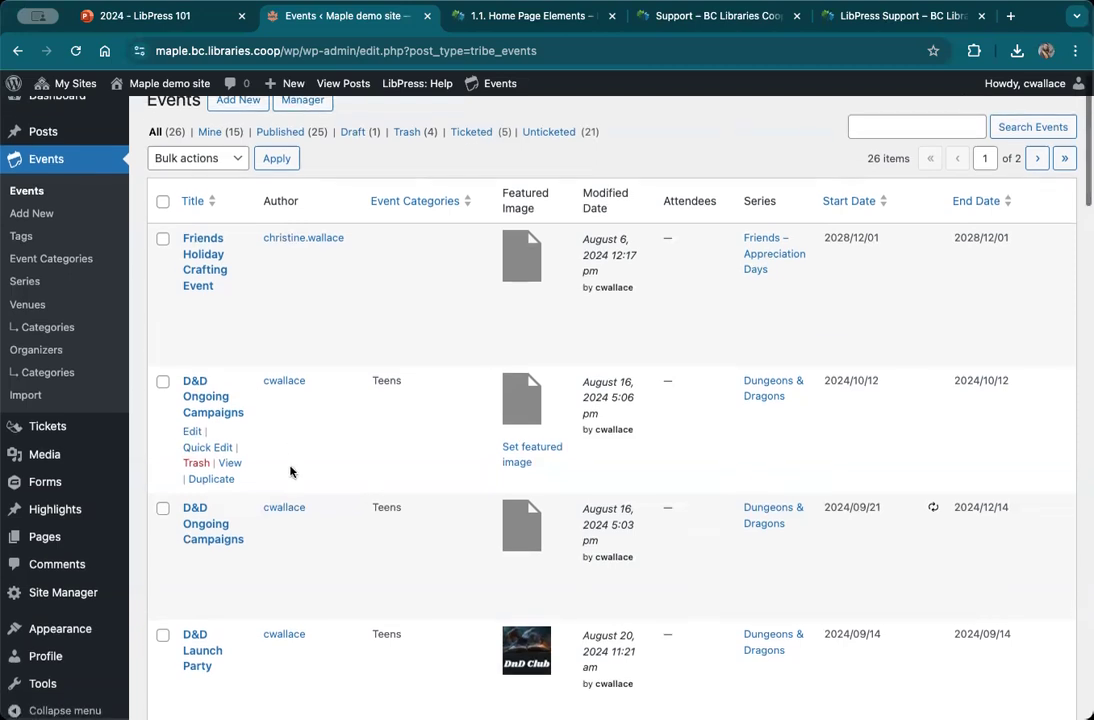
pyautogui.scroll(-5, 290, 470)
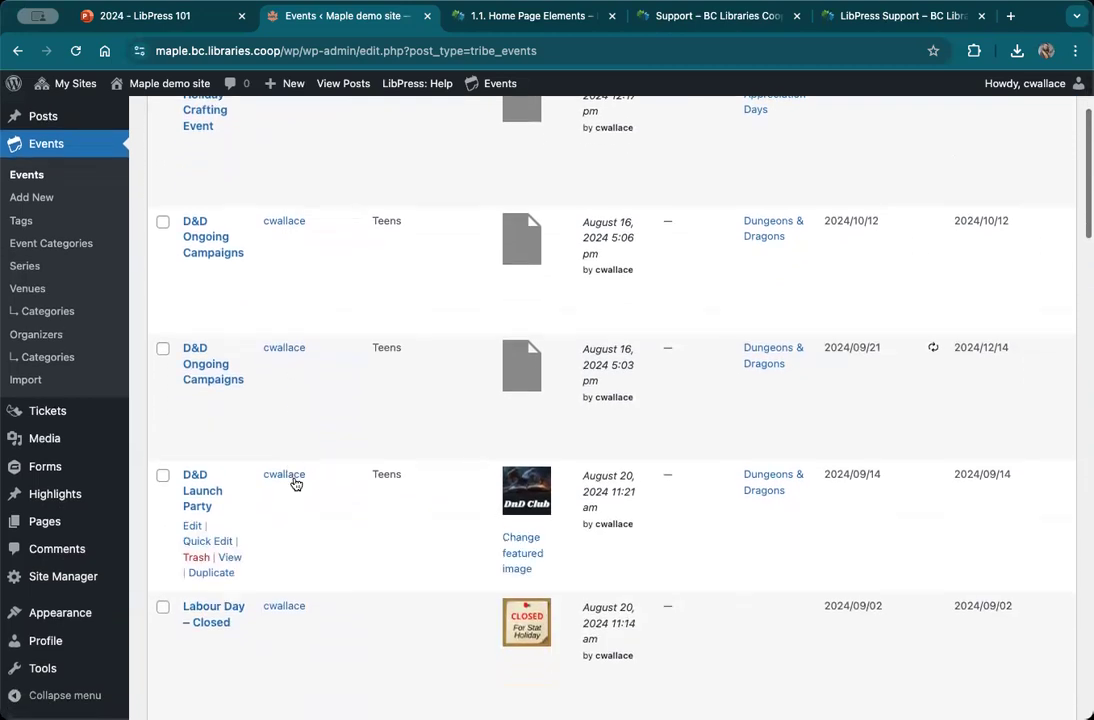
pyautogui.scroll(-2, 293, 481)
pyautogui.scroll(8, 185, 283)
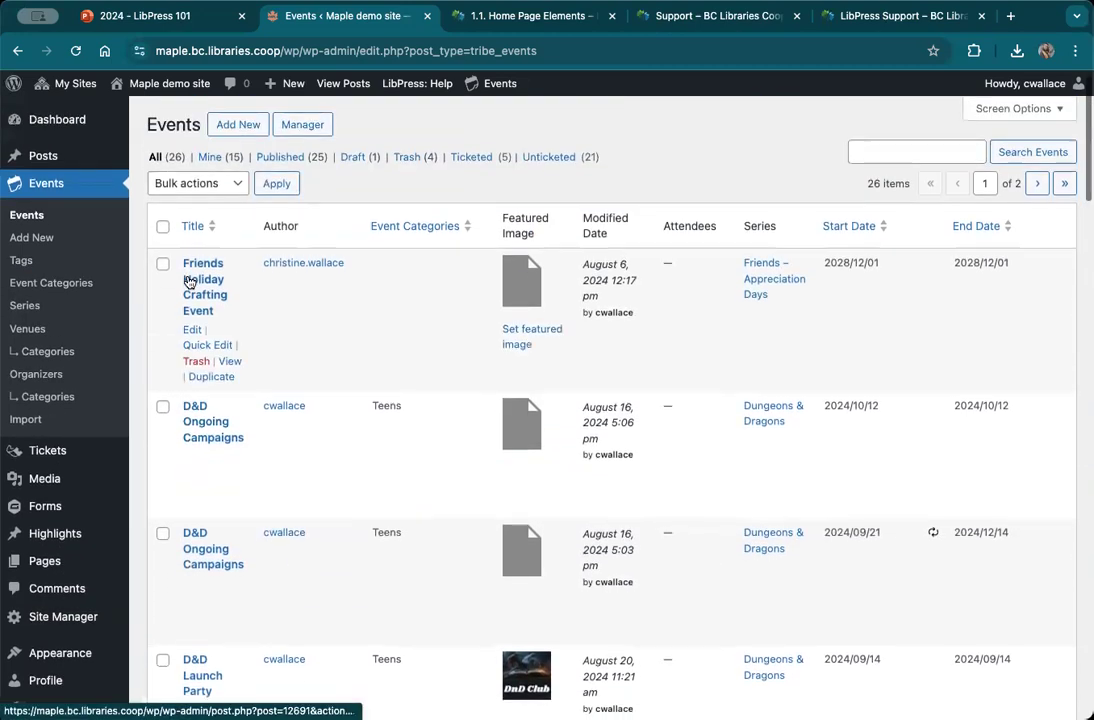
pyautogui.scroll(-3, 343, 499)
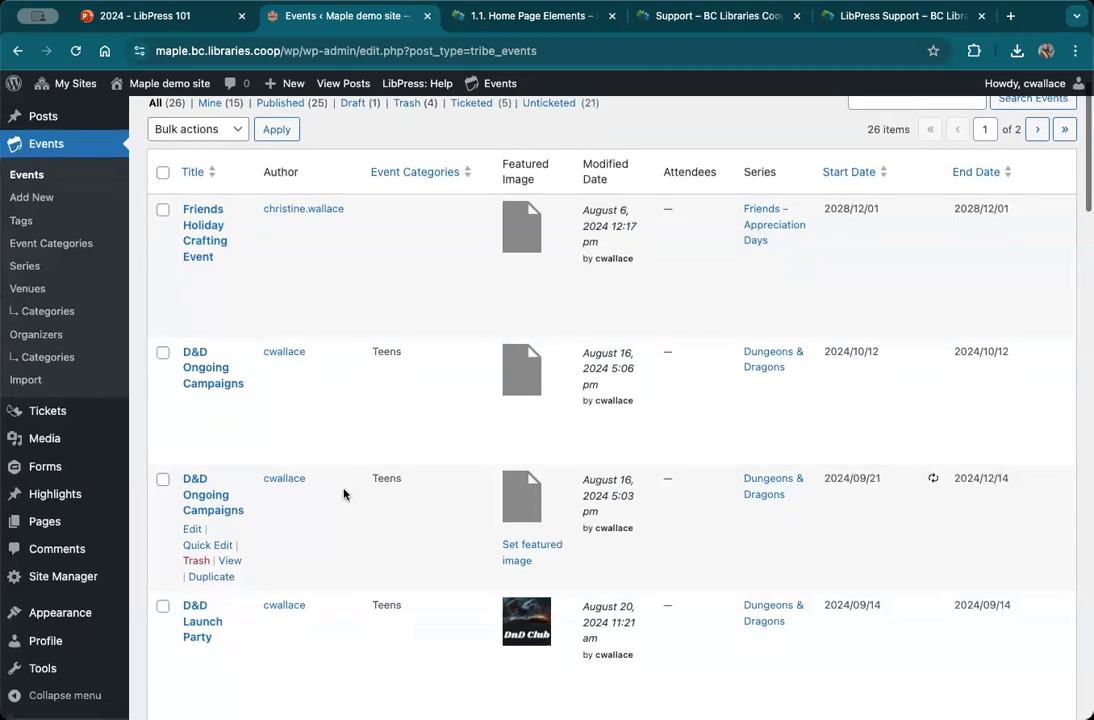
pyautogui.scroll(-2, 265, 517)
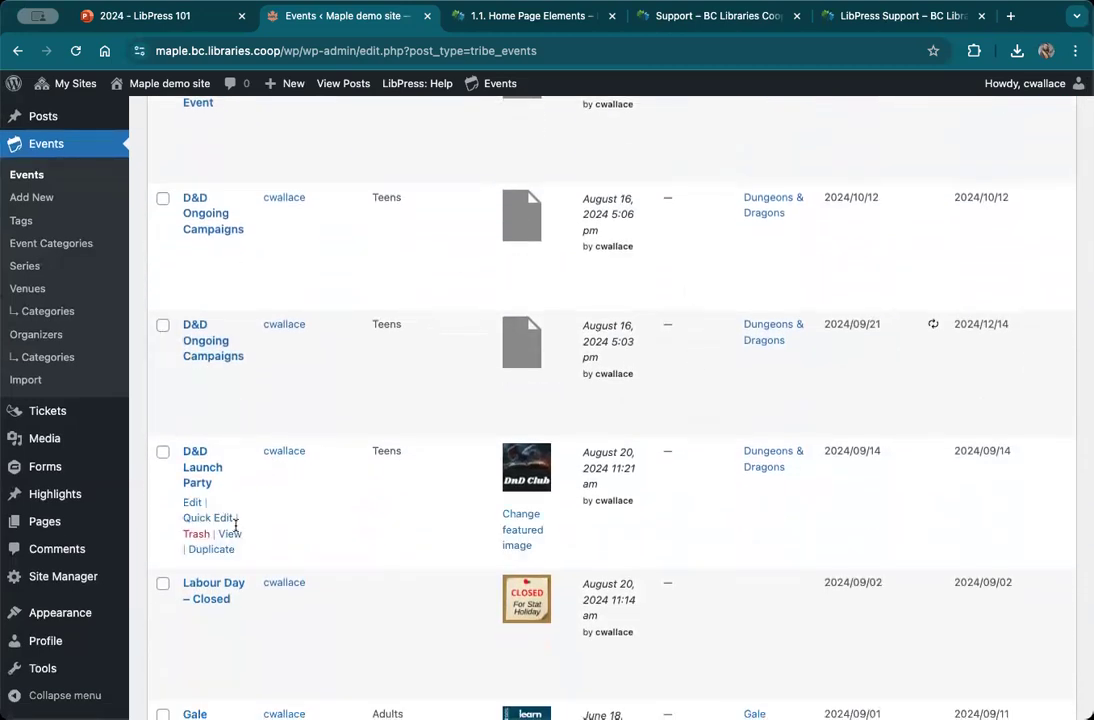
pyautogui.scroll(1, 254, 564)
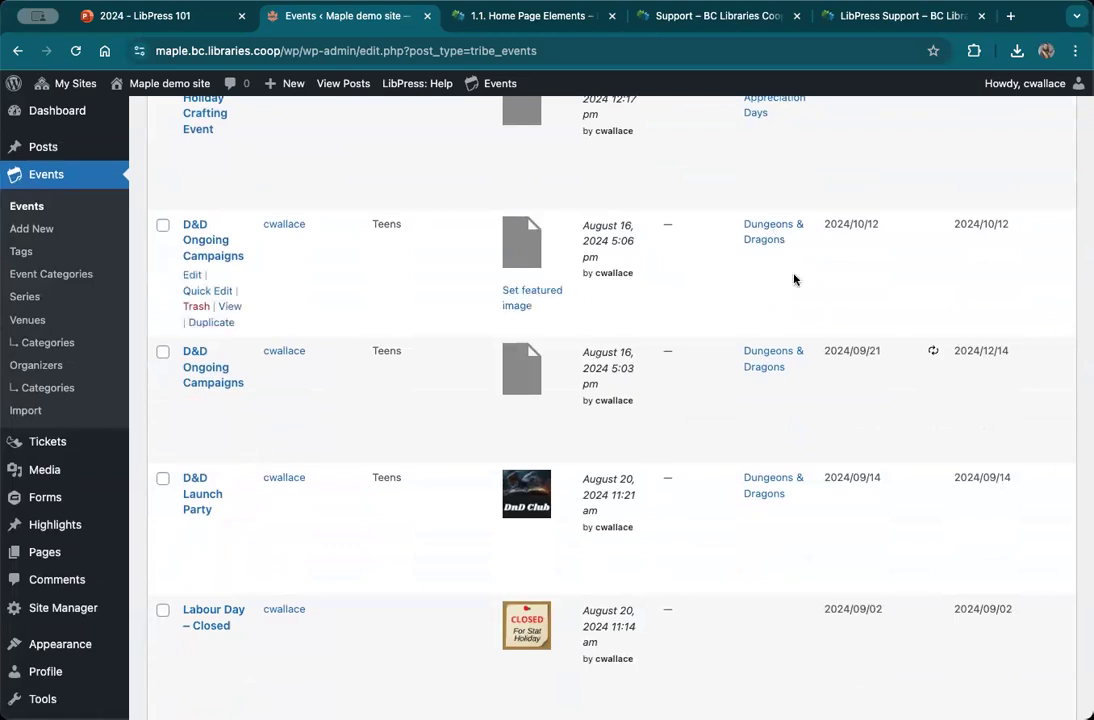
pyautogui.scroll(-1, 766, 278)
pyautogui.scroll(5, 476, 273)
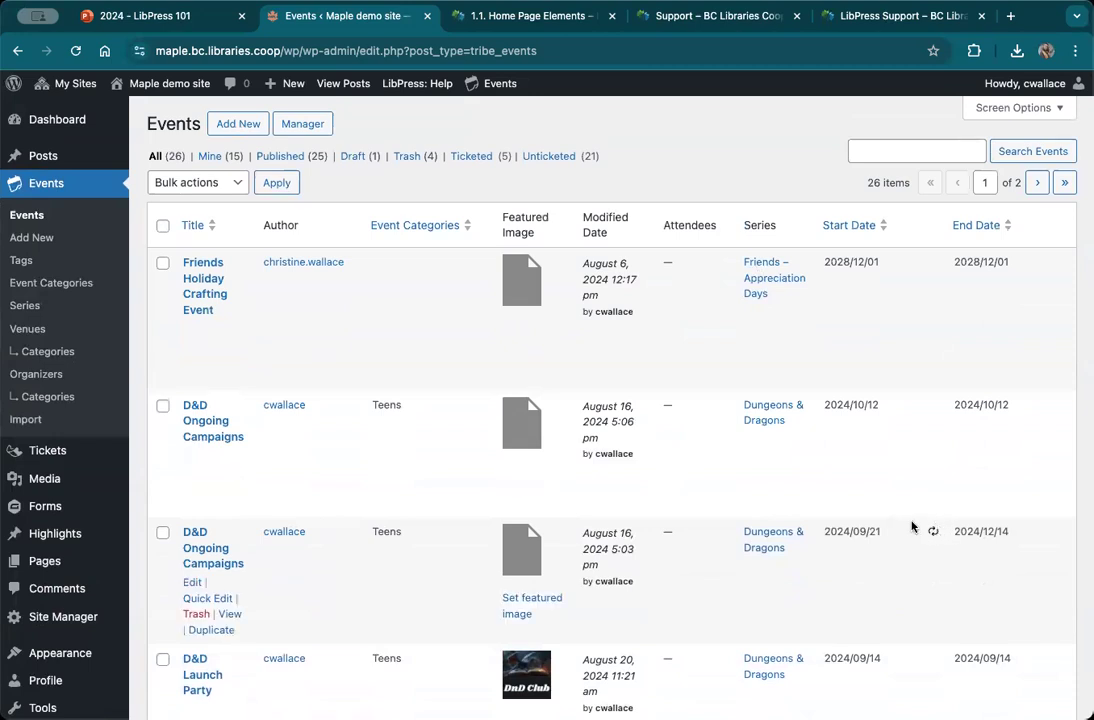
# Open the recurring D&D Ongoing Campaigns event starting 2024/09/21 for editing and delete its 10/12/2024 recurrence exception
pyautogui.click(200, 553)
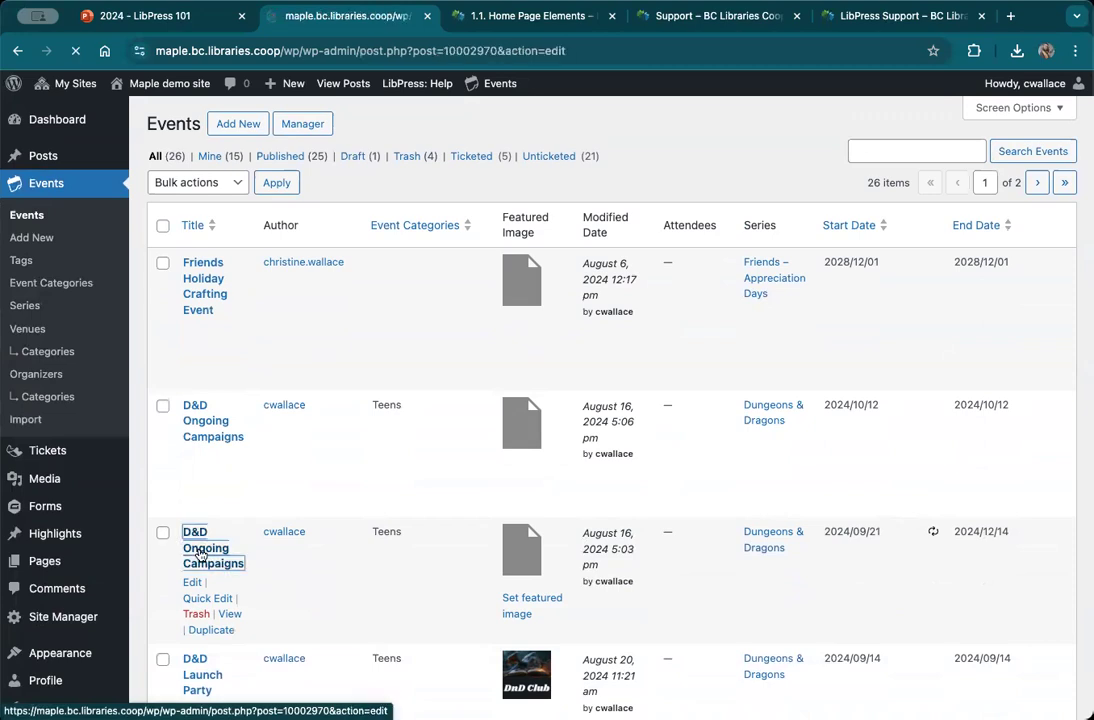
pyautogui.scroll(-3, 297, 422)
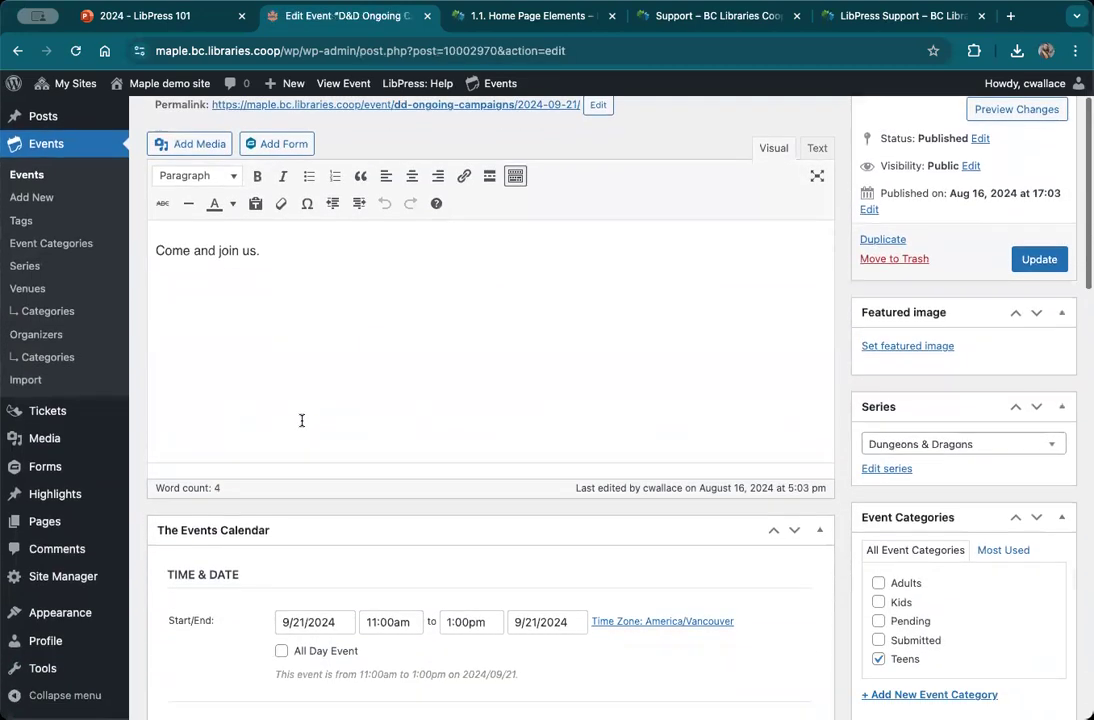
pyautogui.scroll(-2, 301, 424)
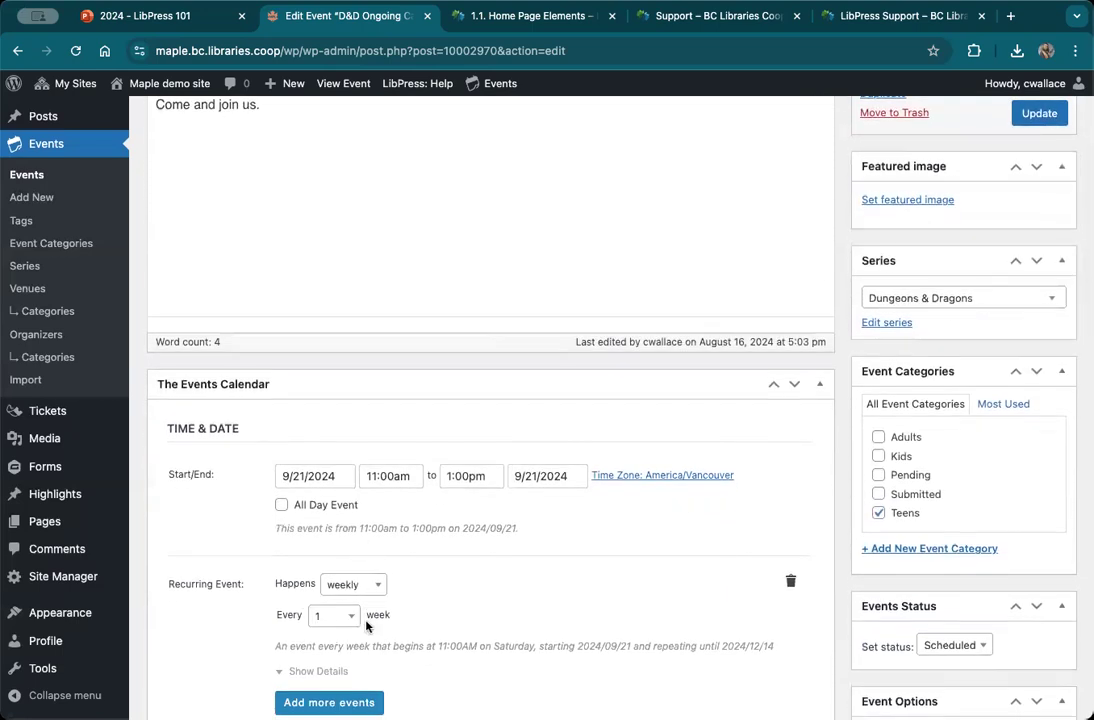
pyautogui.scroll(-1, 477, 564)
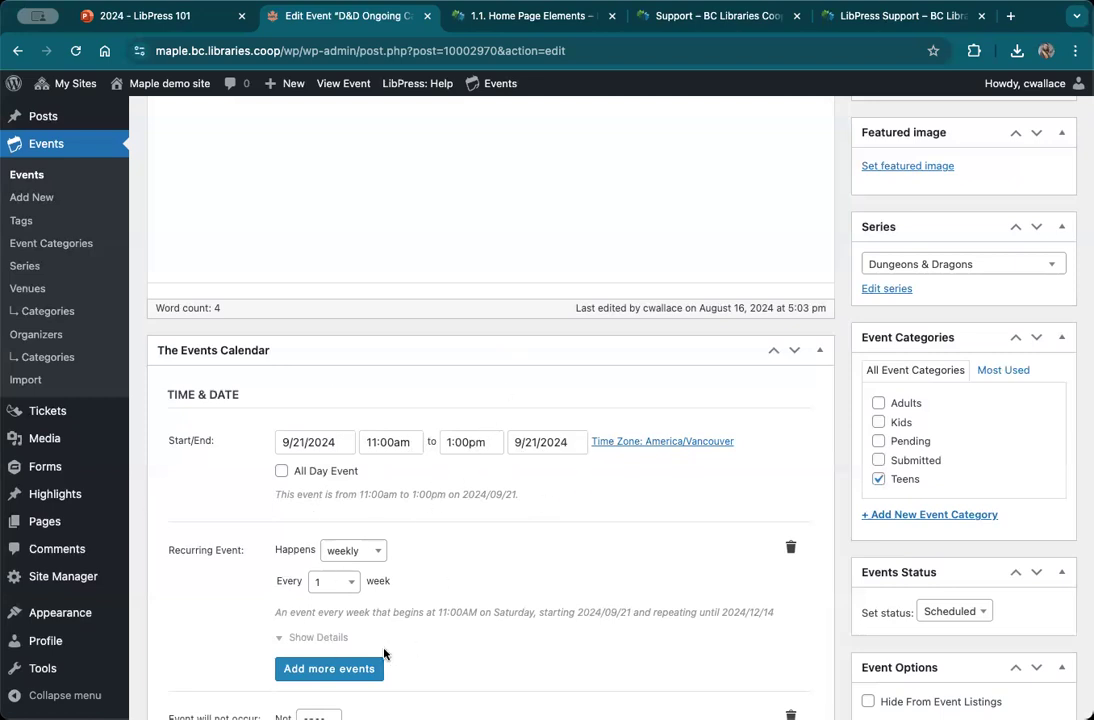
pyautogui.scroll(-3, 479, 597)
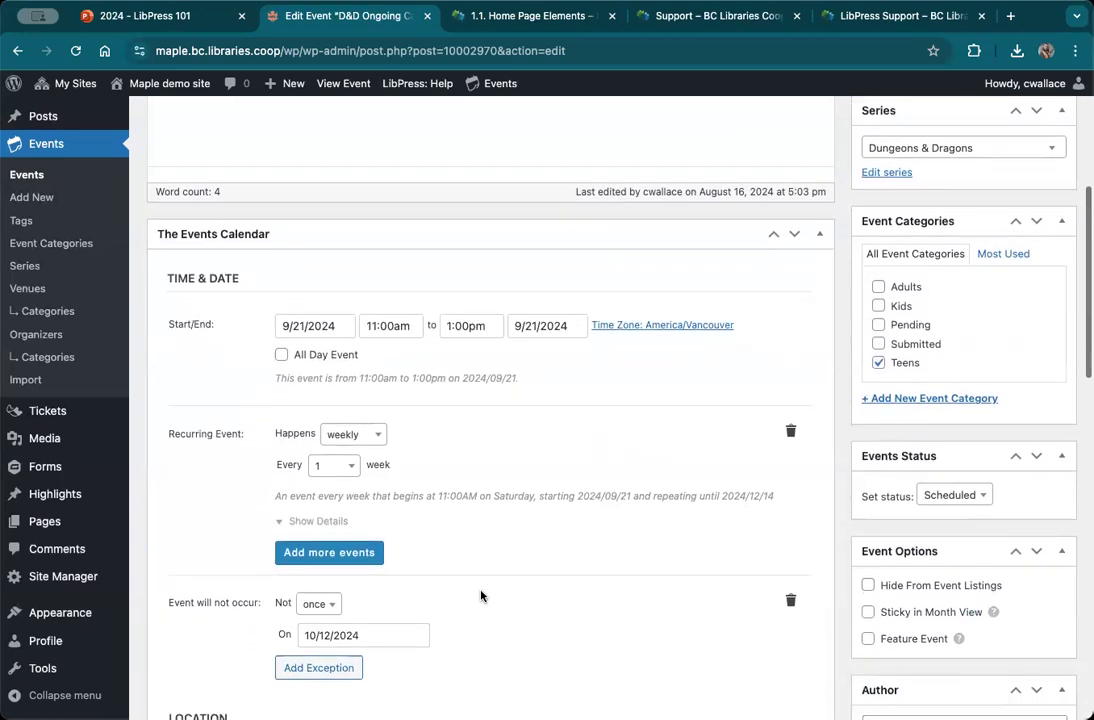
pyautogui.scroll(-1, 480, 596)
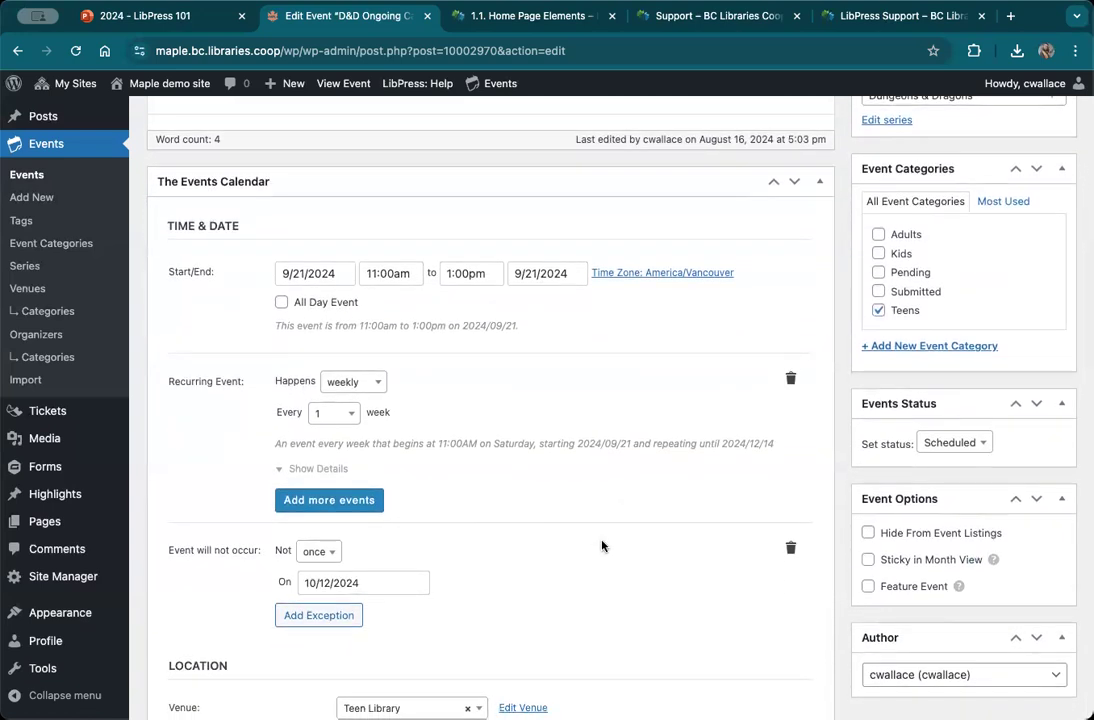
pyautogui.click(790, 547)
pyautogui.click(509, 586)
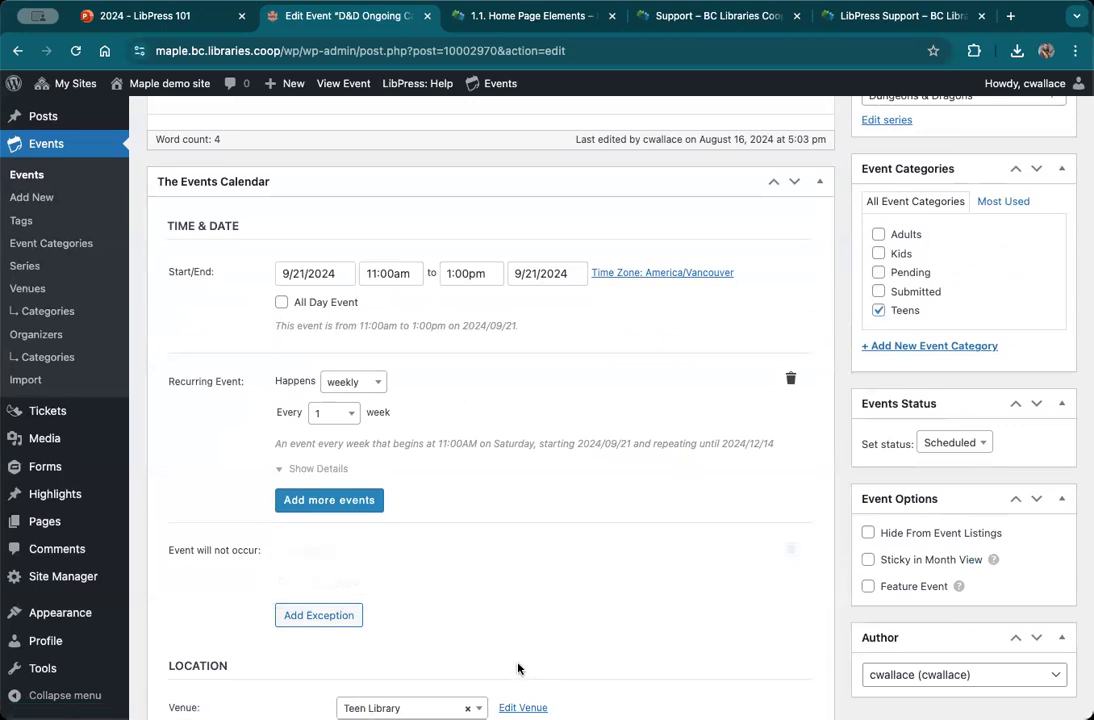
pyautogui.scroll(-3, 549, 625)
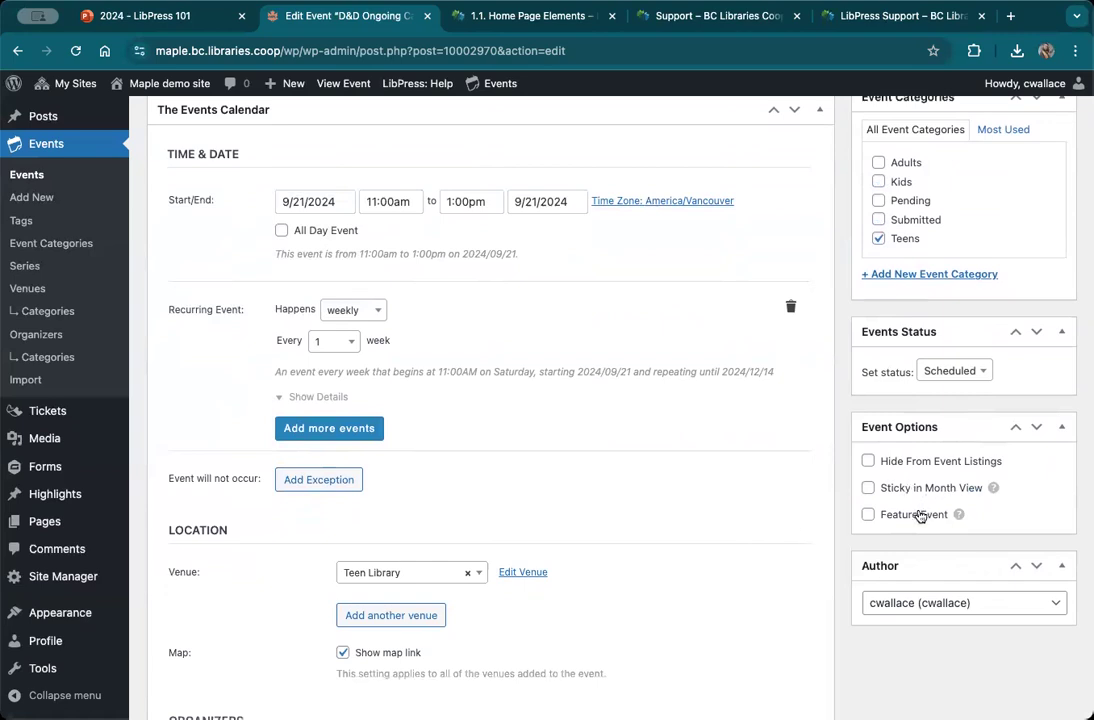
# Set DnD_icon.jpg from the media library as the campaign's featured image and apply the update to all events in the recurrence
pyautogui.scroll(10, 900, 512)
pyautogui.scroll(1, 914, 512)
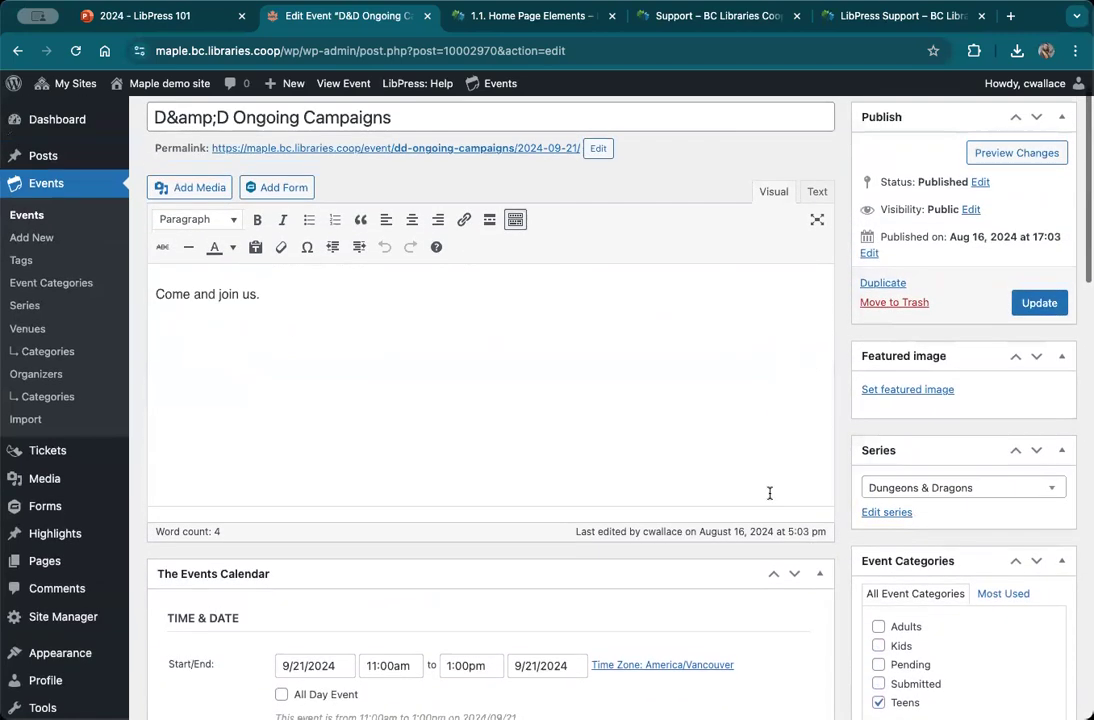
pyautogui.click(889, 396)
pyautogui.click(91, 283)
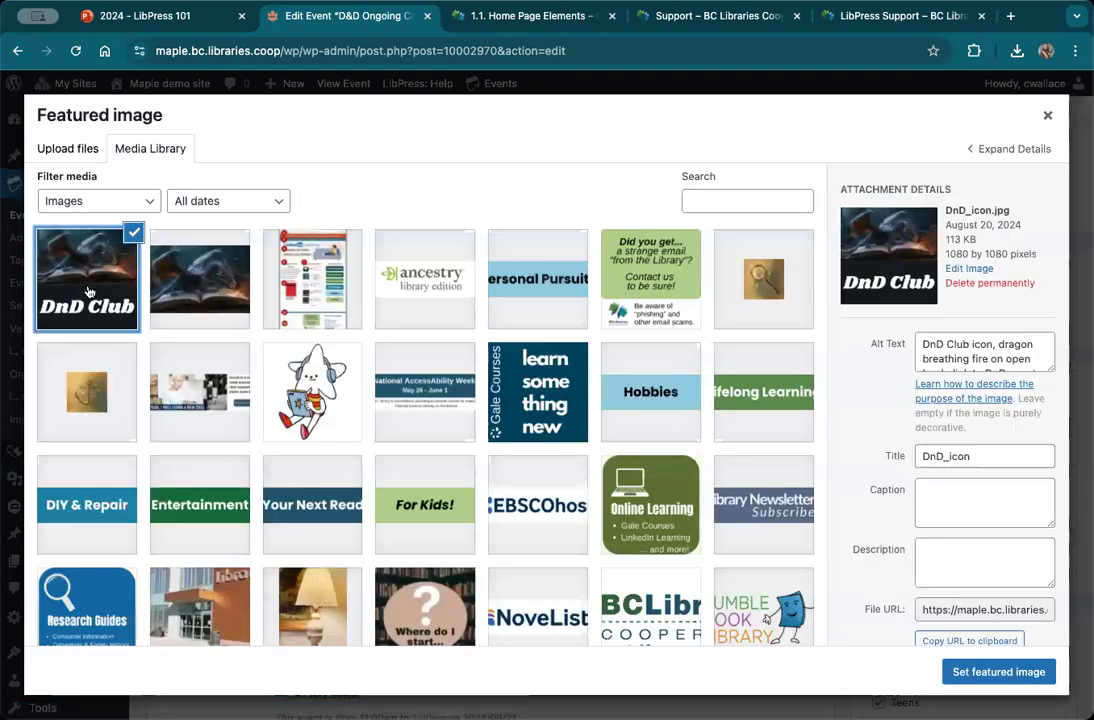
pyautogui.click(990, 672)
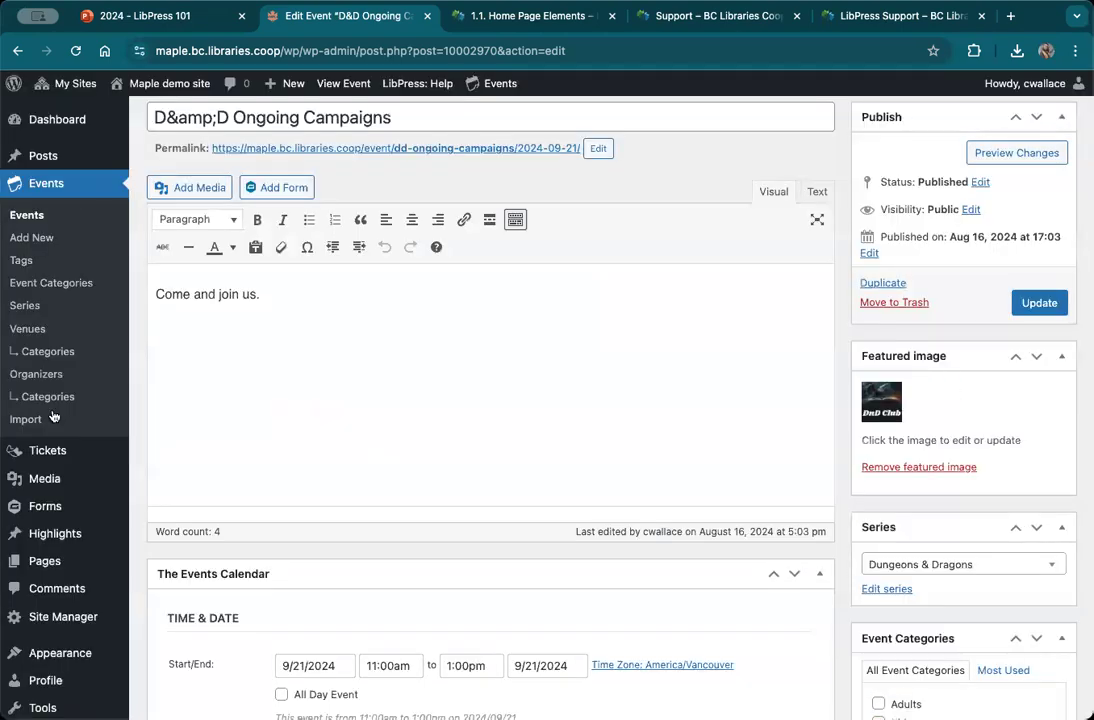
pyautogui.click(873, 399)
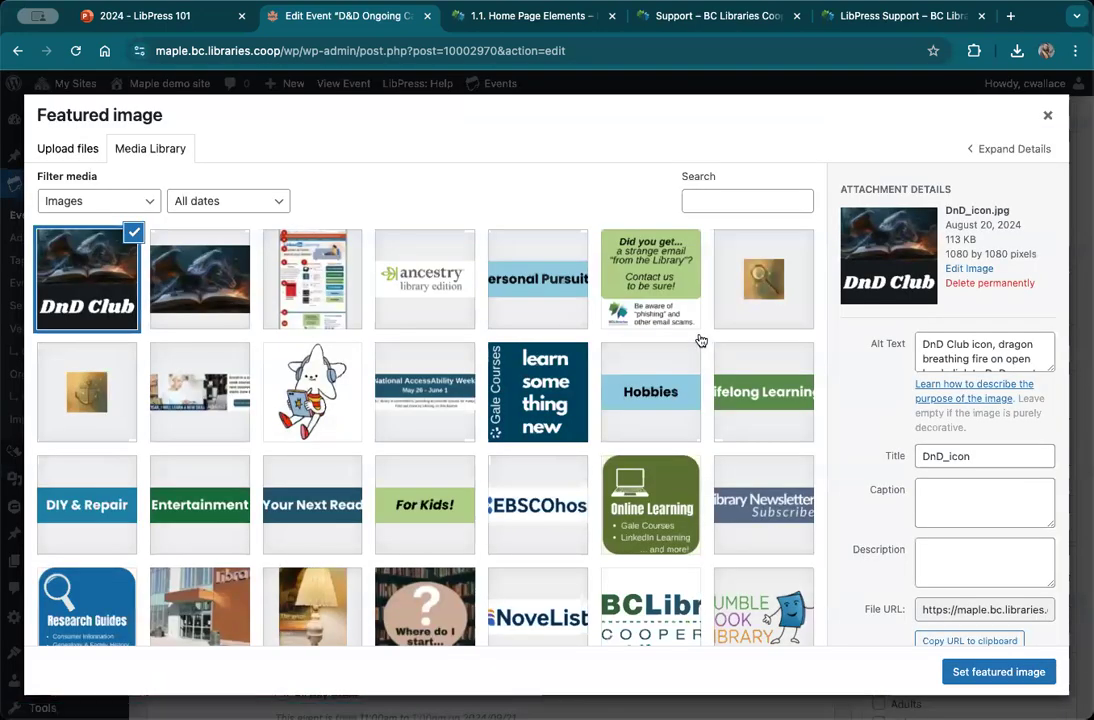
pyautogui.click(1047, 115)
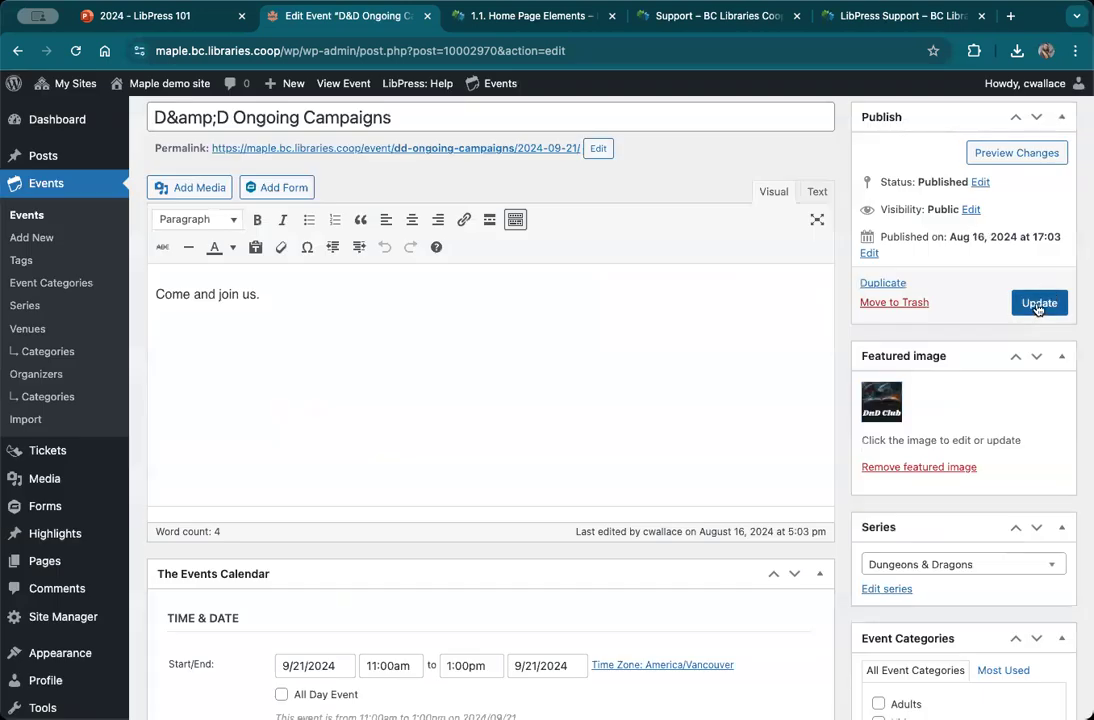
pyautogui.click(1036, 303)
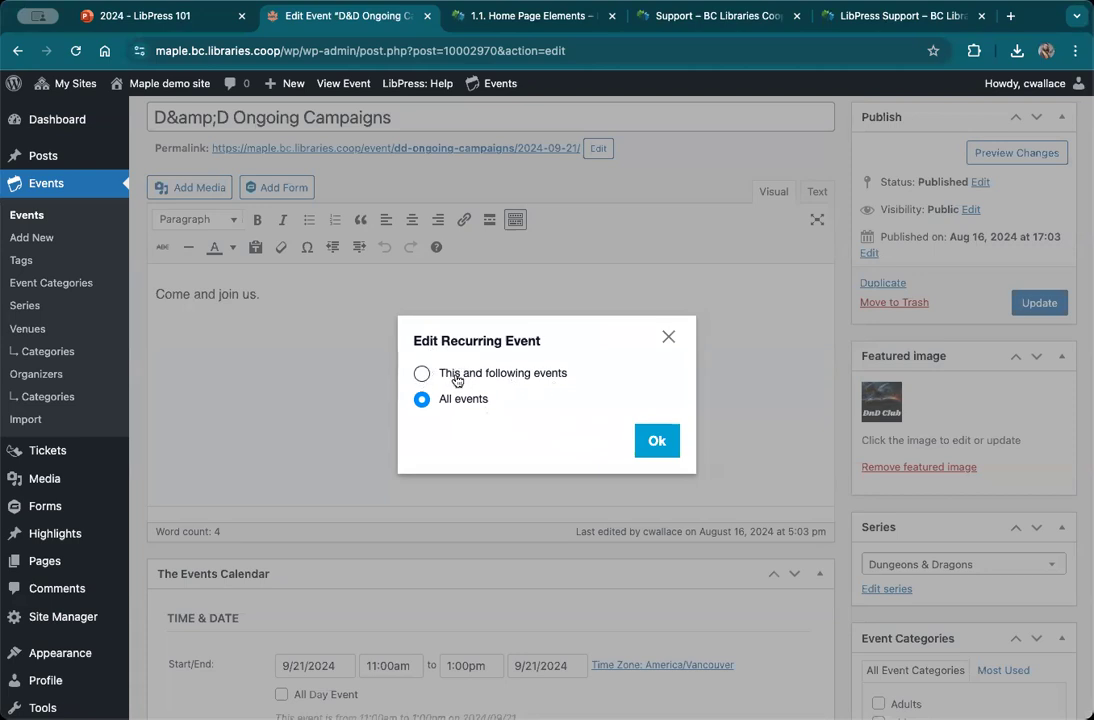
pyautogui.click(650, 445)
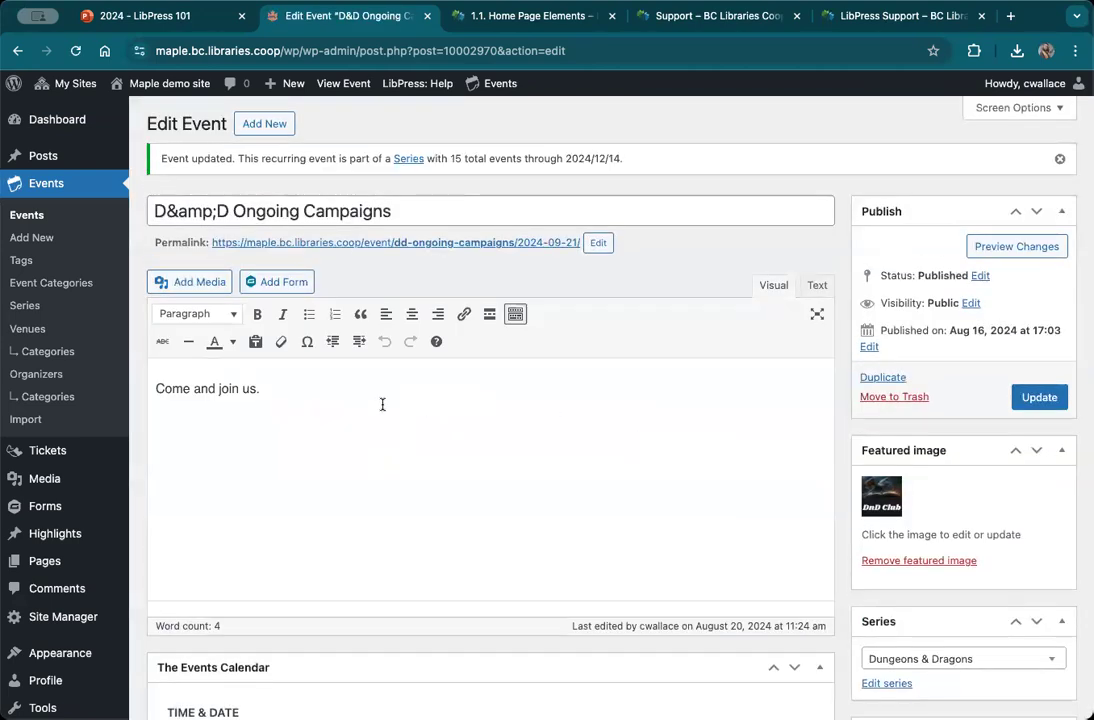
# View the public D&D Ongoing Campaigns page for September 21 and examine its featured image, details and description
pyautogui.scroll(-1, 361, 403)
pyautogui.scroll(1, 337, 388)
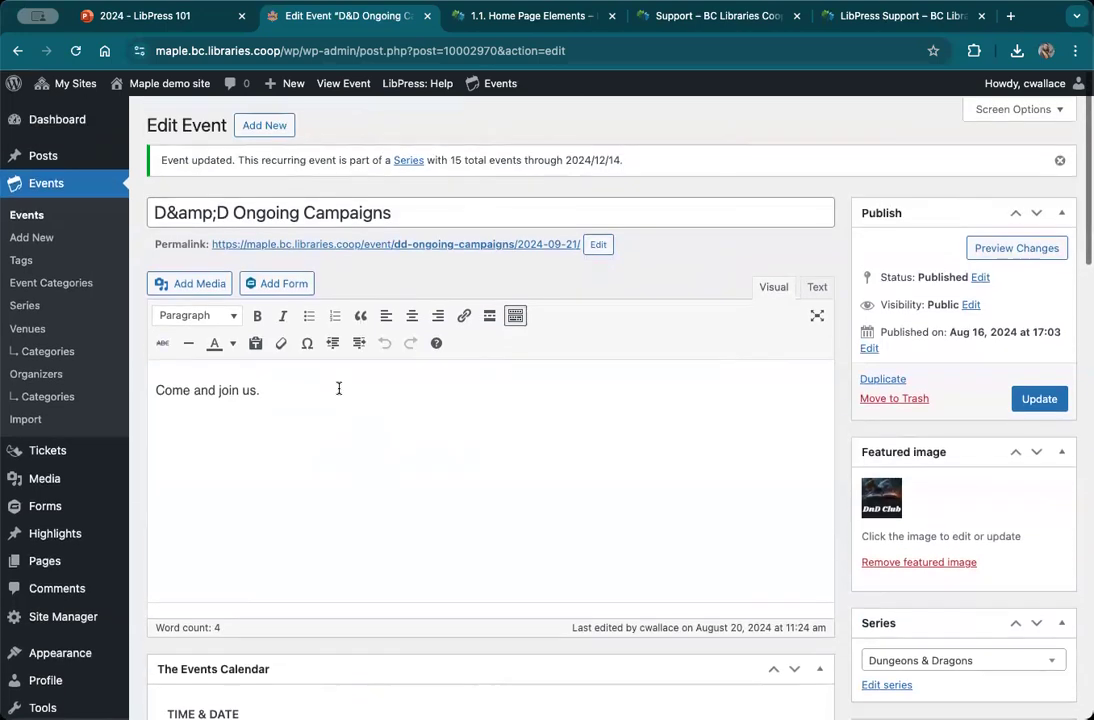
pyautogui.click(340, 83)
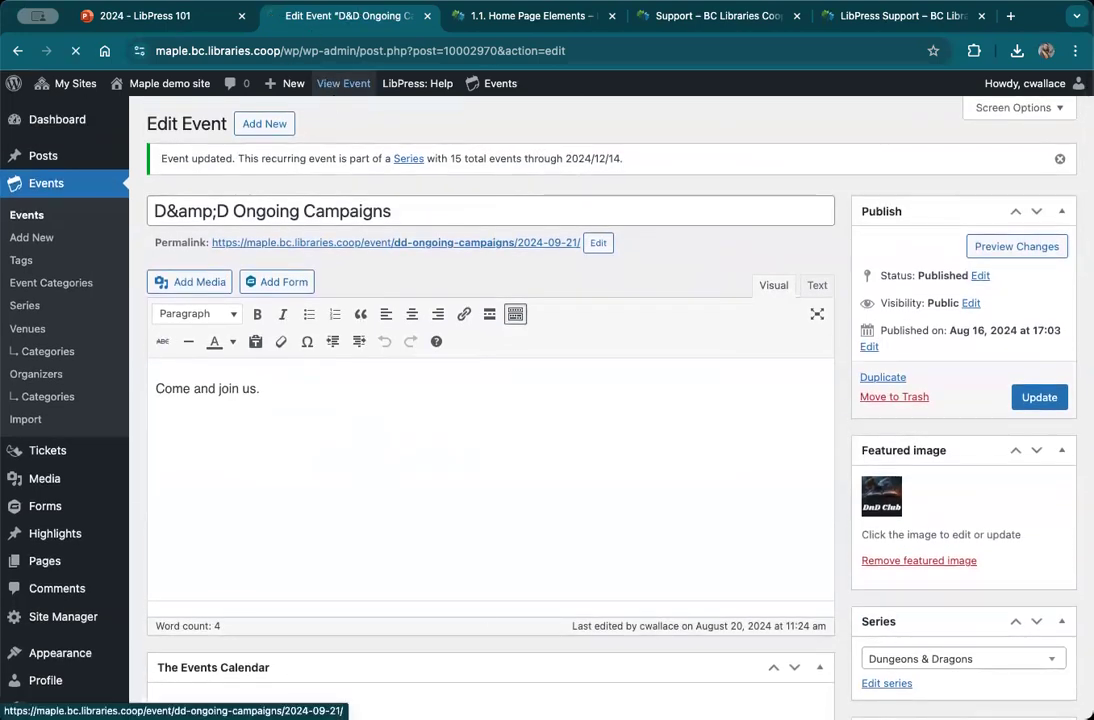
pyautogui.scroll(-5, 560, 580)
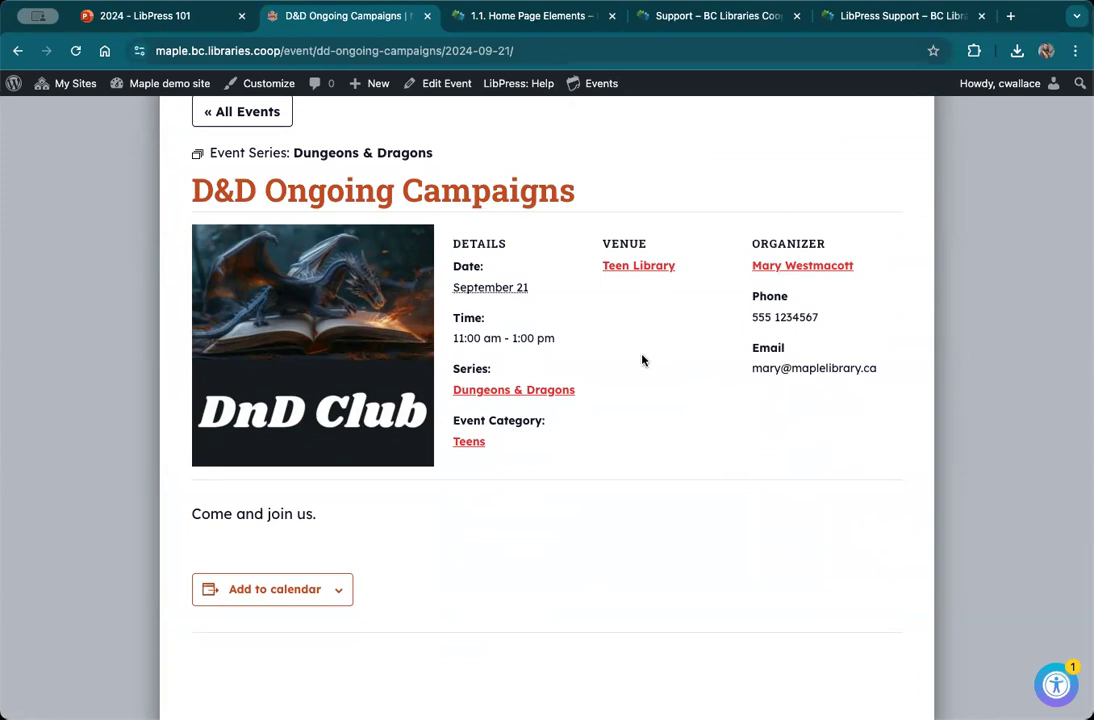
pyautogui.scroll(-3, 642, 359)
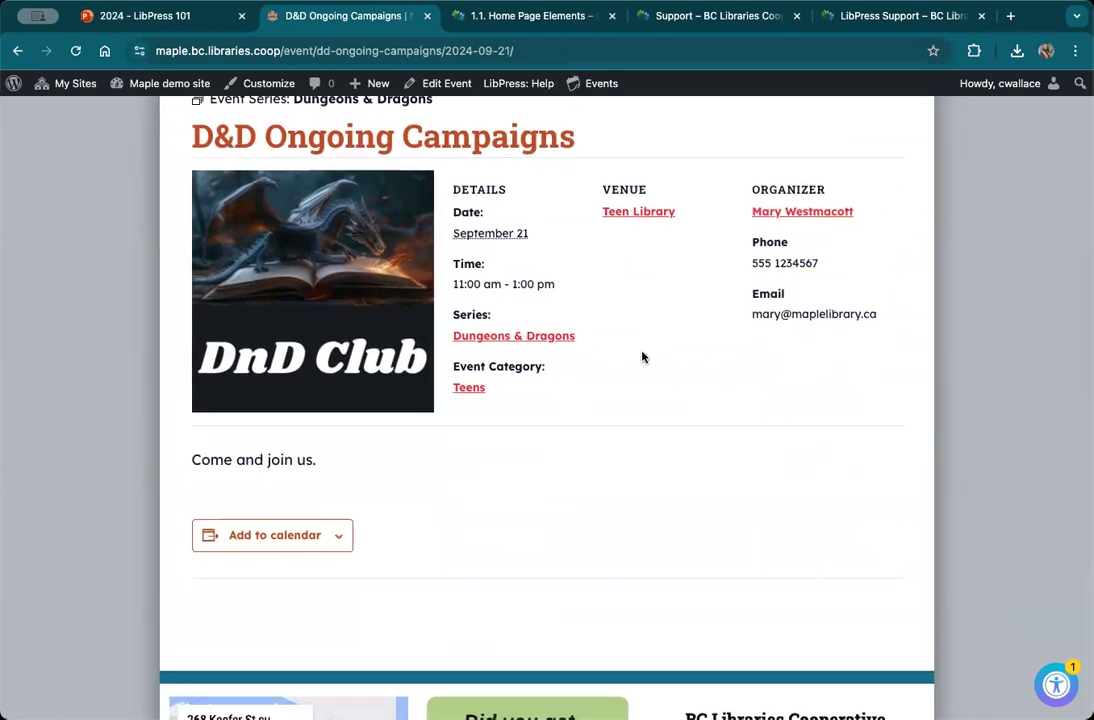
# Reopen the September 21 D&D Ongoing Campaigns event for editing and examine its recurrence, venue, organizer, website and cost settings
pyautogui.click(444, 83)
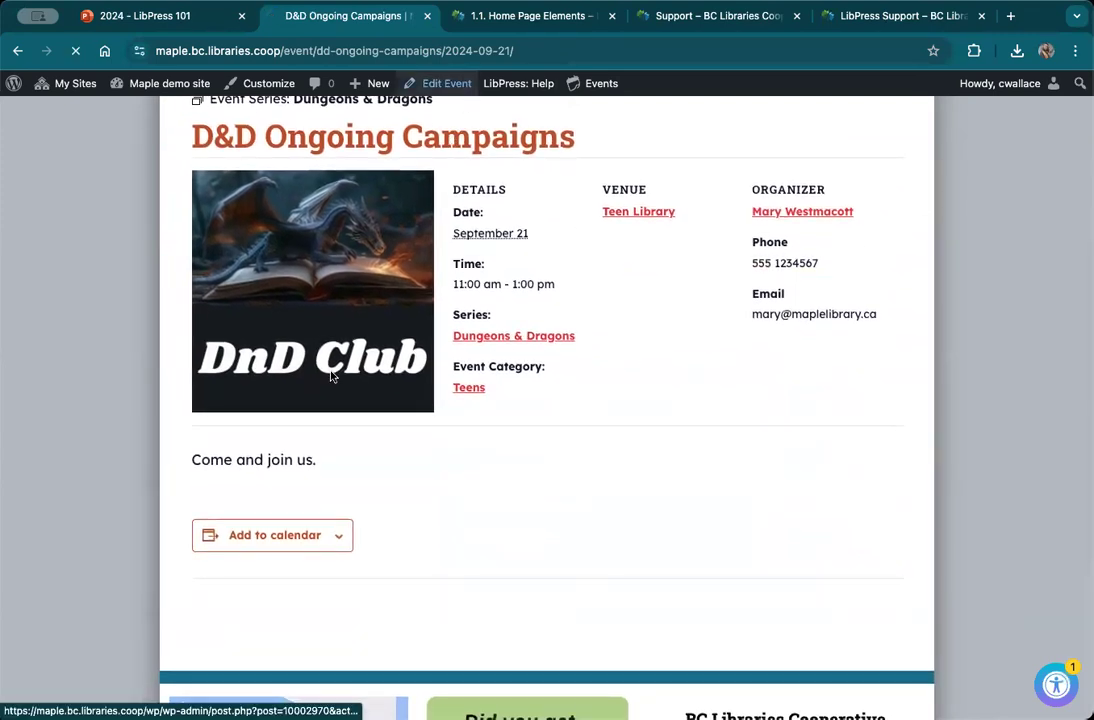
pyautogui.scroll(-10, 300, 561)
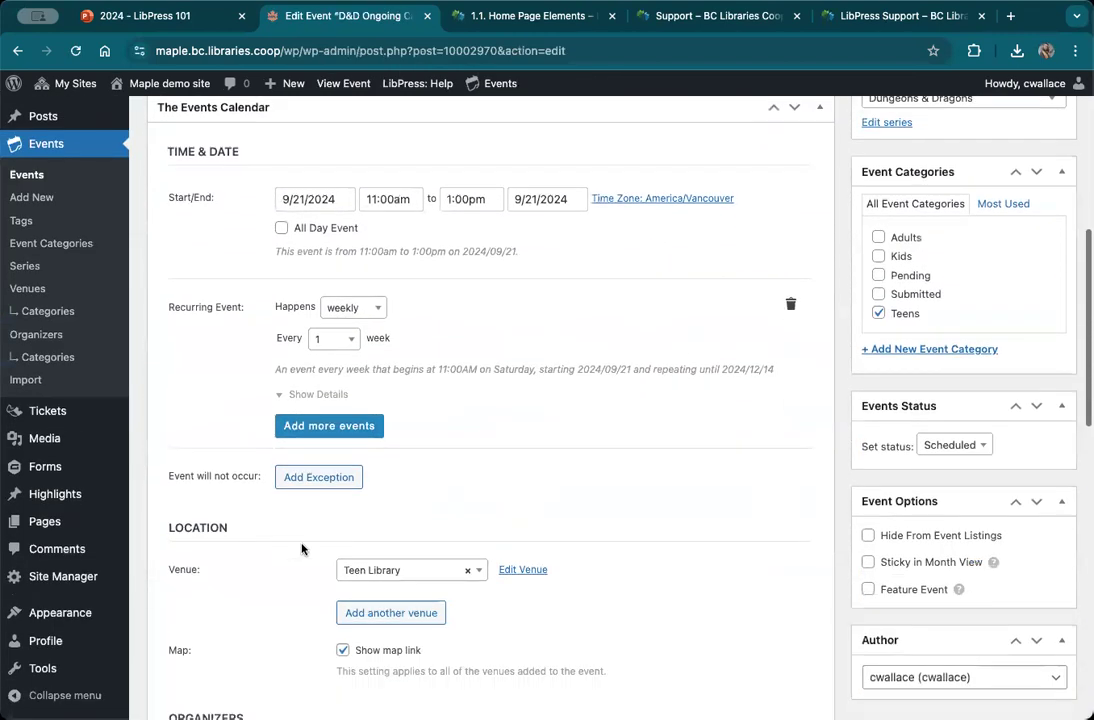
pyautogui.scroll(-3, 373, 613)
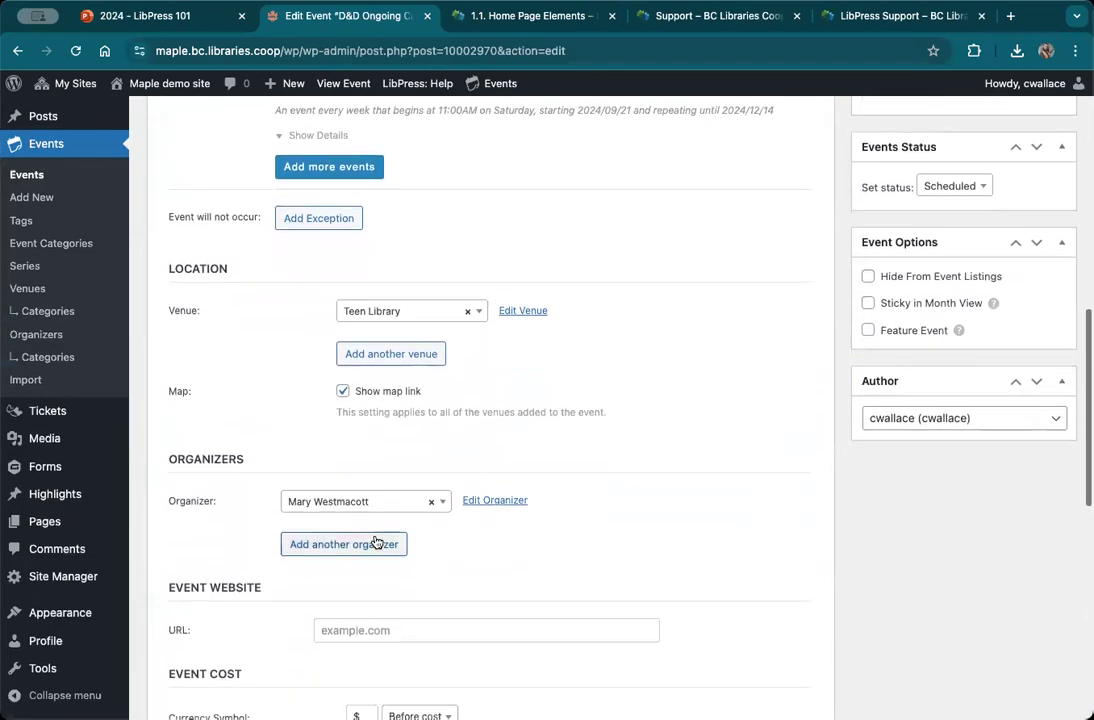
pyautogui.scroll(-7, 397, 578)
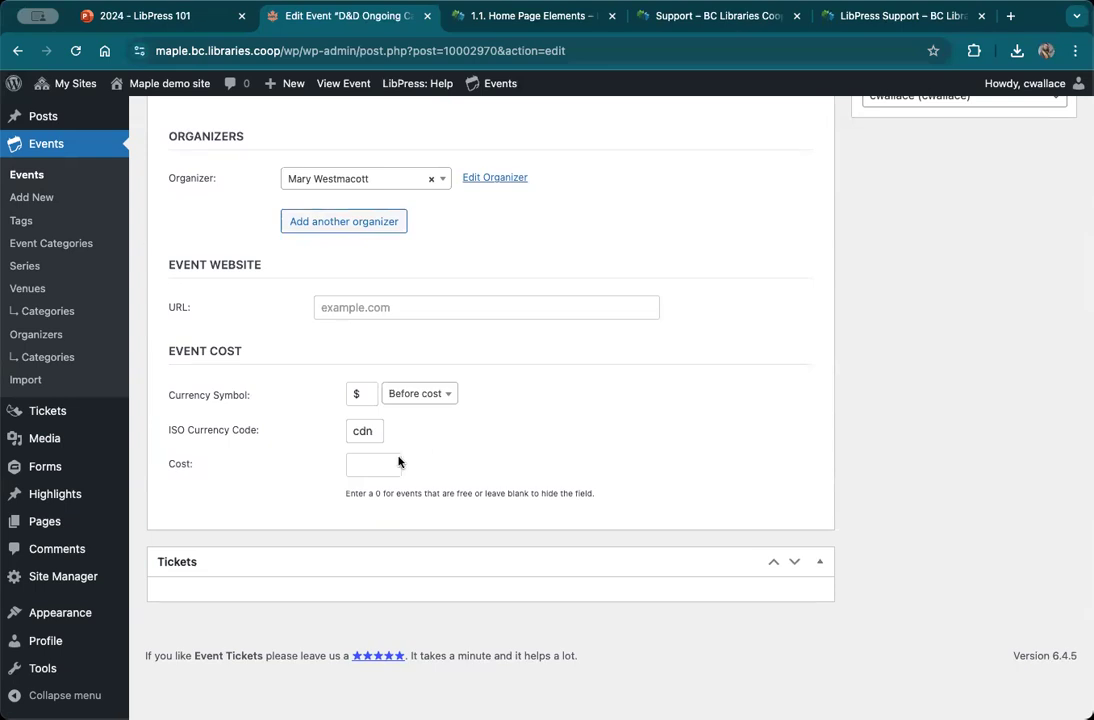
pyautogui.click(362, 463)
pyautogui.scroll(15, 397, 516)
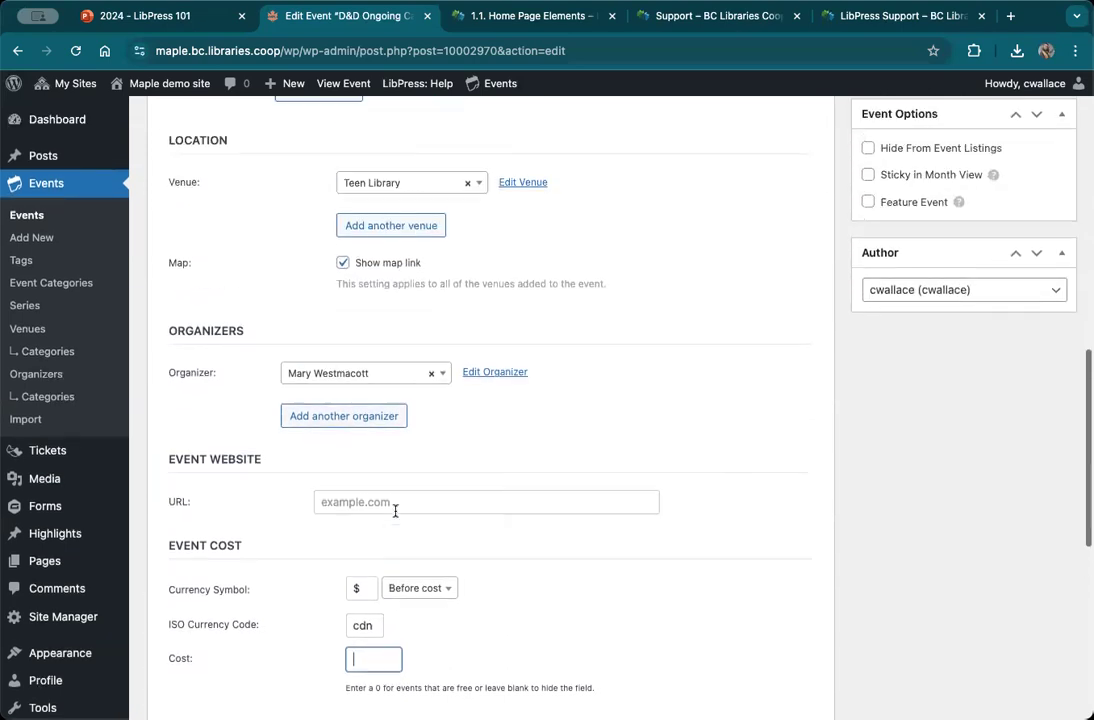
pyautogui.scroll(2, 502, 490)
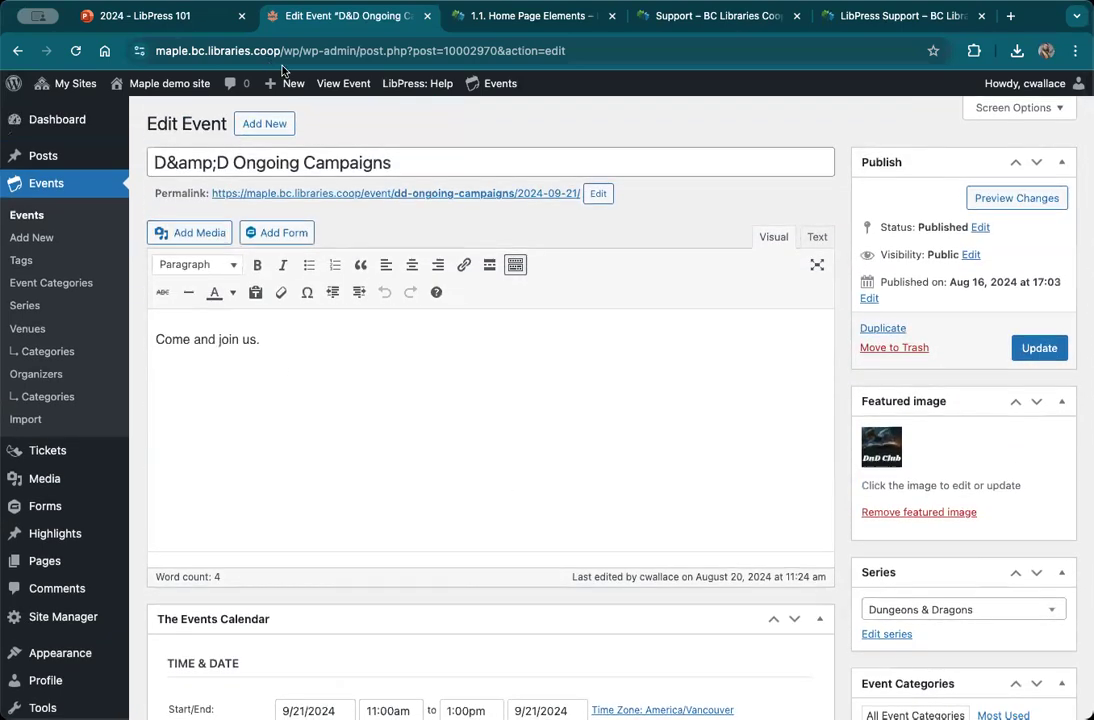
# Return to the public view of the September 21 campaign event and look over the whole page down to its footer
pyautogui.click(343, 83)
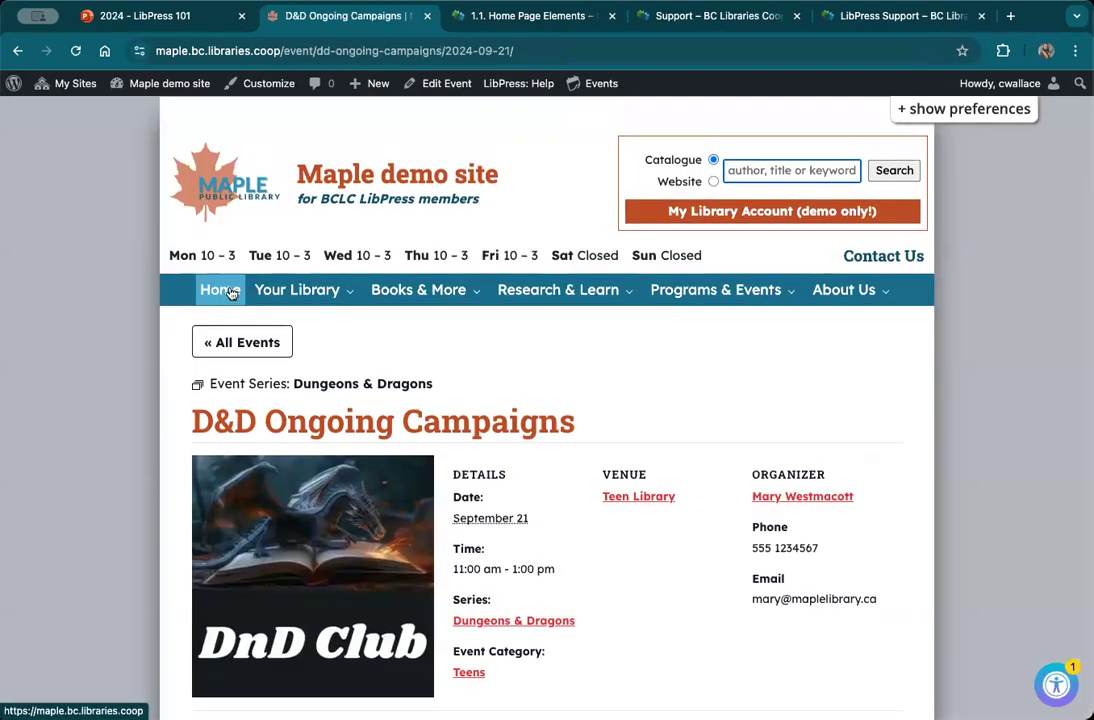
pyautogui.scroll(-5, 240, 296)
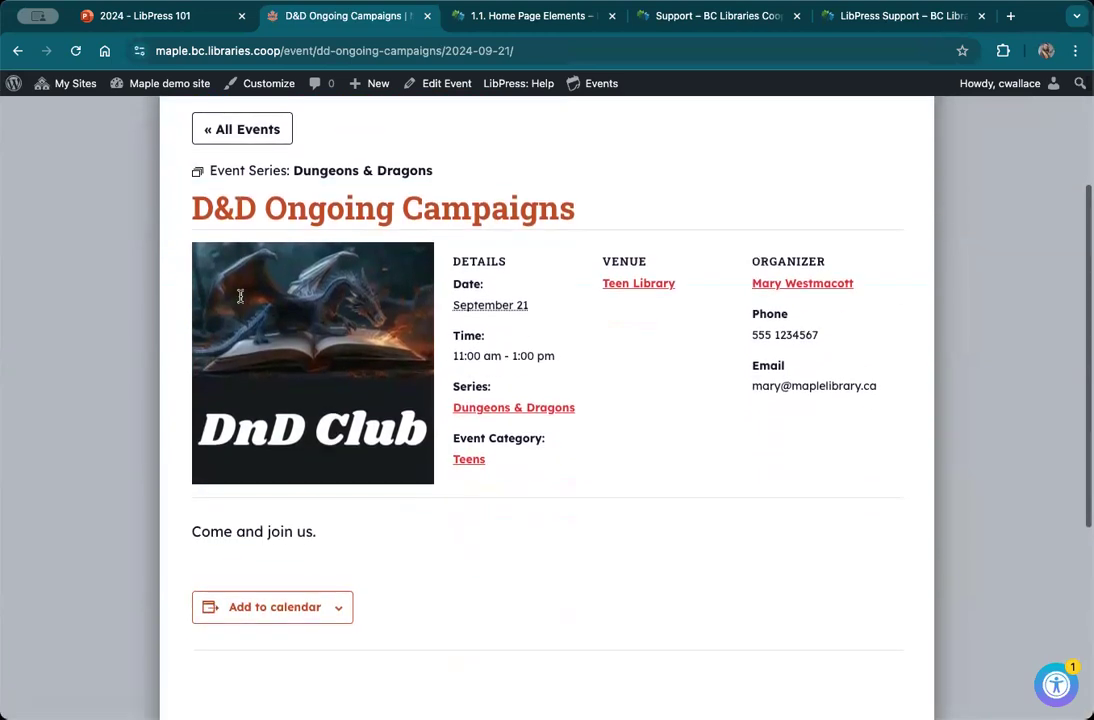
pyautogui.scroll(-4, 240, 296)
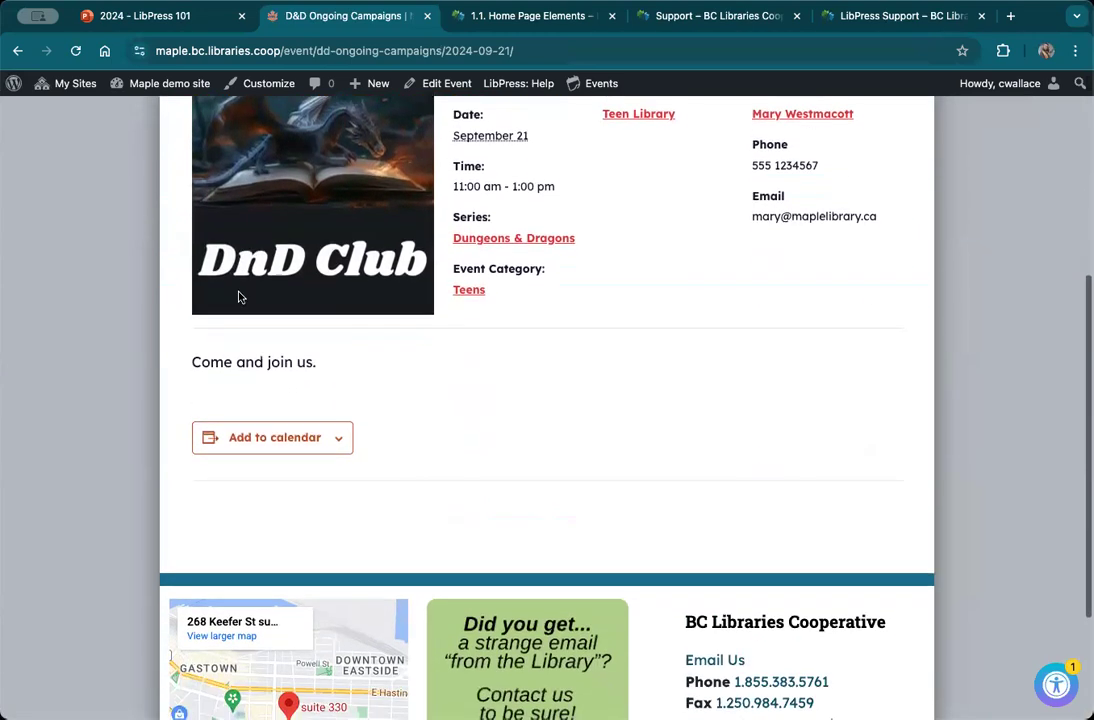
pyautogui.scroll(-2, 256, 296)
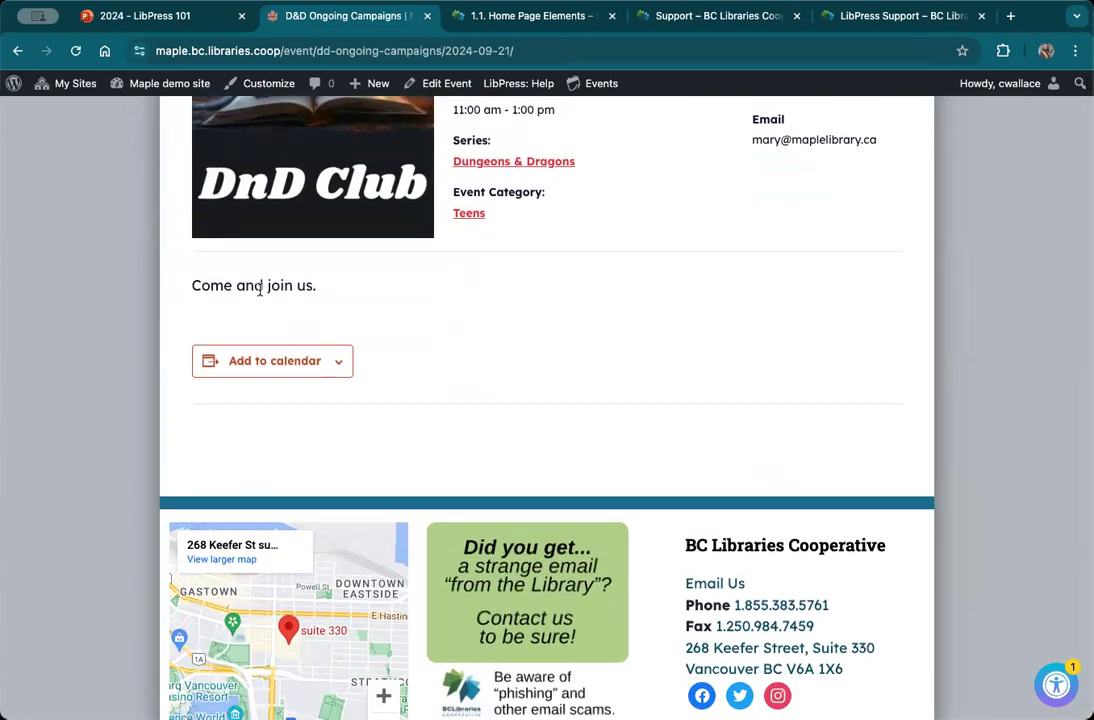
pyautogui.scroll(10, 260, 290)
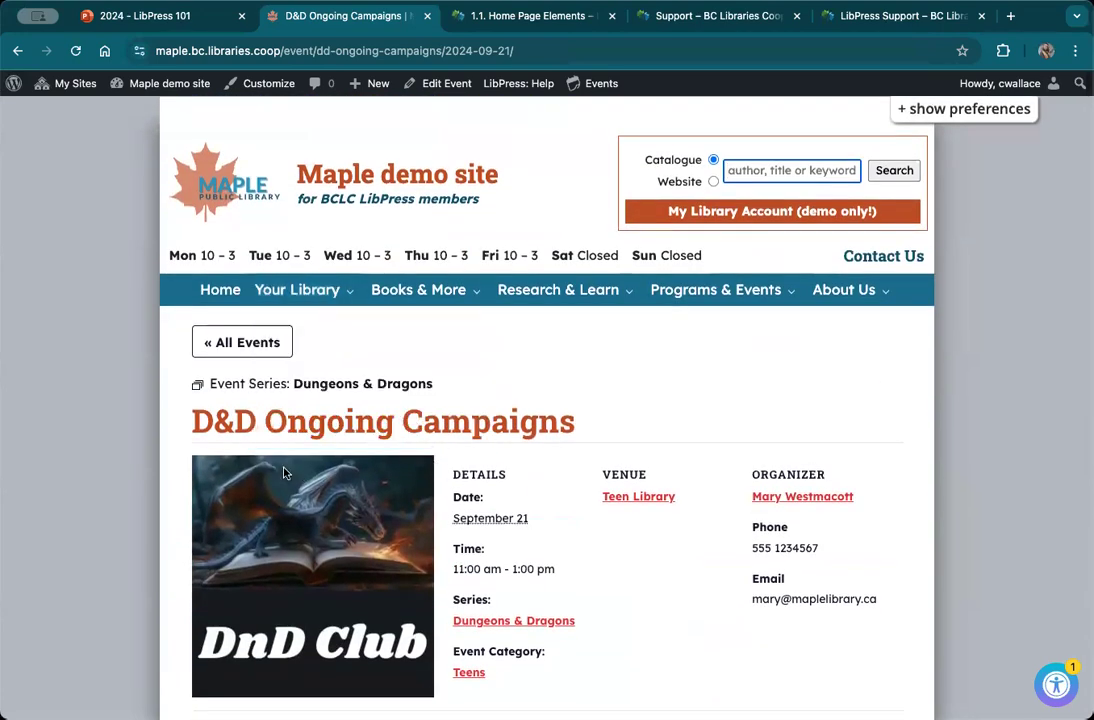
# Open the event's Dungeons & Dragons series page and examine its banner image, welcome text and list of upcoming events
pyautogui.click(300, 383)
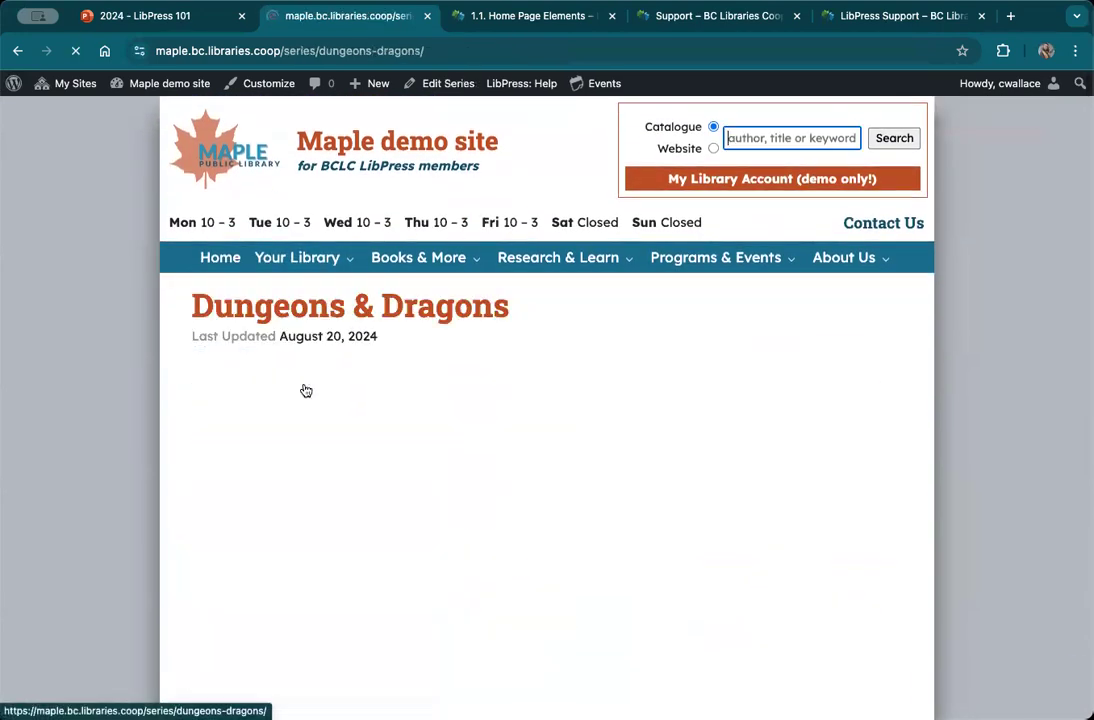
pyautogui.scroll(-10, 306, 390)
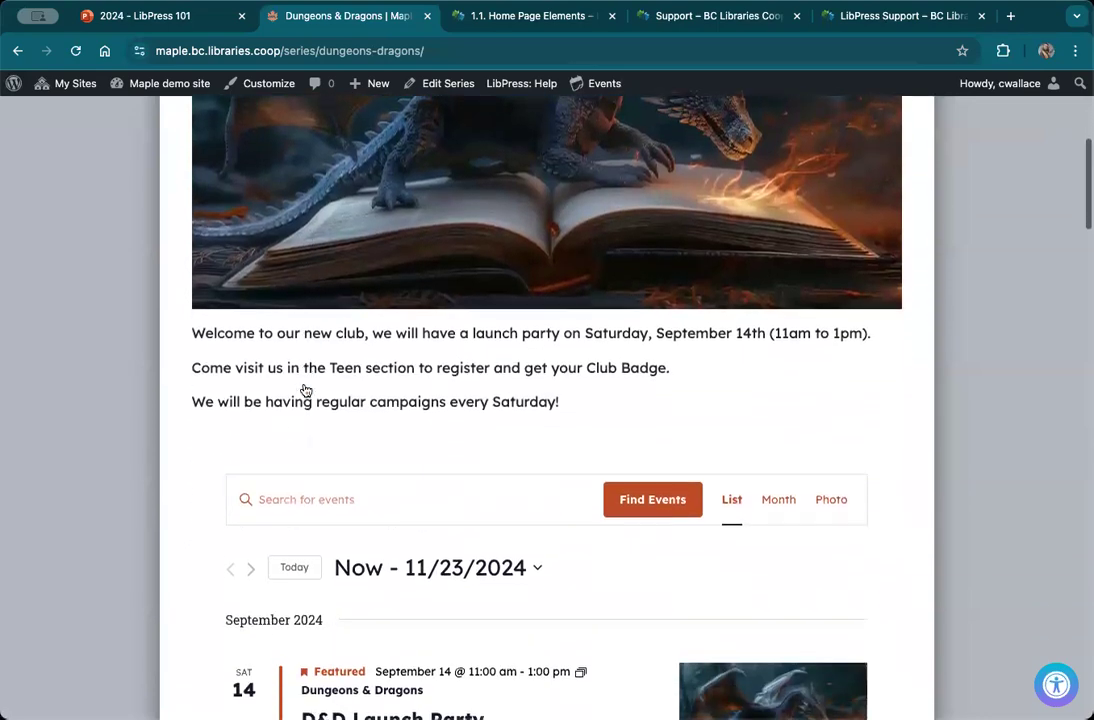
pyautogui.scroll(-10, 306, 390)
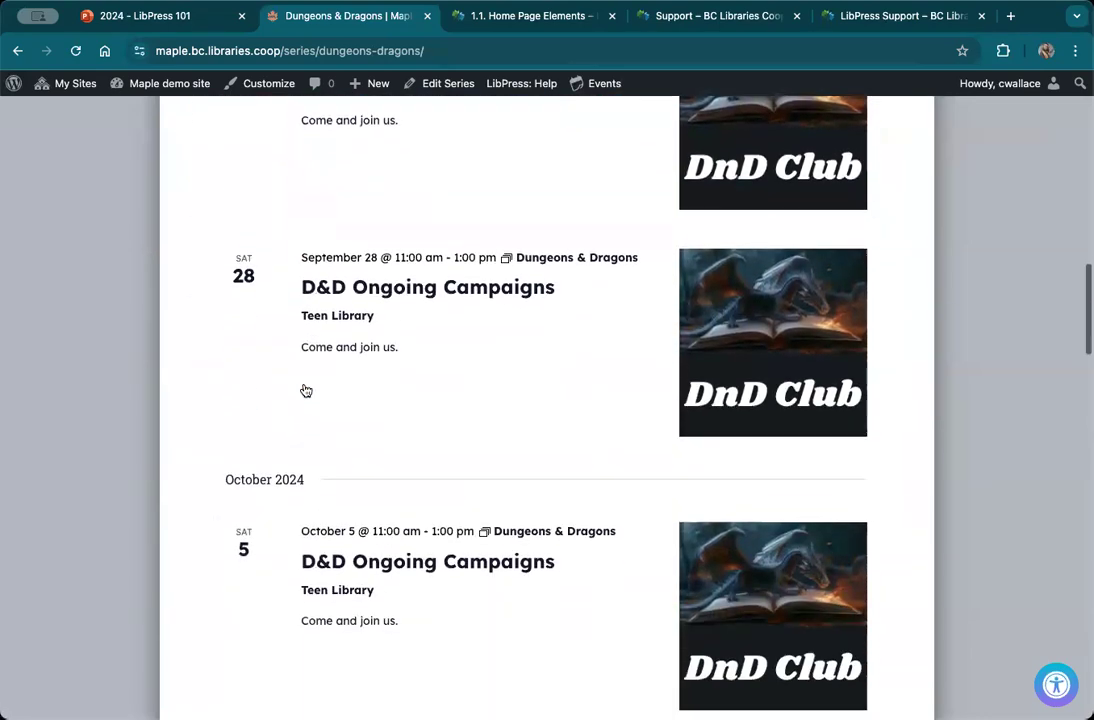
pyautogui.scroll(20, 306, 390)
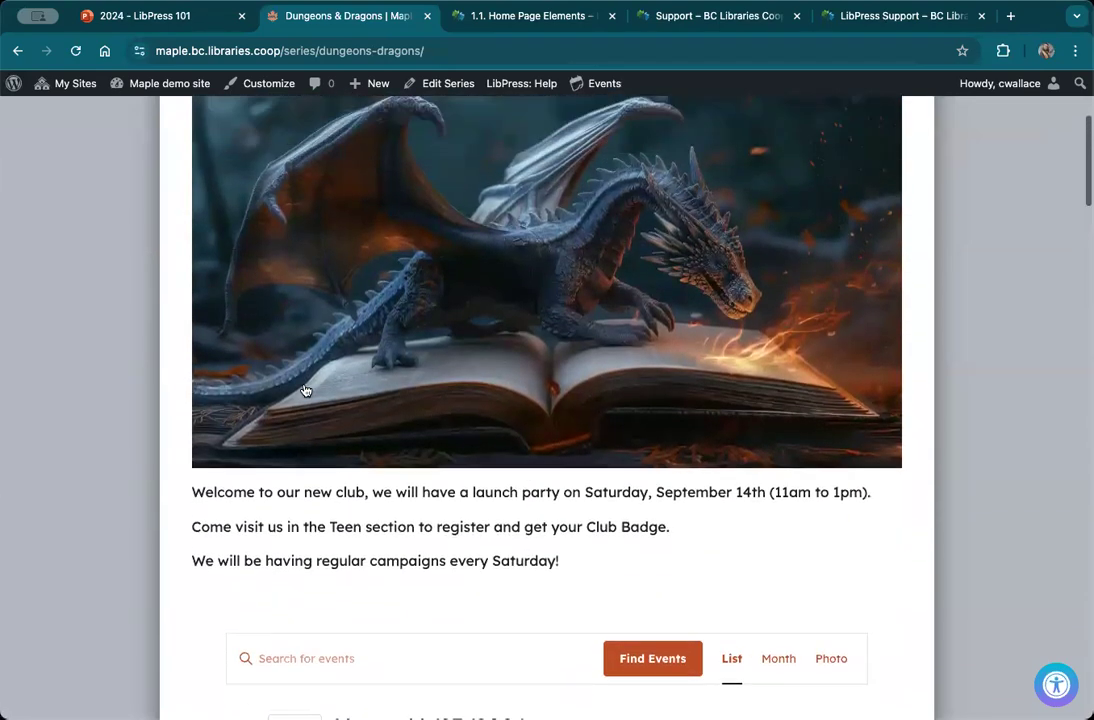
pyautogui.scroll(-6, 488, 317)
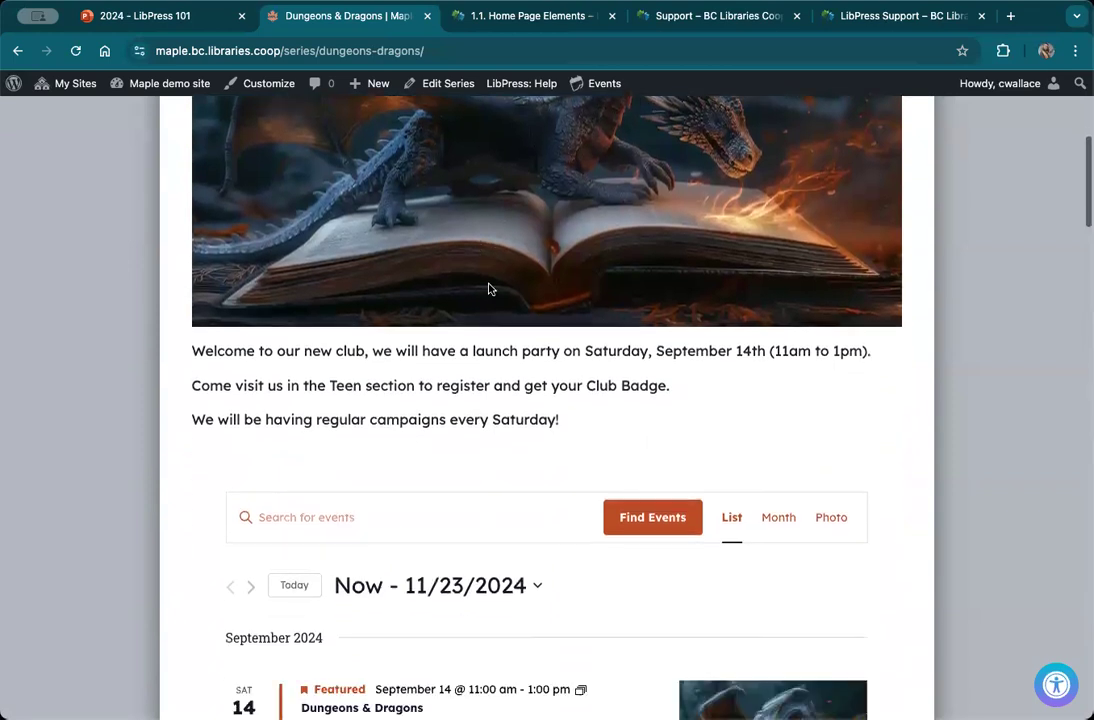
pyautogui.scroll(-7, 636, 533)
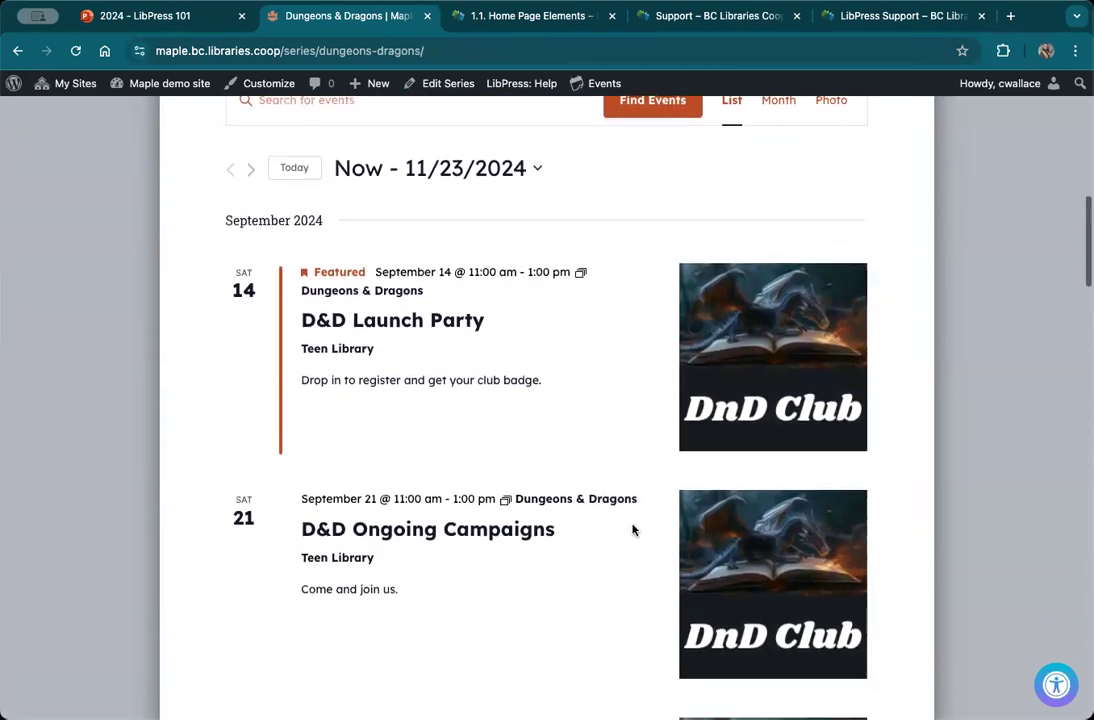
pyautogui.scroll(15, 527, 457)
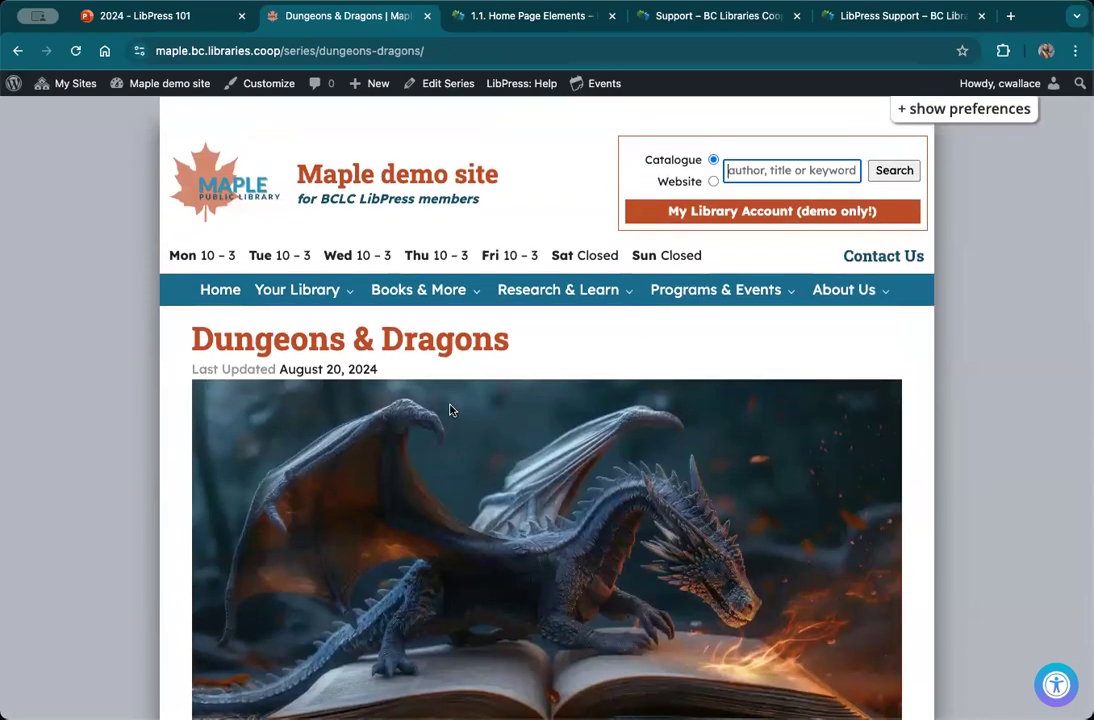
# Visit the Maple demo site's public home page and browse through the slides of its slideshow
pyautogui.click(168, 86)
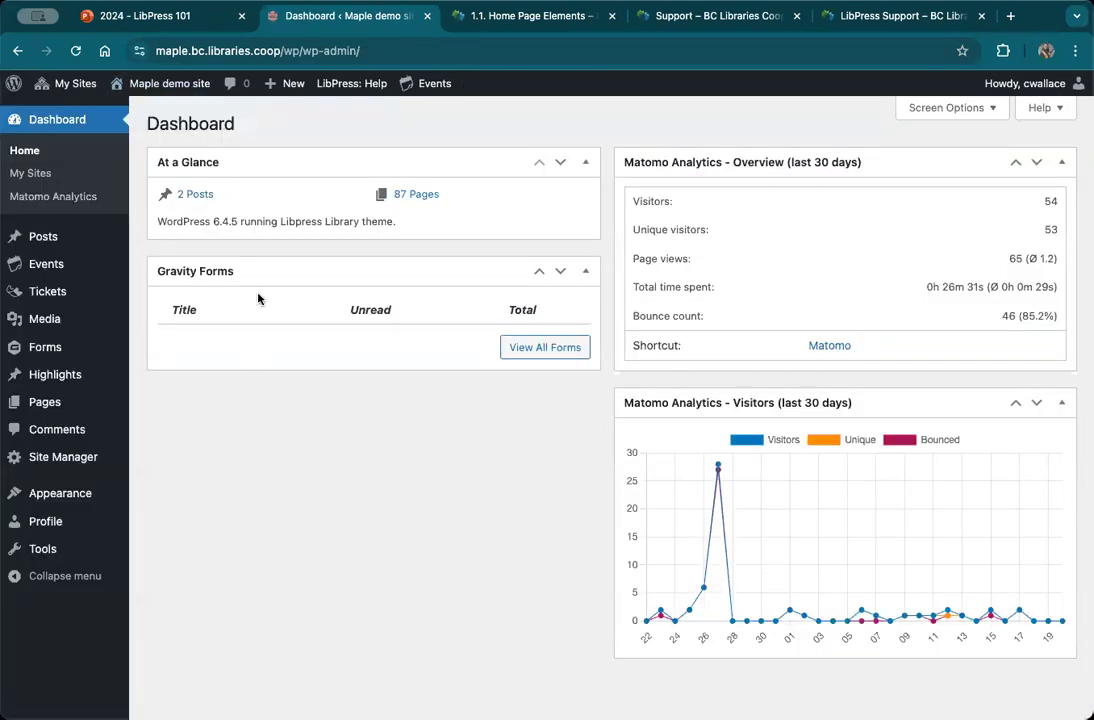
pyautogui.click(200, 83)
pyautogui.moveTo(131, 485)
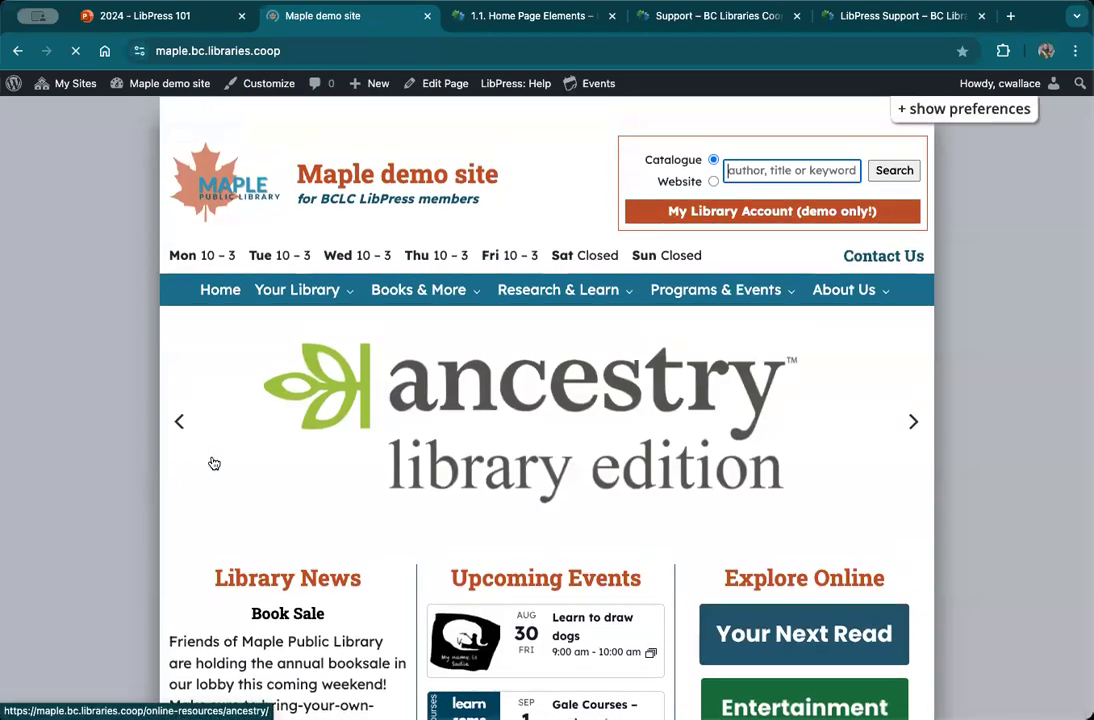
pyautogui.moveTo(715, 289)
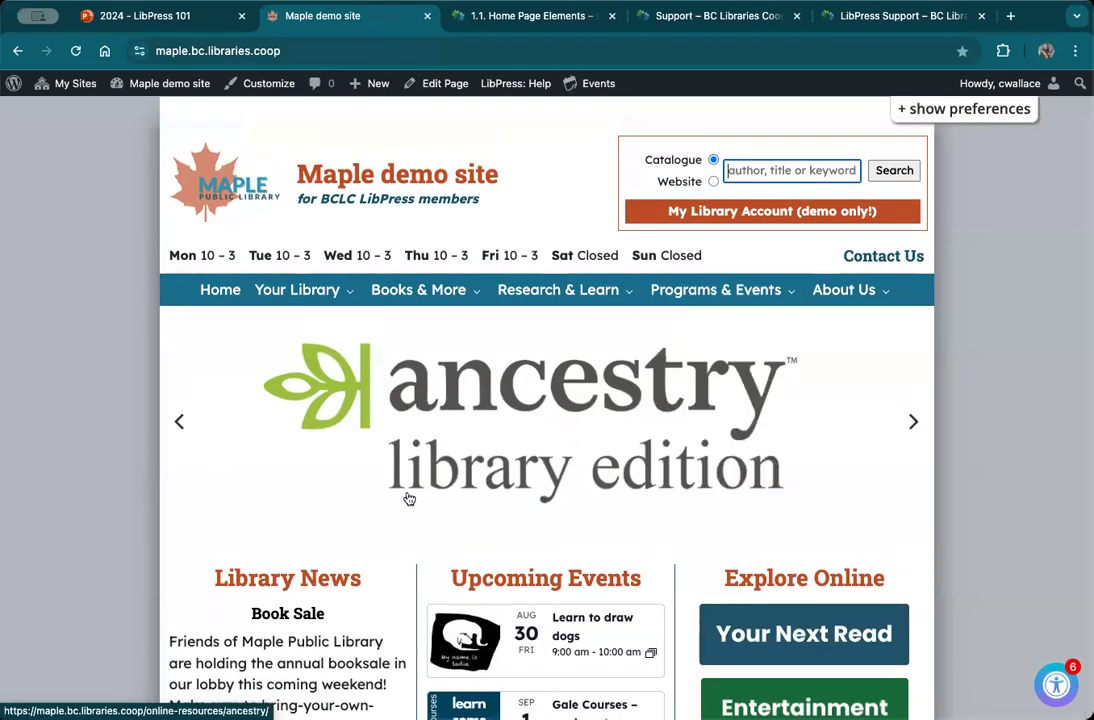
pyautogui.click(913, 424)
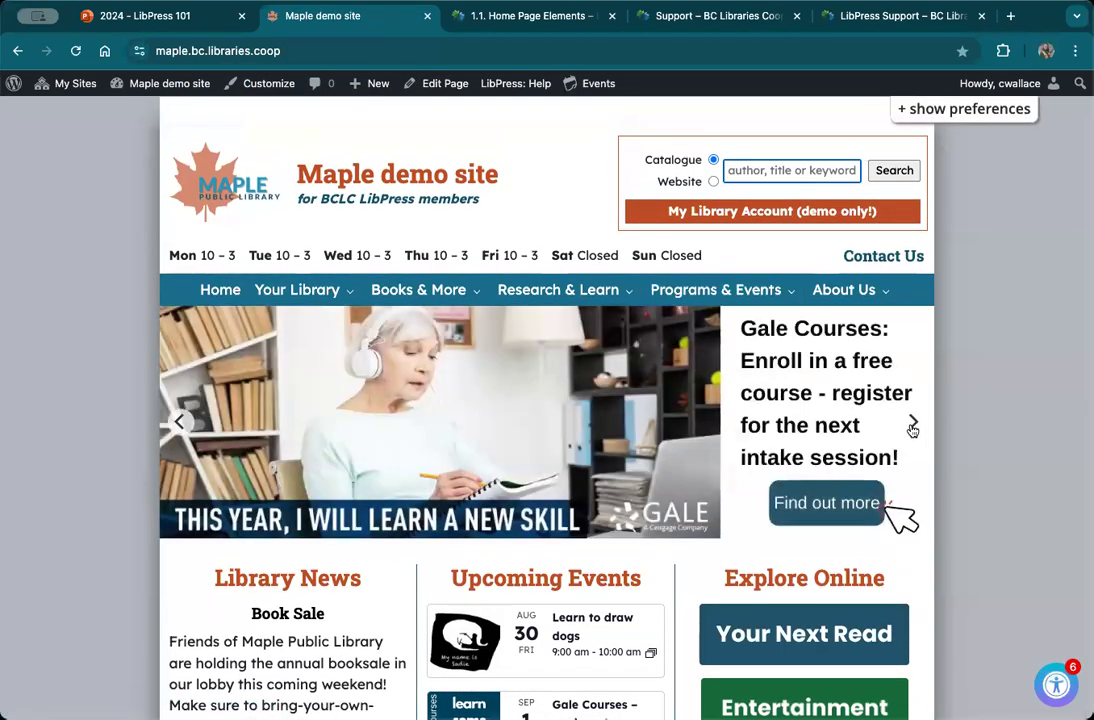
pyautogui.click(913, 424)
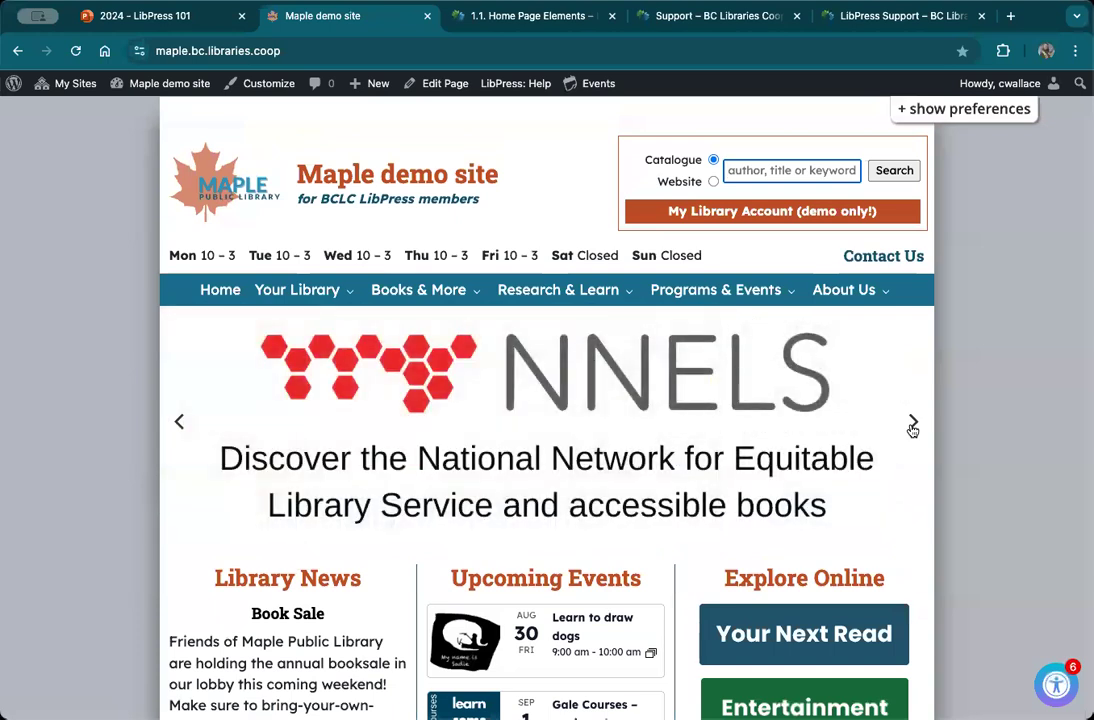
pyautogui.click(912, 424)
pyautogui.click(912, 424)
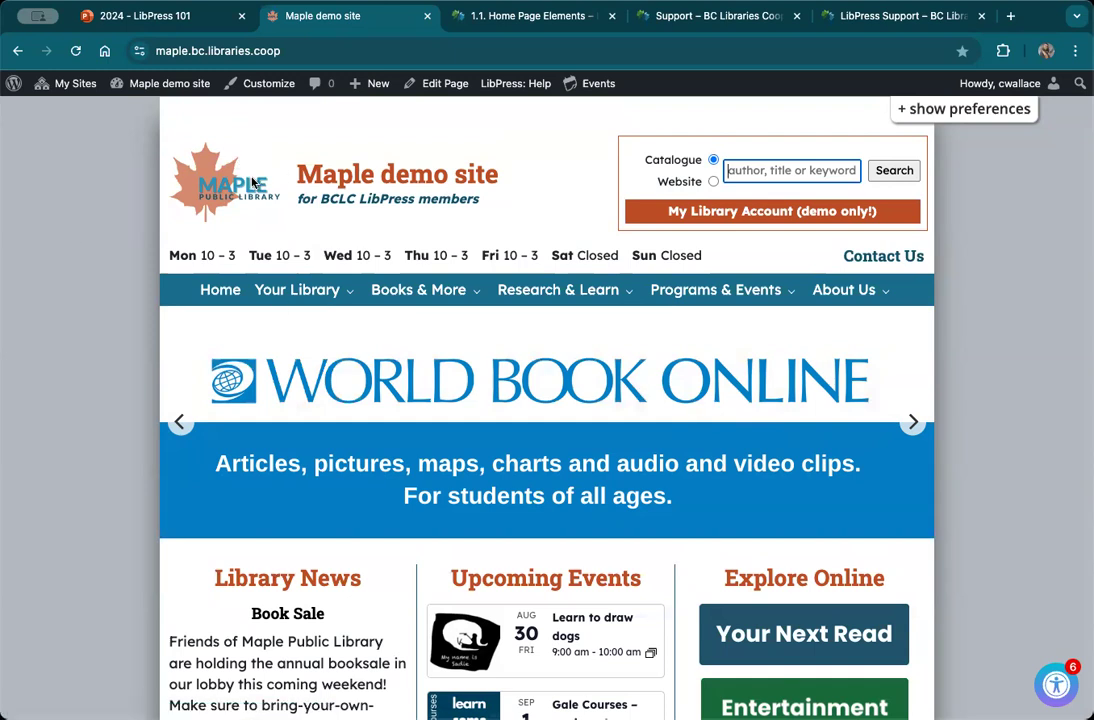
# Open the Slideshow Manager in the site's admin area and examine the active slideshow's slides and the available slide images
pyautogui.moveTo(178, 96)
pyautogui.click(137, 111)
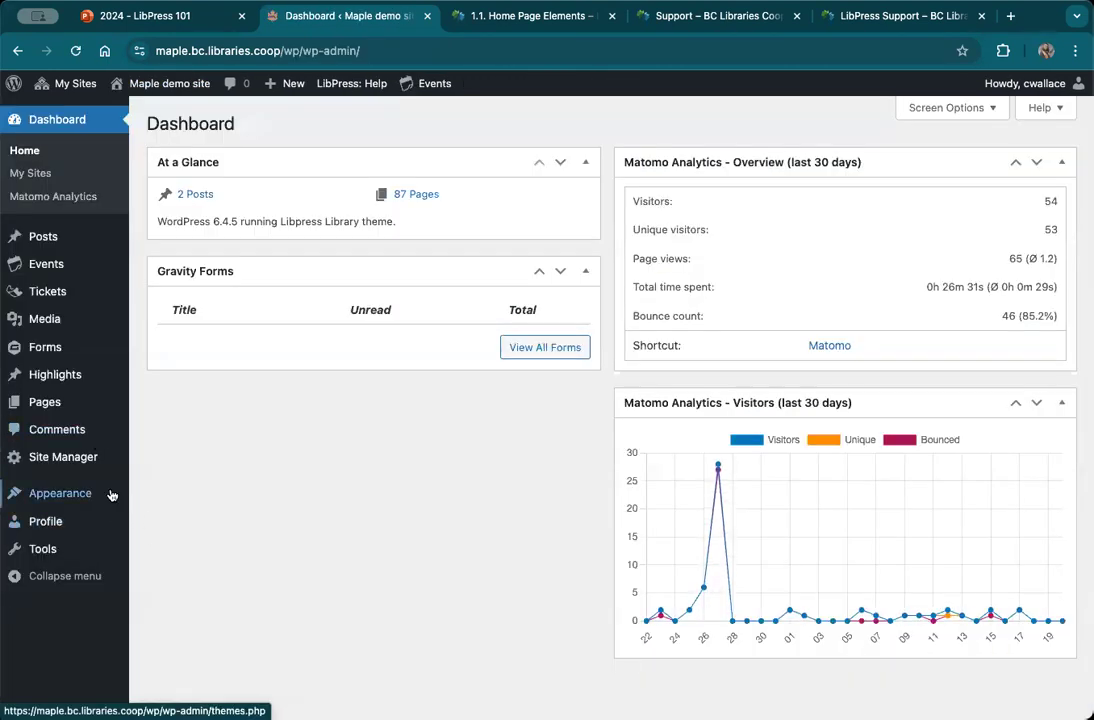
pyautogui.moveTo(78, 460)
pyautogui.click(172, 621)
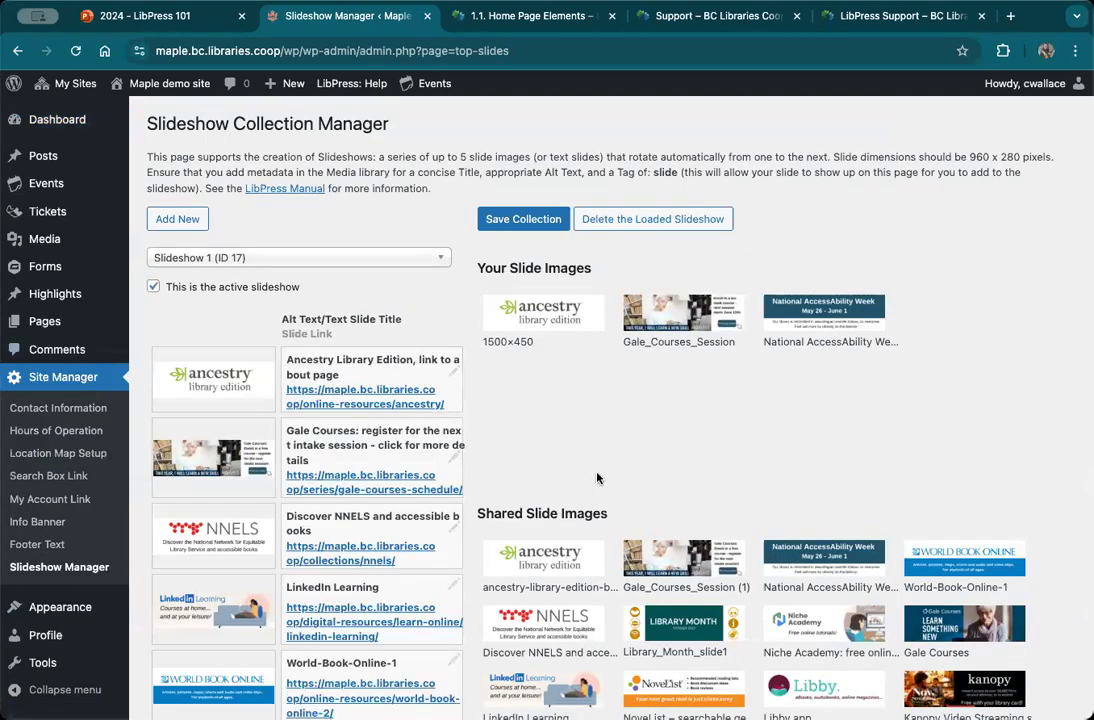
pyautogui.scroll(-3, 594, 462)
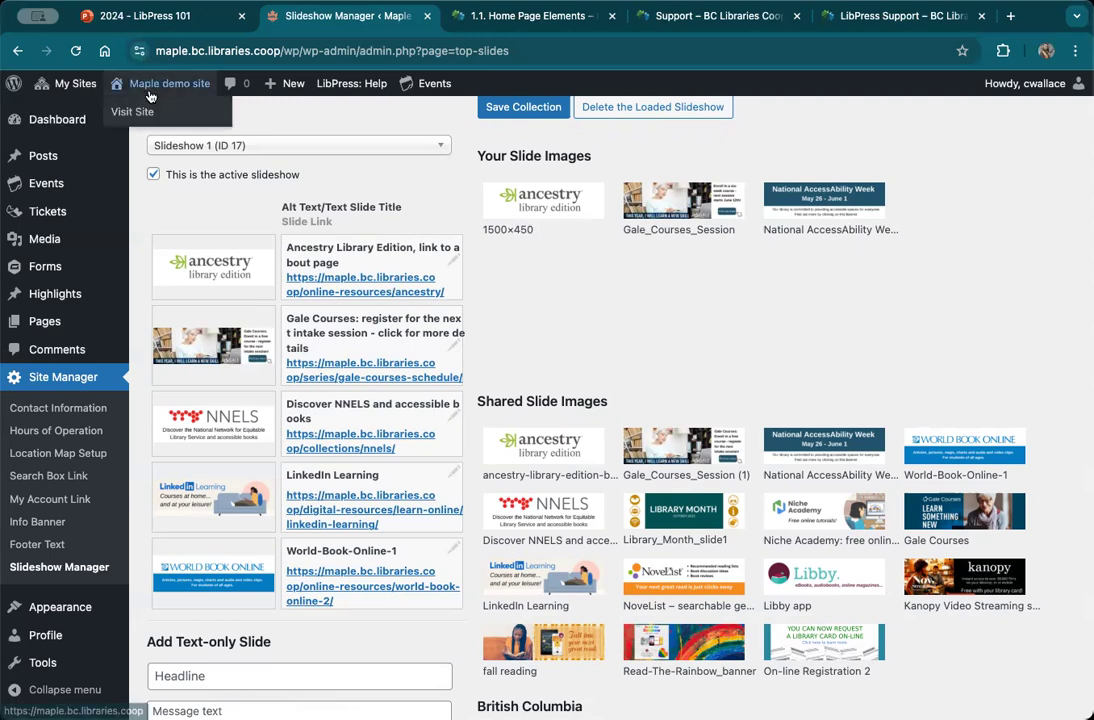
# Upload DnD_banner.jpg to the media library as a new media file
pyautogui.click(152, 240)
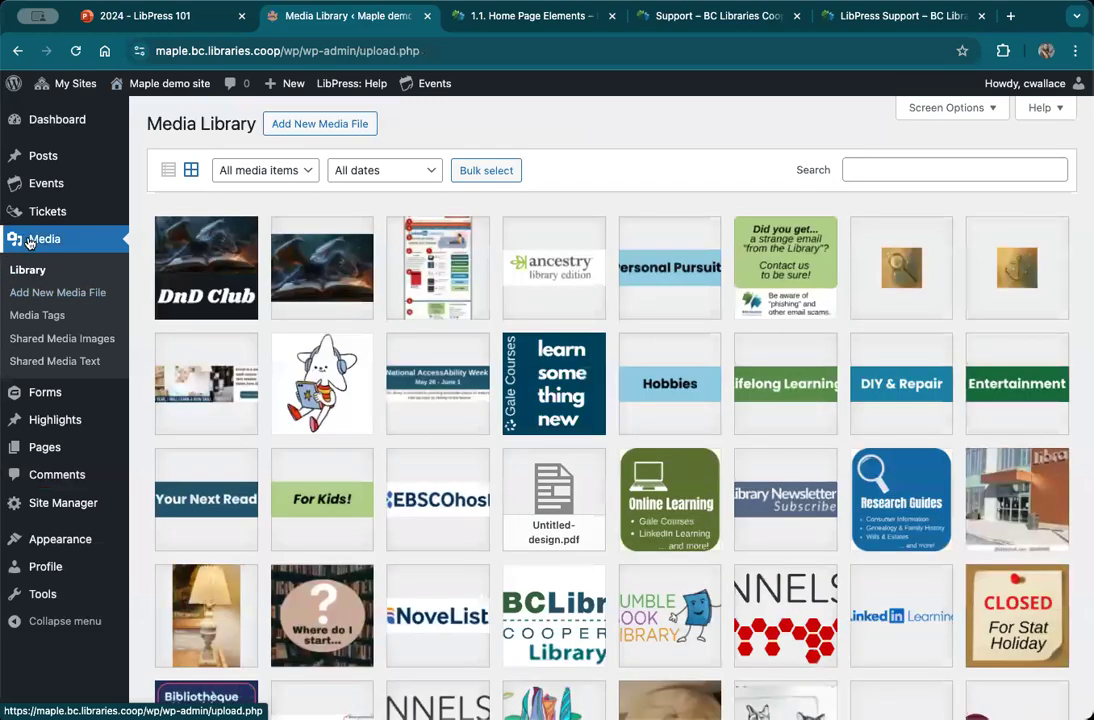
pyautogui.click(316, 134)
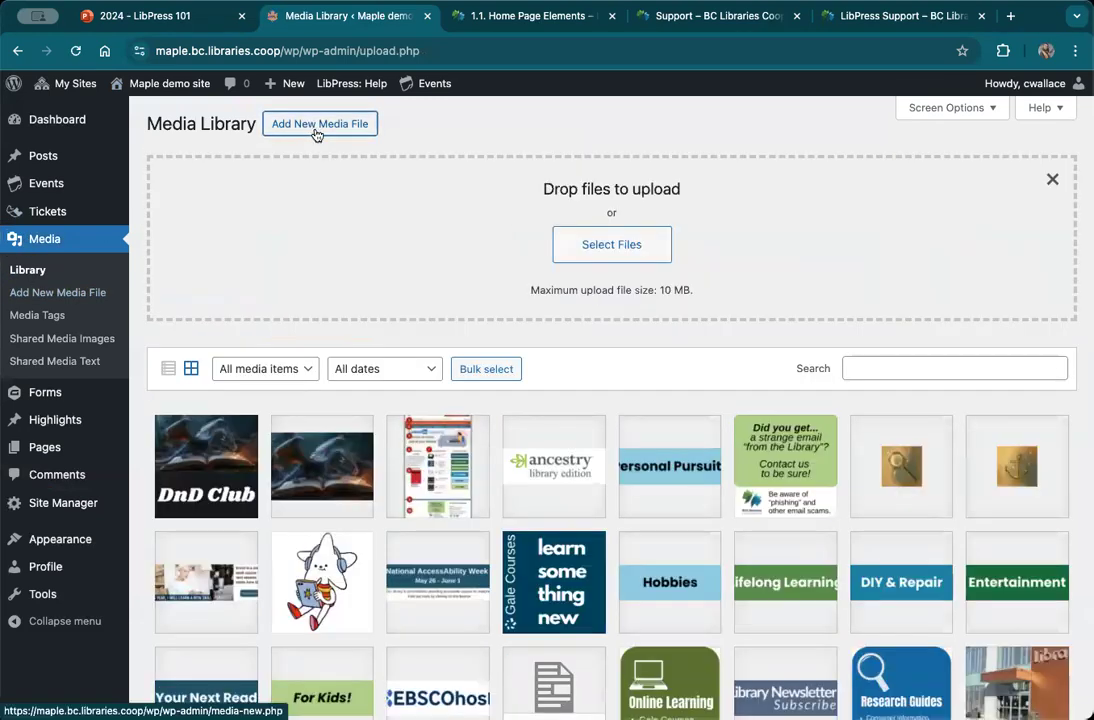
pyautogui.click(571, 246)
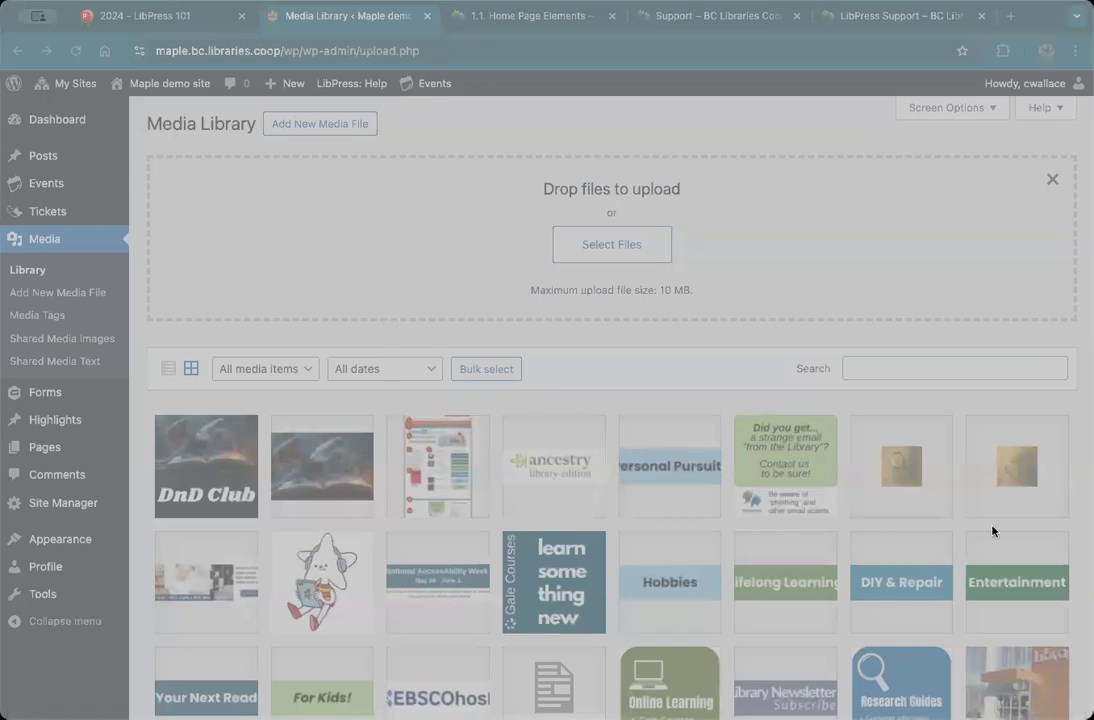
pyautogui.moveTo(823, 541); pyautogui.dragTo(821, 545)
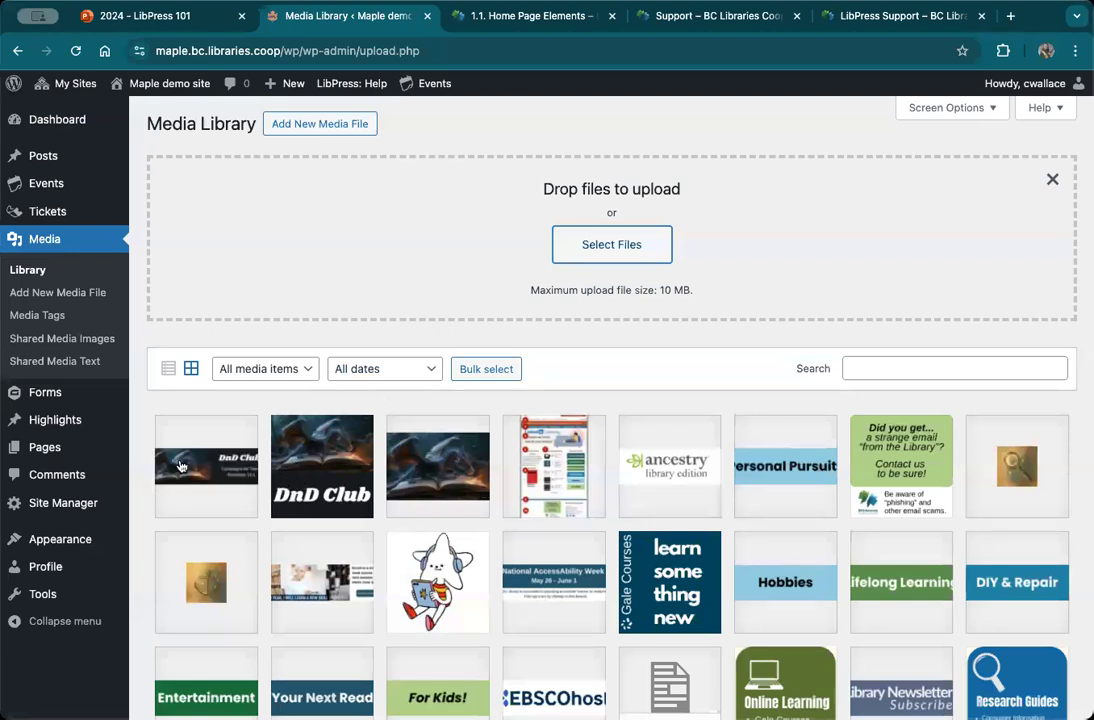
# Add the media tag "slide" to the DnD_banner image and close its attachment details
pyautogui.click(170, 480)
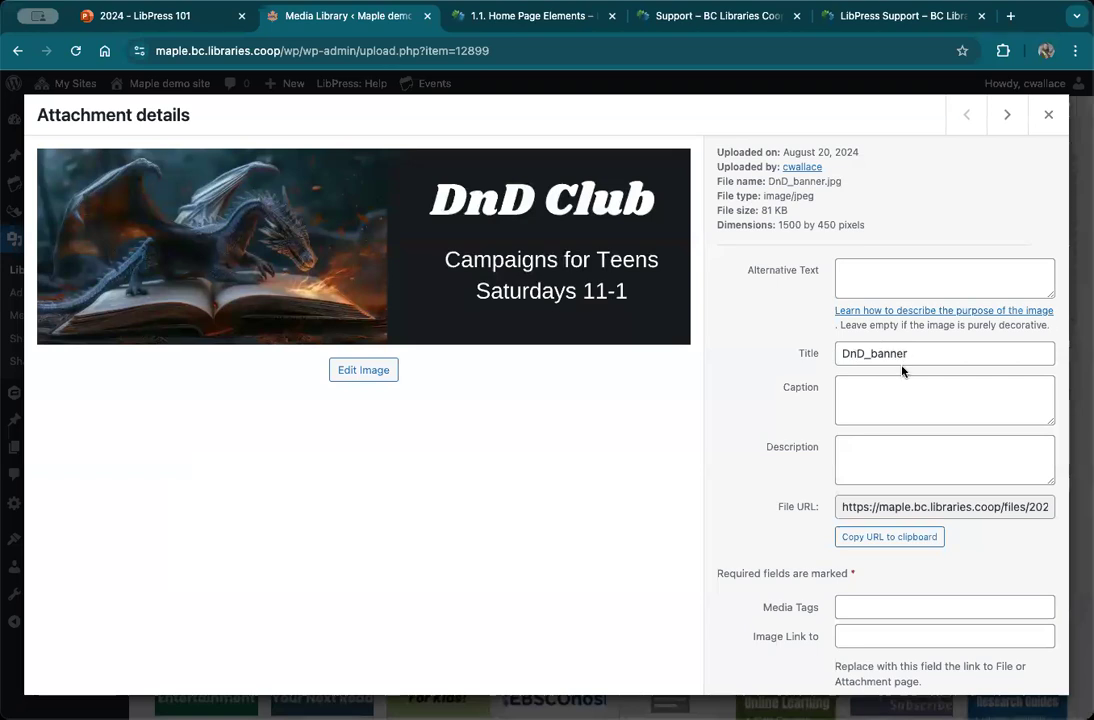
pyautogui.click(865, 610)
pyautogui.write('slide')
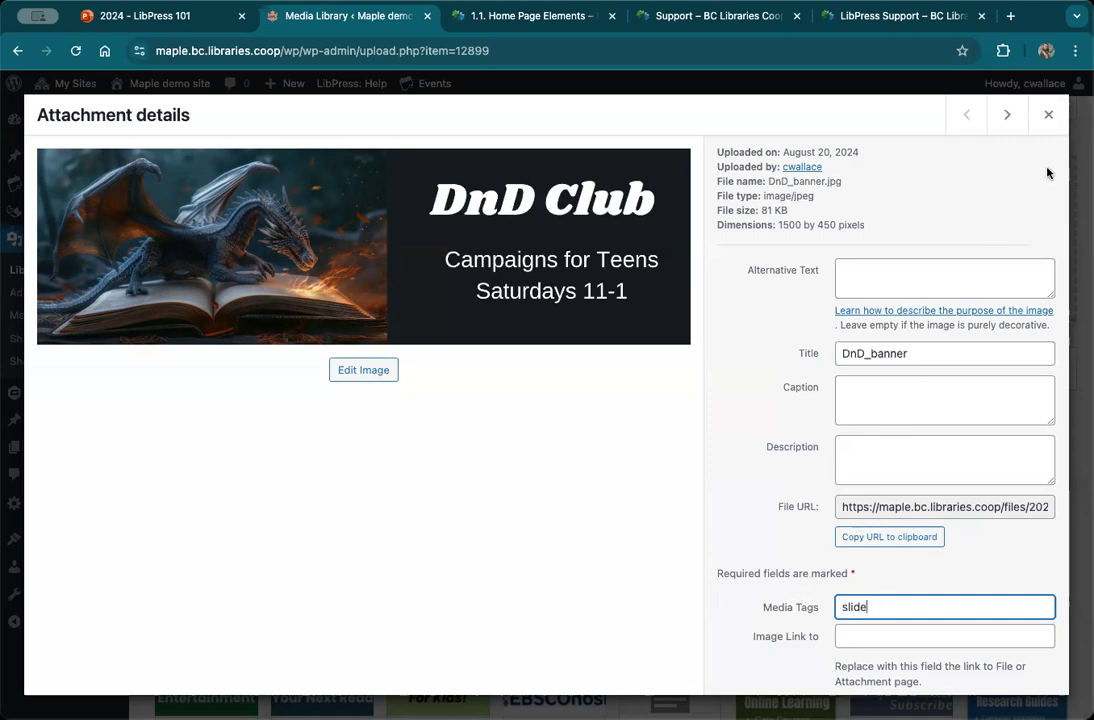
pyautogui.click(1048, 115)
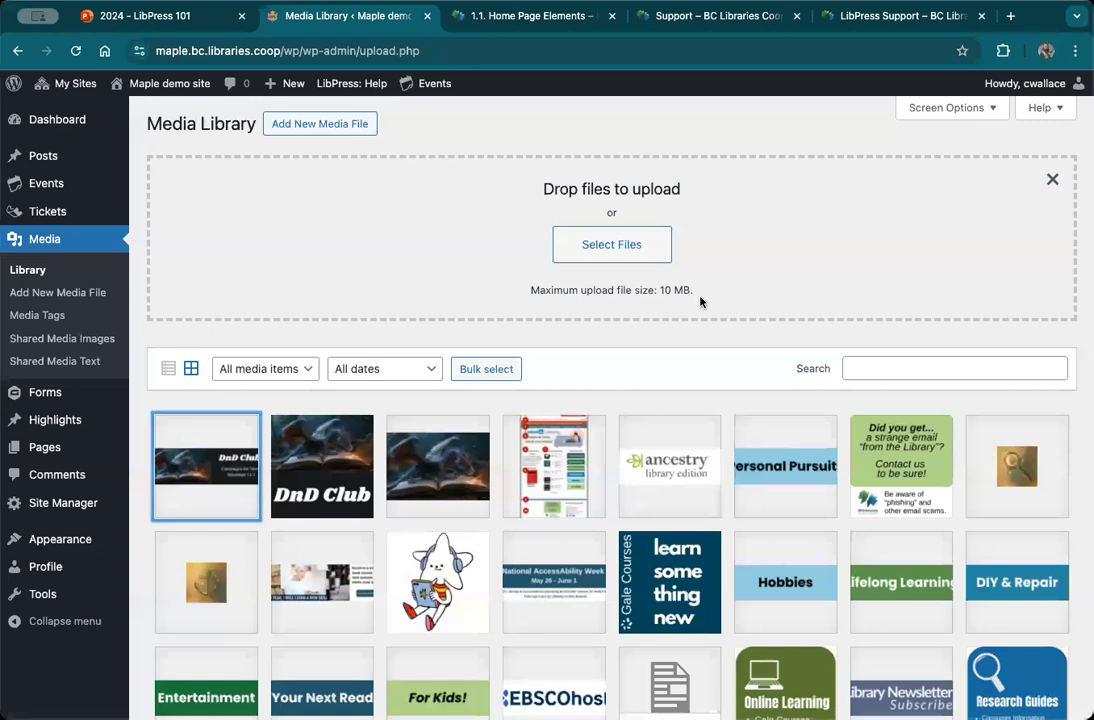
# In the Slideshow Manager, replace the Ancestry slide at the start of the active slideshow with the DnD_banner image
pyautogui.moveTo(54, 505)
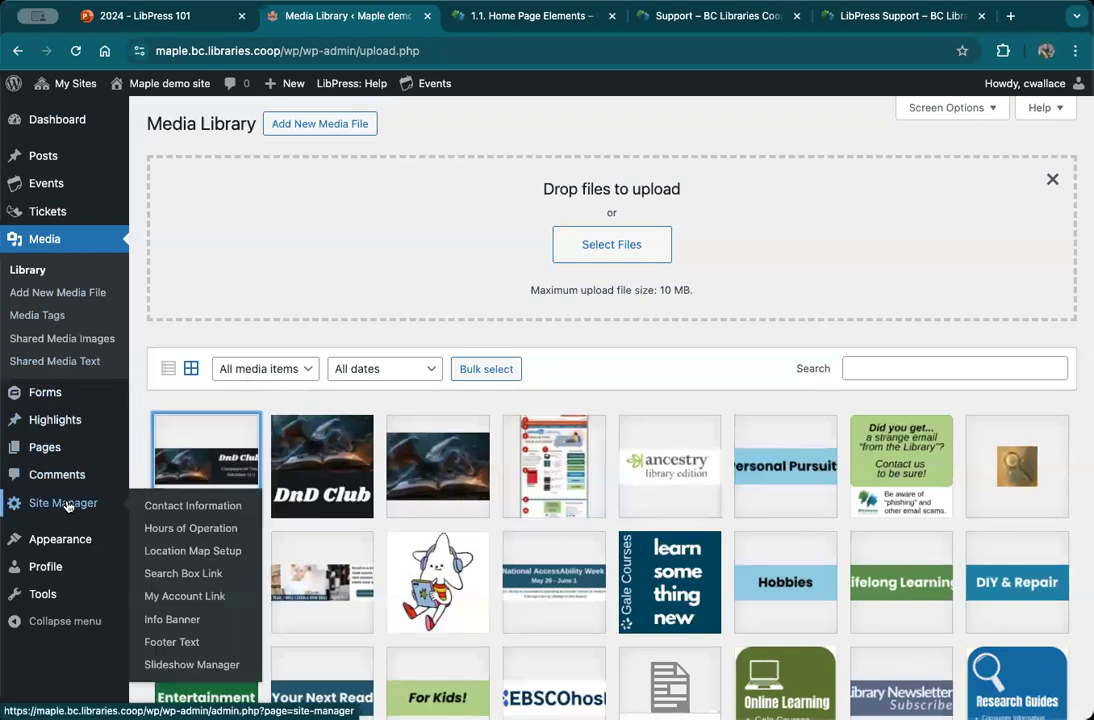
pyautogui.click(173, 665)
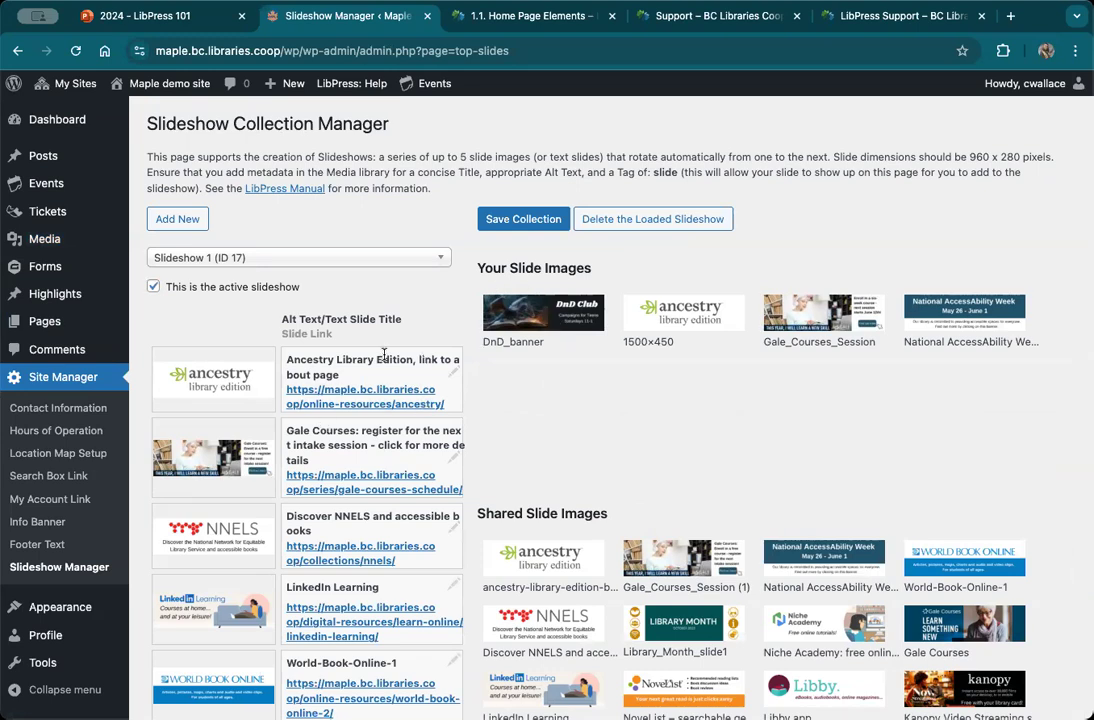
pyautogui.scroll(-1, 440, 350)
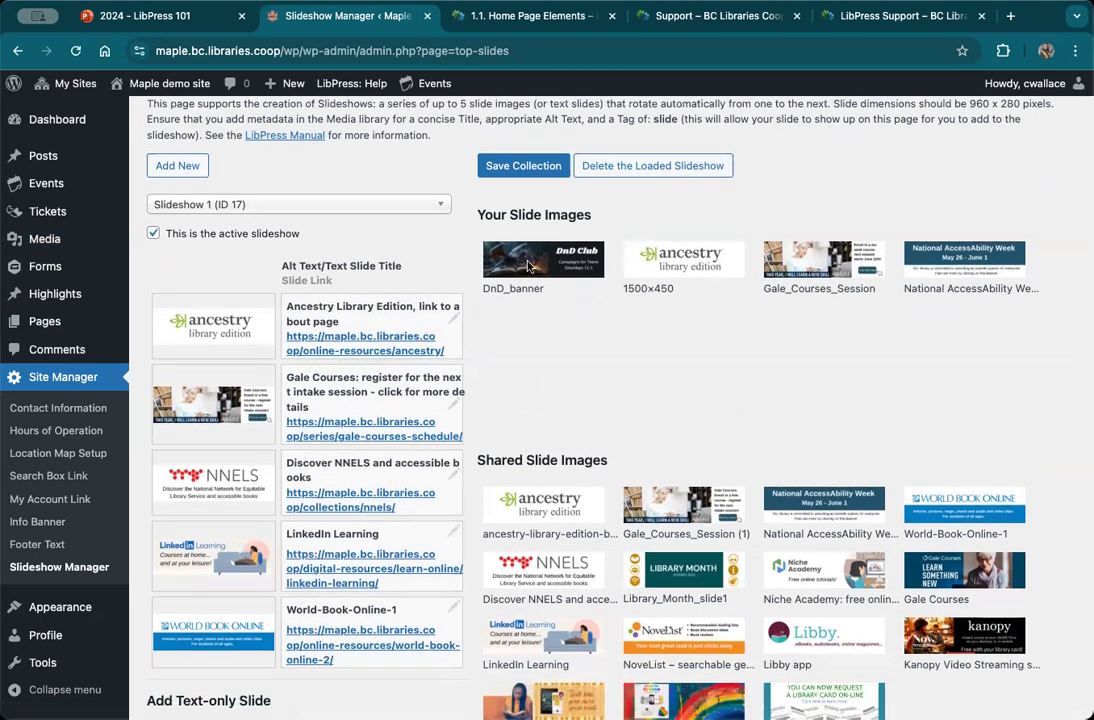
pyautogui.moveTo(535, 258); pyautogui.dragTo(230, 295)
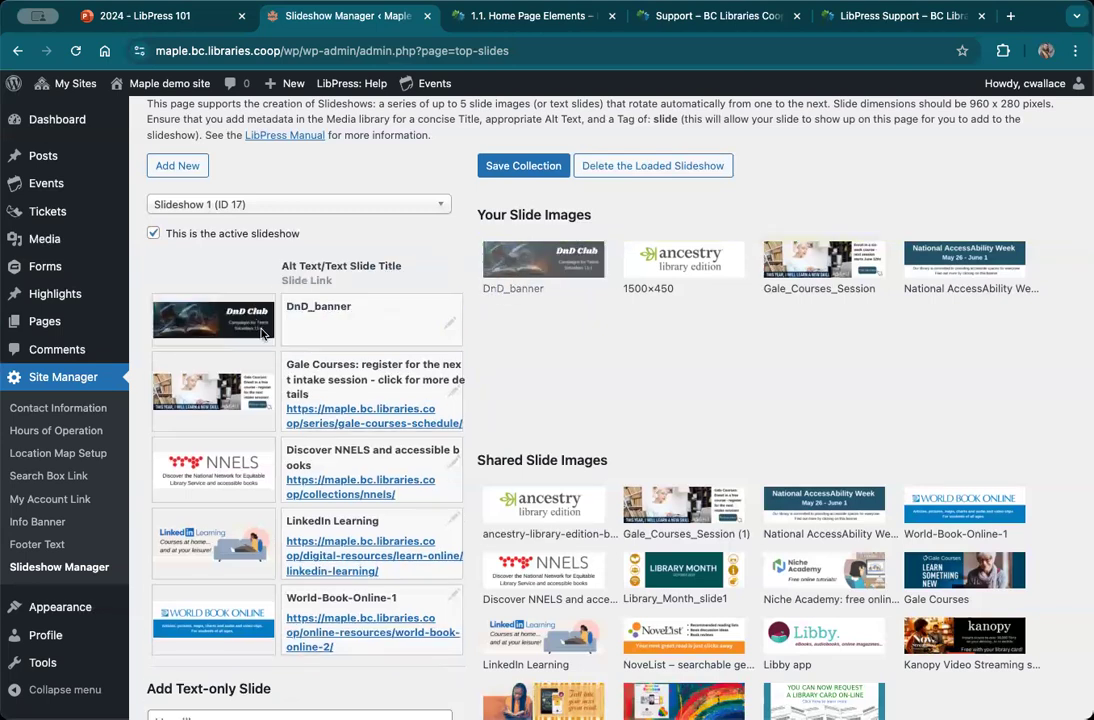
# Set the DnD_banner slide's alt text to "Link to information about the DnD Club, Campaign for Teens, Saturdays 11-1"
pyautogui.click(449, 322)
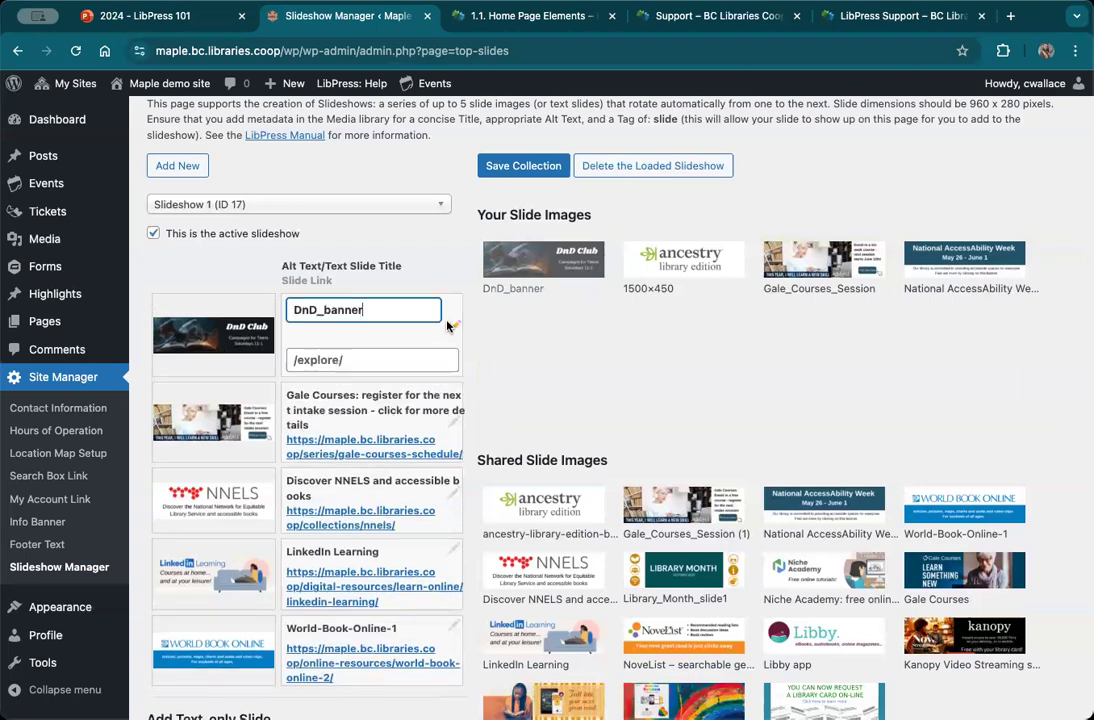
pyautogui.moveTo(436, 310); pyautogui.dragTo(282, 311)
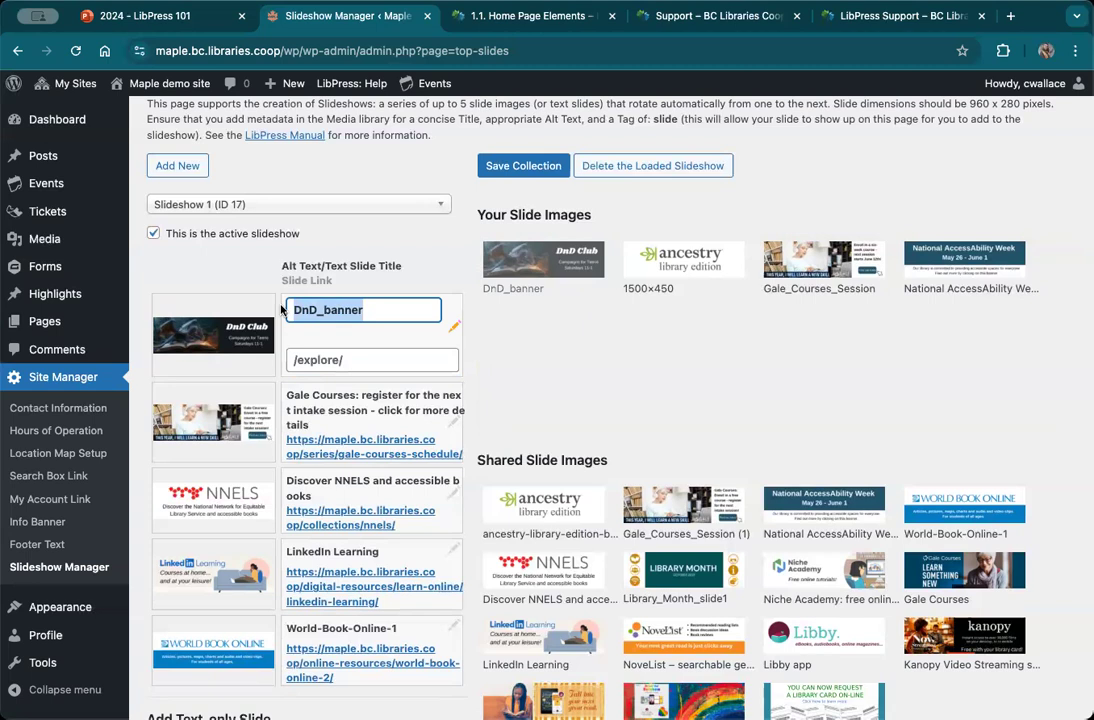
pyautogui.write('Link')
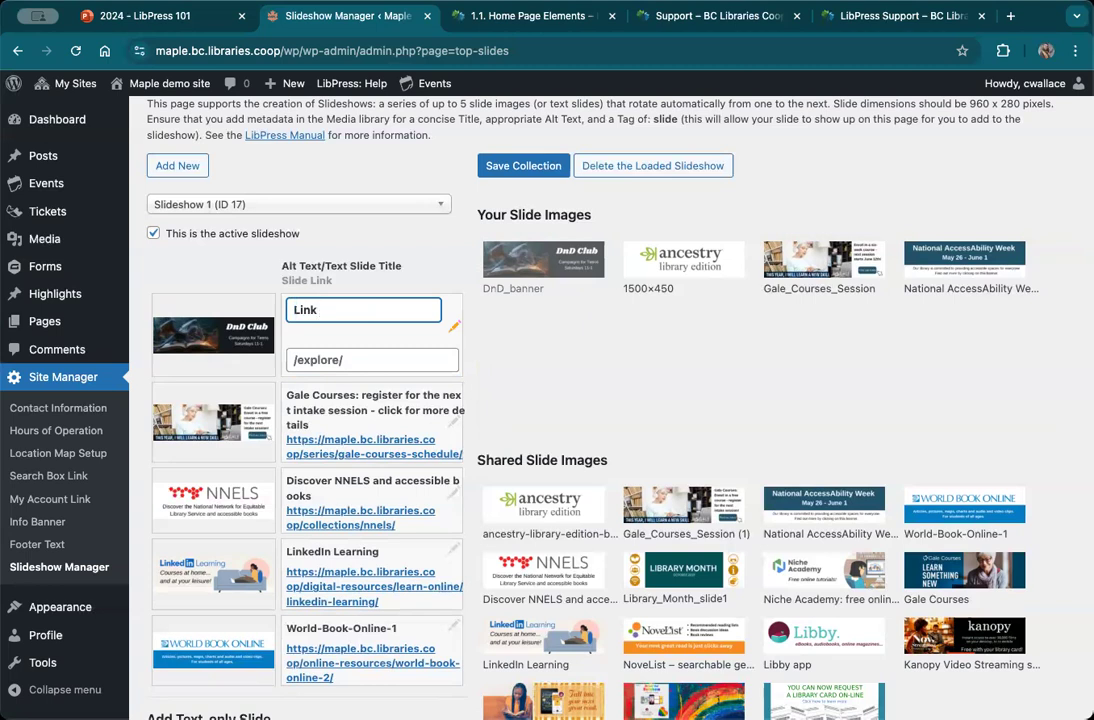
pyautogui.write('to information abou')
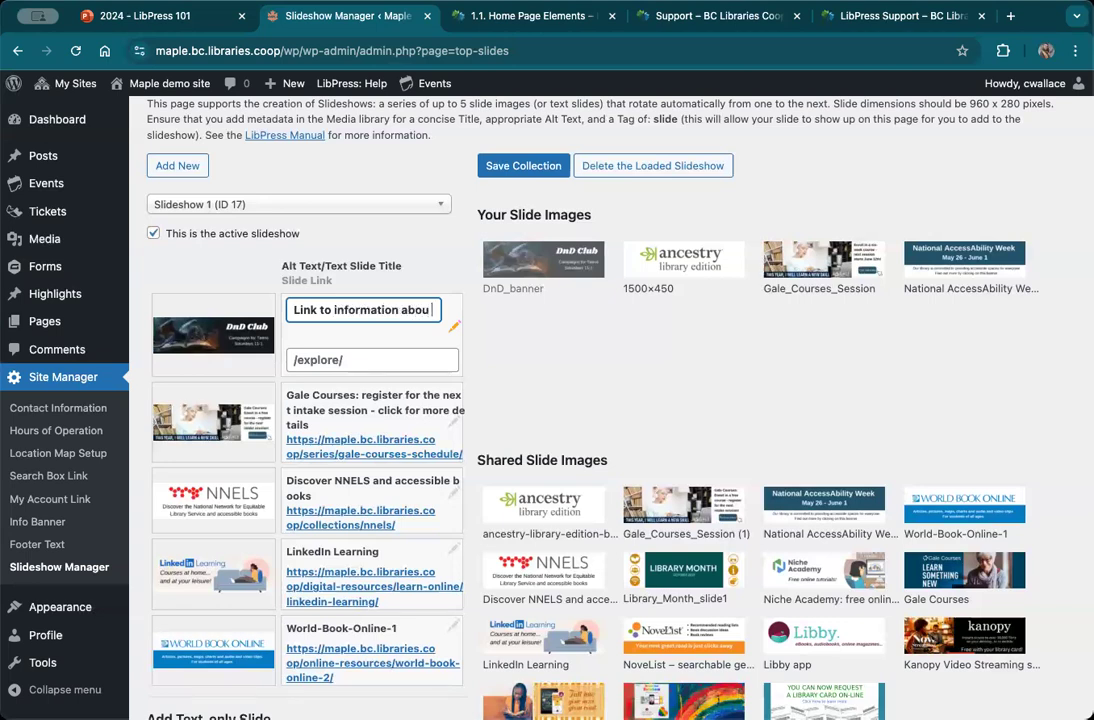
pyautogui.write('t the Dnd')
pyautogui.write('Club')
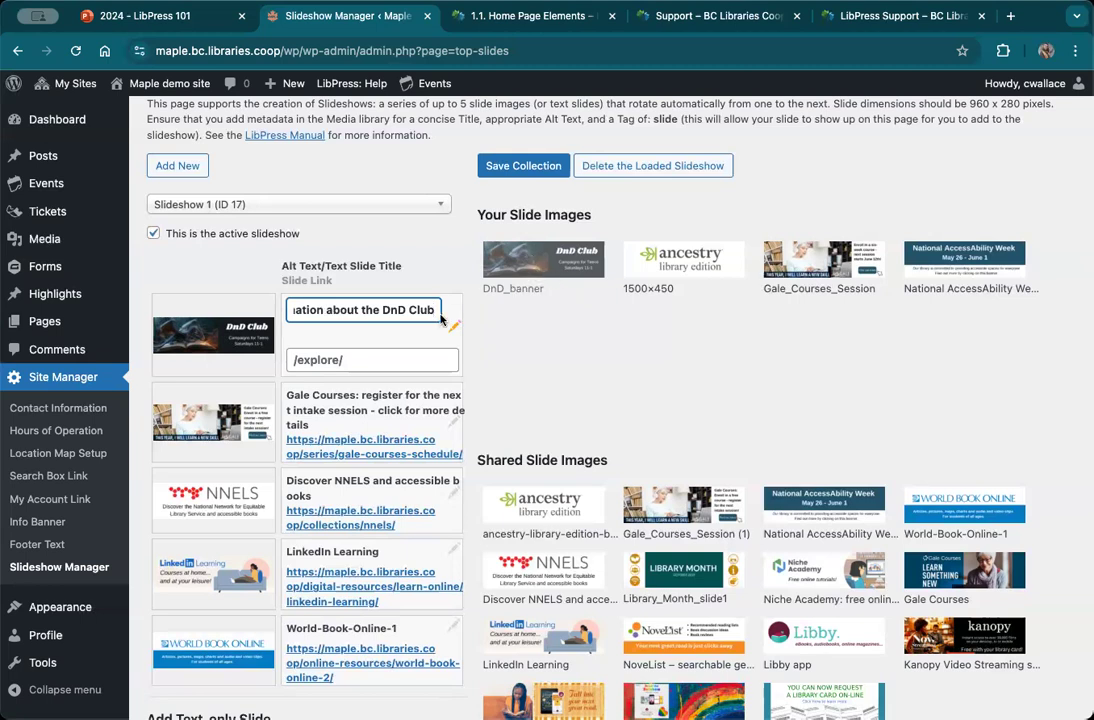
pyautogui.write(', Camp')
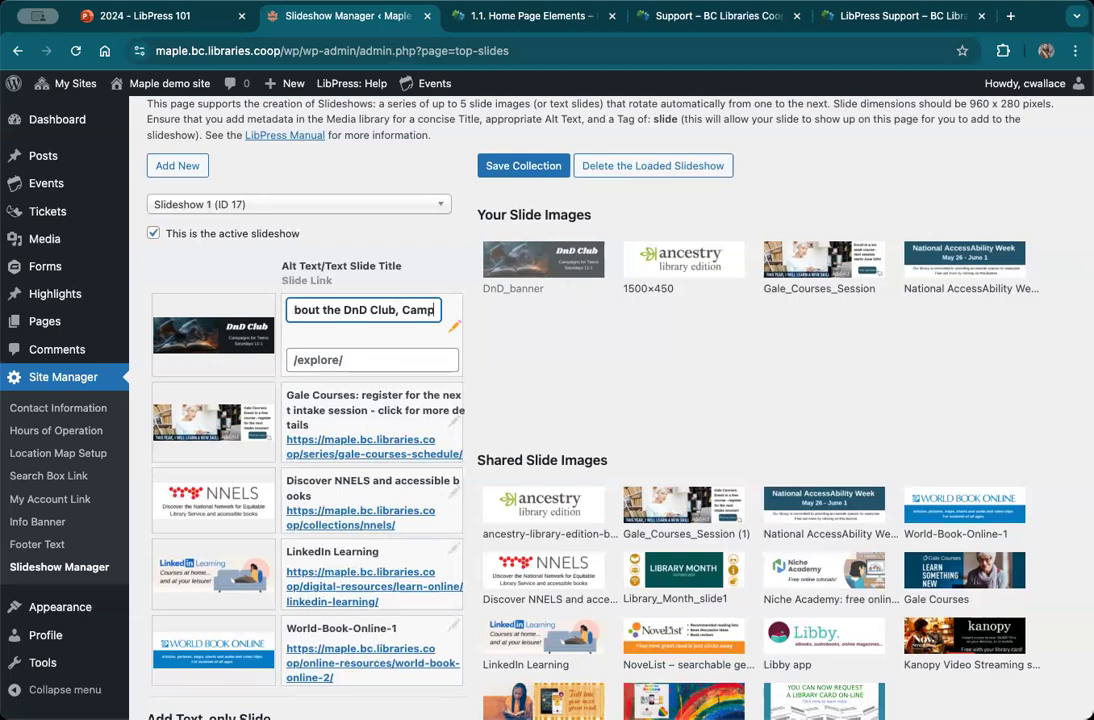
pyautogui.write('aign for Teen')
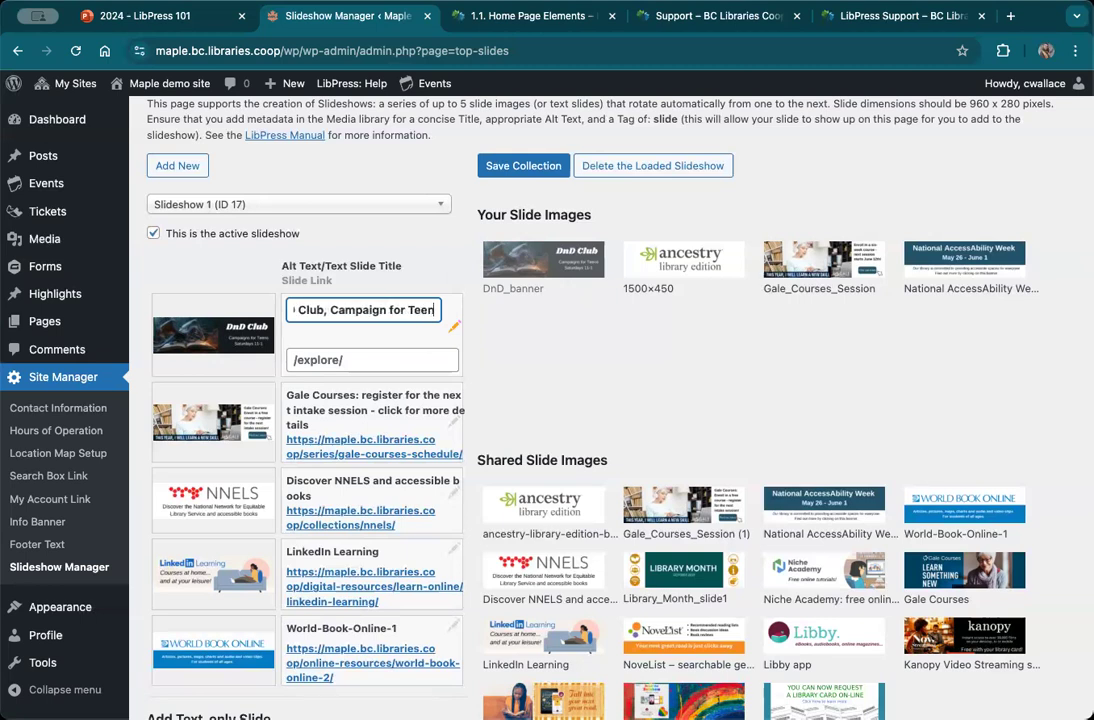
pyautogui.write('s, Saturda')
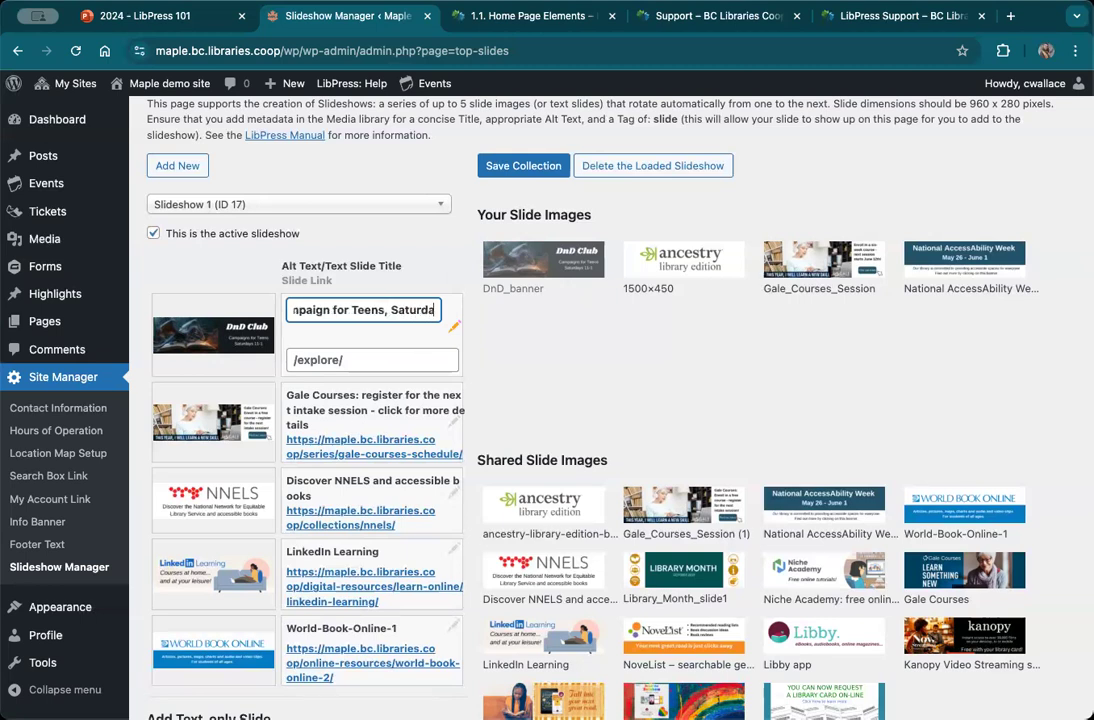
pyautogui.write('ys 11-2')
pyautogui.press('BackSpace')
pyautogui.write('1')
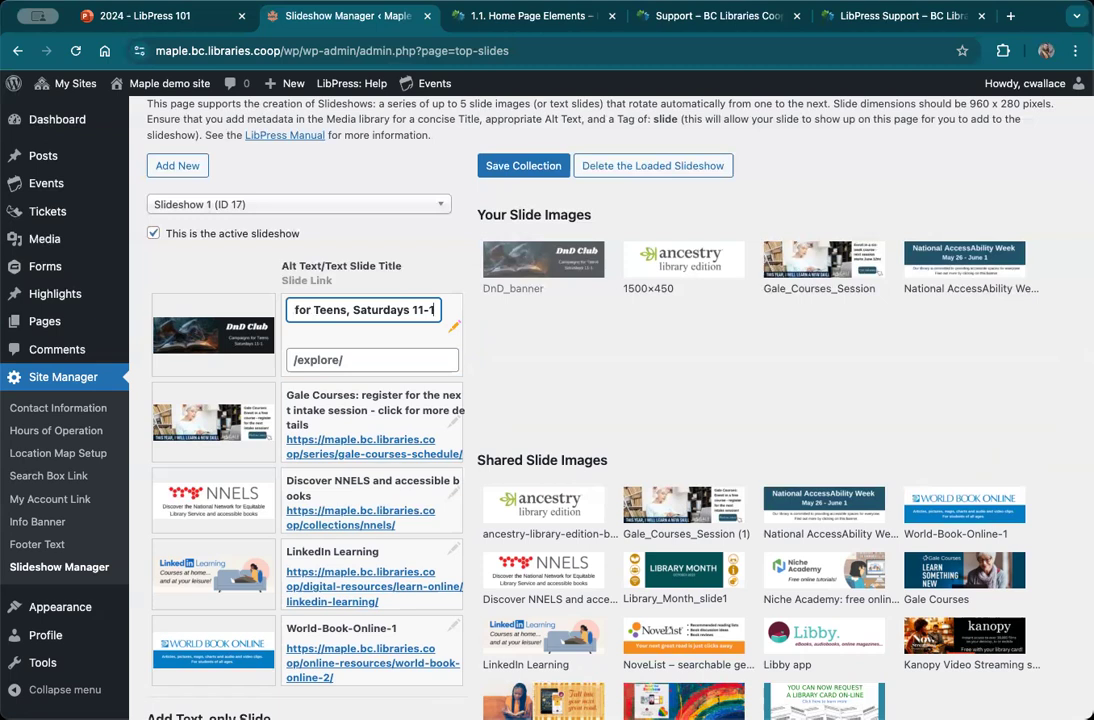
# Open the Dungeons & Dragons series page on the Maple demo site in the LibPress Manual's browser tab and copy its web address
pyautogui.click(494, 28)
pyautogui.click(385, 47)
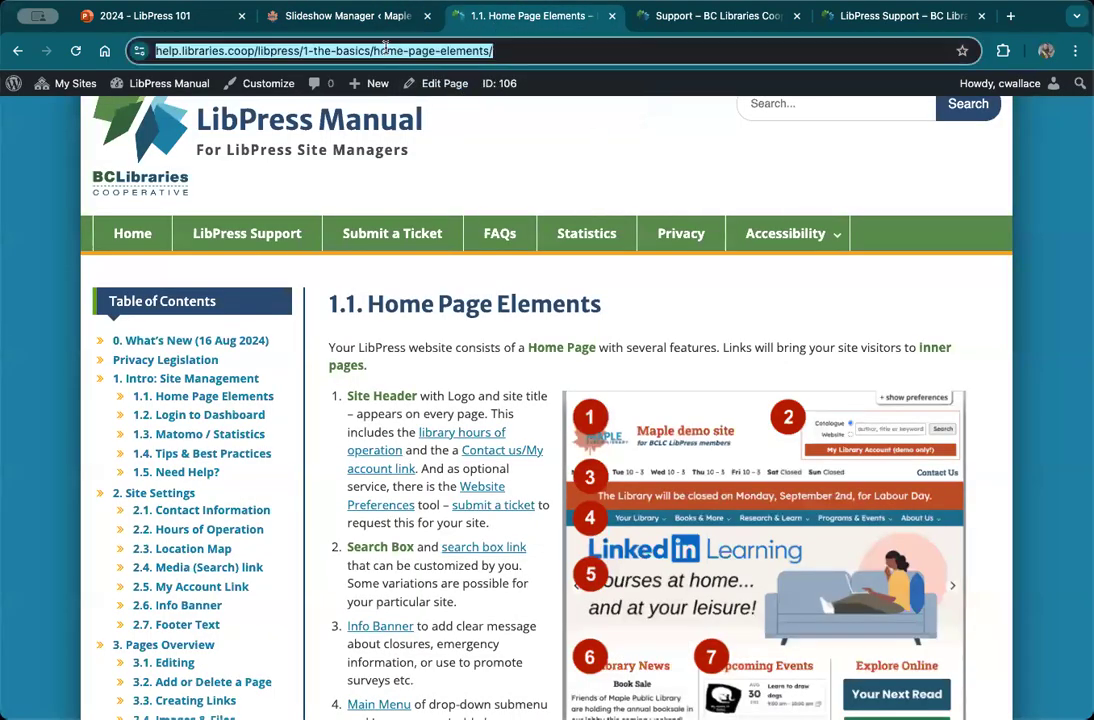
pyautogui.write('ma')
pyautogui.press('Return')
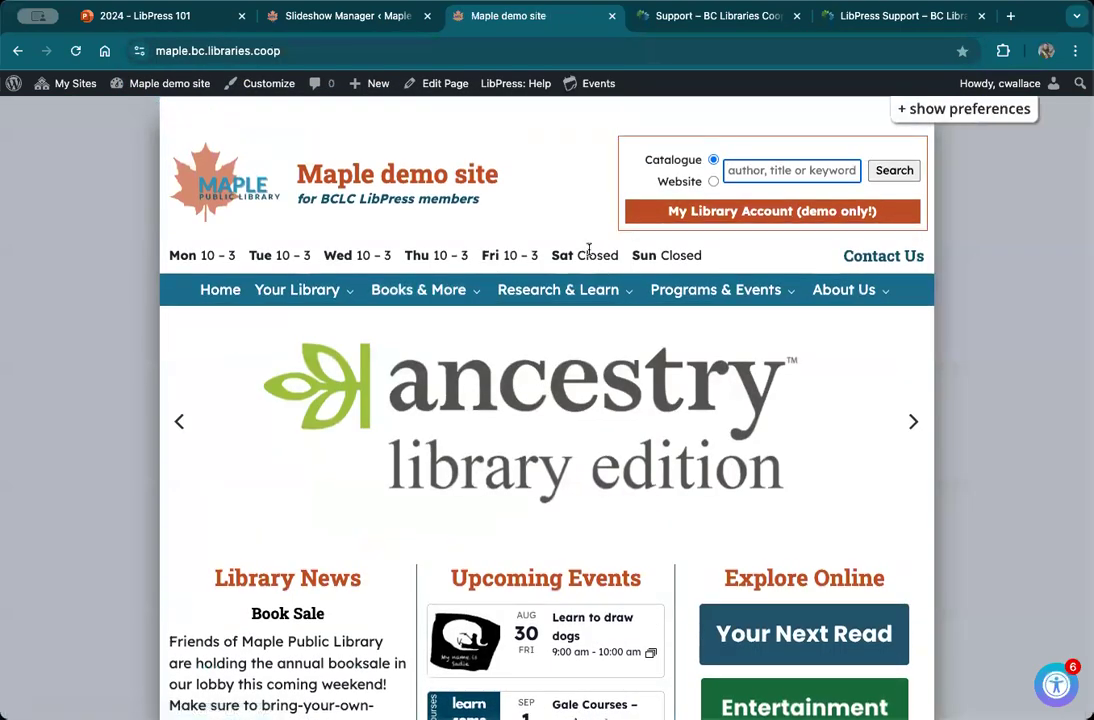
pyautogui.scroll(-1, 560, 585)
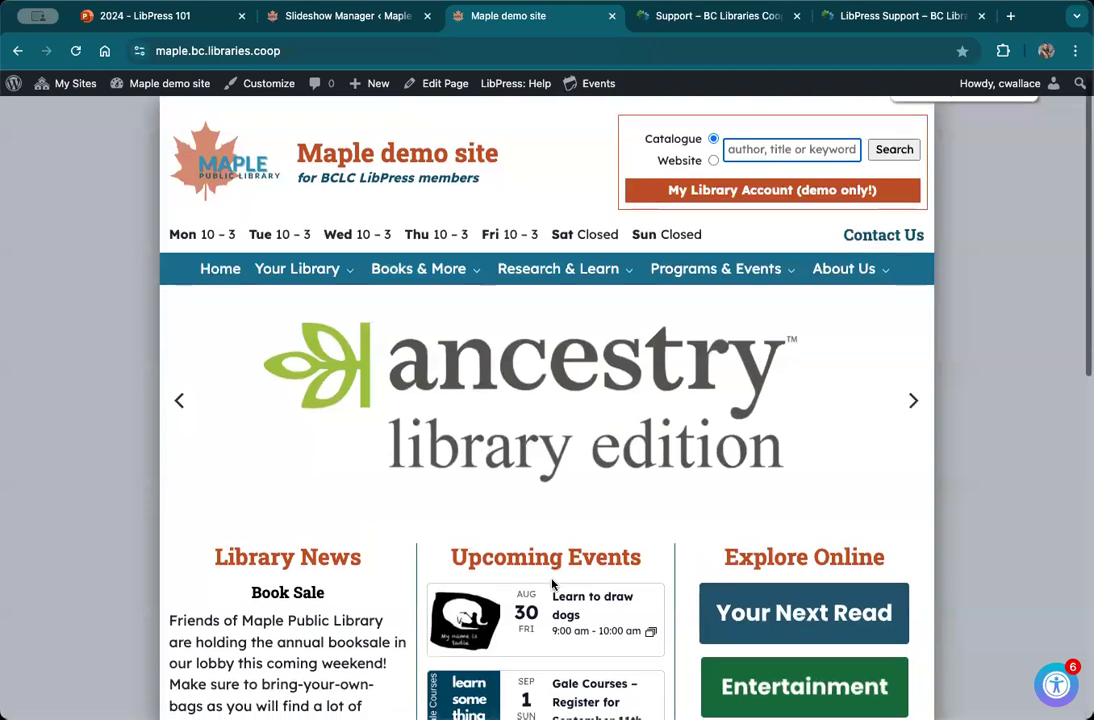
pyautogui.scroll(-5, 552, 585)
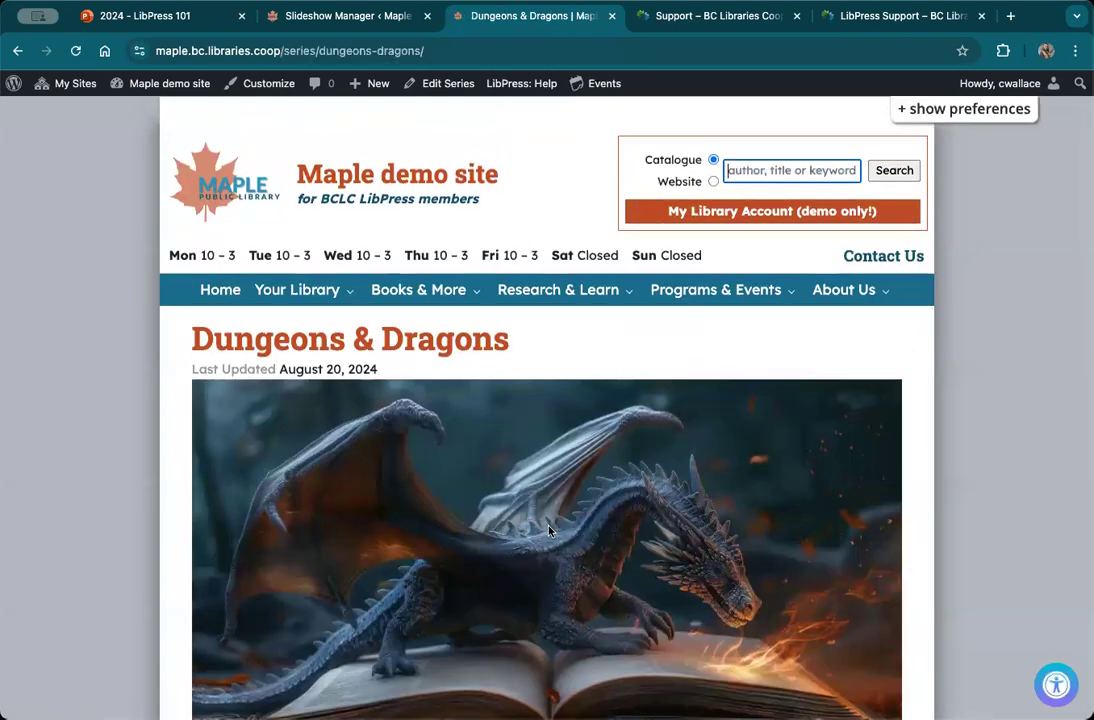
pyautogui.scroll(-2, 545, 522)
pyautogui.scroll(-2, 540, 515)
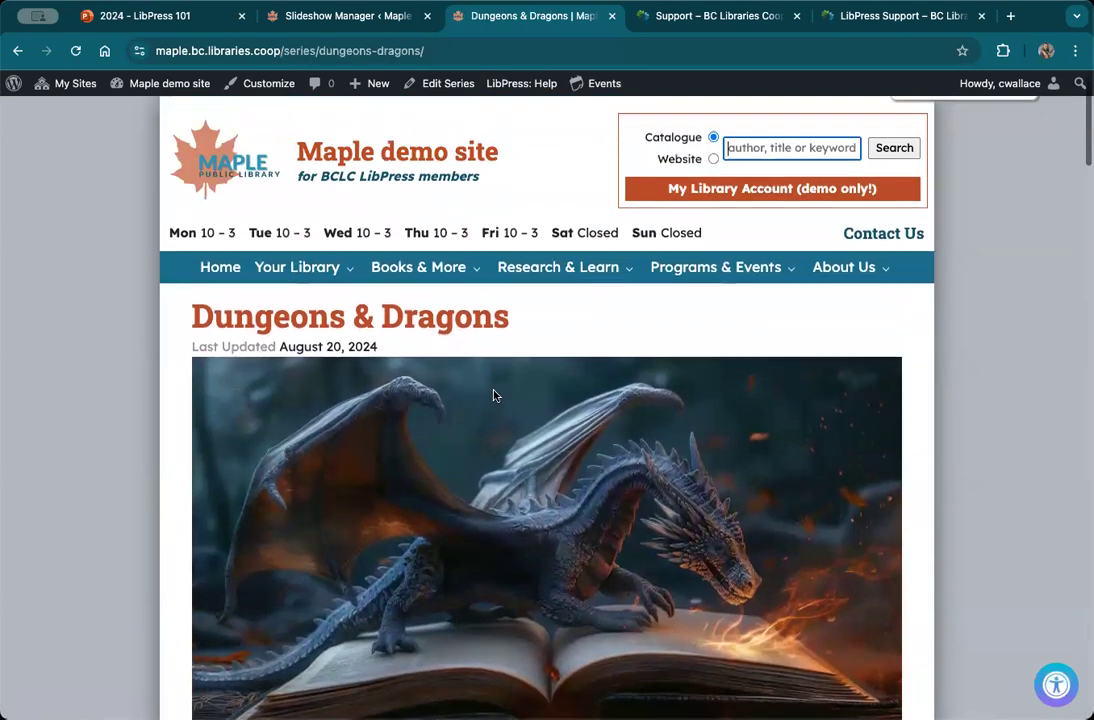
pyautogui.click(447, 52)
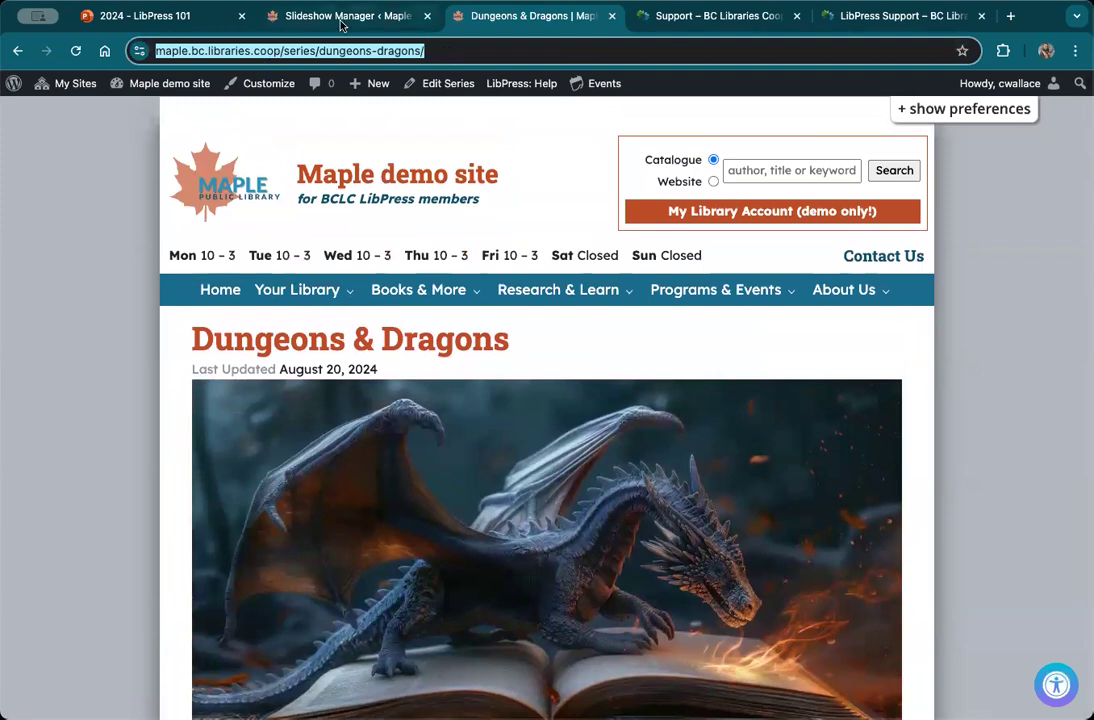
# Set the DnD_banner slide's link to the copied Dungeons & Dragons series page address and save the slideshow collection
pyautogui.click(293, 18)
pyautogui.click(356, 363)
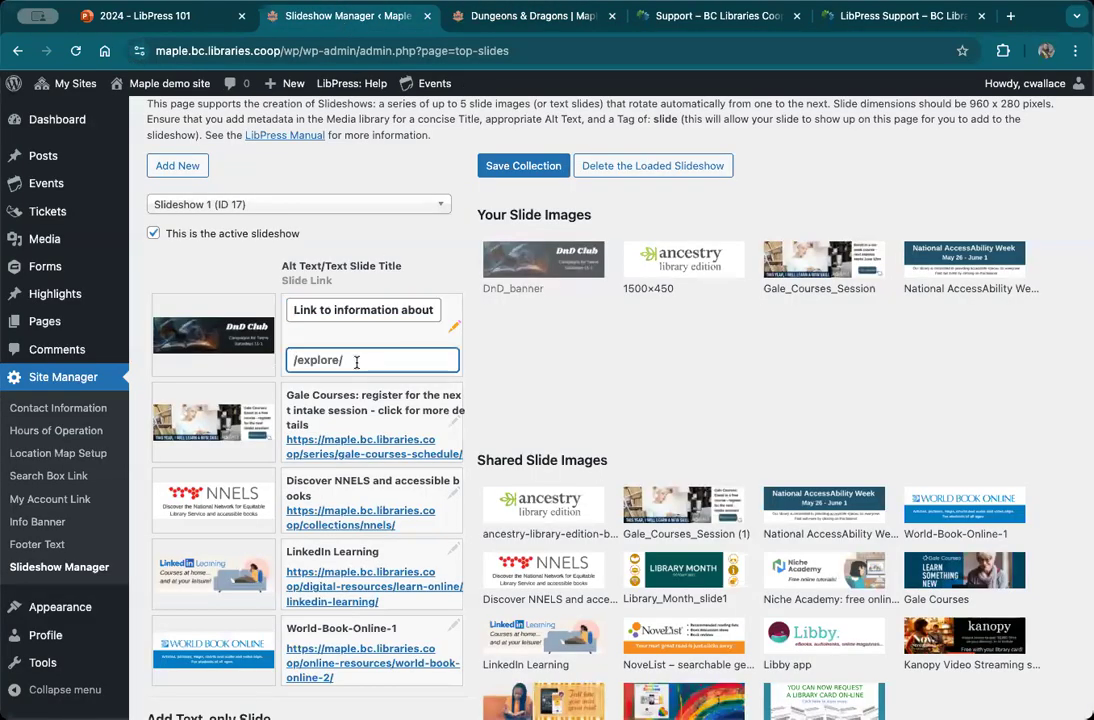
pyautogui.hotkey('ctrl', 'a')
pyautogui.hotkey('ctrl', 'v')
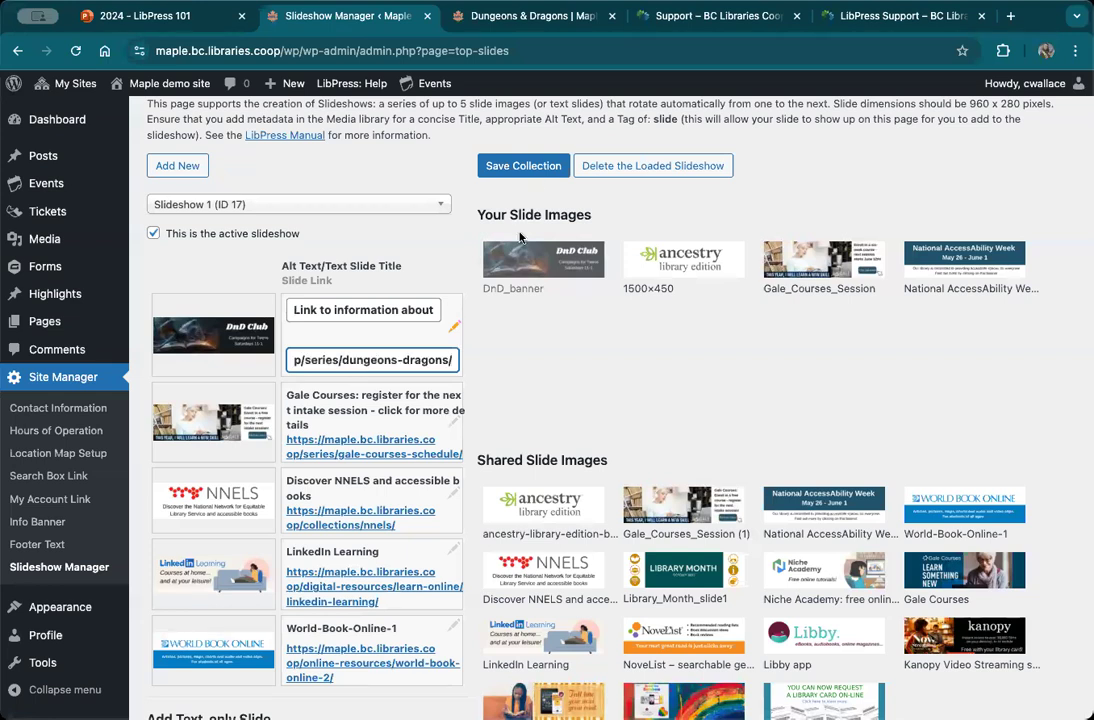
pyautogui.click(550, 167)
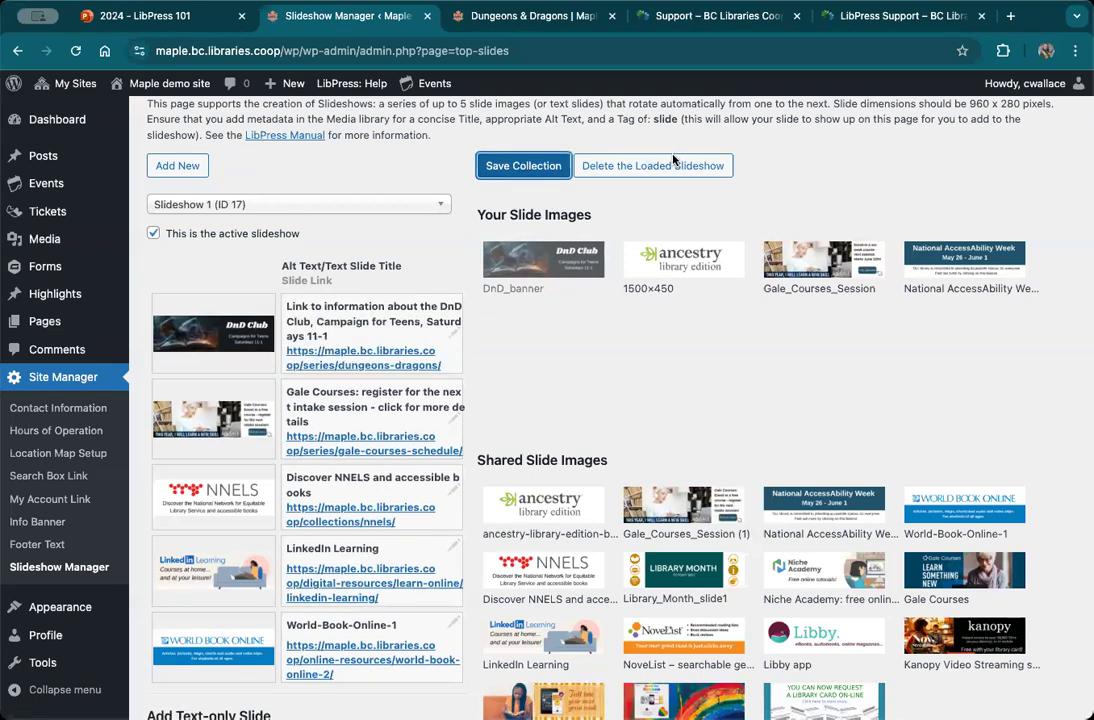
# Check the DnD Club slide on the public home page, follow its link, and look through the Dungeons & Dragons series page and its events
pyautogui.click(150, 83)
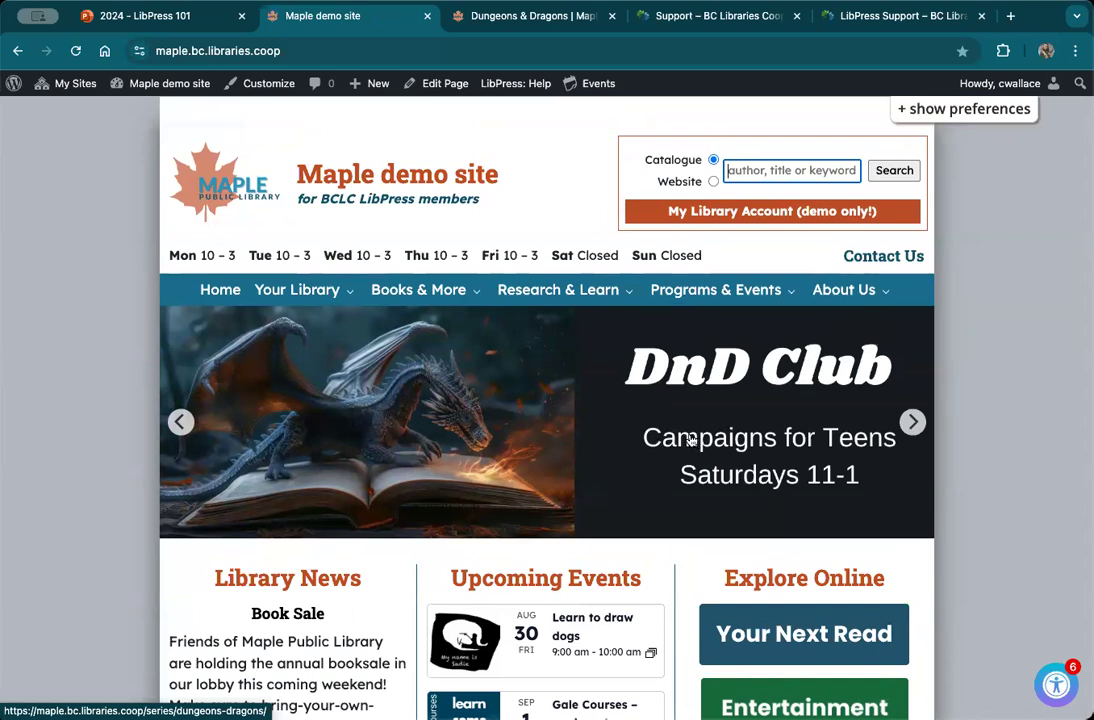
pyautogui.click(476, 443)
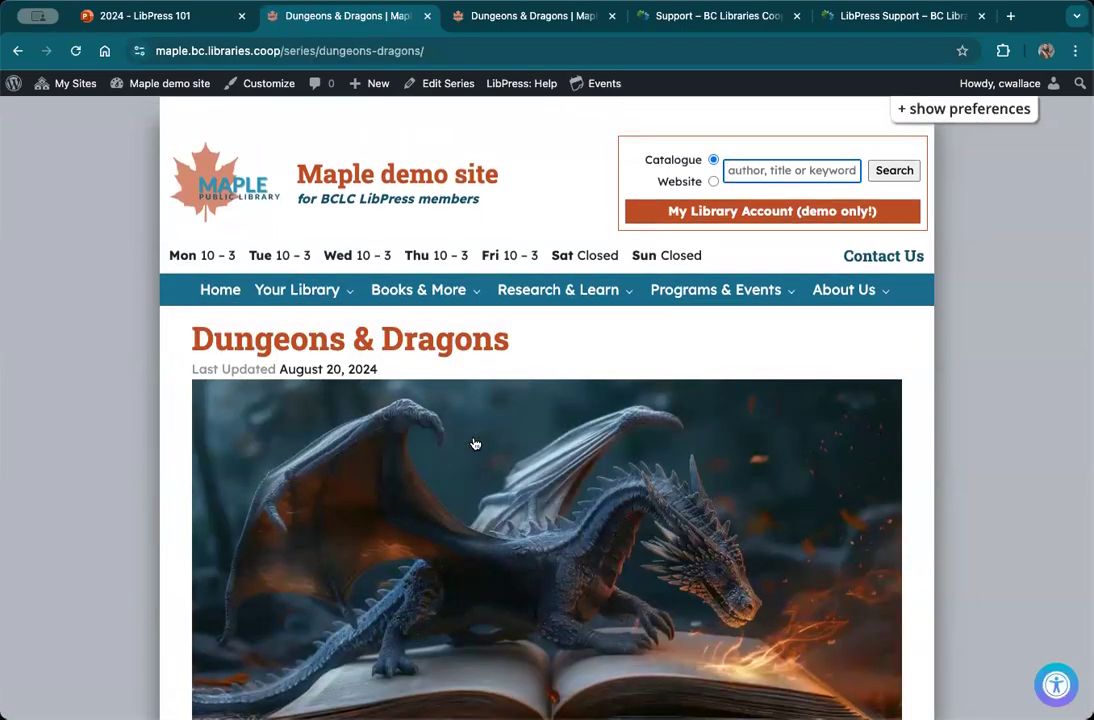
pyautogui.scroll(-5, 476, 443)
pyautogui.scroll(-3, 476, 443)
pyautogui.scroll(10, 476, 443)
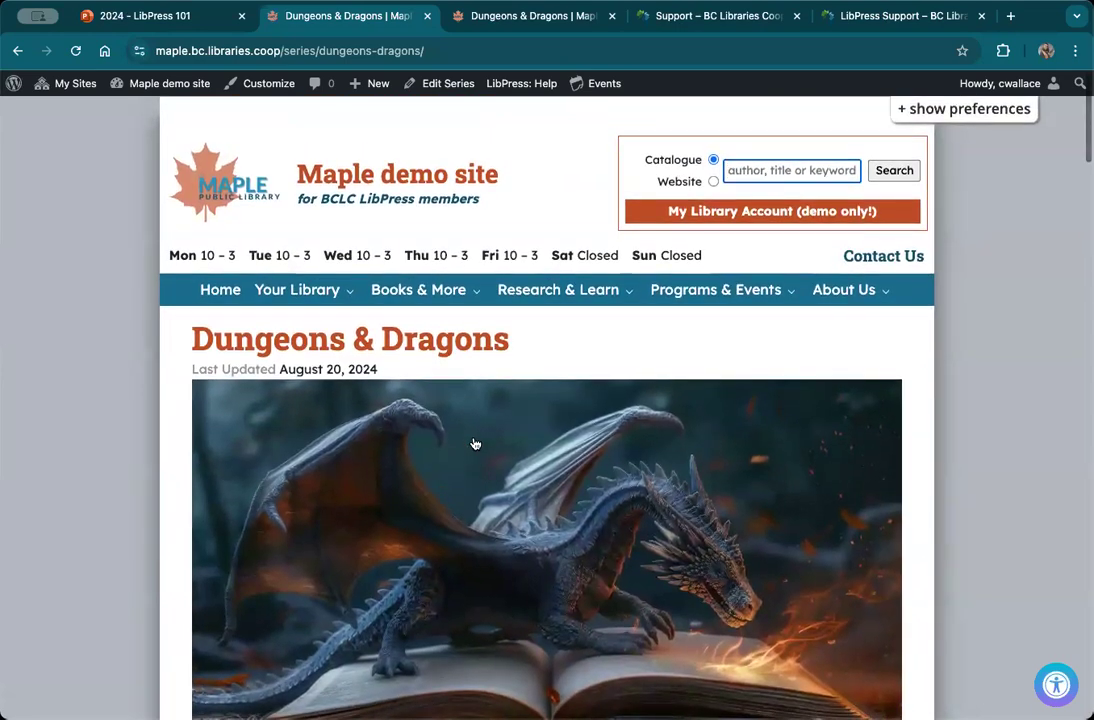
pyautogui.scroll(-2, 483, 503)
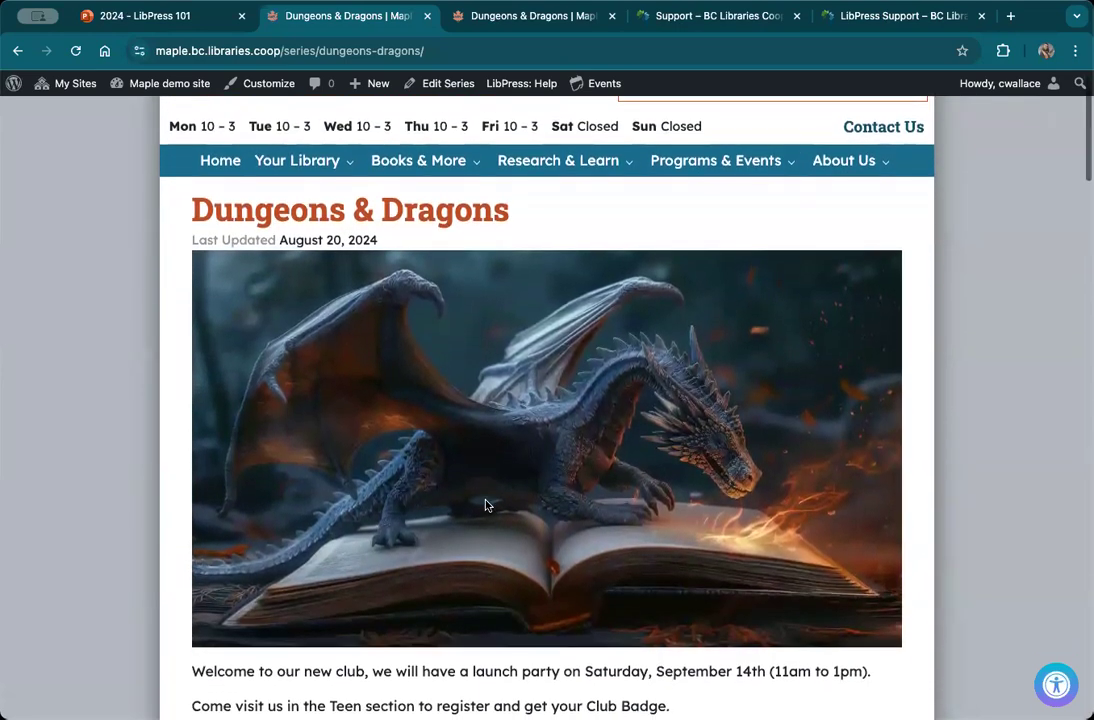
pyautogui.scroll(-3, 485, 503)
pyautogui.scroll(-1, 483, 498)
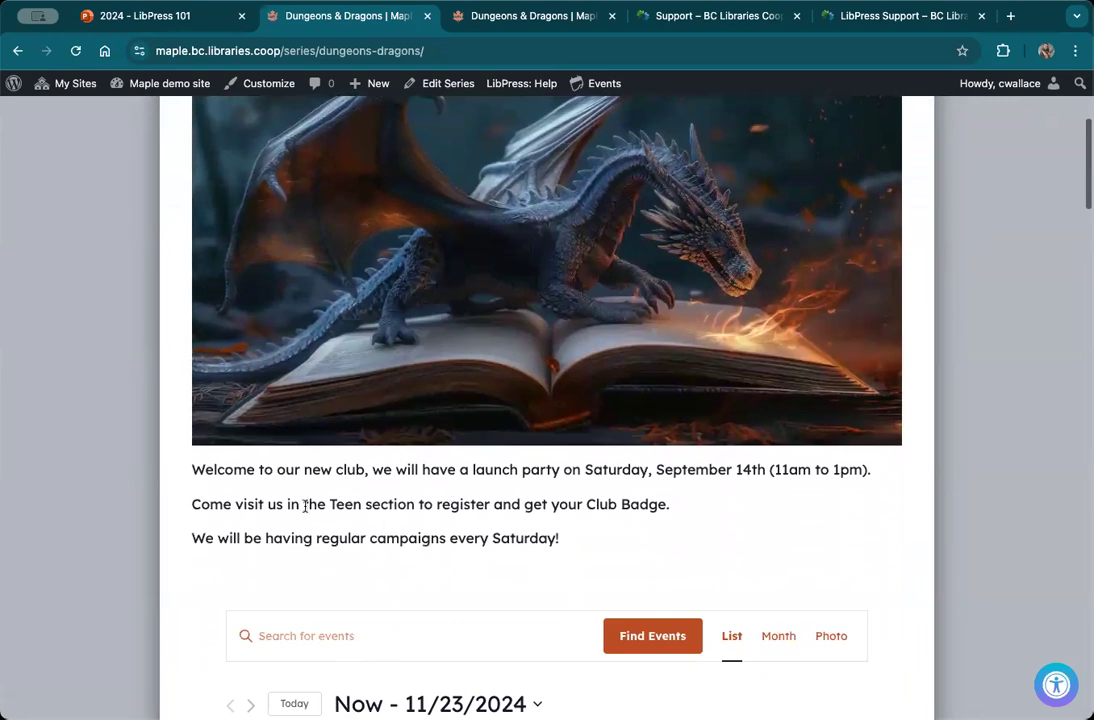
pyautogui.scroll(-10, 424, 487)
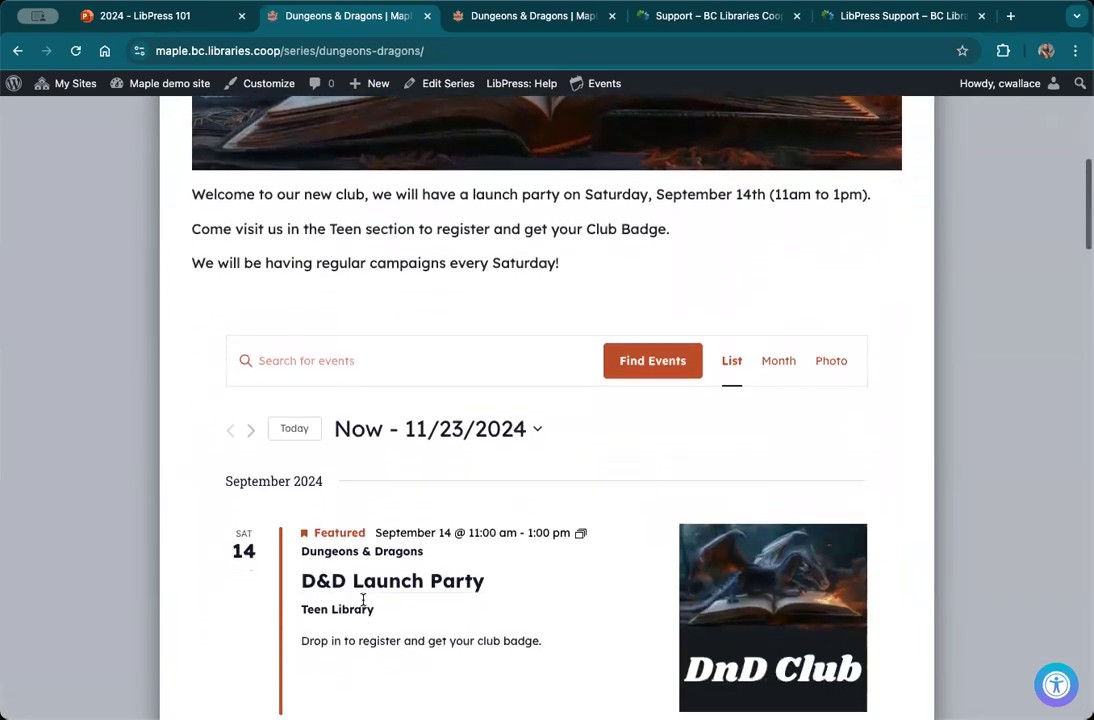
pyautogui.scroll(-2, 466, 552)
pyautogui.scroll(8, 464, 540)
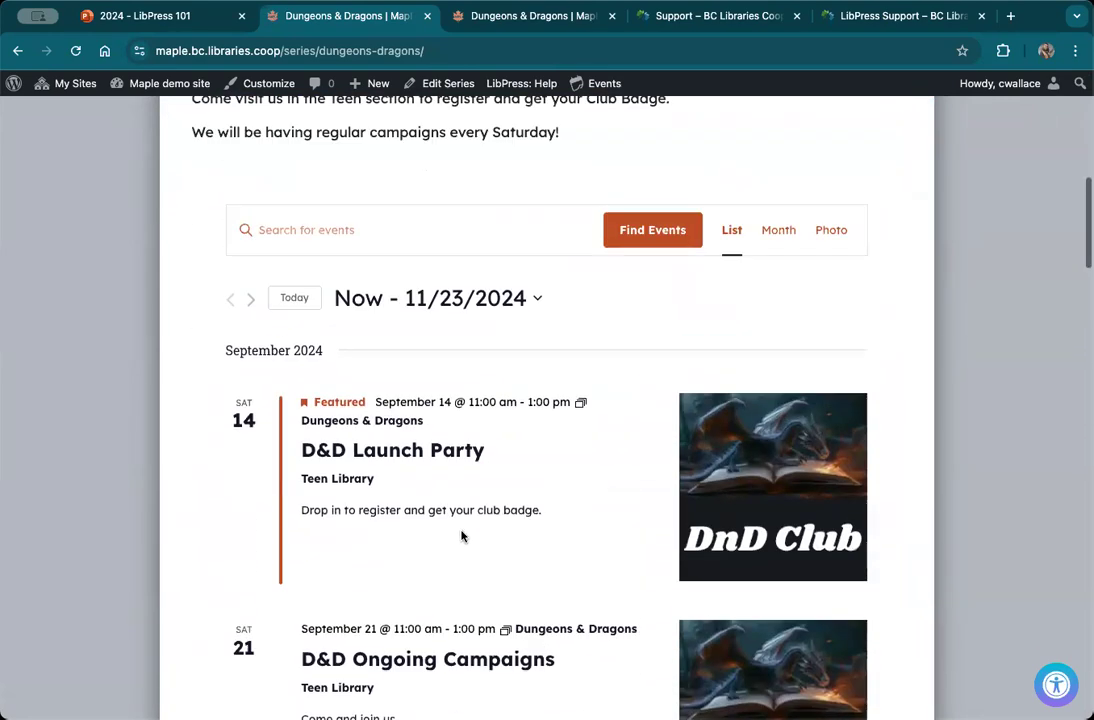
pyautogui.scroll(-1, 418, 412)
pyautogui.scroll(8, 417, 410)
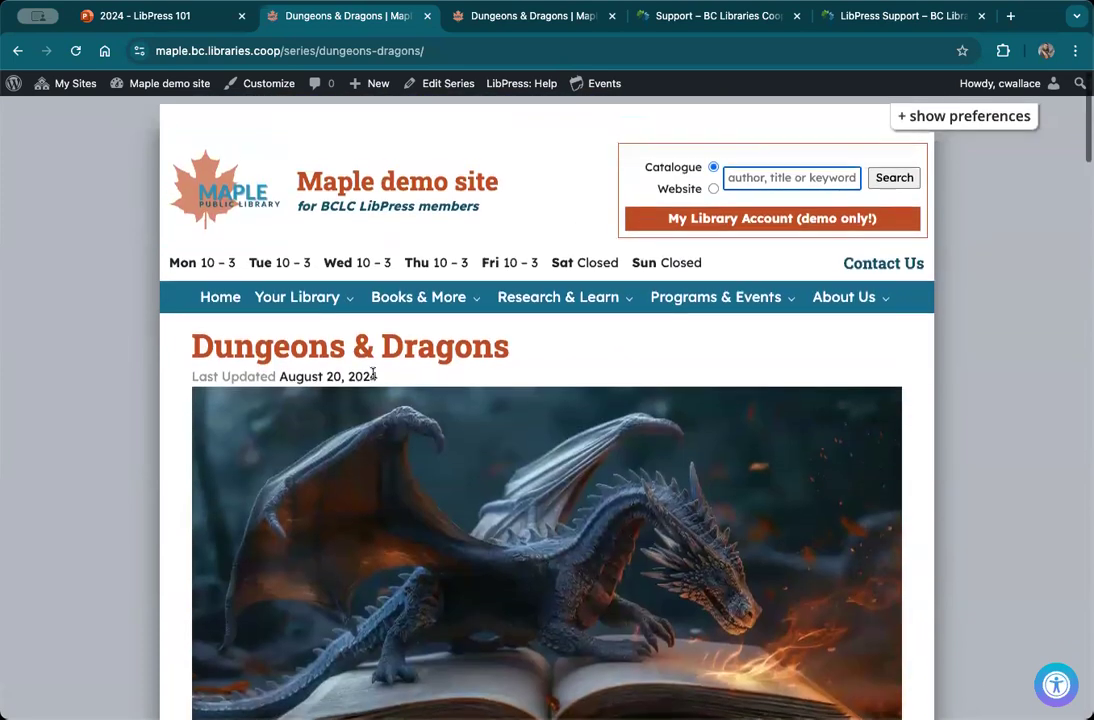
# Open the Main Menu of the Maple demo site for editing in the site customizer
pyautogui.moveTo(152, 94)
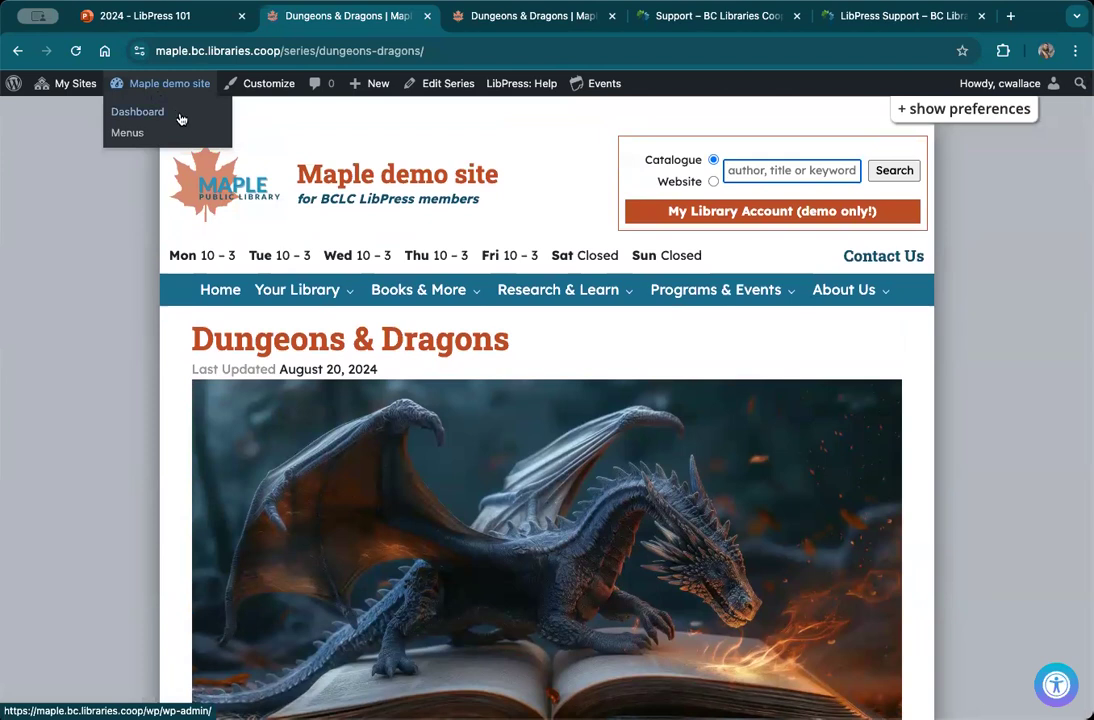
pyautogui.moveTo(752, 300)
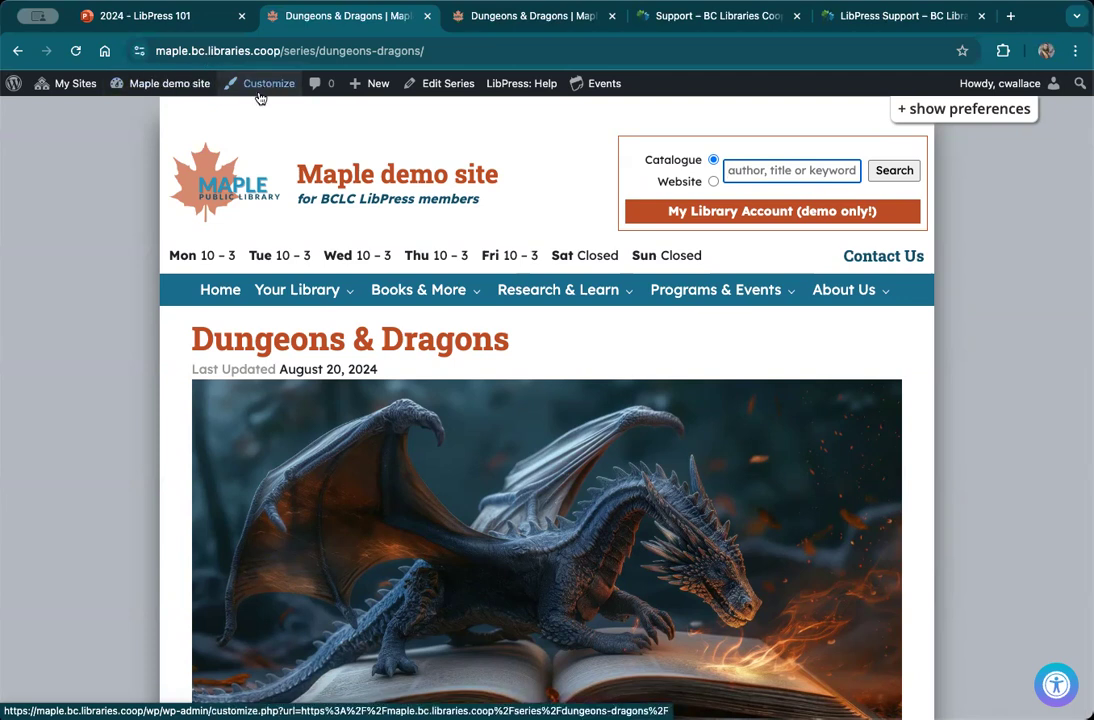
pyautogui.click(258, 86)
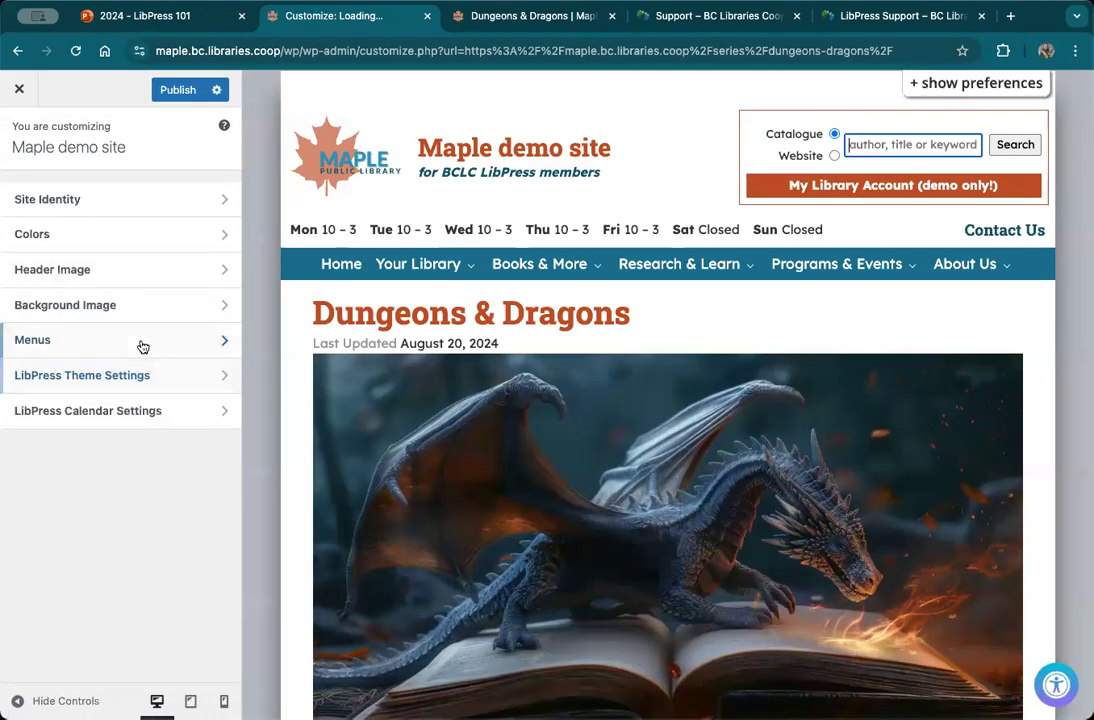
pyautogui.click(141, 344)
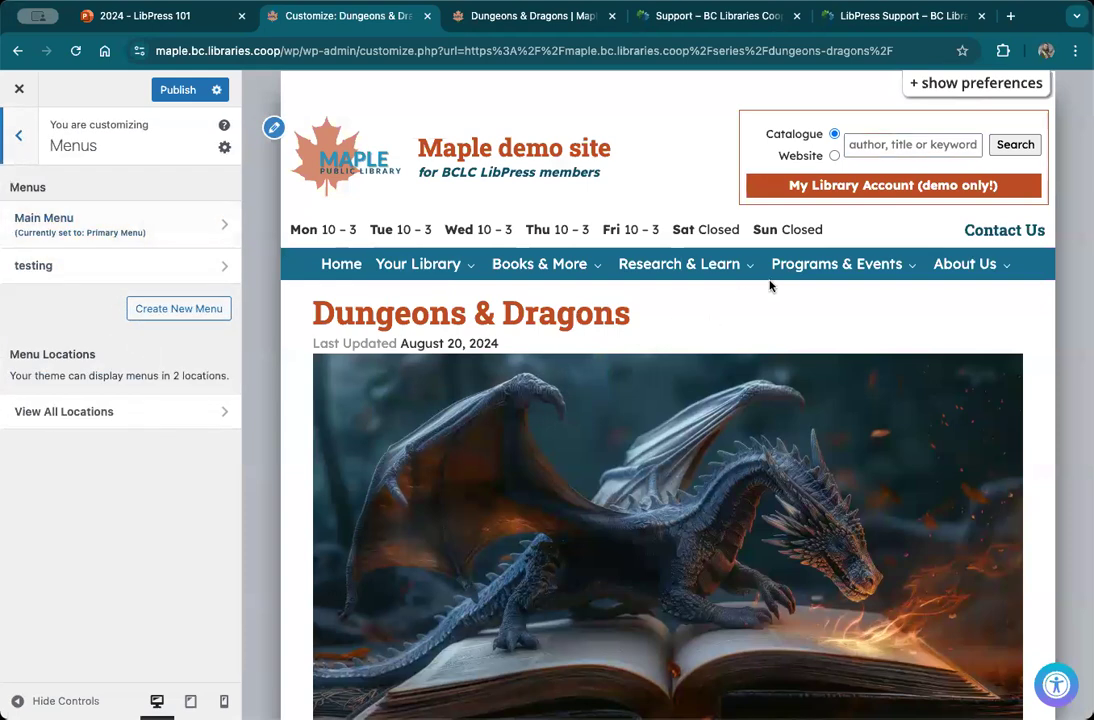
pyautogui.moveTo(800, 266)
pyautogui.moveTo(836, 264)
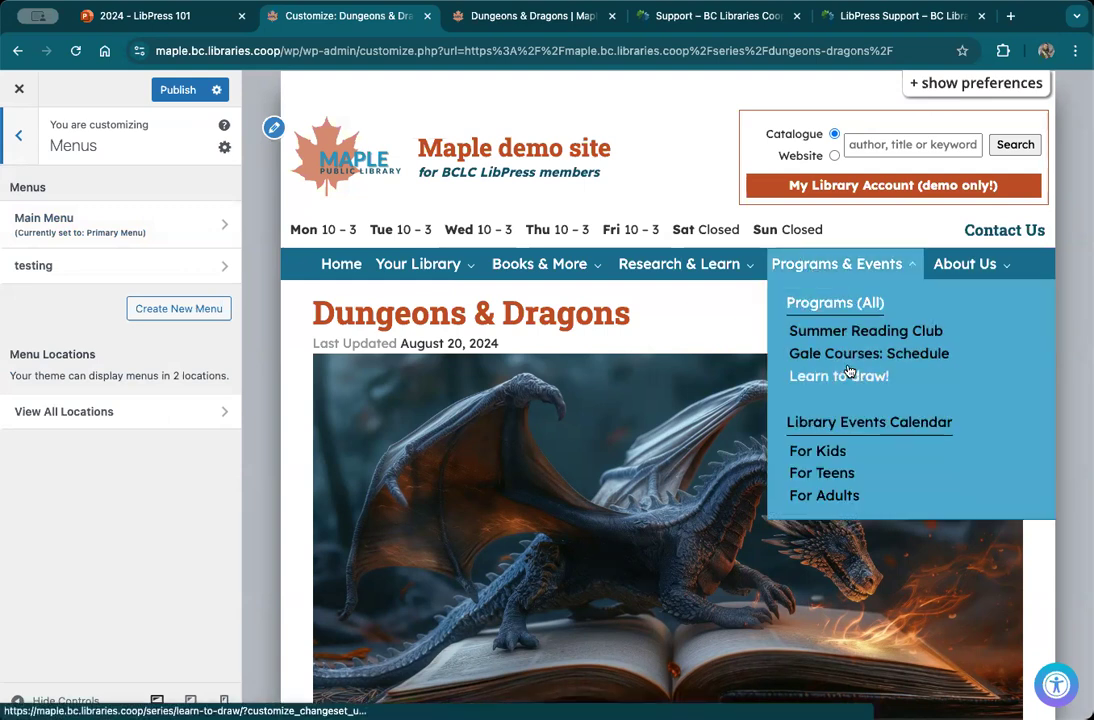
pyautogui.click(178, 227)
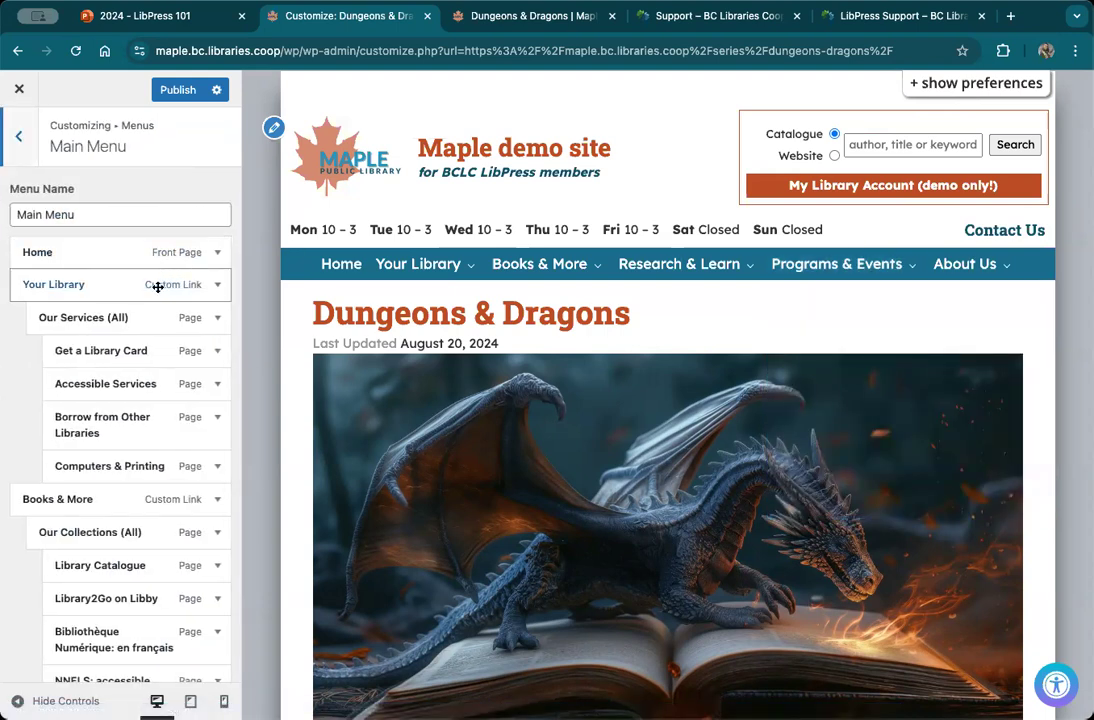
# Add the Dungeons & Dragons series as a new item in the Main Menu
pyautogui.scroll(-2, 166, 386)
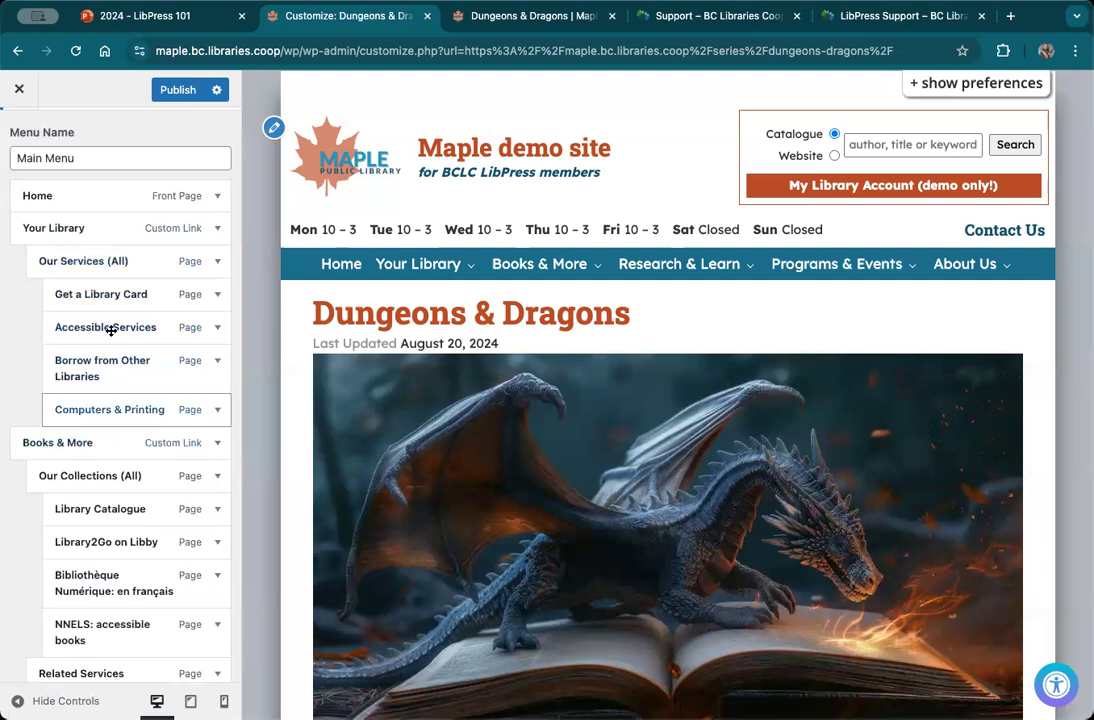
pyautogui.moveTo(659, 271)
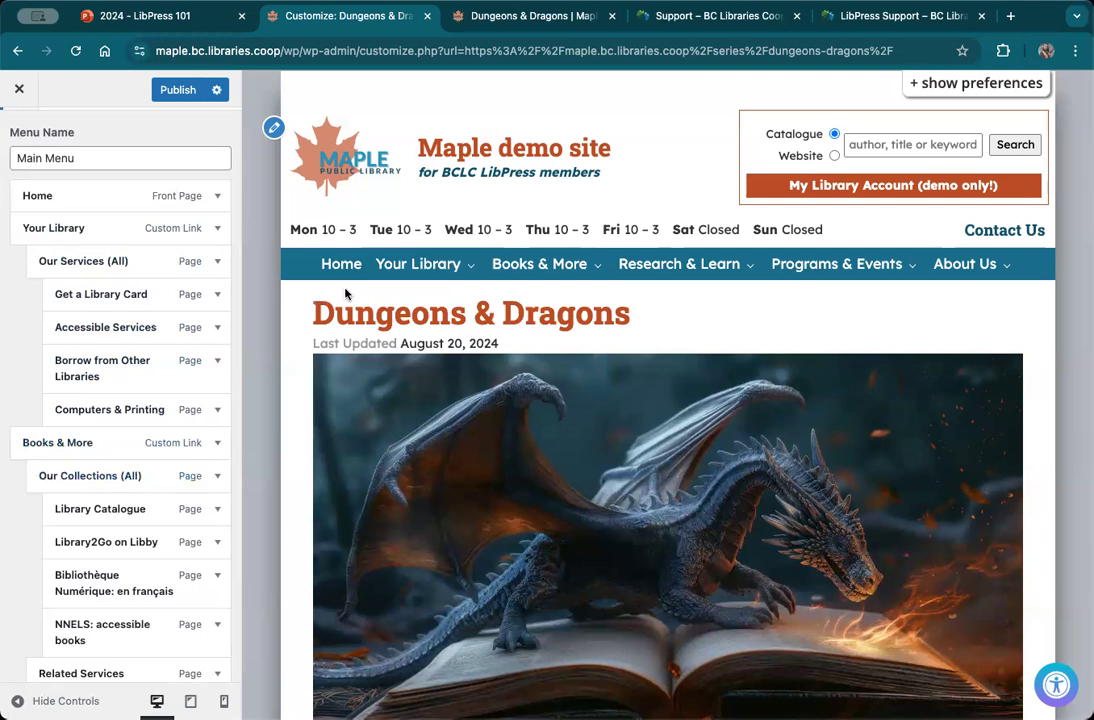
pyautogui.moveTo(410, 266)
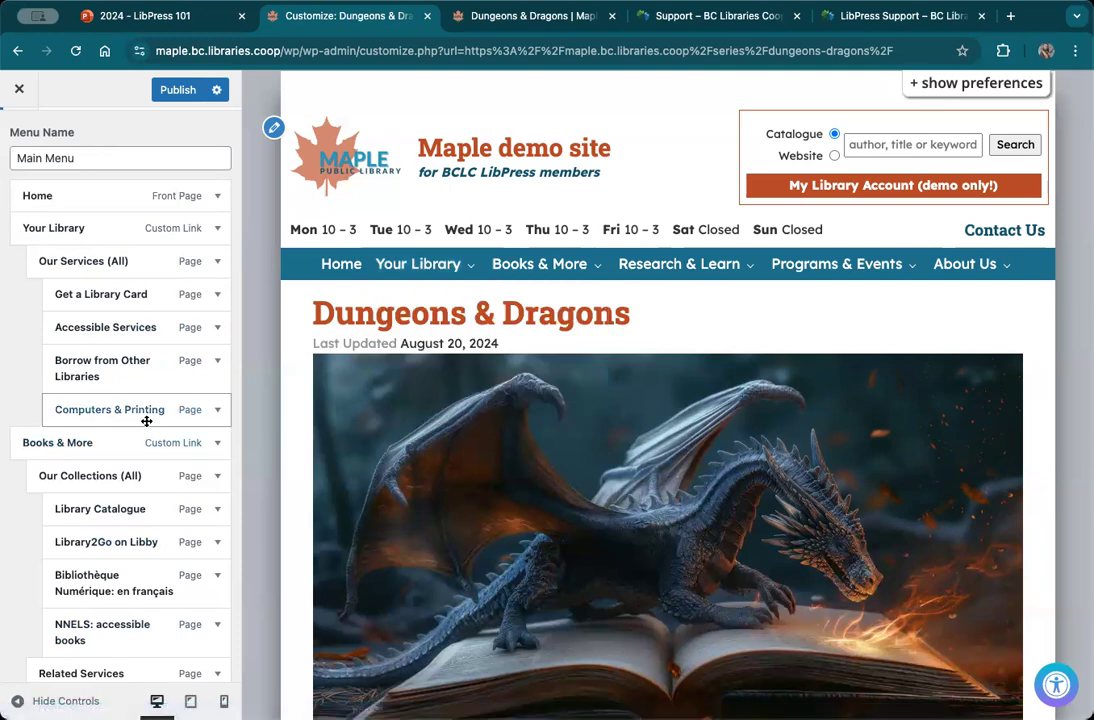
pyautogui.scroll(-5, 147, 420)
pyautogui.scroll(-8, 124, 367)
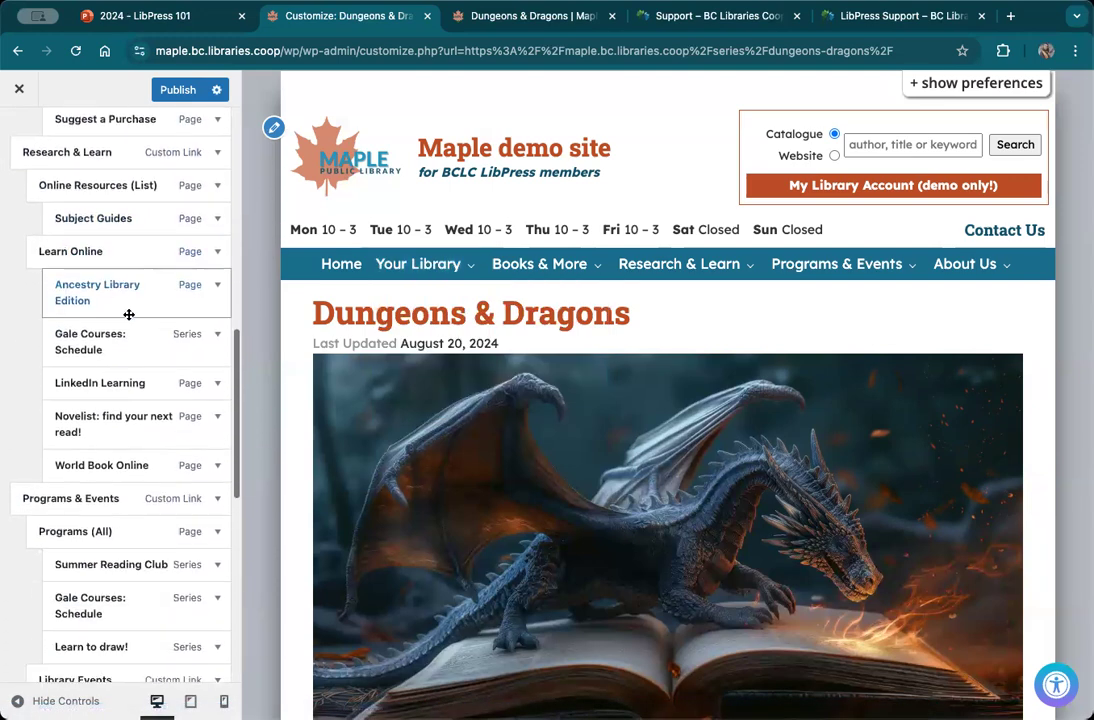
pyautogui.scroll(-4, 111, 325)
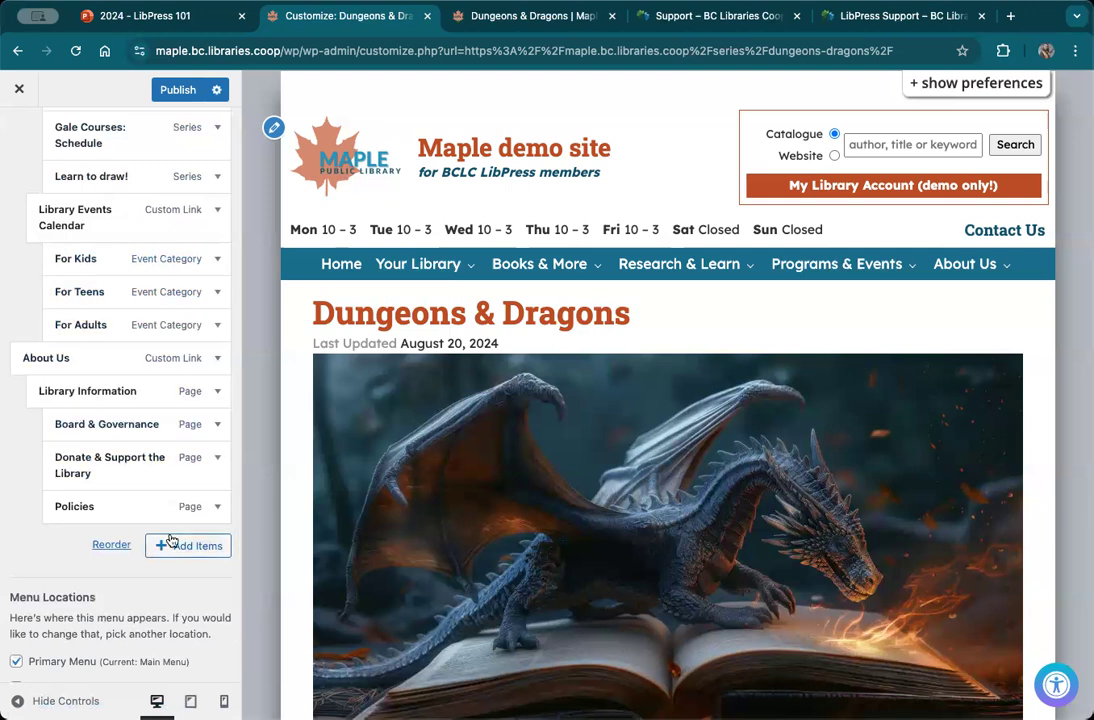
pyautogui.click(178, 546)
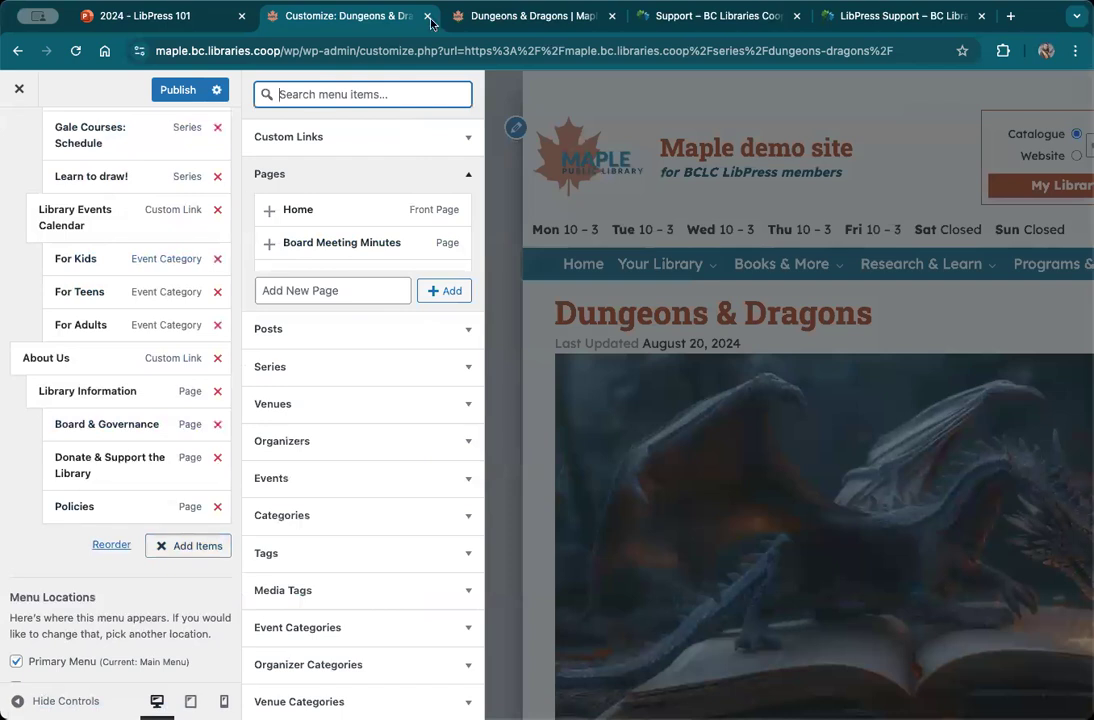
pyautogui.click(469, 368)
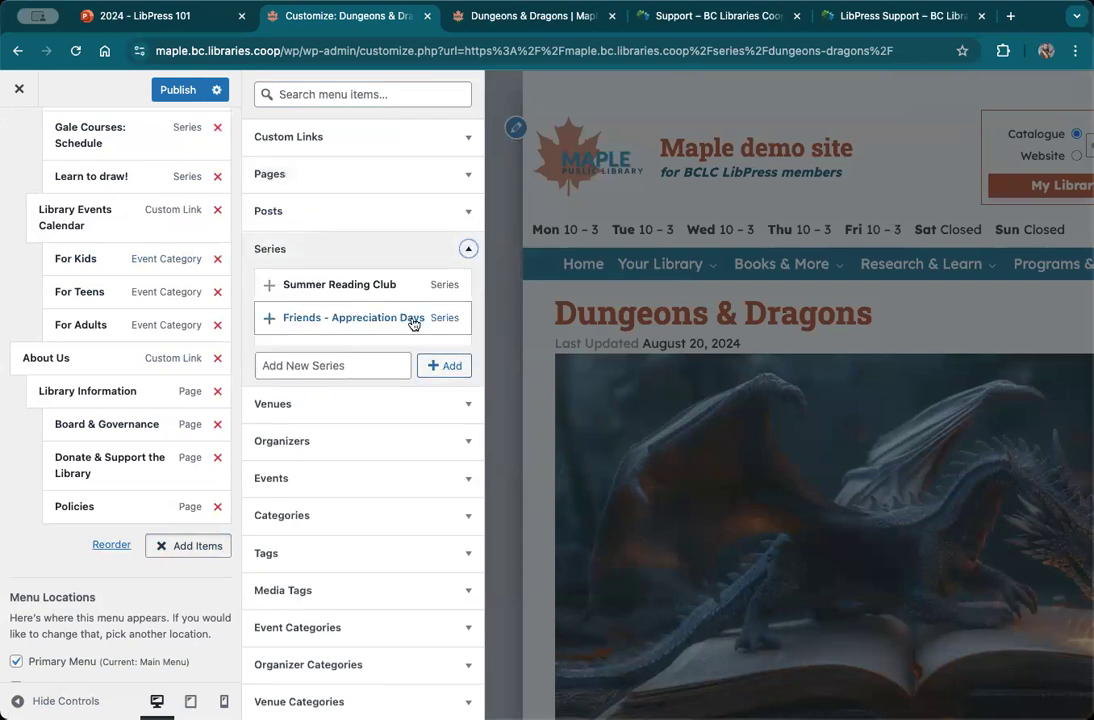
pyautogui.scroll(-2, 412, 320)
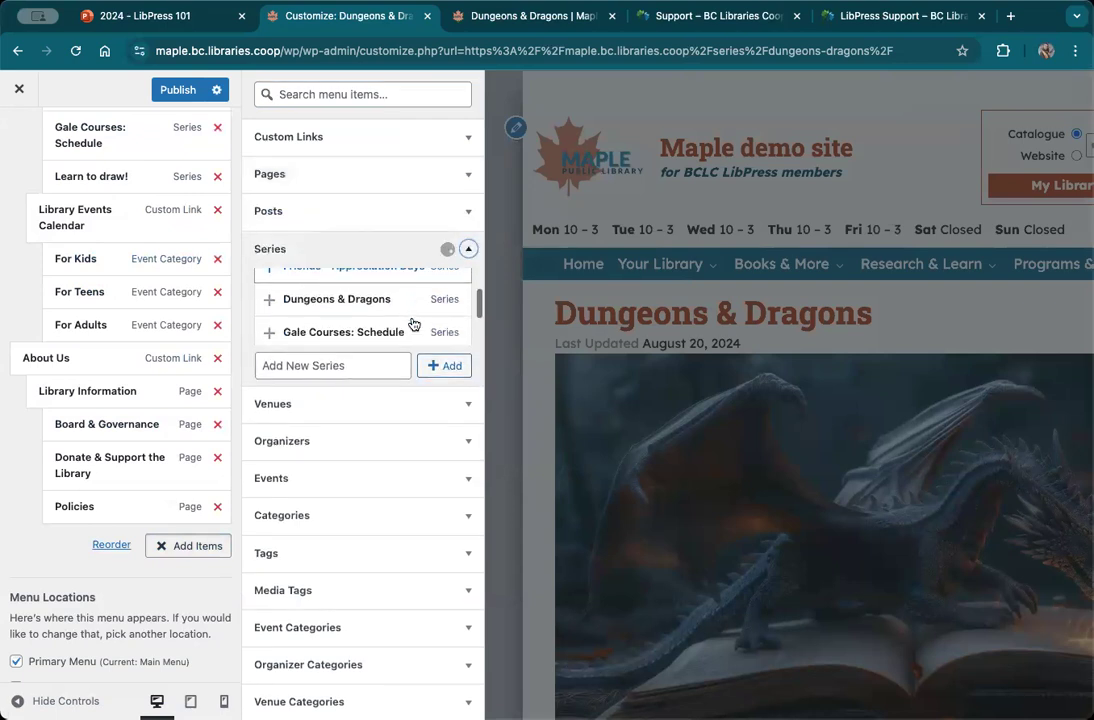
pyautogui.click(323, 300)
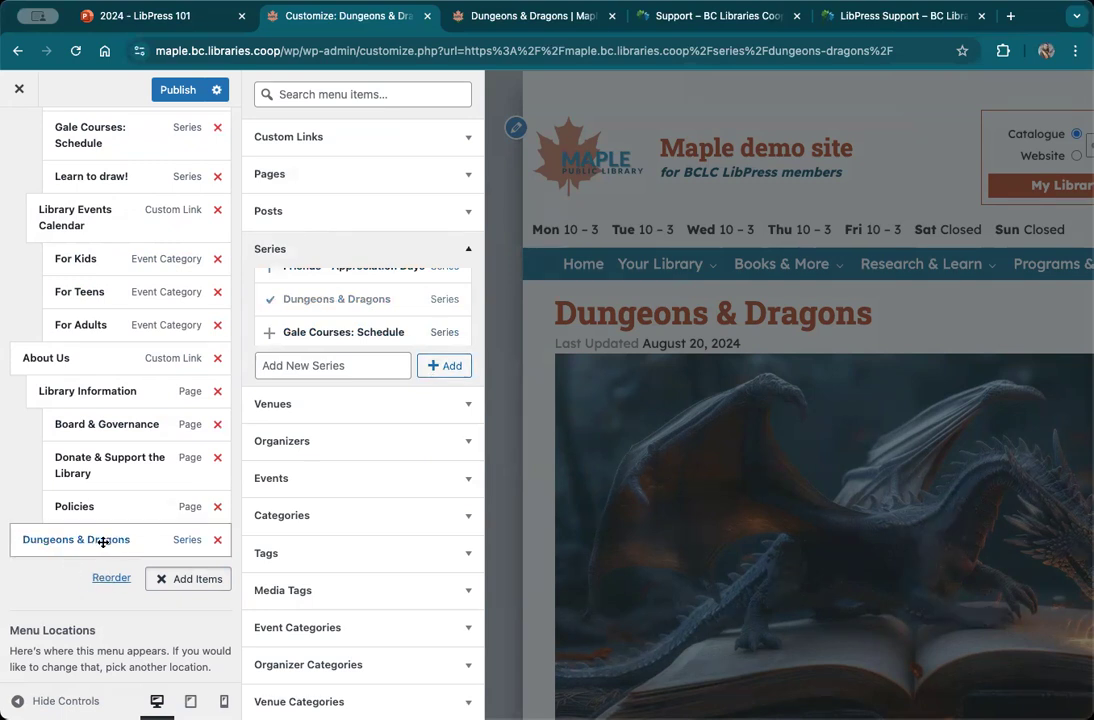
# Place Dungeons & Dragons first under Programs (All), move Summer Reading Club below Learn to draw!, publish the menu changes and leave the customizer
pyautogui.moveTo(103, 543); pyautogui.dragTo(91, 195)
pyautogui.moveTo(87, 146)
pyautogui.mouseDown()
pyautogui.moveTo(90, 670)
pyautogui.moveTo(73, 542)
pyautogui.moveTo(101, 448)
pyautogui.moveTo(107, 528)
pyautogui.moveTo(117, 328)
pyautogui.moveTo(114, 441)
pyautogui.mouseUp()
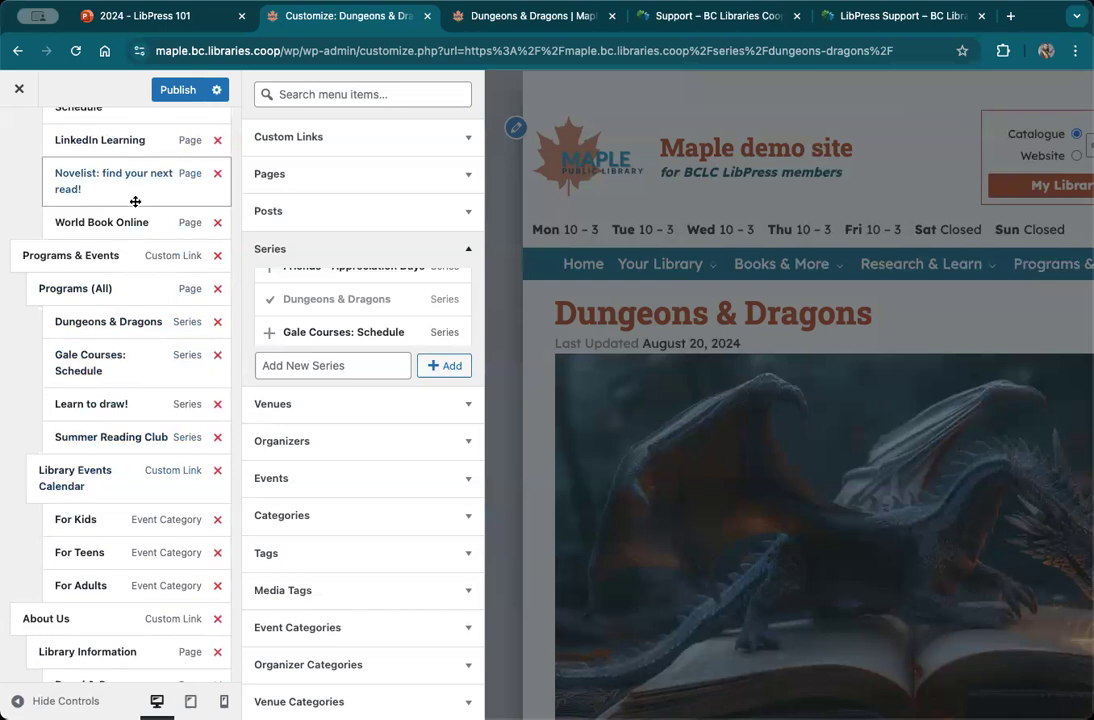
pyautogui.click(171, 92)
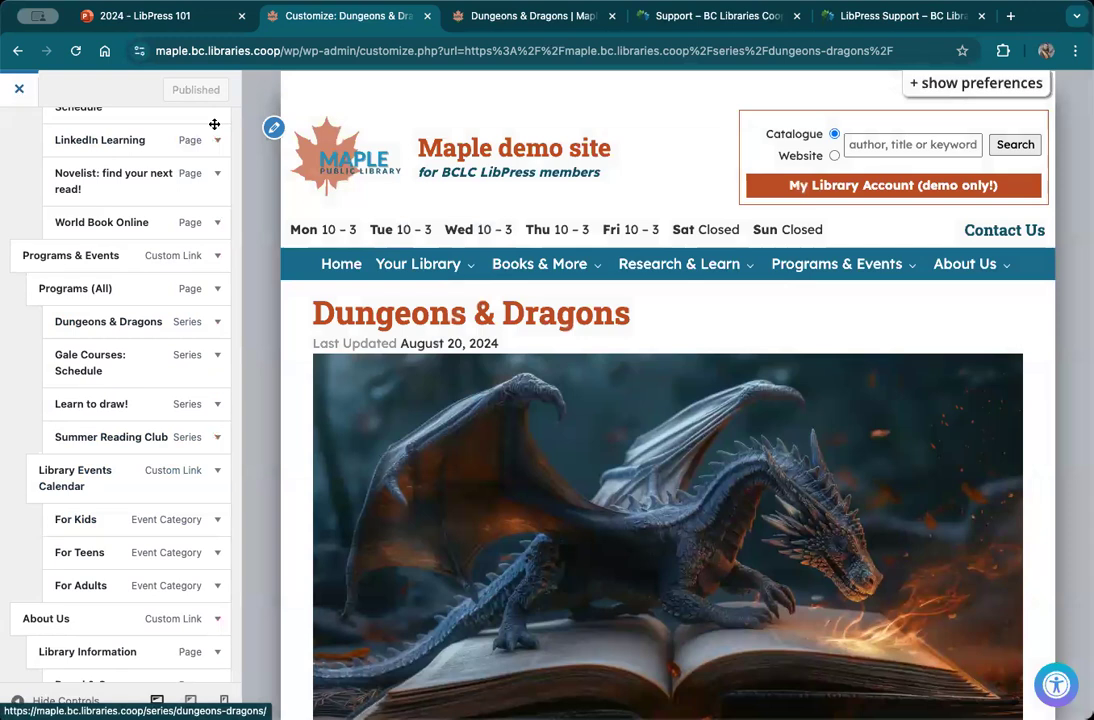
pyautogui.moveTo(810, 272)
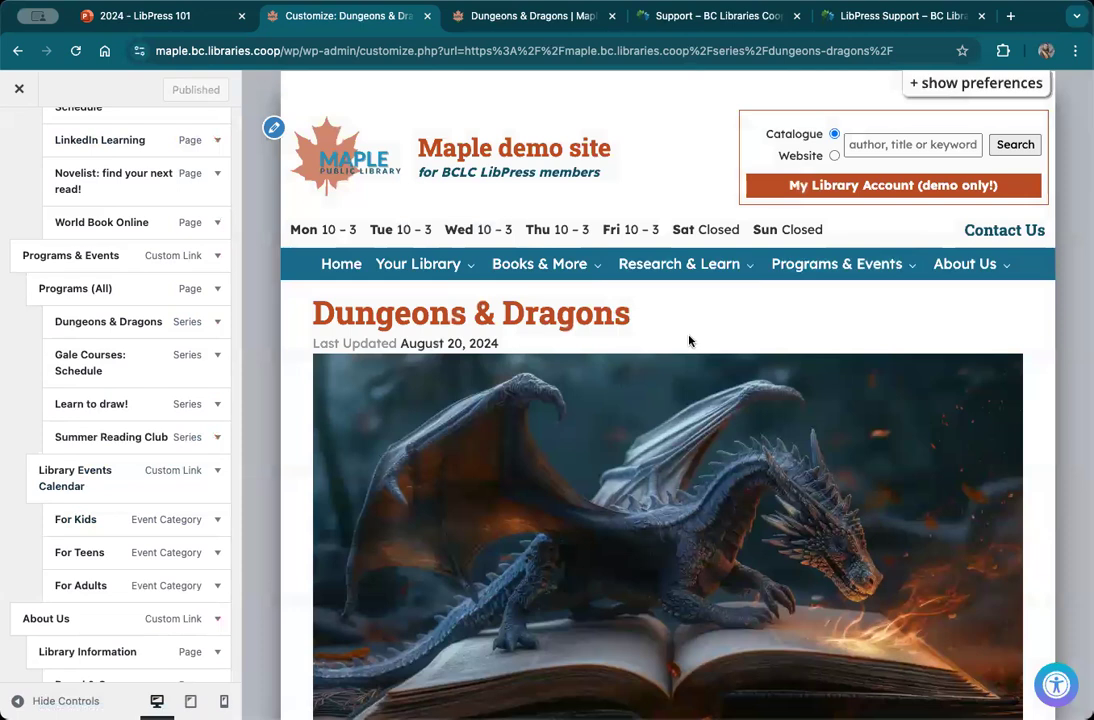
pyautogui.click(16, 92)
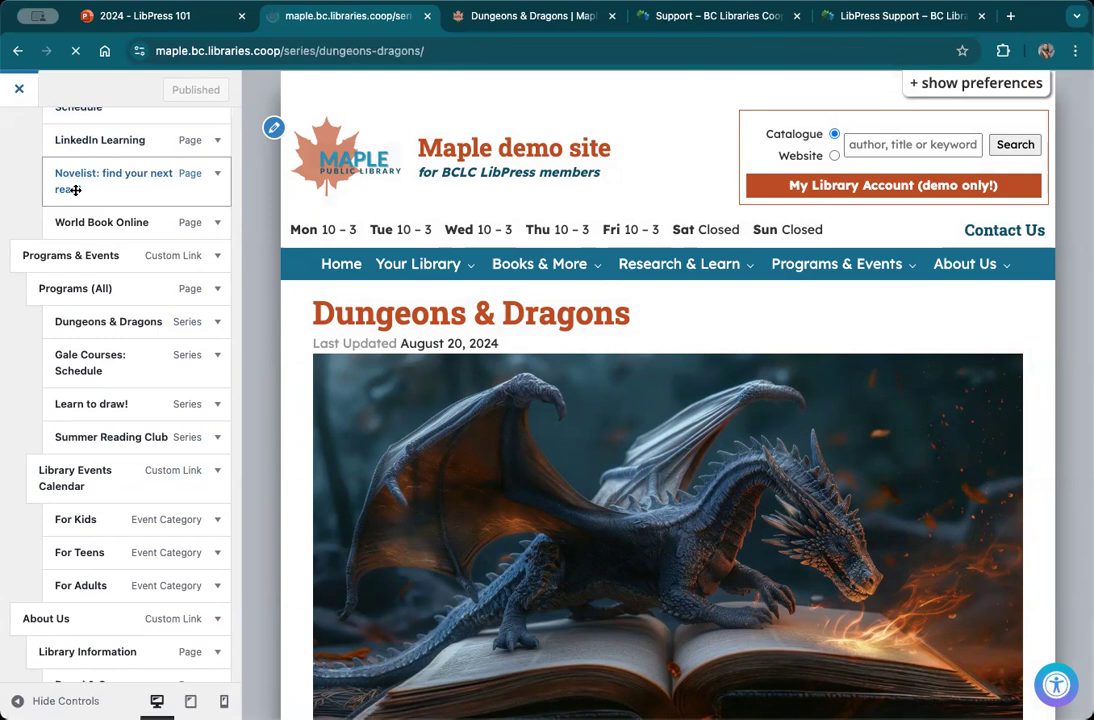
# Check the Programs & Events submenu on the public site and follow its Dungeons & Dragons link to review the series page
pyautogui.moveTo(686, 288)
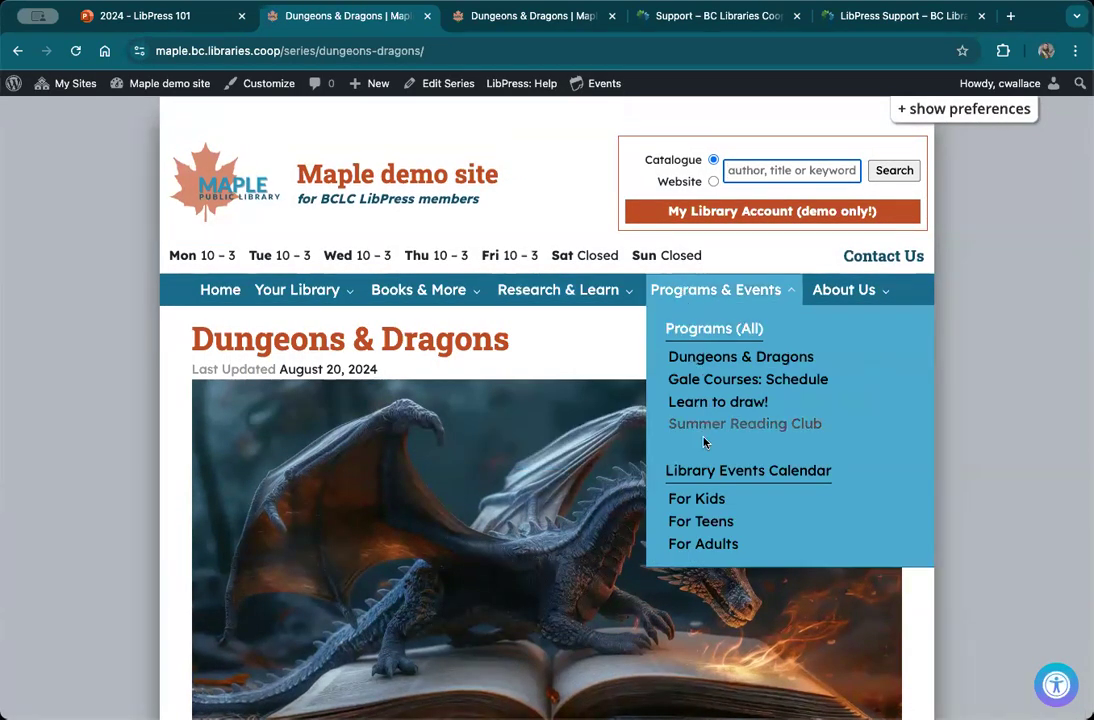
pyautogui.click(706, 358)
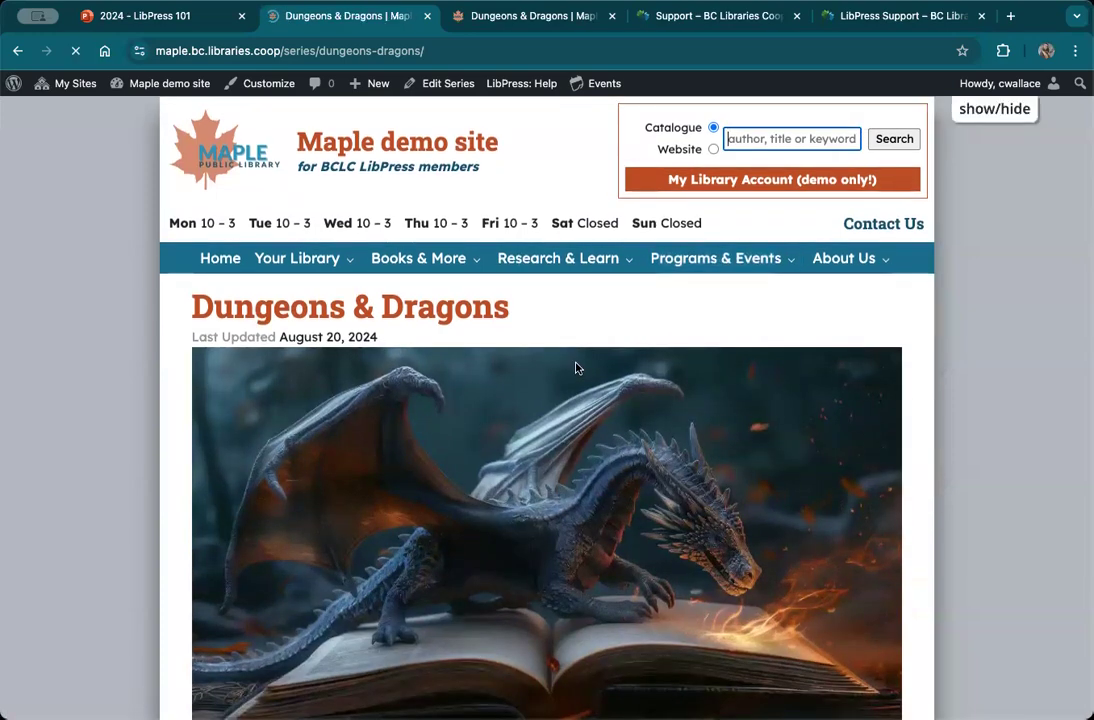
pyautogui.scroll(-5, 532, 425)
pyautogui.scroll(-3, 531, 420)
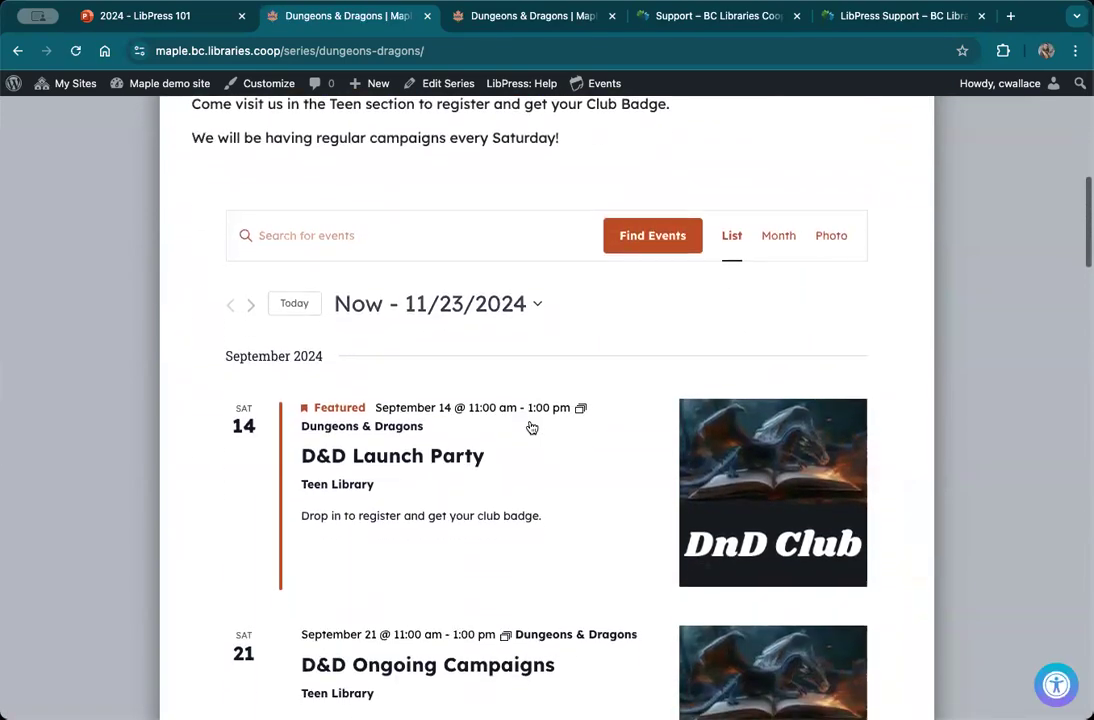
pyautogui.scroll(10, 530, 427)
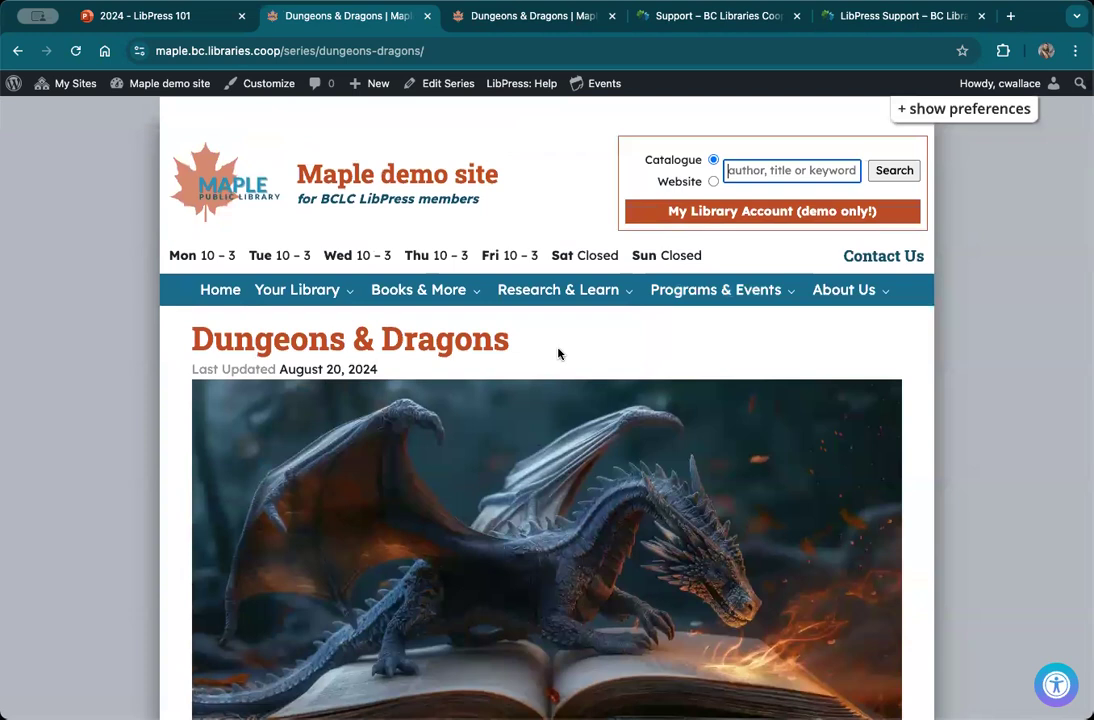
# Go to the Summer Reading Club series page from the Programs & Events submenu and look through its content
pyautogui.moveTo(655, 300)
pyautogui.click(710, 426)
pyautogui.scroll(-5, 709, 432)
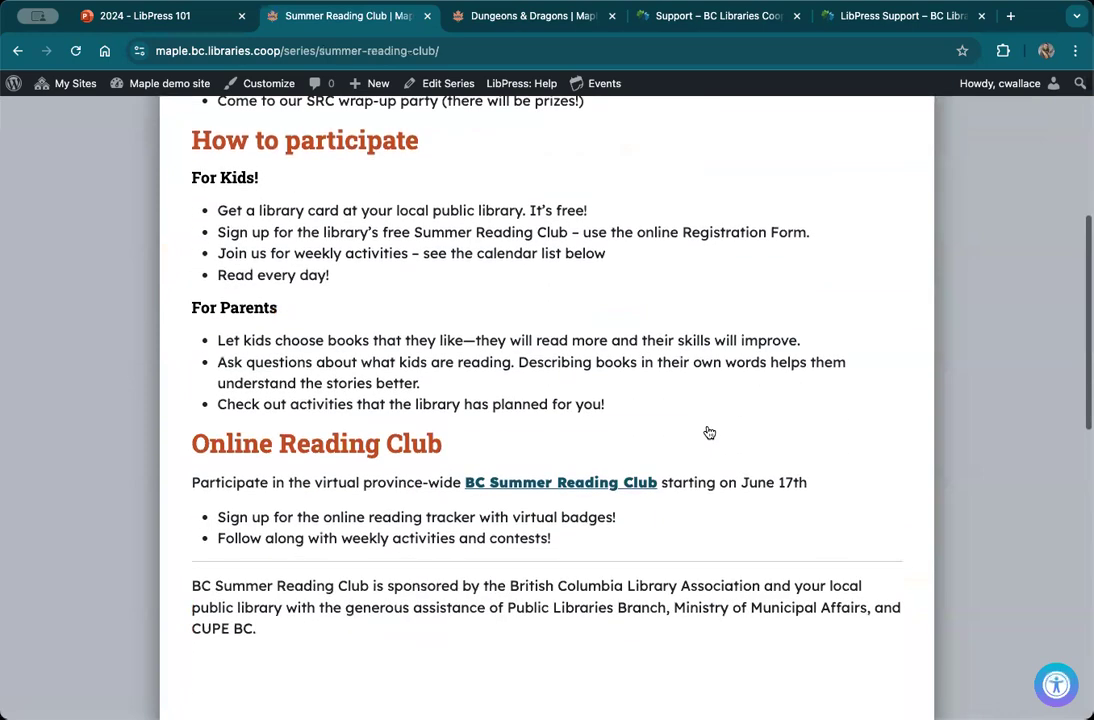
pyautogui.scroll(-1, 709, 432)
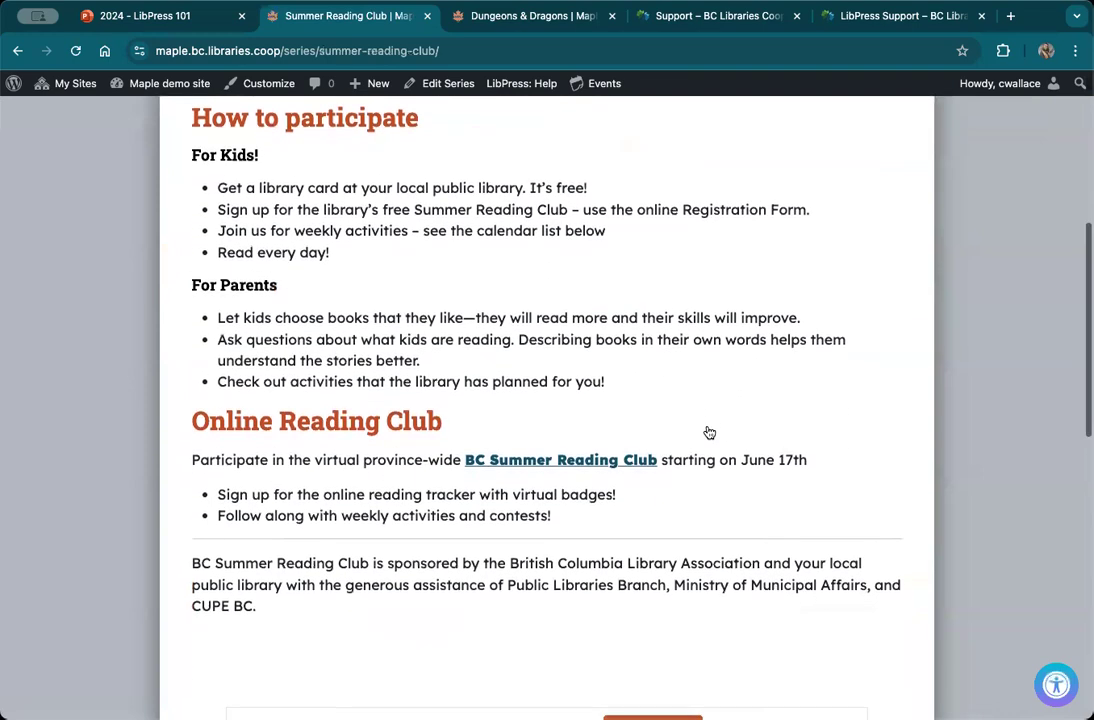
pyautogui.scroll(-1, 709, 432)
pyautogui.scroll(2, 709, 432)
pyautogui.scroll(5, 709, 432)
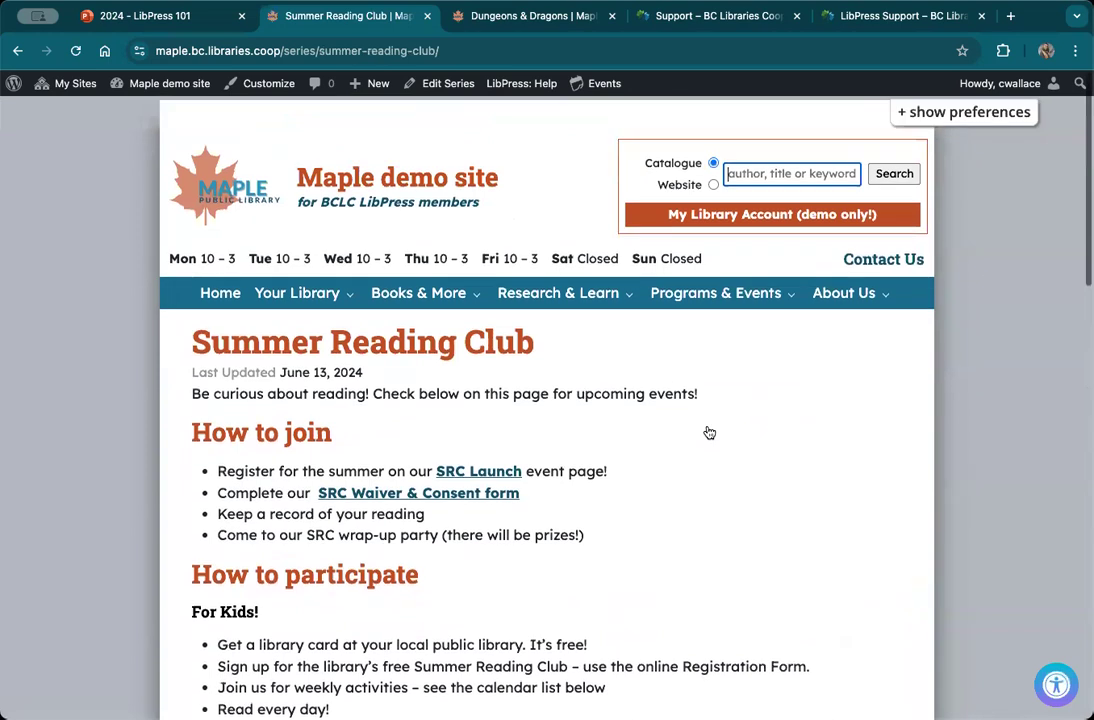
# Open the Summer Reading Club series for editing and delete its entire description text
pyautogui.click(452, 88)
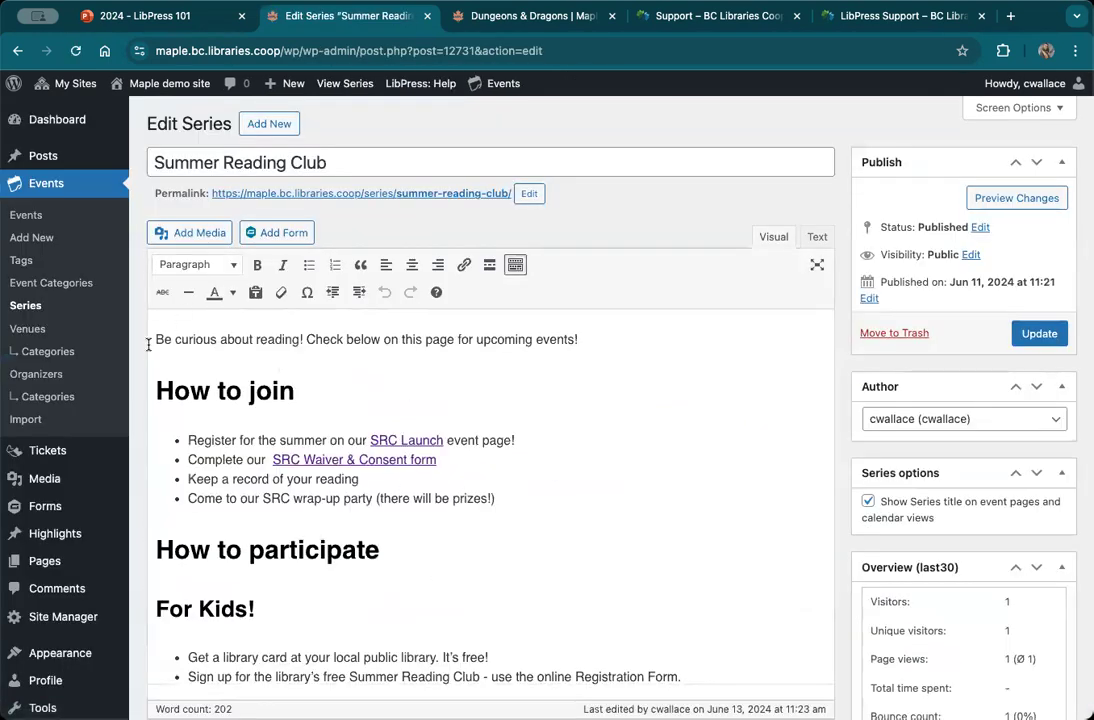
pyautogui.moveTo(152, 340); pyautogui.dragTo(161, 361)
pyautogui.press('super+shift+Down')
pyautogui.scroll(-5, 256, 684)
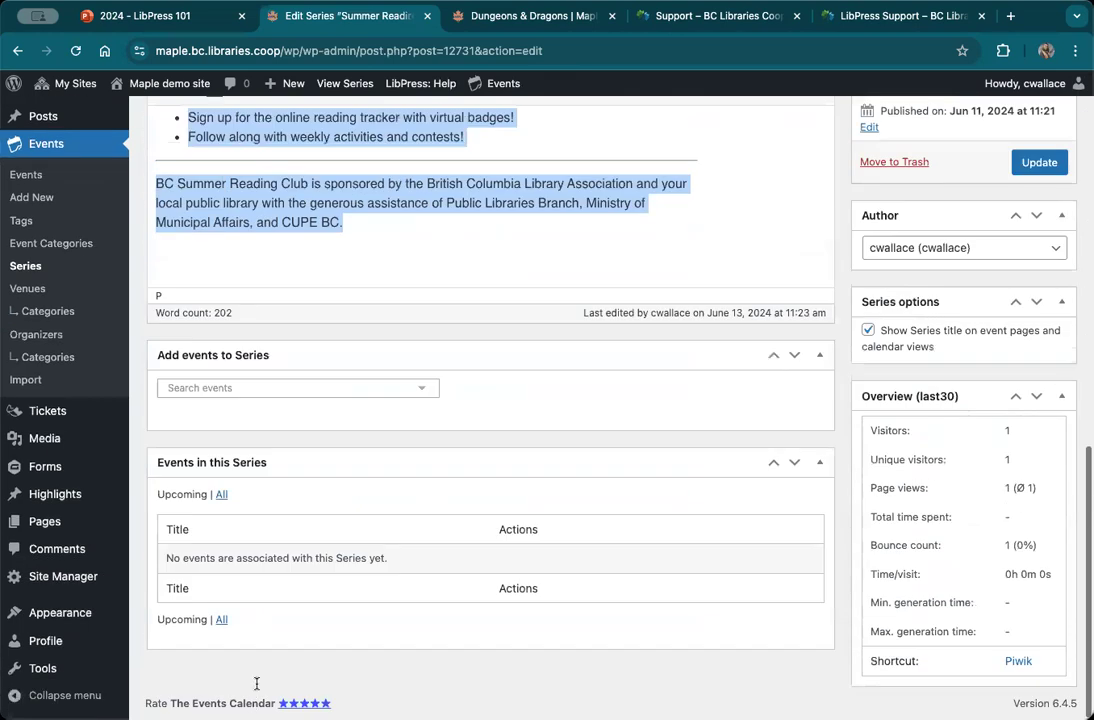
pyautogui.press('BackSpace')
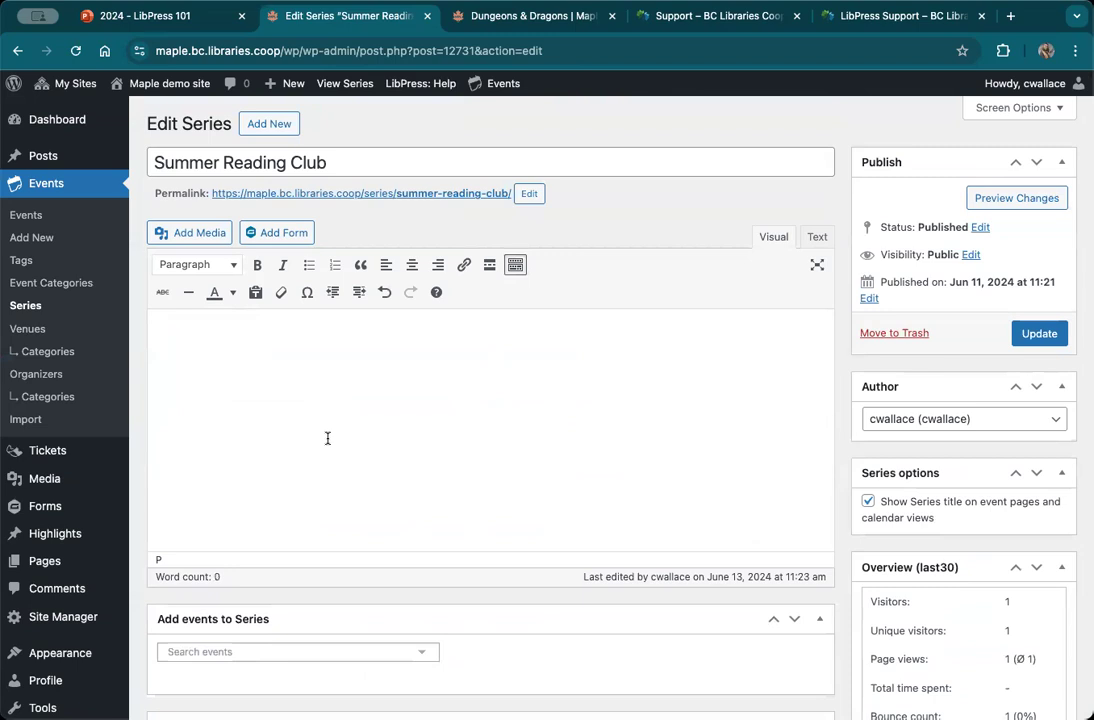
# Enter "Stay tuned for summer 2025!" as the Summer Reading Club series description and update the series
pyautogui.write('Stay tuened for summber')
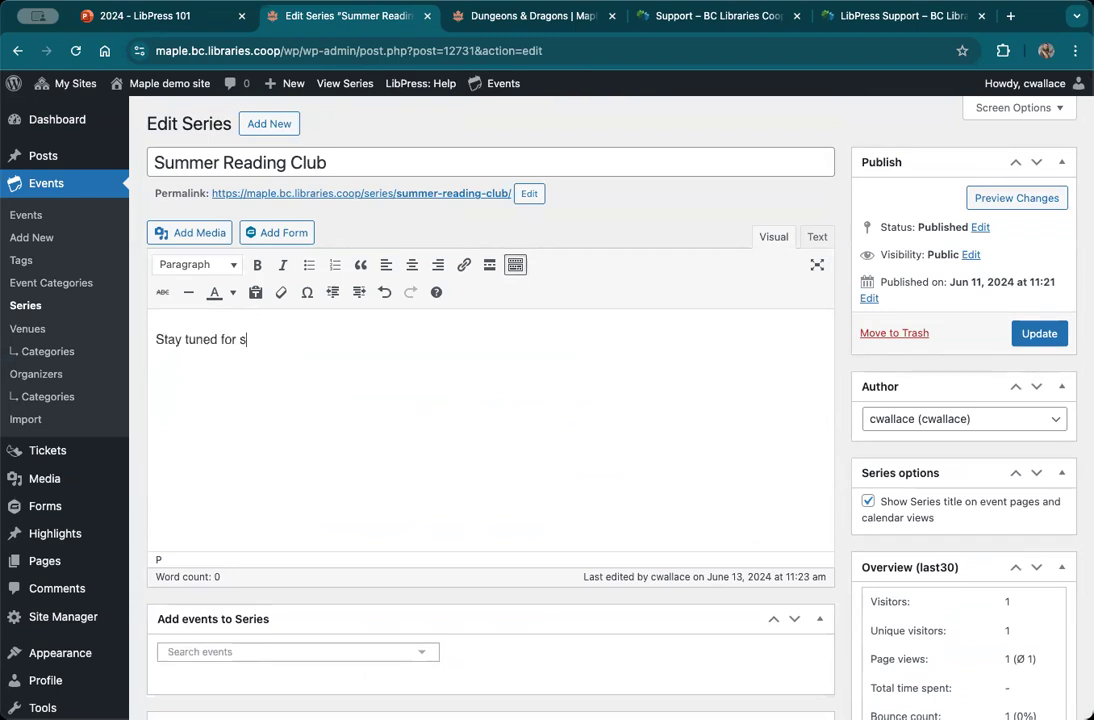
pyautogui.press('BackSpace')
pyautogui.press('BackSpace')
pyautogui.press('BackSpace')
pyautogui.write('er 2025!')
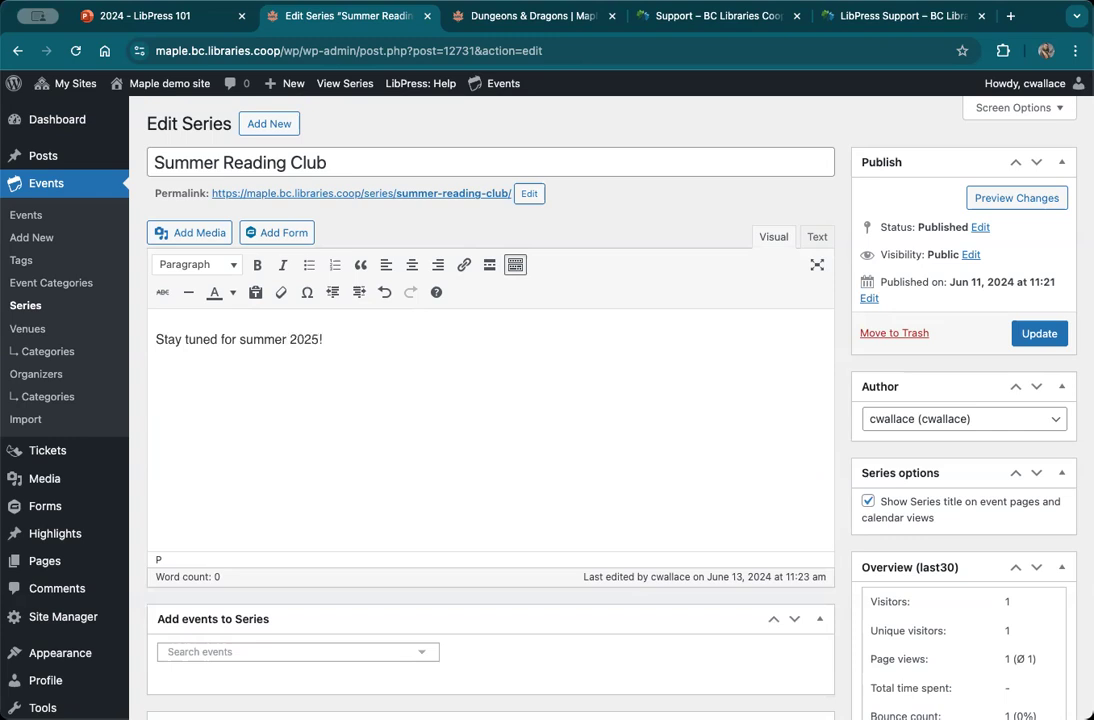
pyautogui.click(1052, 340)
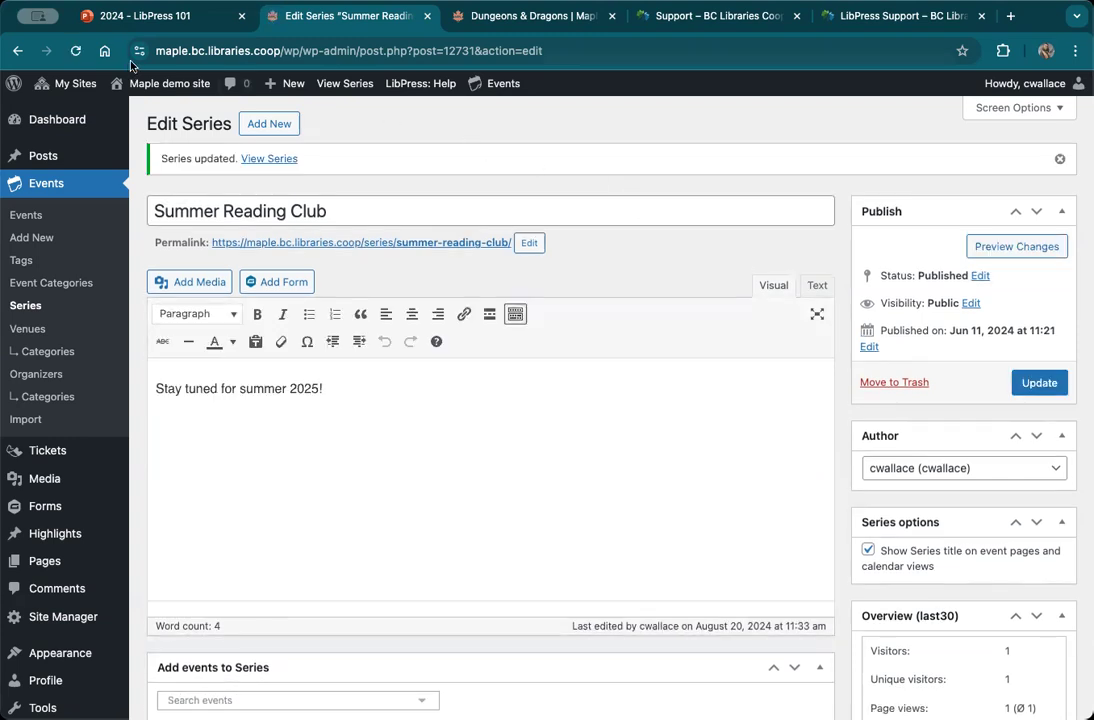
# Return to the Maple demo site's public home page and look over its menu and slideshow
pyautogui.click(163, 86)
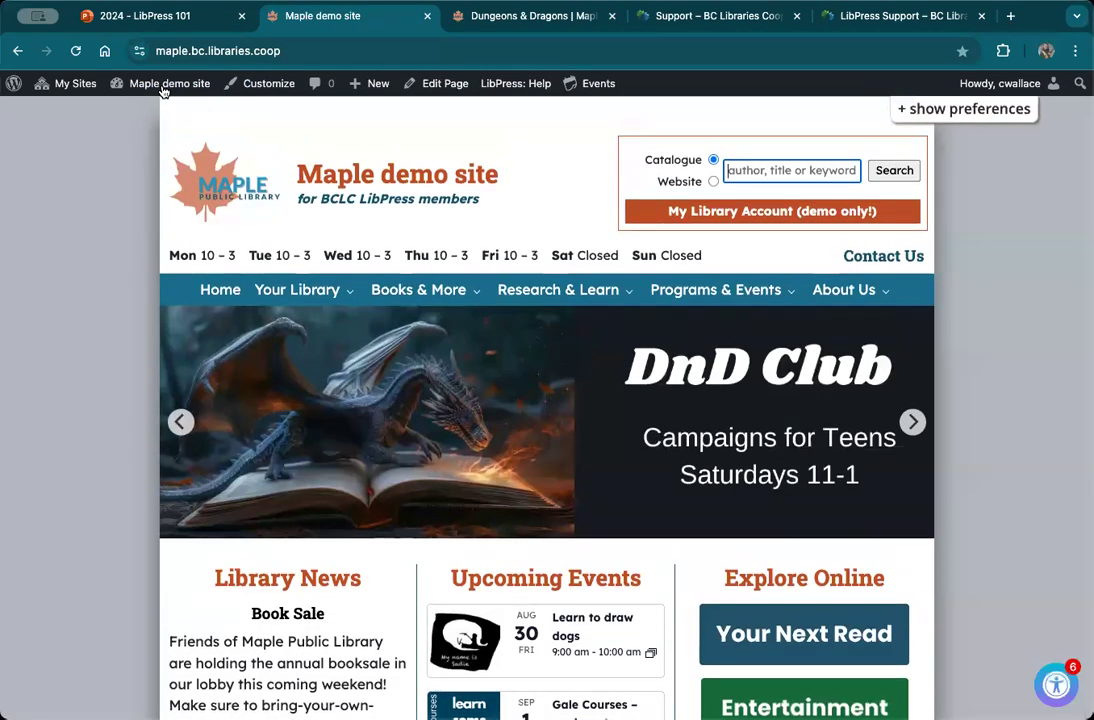
pyautogui.moveTo(686, 297)
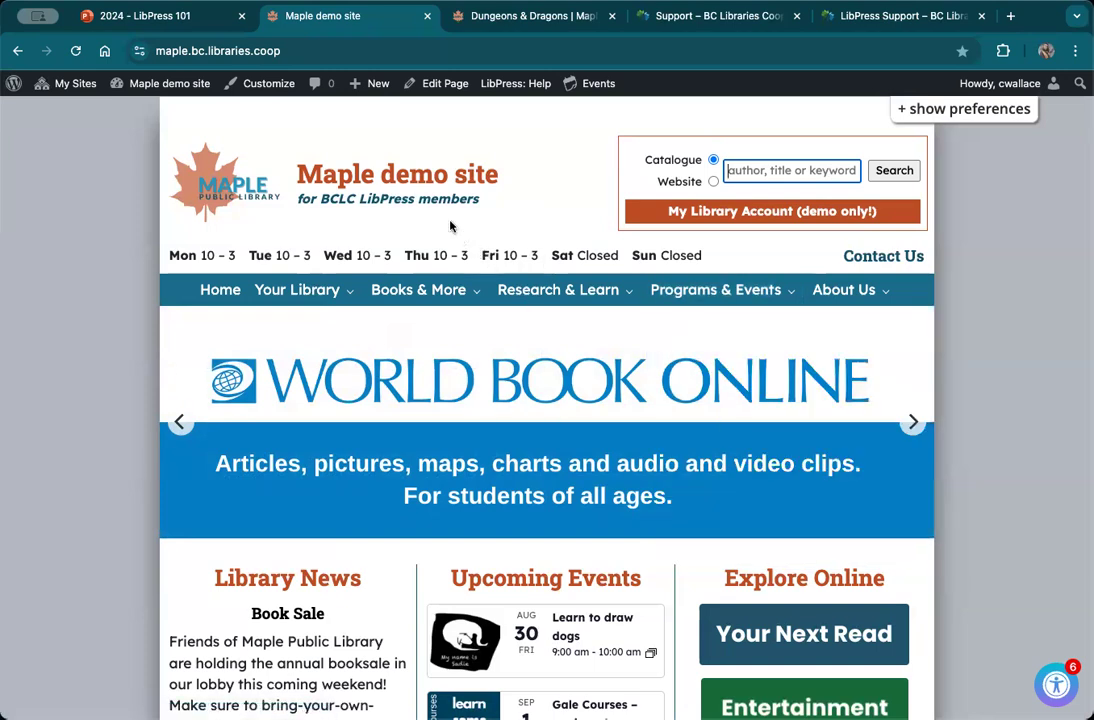
pyautogui.scroll(-1, 336, 449)
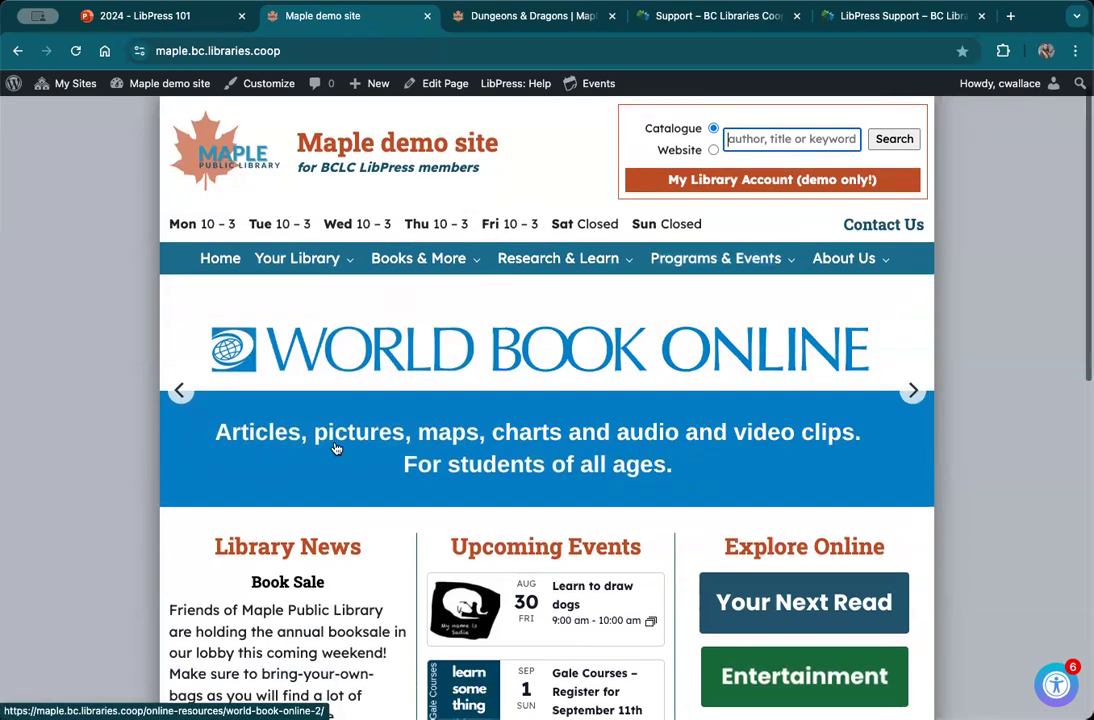
# Look over the home page's news and events and the main menu's submenus, and view the Library Information page under About Us
pyautogui.scroll(-2, 336, 449)
pyautogui.scroll(-2, 415, 541)
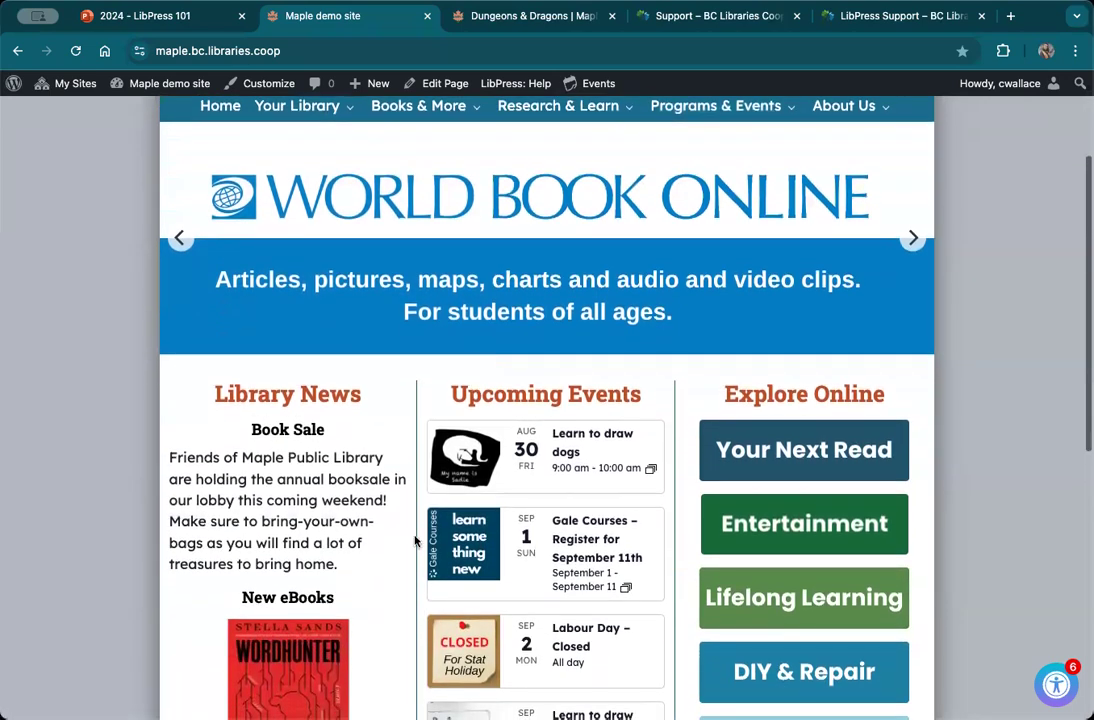
pyautogui.scroll(-1, 334, 511)
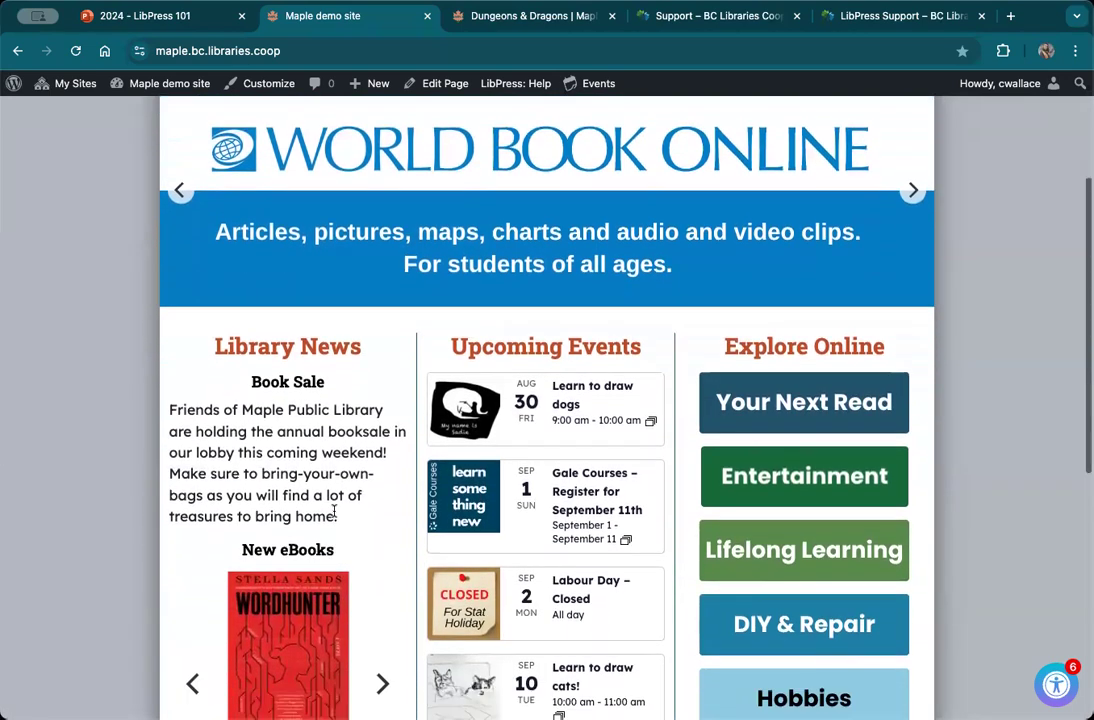
pyautogui.scroll(5, 374, 520)
pyautogui.scroll(-1, 376, 522)
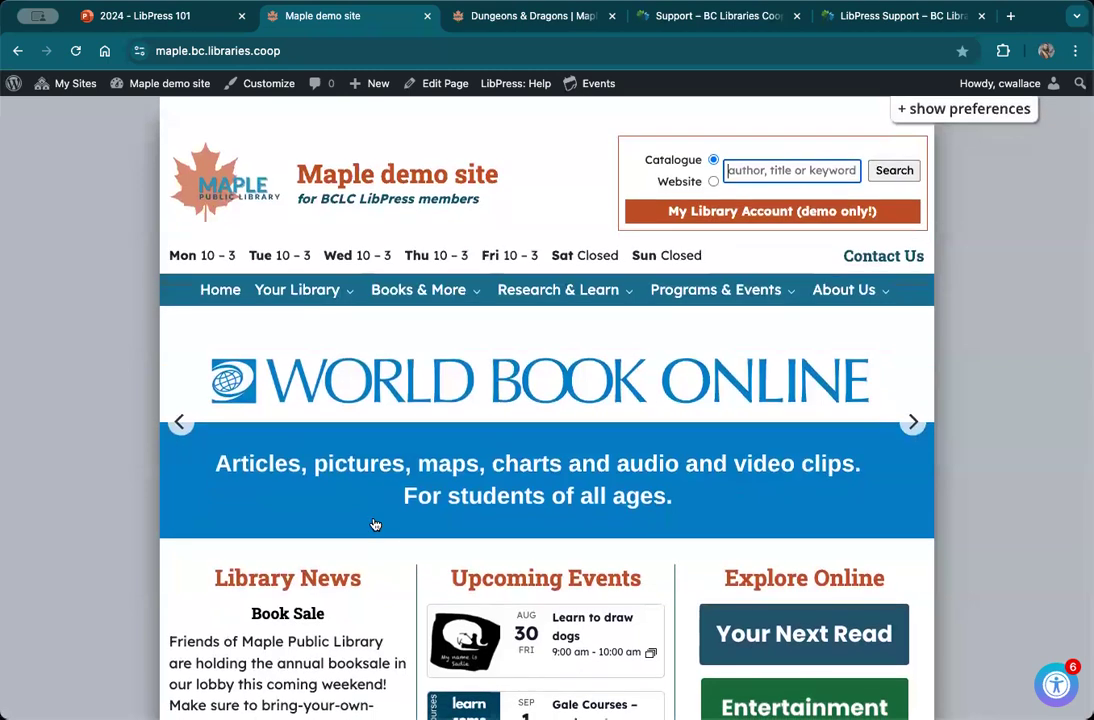
pyautogui.moveTo(605, 303)
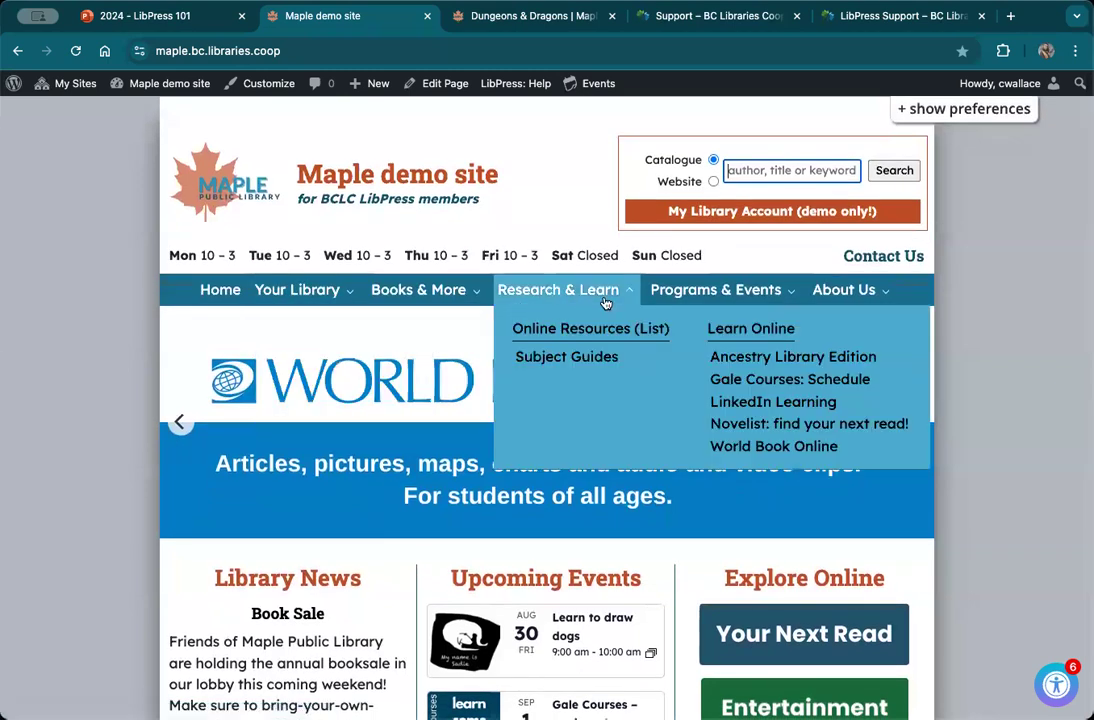
pyautogui.moveTo(843, 290)
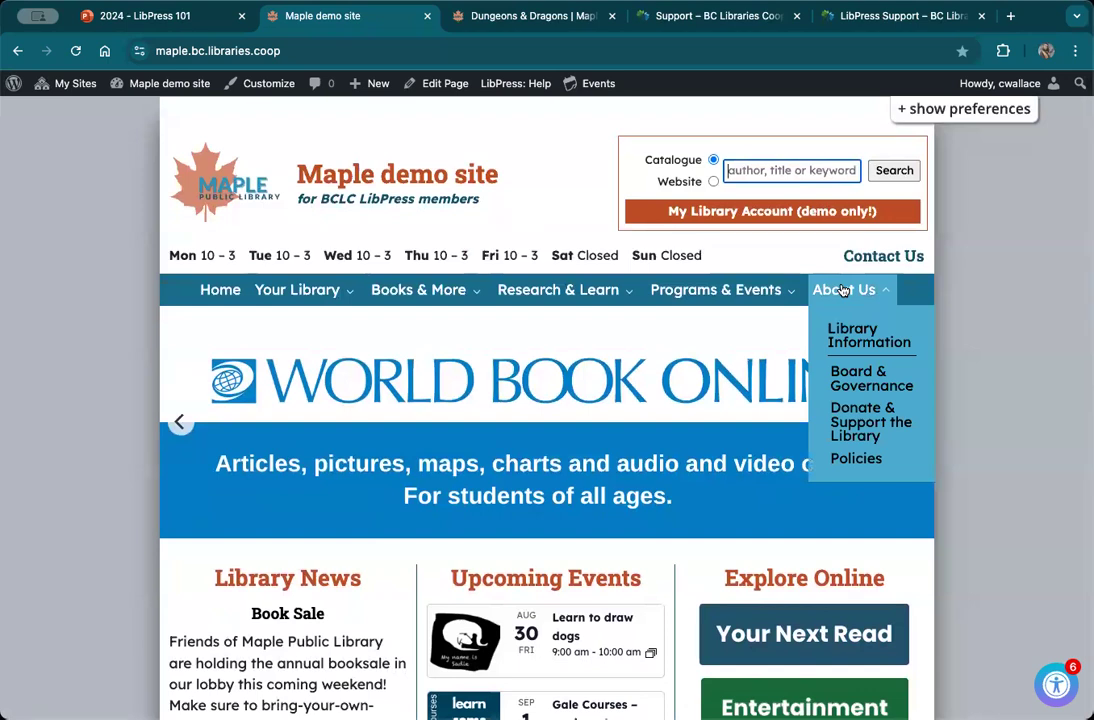
pyautogui.click(858, 342)
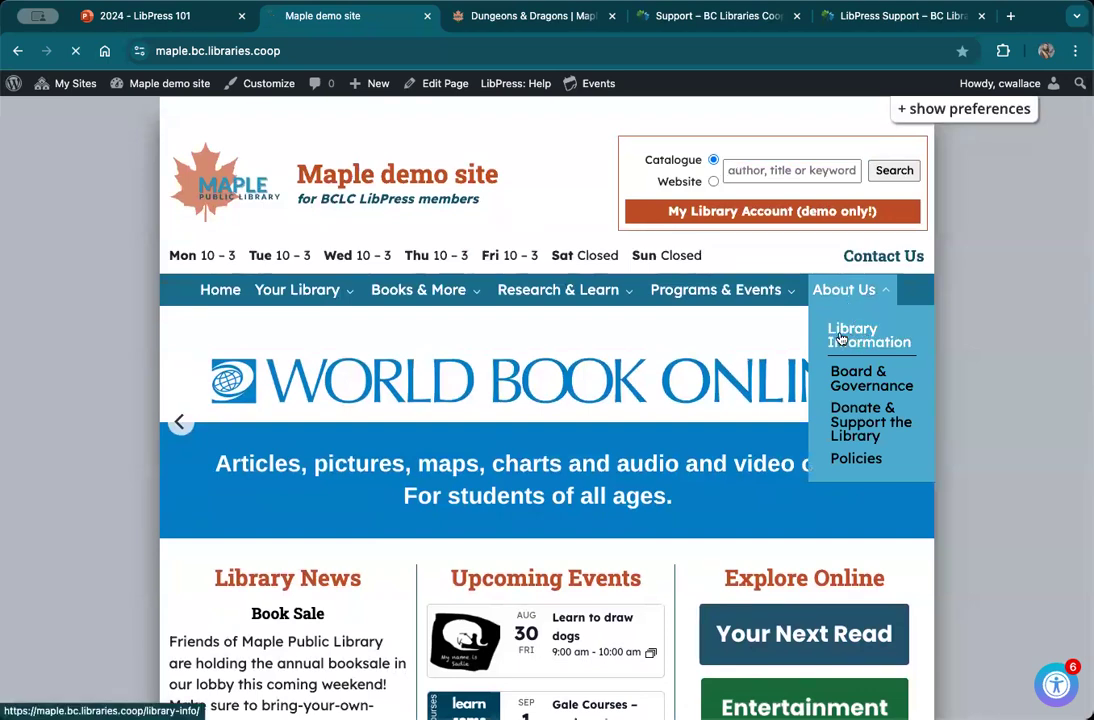
pyautogui.scroll(-1, 481, 452)
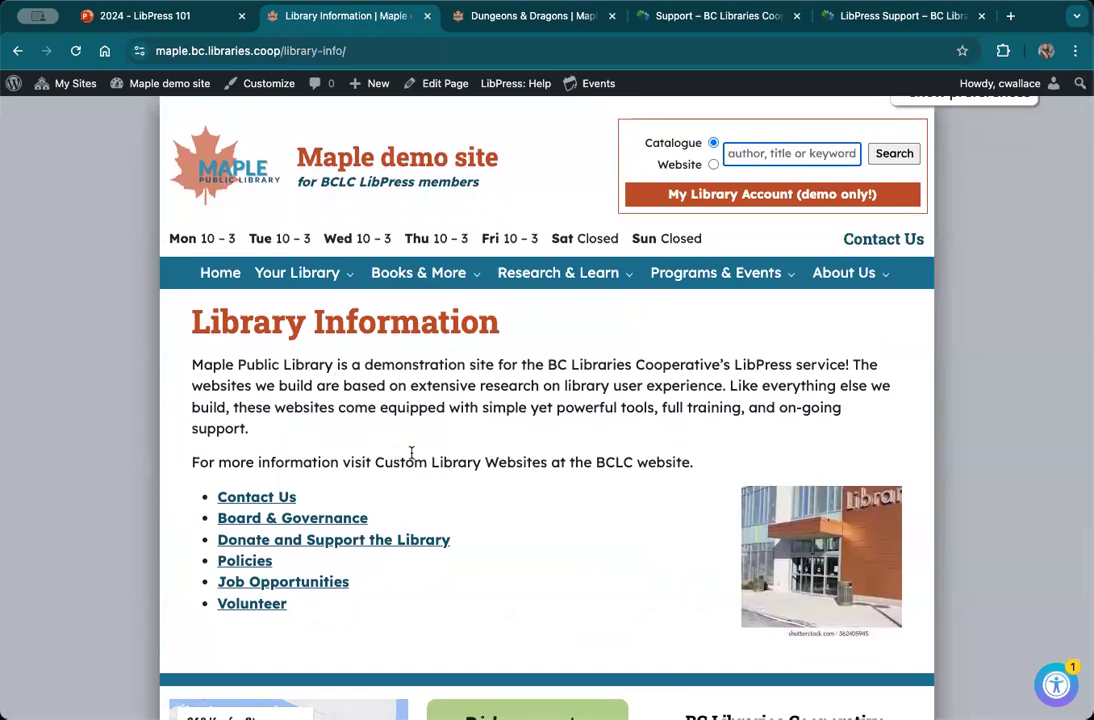
# Open the Contact Us page for editing and add "Note: Closed on all stat holidays." below the Office Hours list
pyautogui.click(885, 244)
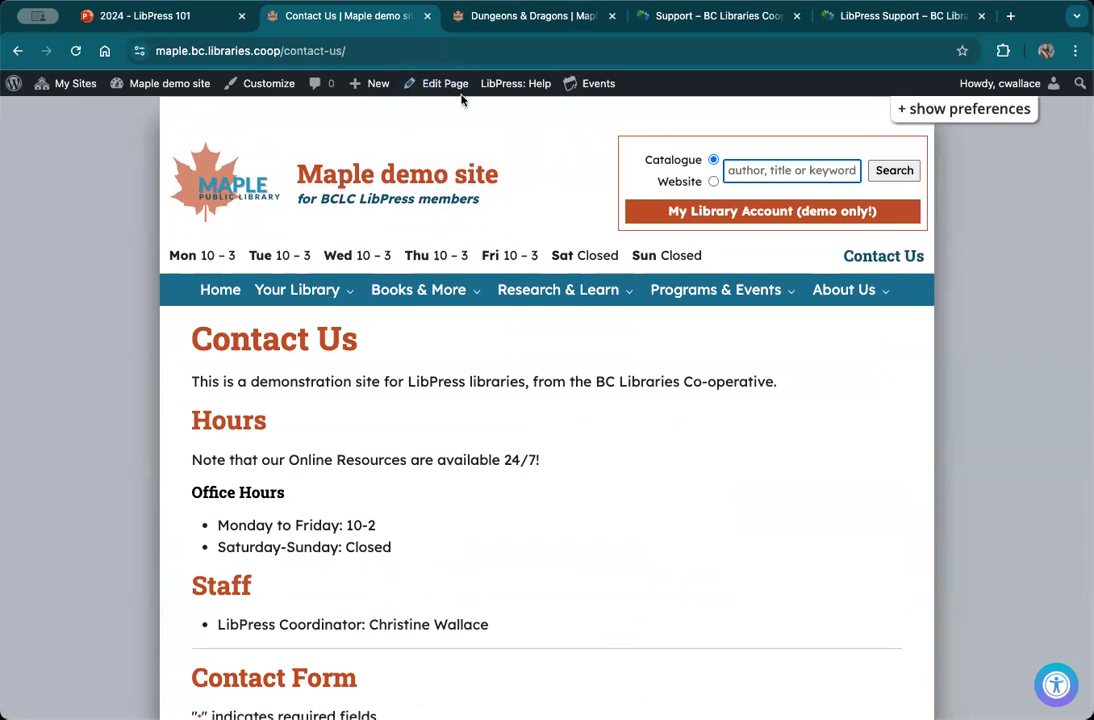
pyautogui.moveTo(300, 289)
pyautogui.click(432, 86)
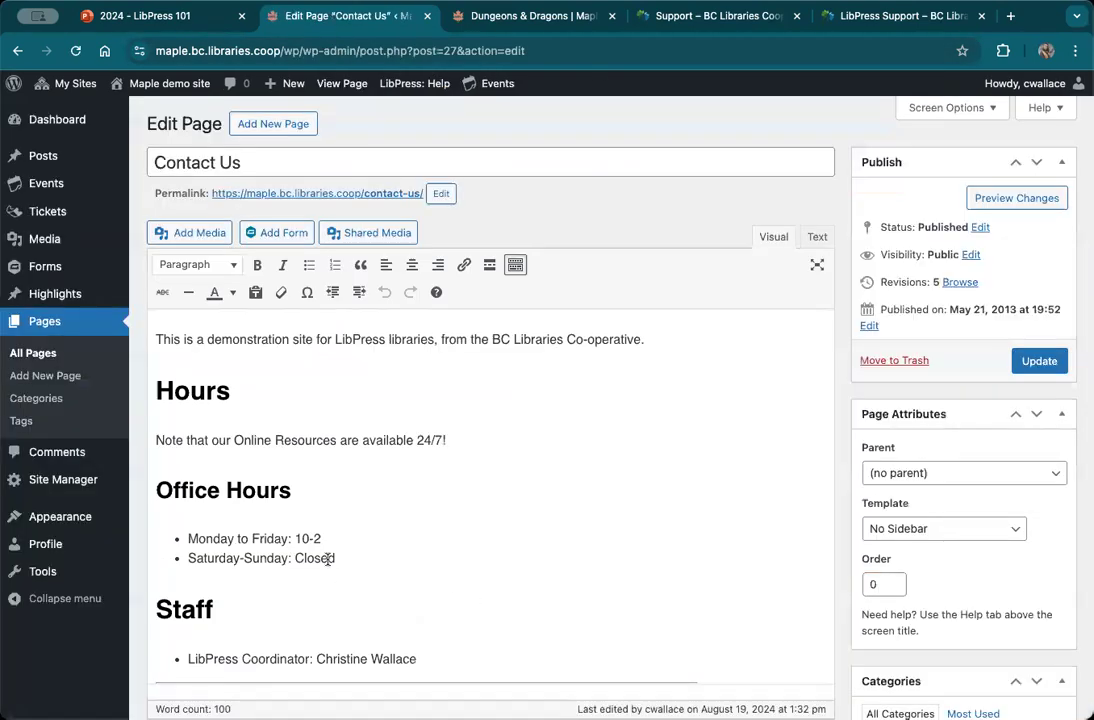
pyautogui.click(364, 561)
pyautogui.press('Return')
pyautogui.press('Return')
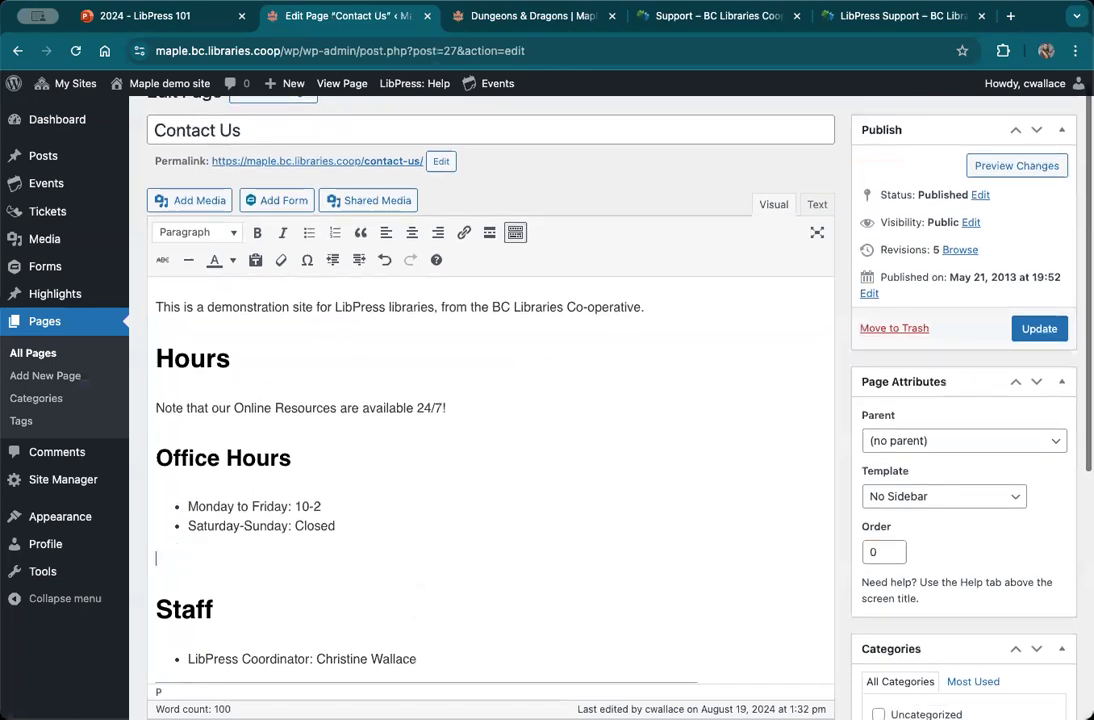
pyautogui.write('S')
pyautogui.press('BackSpace')
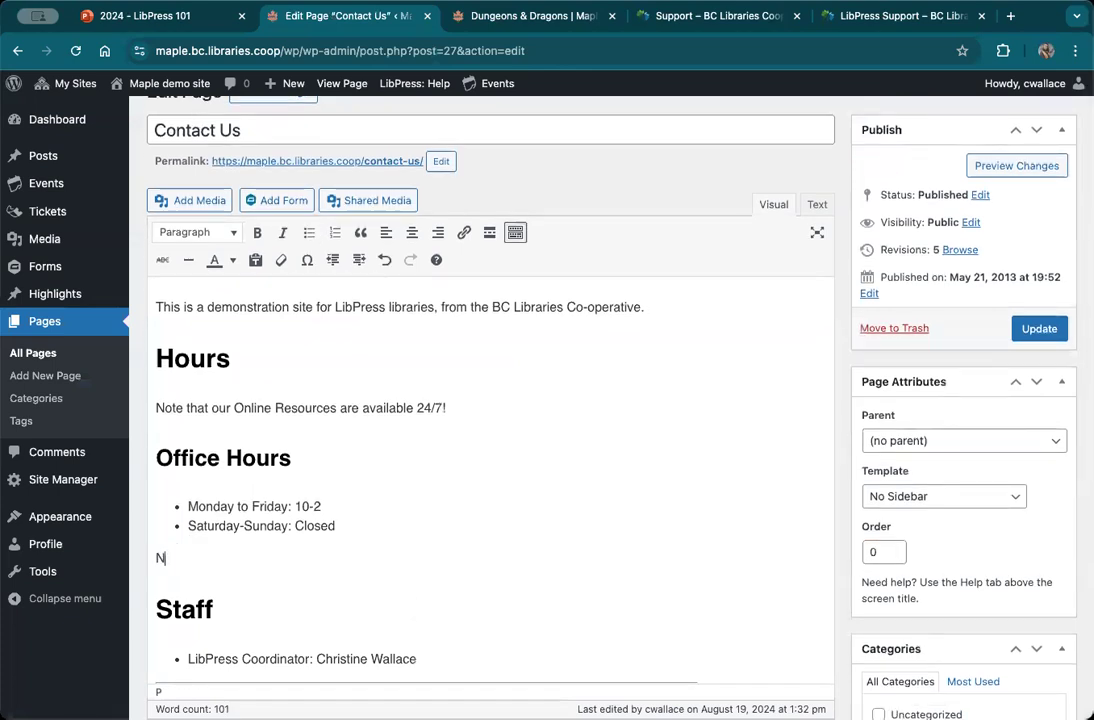
pyautogui.write('Note: Closed on all stat holidays.')
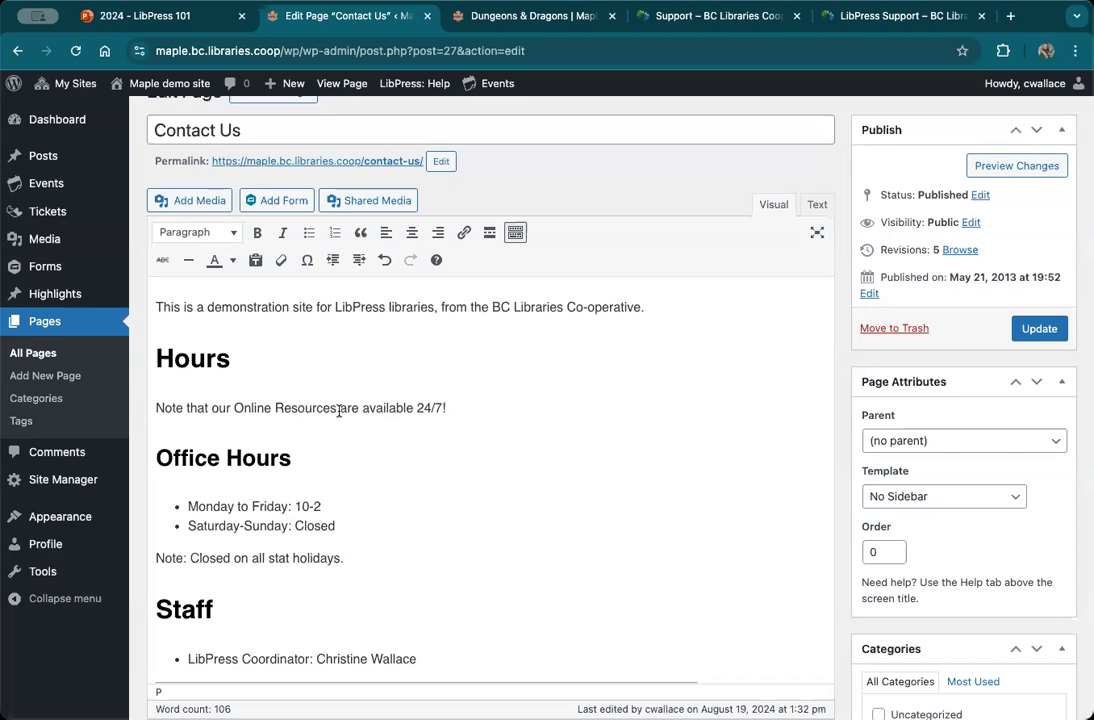
# Link the words "Online Resources" in the Hours note to the site's Online Resources page and update the Contact Us page
pyautogui.moveTo(338, 409); pyautogui.dragTo(237, 410)
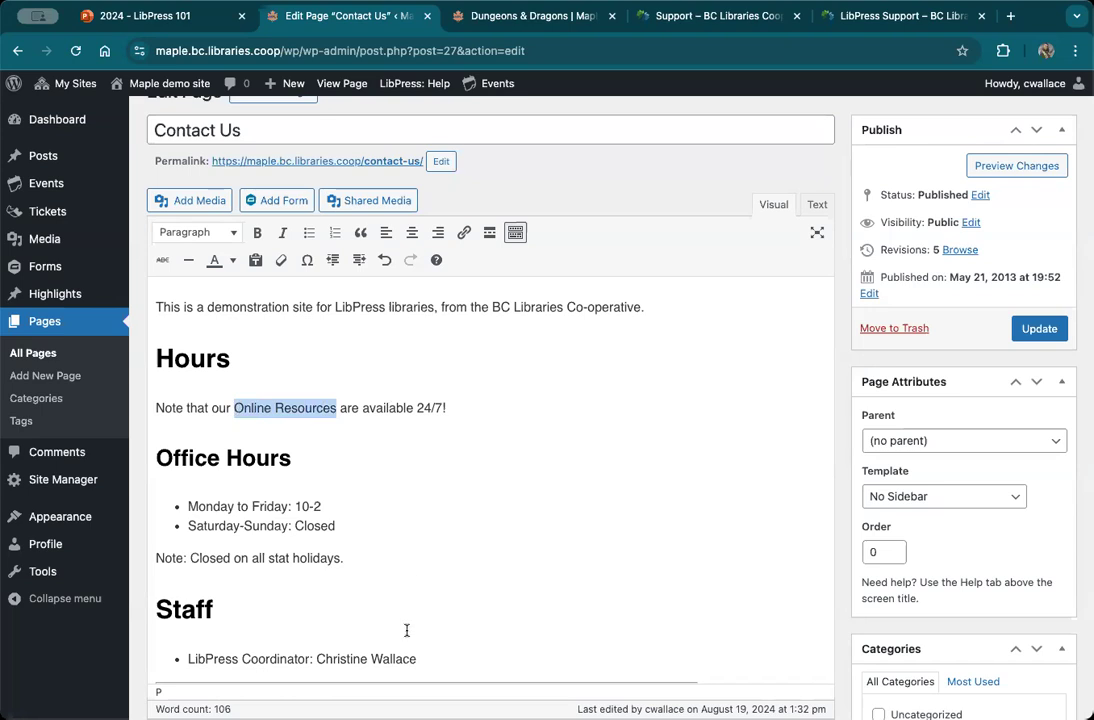
pyautogui.click(463, 235)
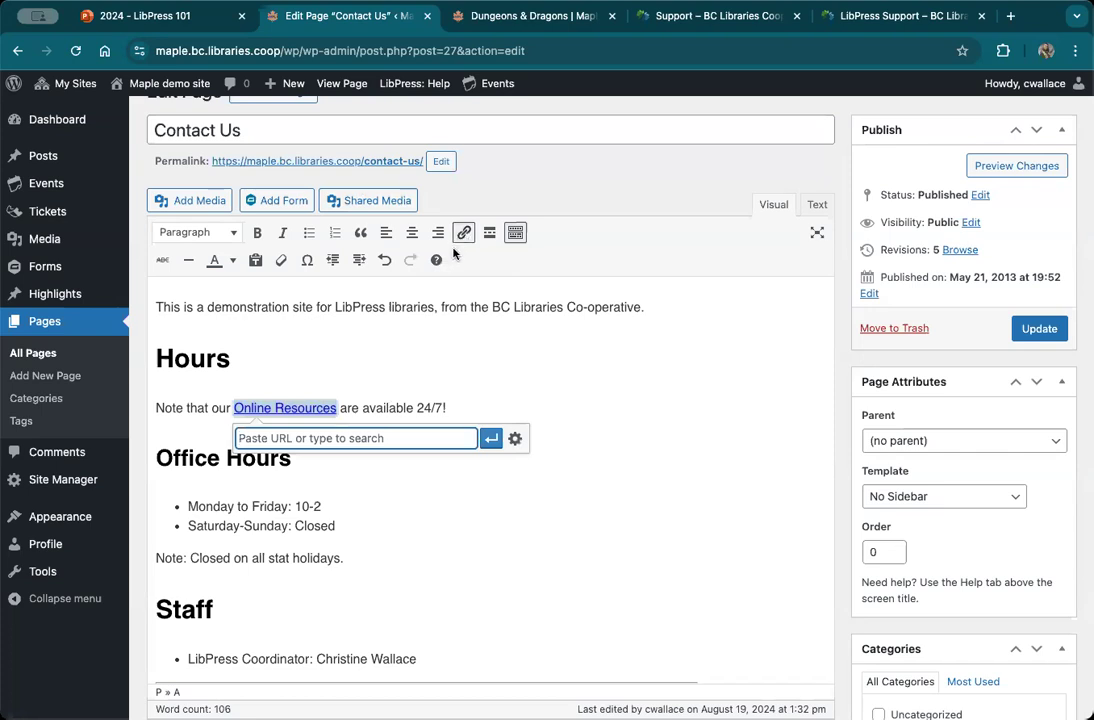
pyautogui.write('online')
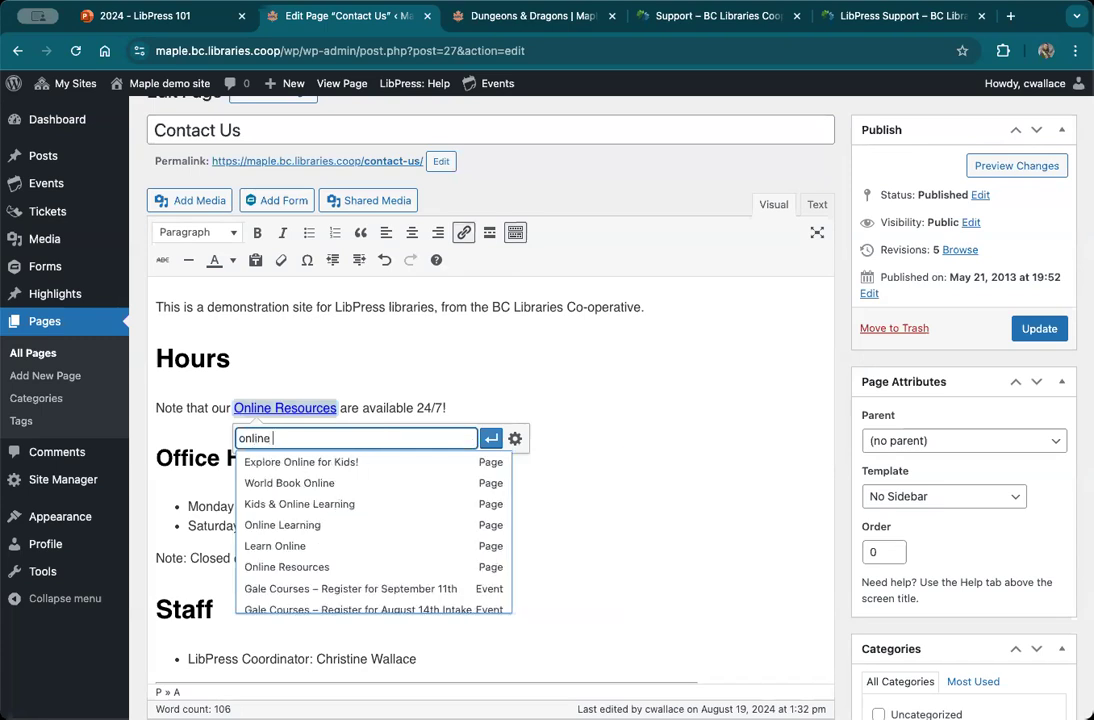
pyautogui.write(' r')
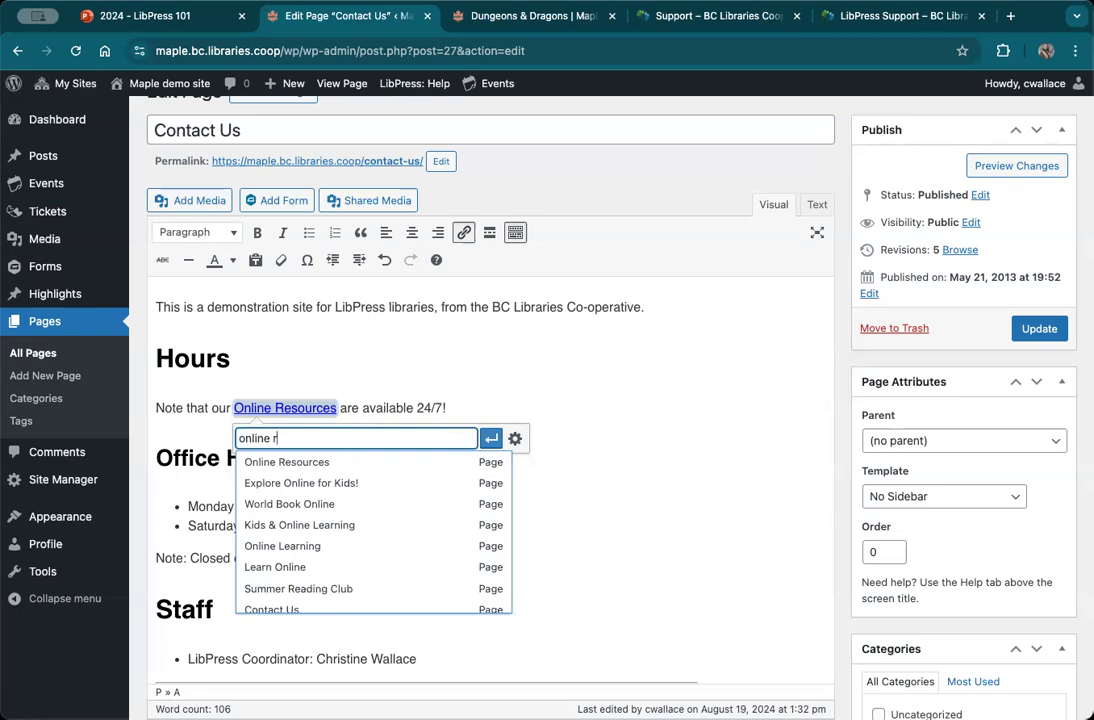
pyautogui.click(320, 462)
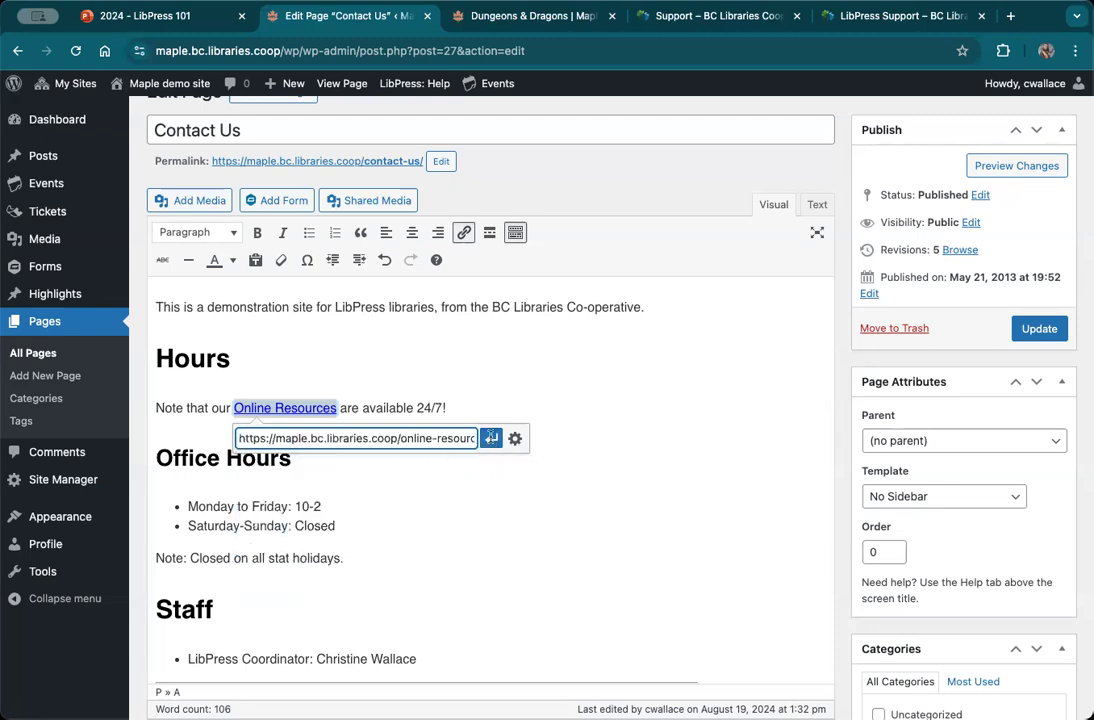
pyautogui.click(491, 438)
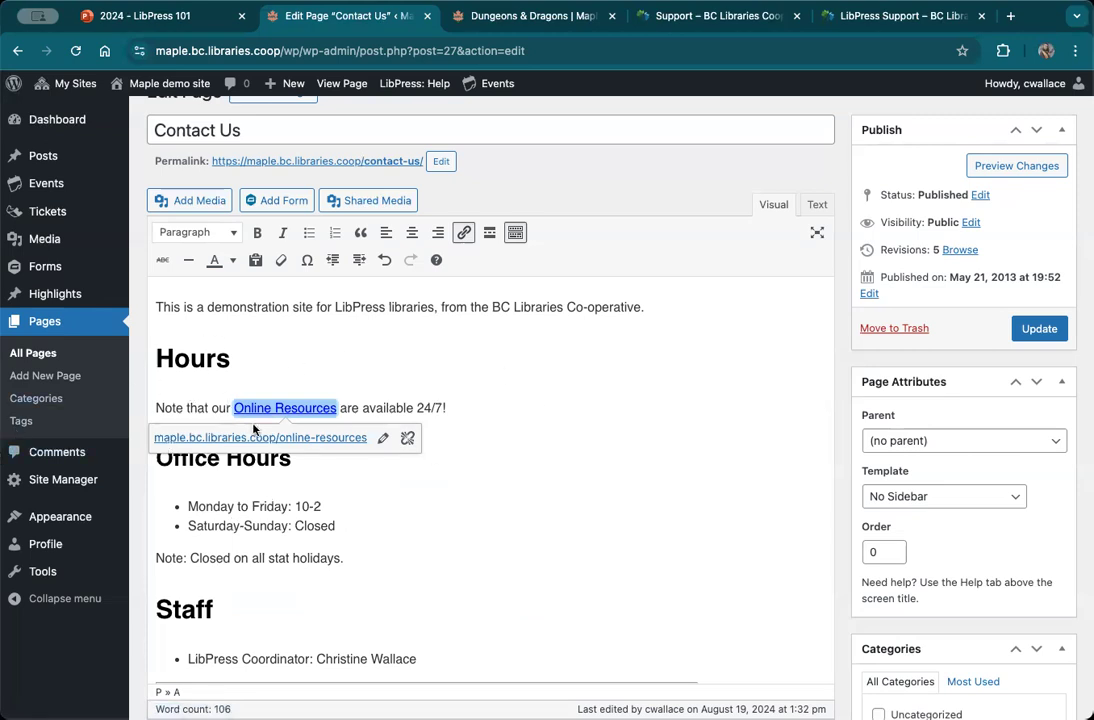
pyautogui.click(1040, 333)
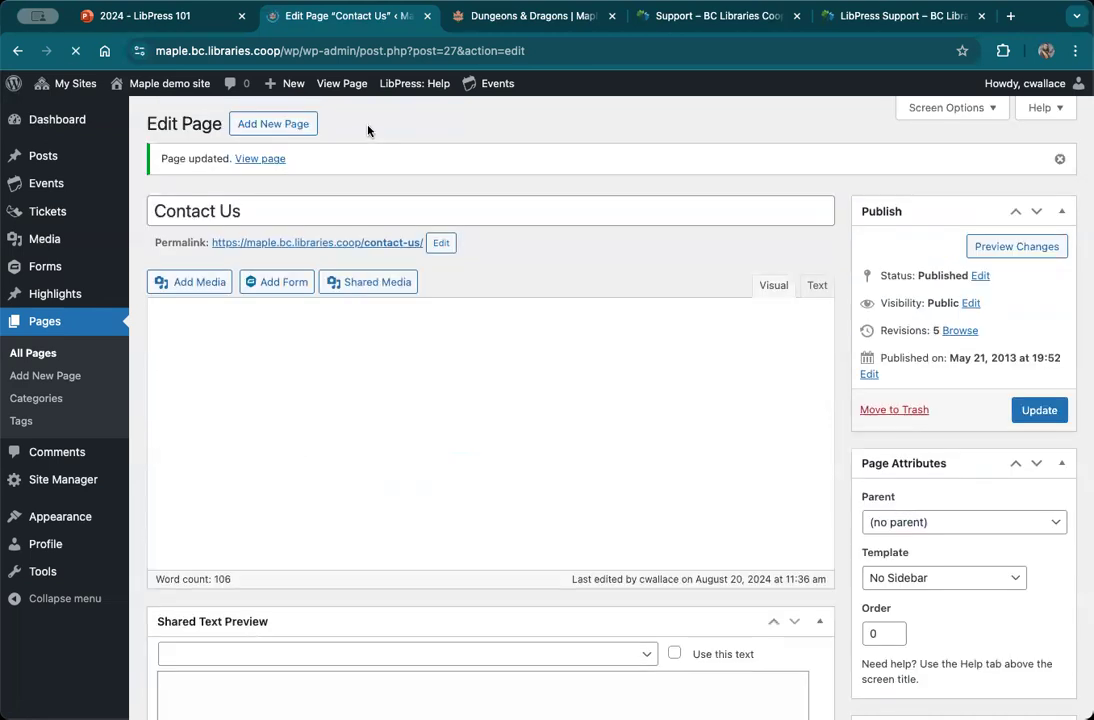
# View the public Contact Us page, follow its Online Resources link and look through the linked page
pyautogui.click(341, 83)
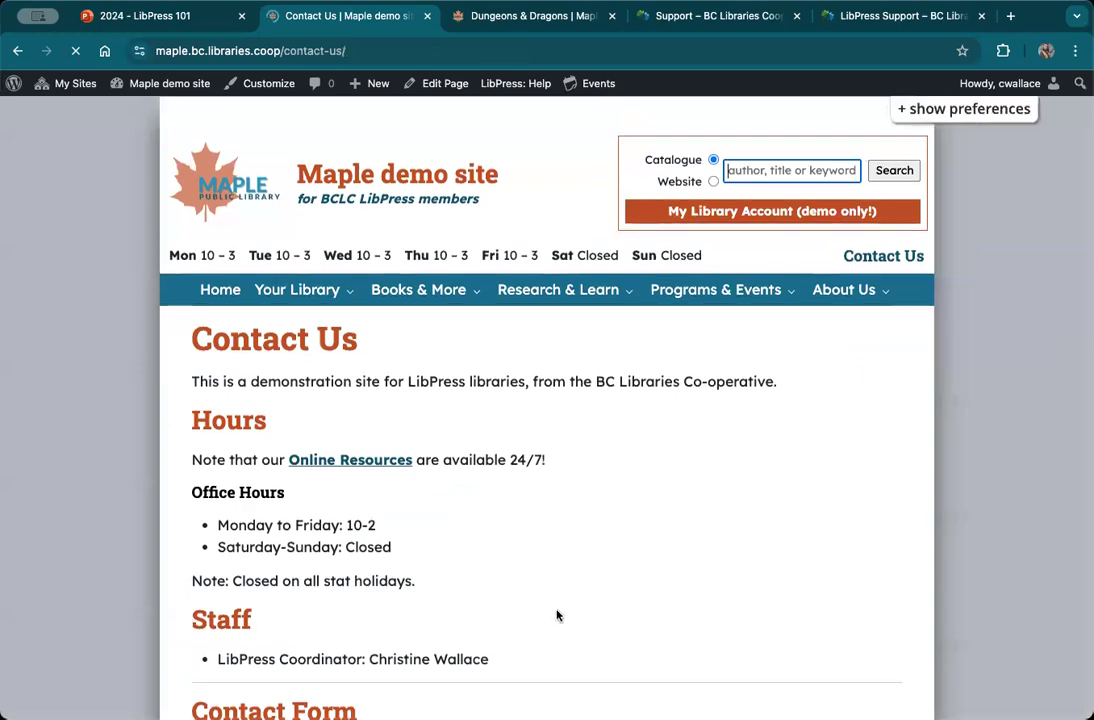
pyautogui.click(352, 461)
pyautogui.scroll(-3, 553, 578)
pyautogui.scroll(-2, 553, 578)
pyautogui.scroll(5, 552, 580)
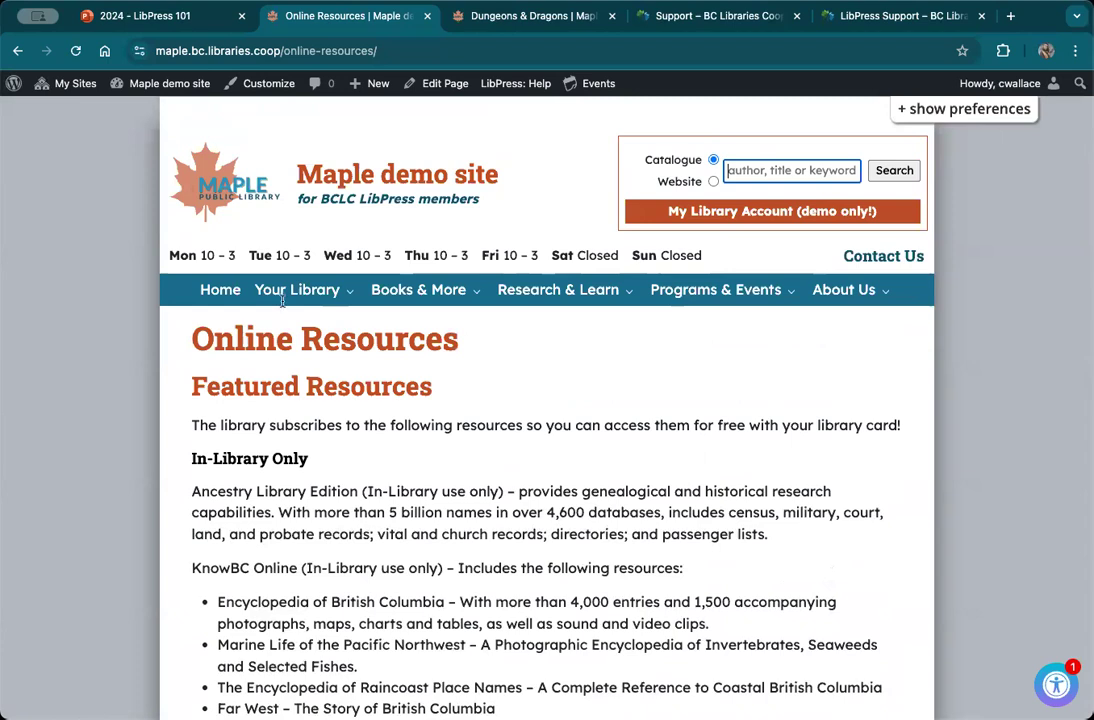
# Visit the Maple demo site's dashboard, return to the public home page and open the Home page in the editor
pyautogui.moveTo(184, 86)
pyautogui.click(137, 111)
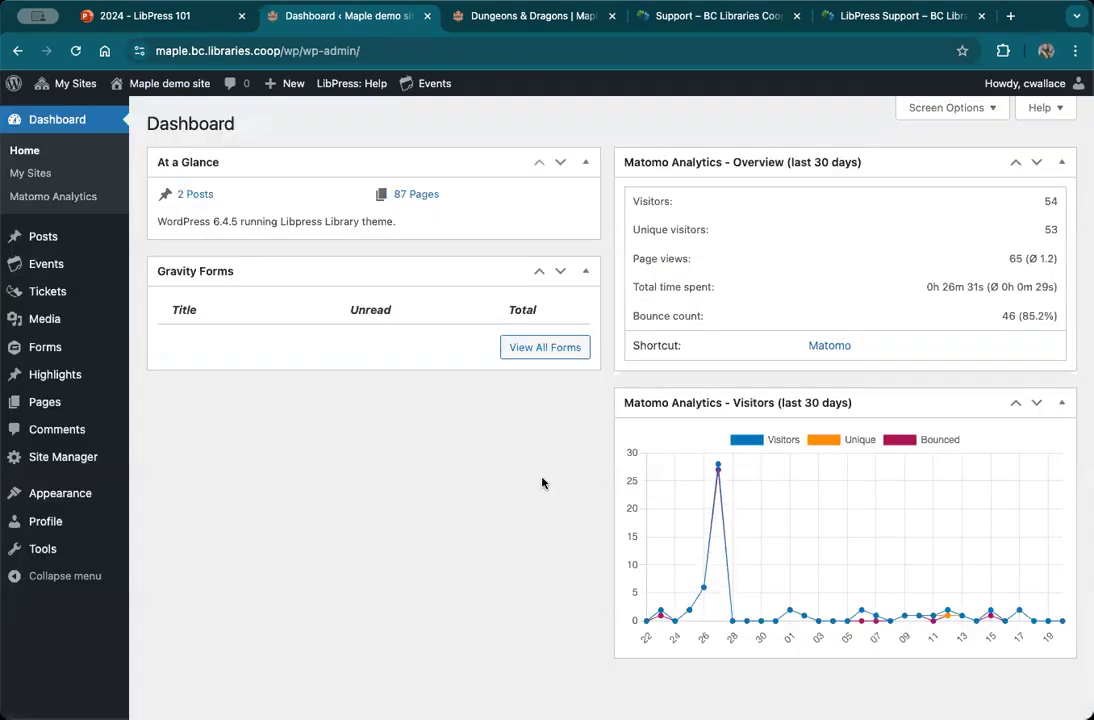
pyautogui.click(160, 83)
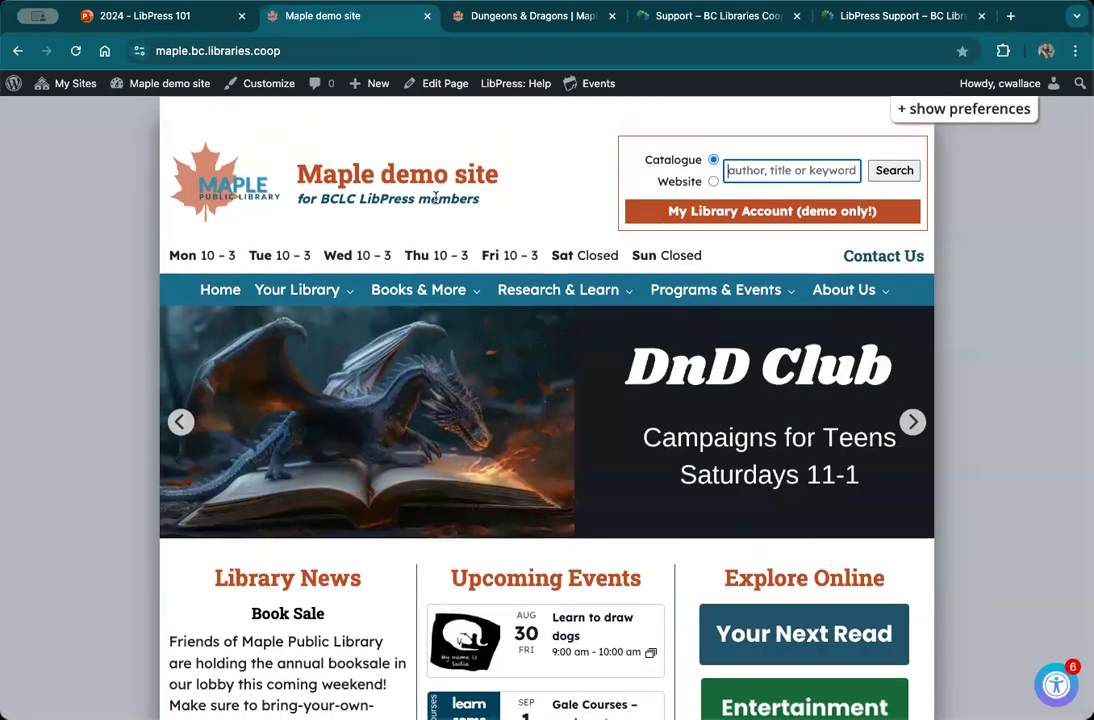
pyautogui.scroll(-3, 375, 170)
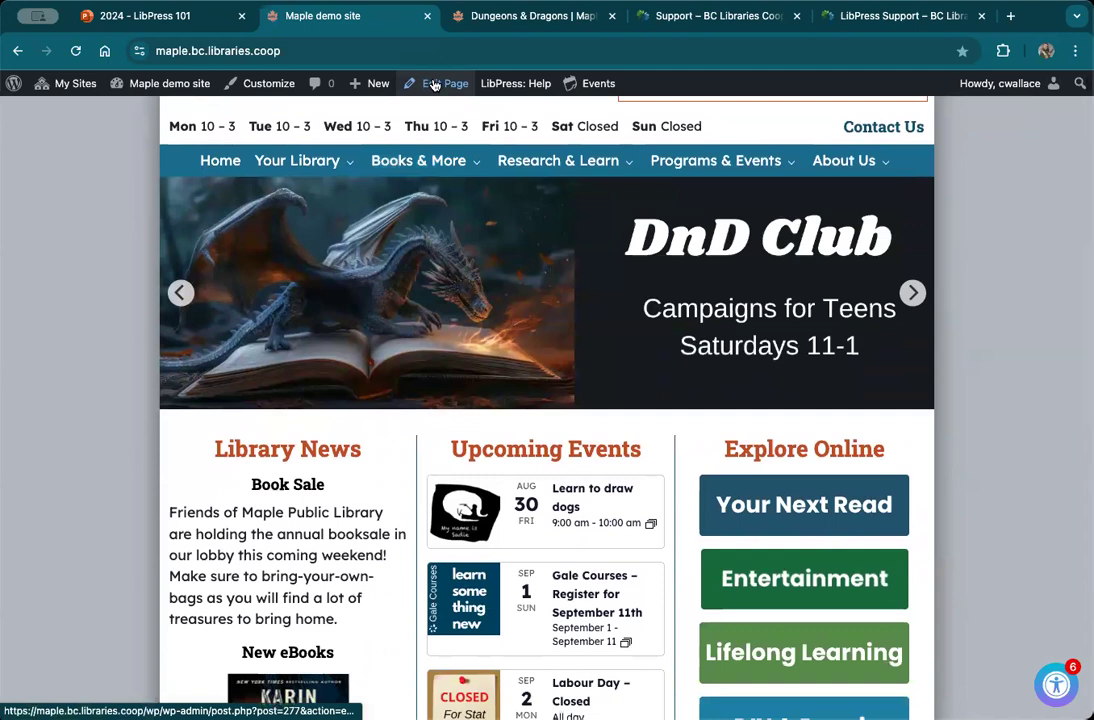
pyautogui.click(433, 86)
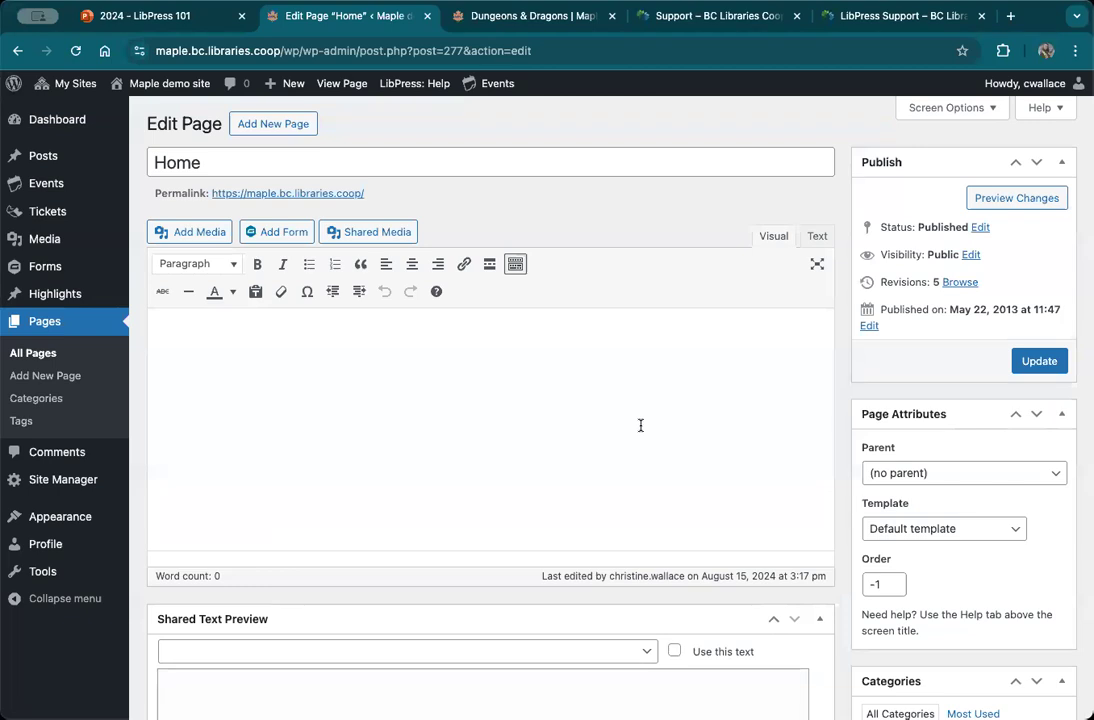
# Open the published Library News highlight from the highlights list and look over its content
pyautogui.click(44, 293)
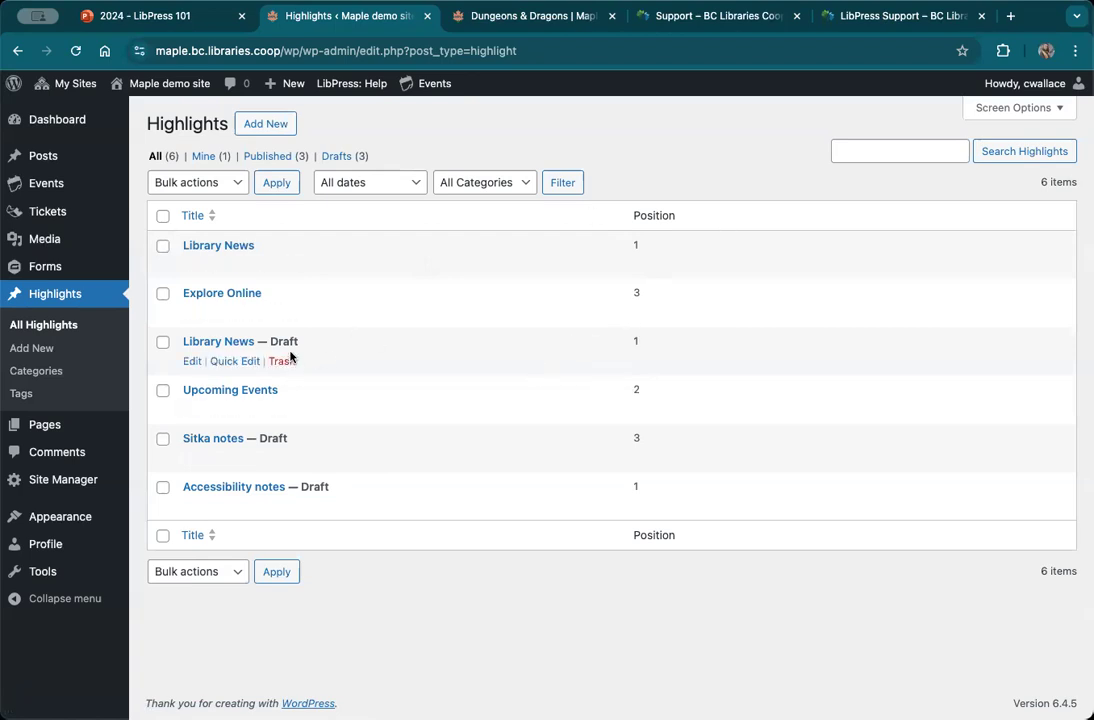
pyautogui.click(229, 251)
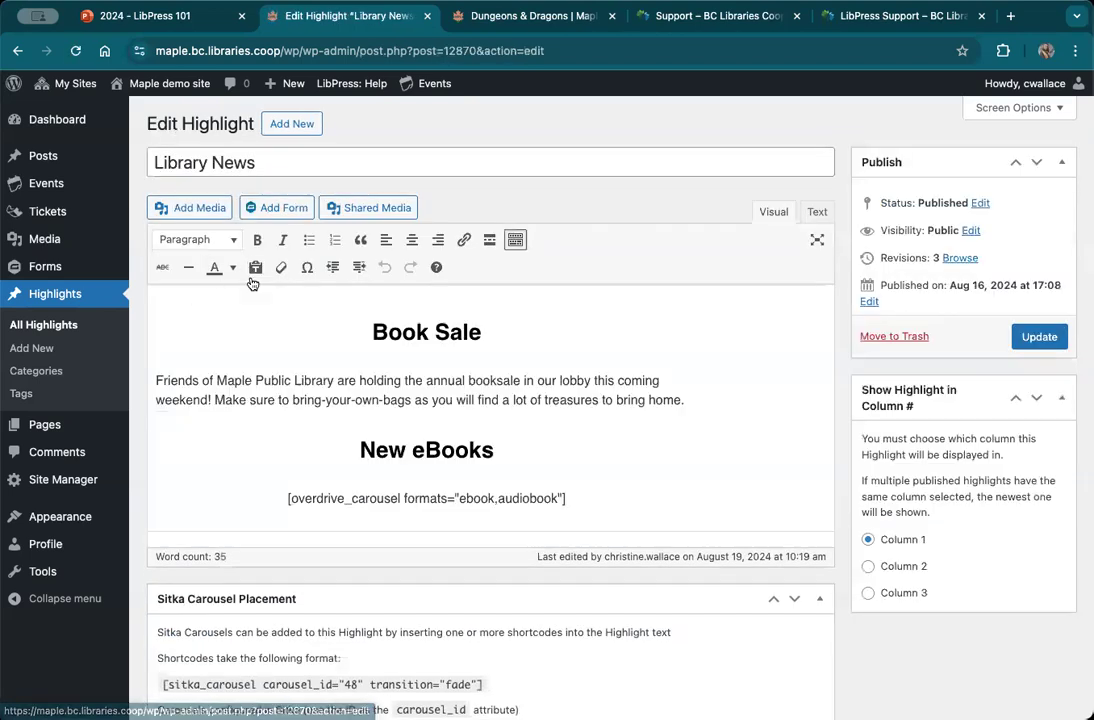
pyautogui.scroll(-1, 396, 340)
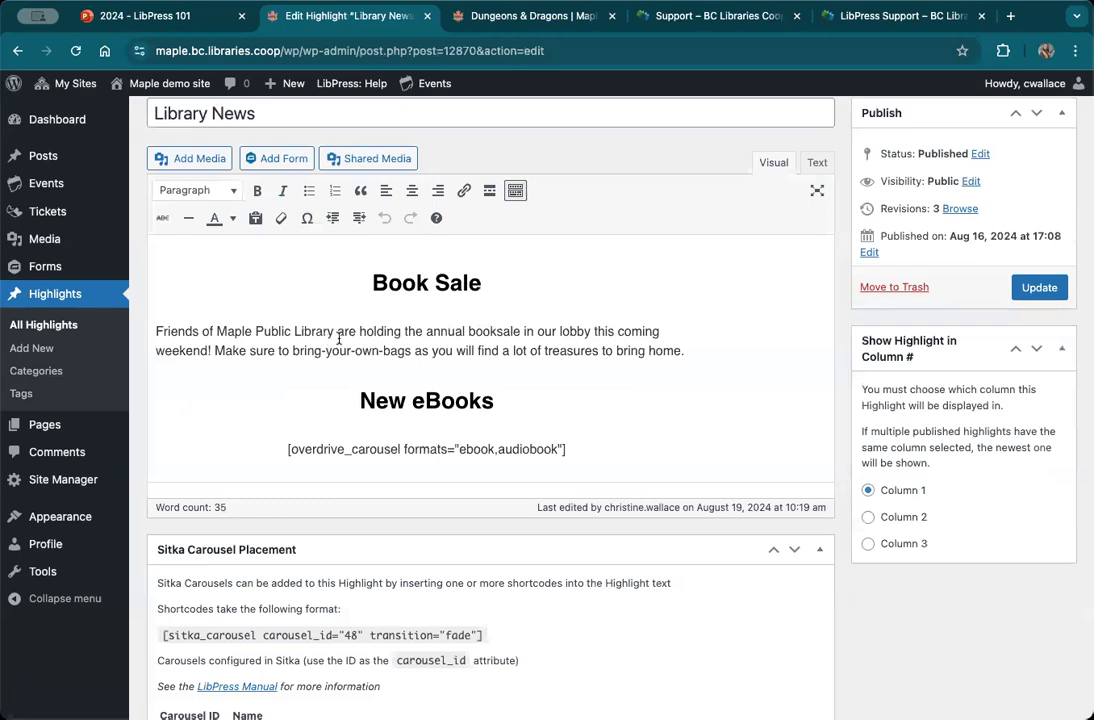
# Try to link "Friends of Maple Public Library" in the Book Sale text, searching the site's content for "friends of"
pyautogui.moveTo(333, 333); pyautogui.dragTo(169, 326)
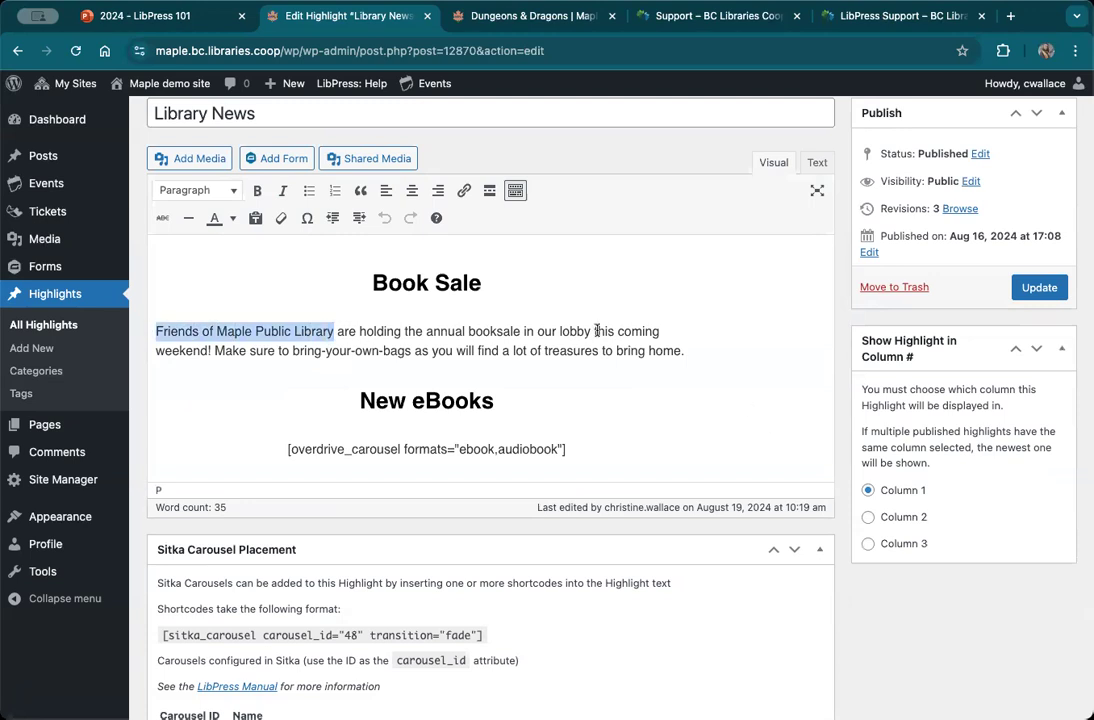
pyautogui.click(460, 194)
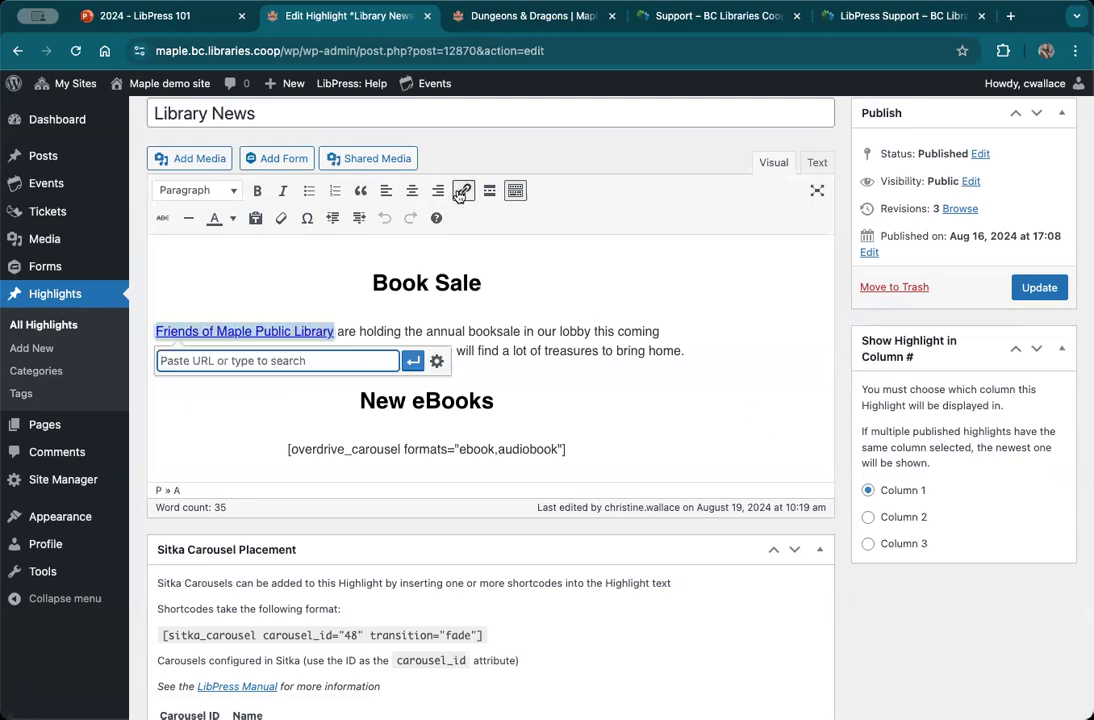
pyautogui.write('friends of')
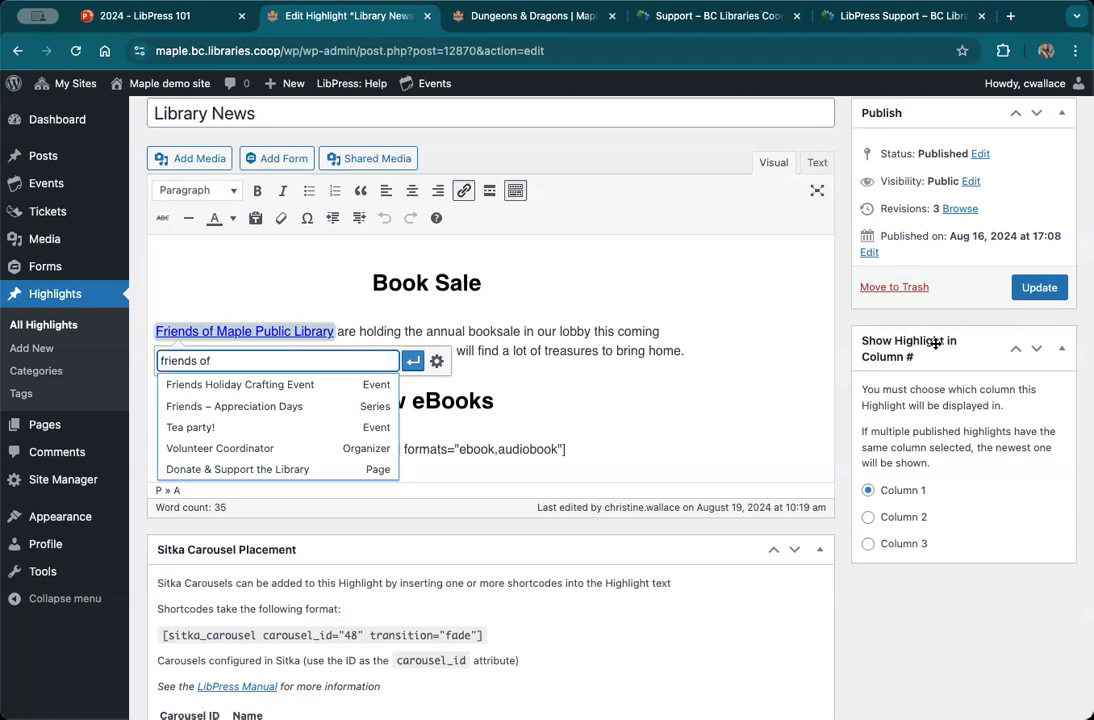
pyautogui.click(811, 327)
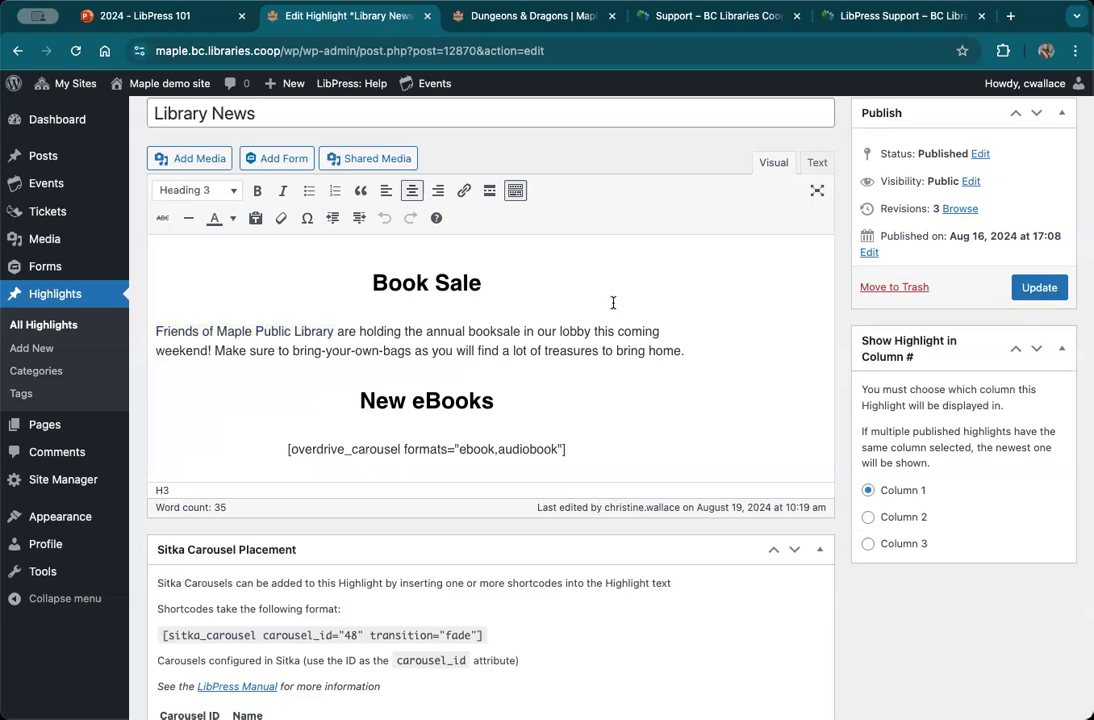
# Create a new page titled "Friends of the Library" and publish it with no body text
pyautogui.scroll(2, 613, 302)
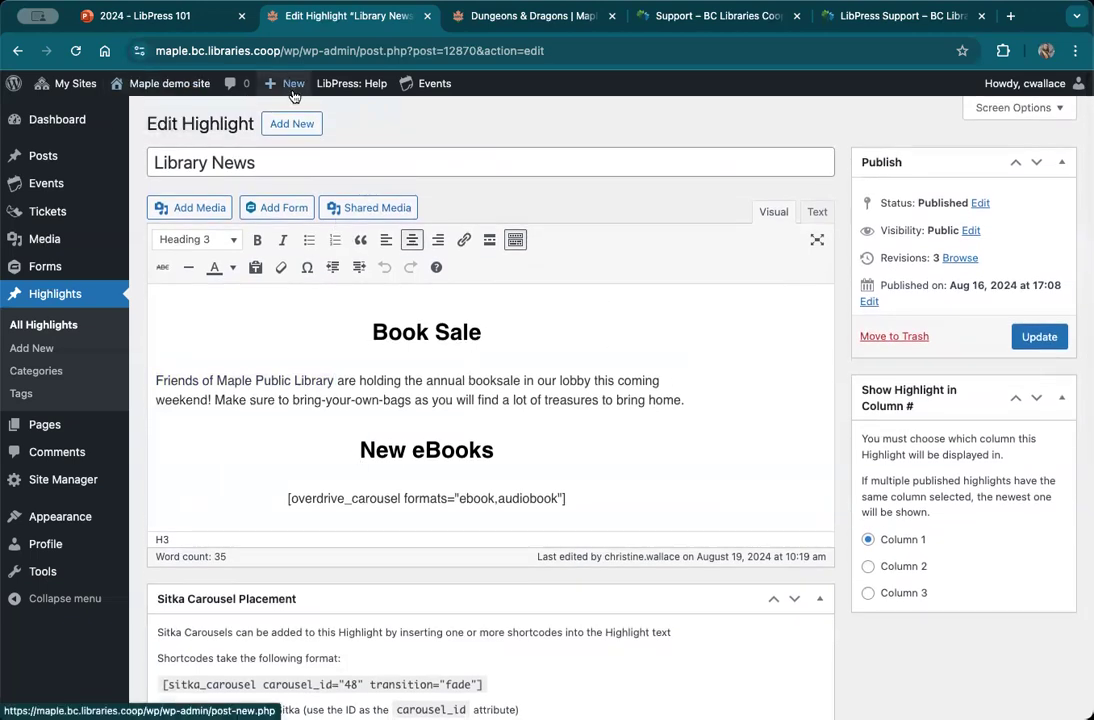
pyautogui.moveTo(292, 92)
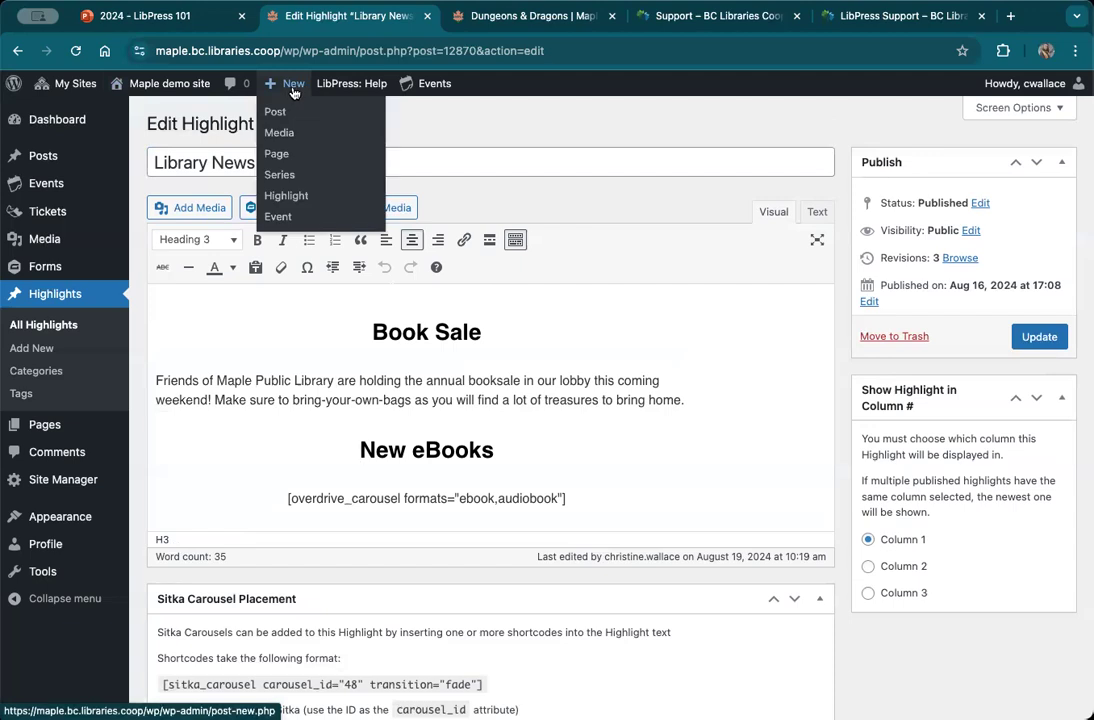
pyautogui.click(278, 216)
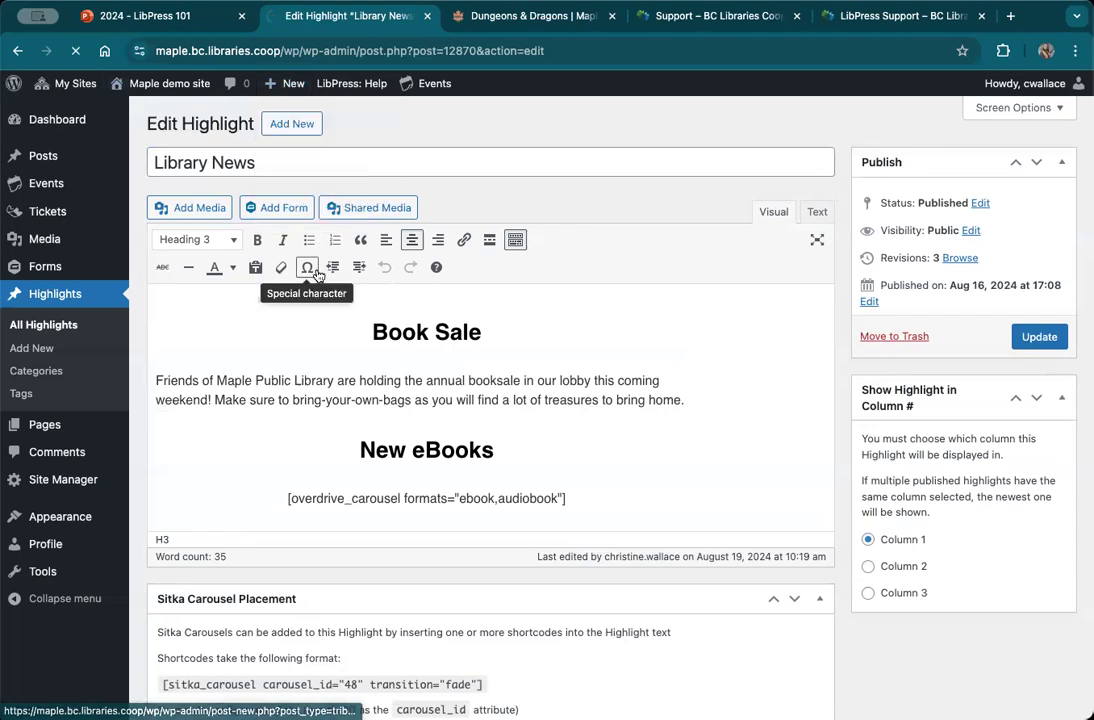
pyautogui.write('F')
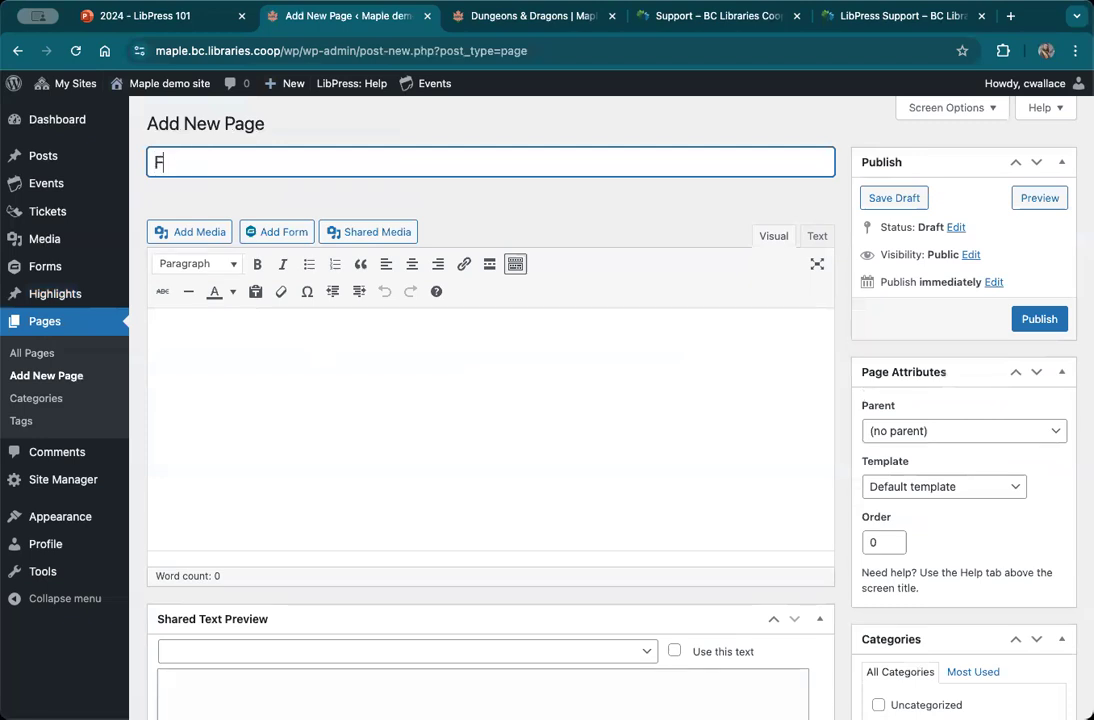
pyautogui.write('riends of the Library')
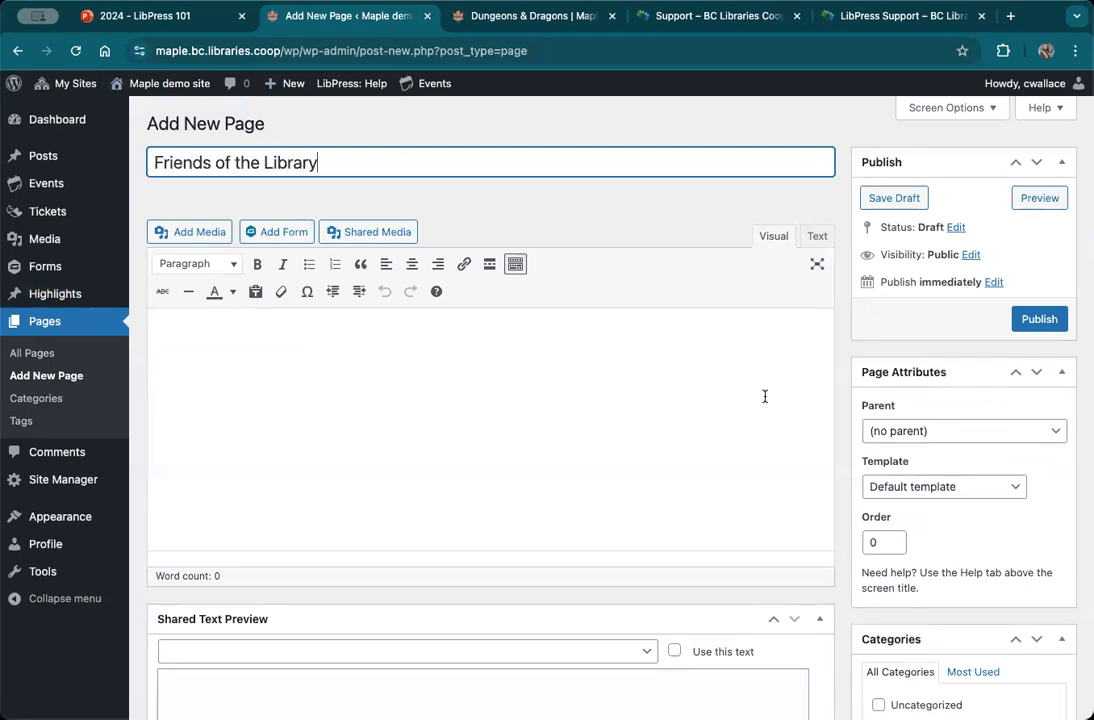
pyautogui.click(250, 406)
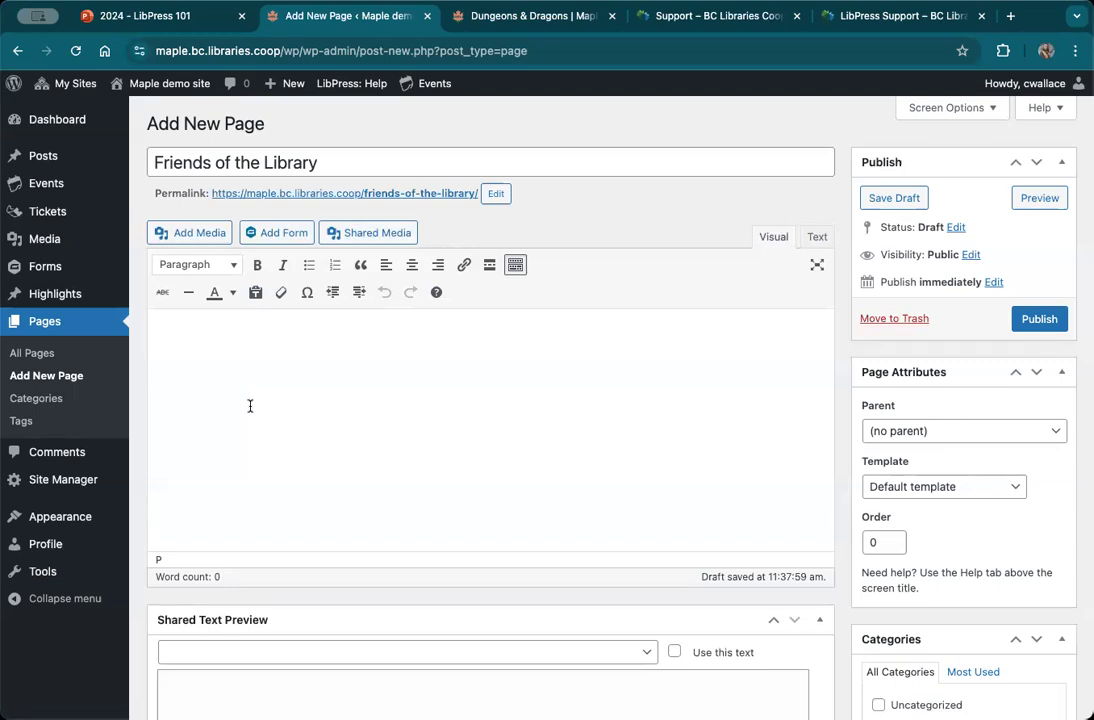
pyautogui.click(1037, 318)
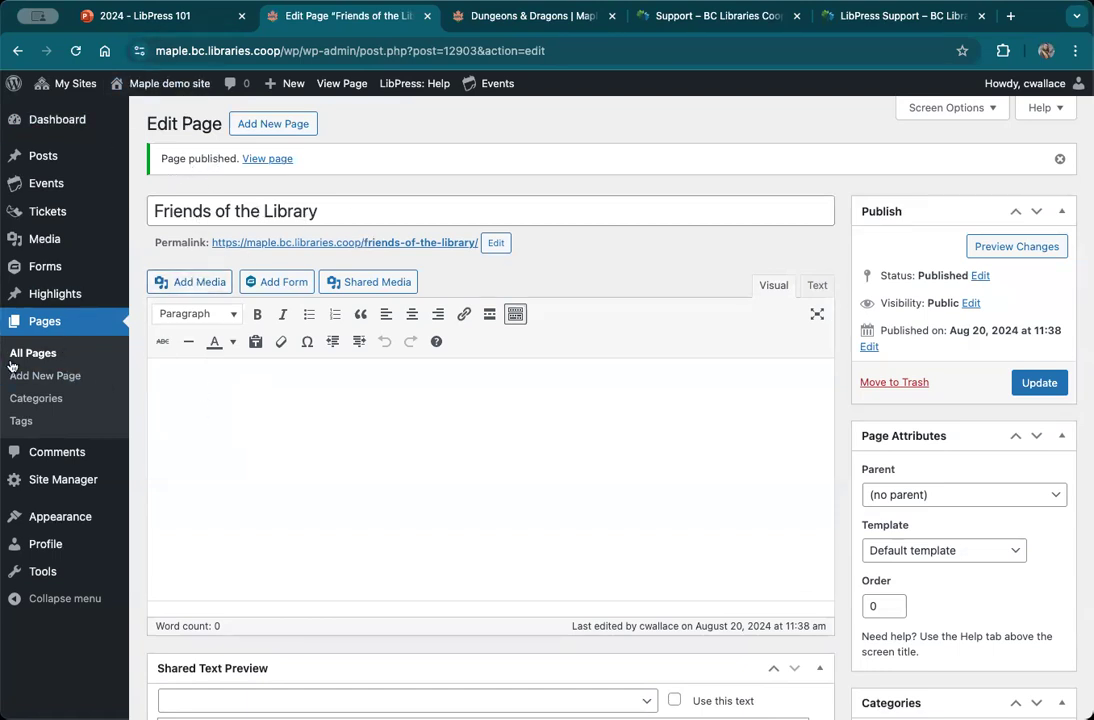
# In the published Library News highlight, link "Friends of Maple Public Library" to the Friends of the Library page and update the highlight
pyautogui.click(57, 293)
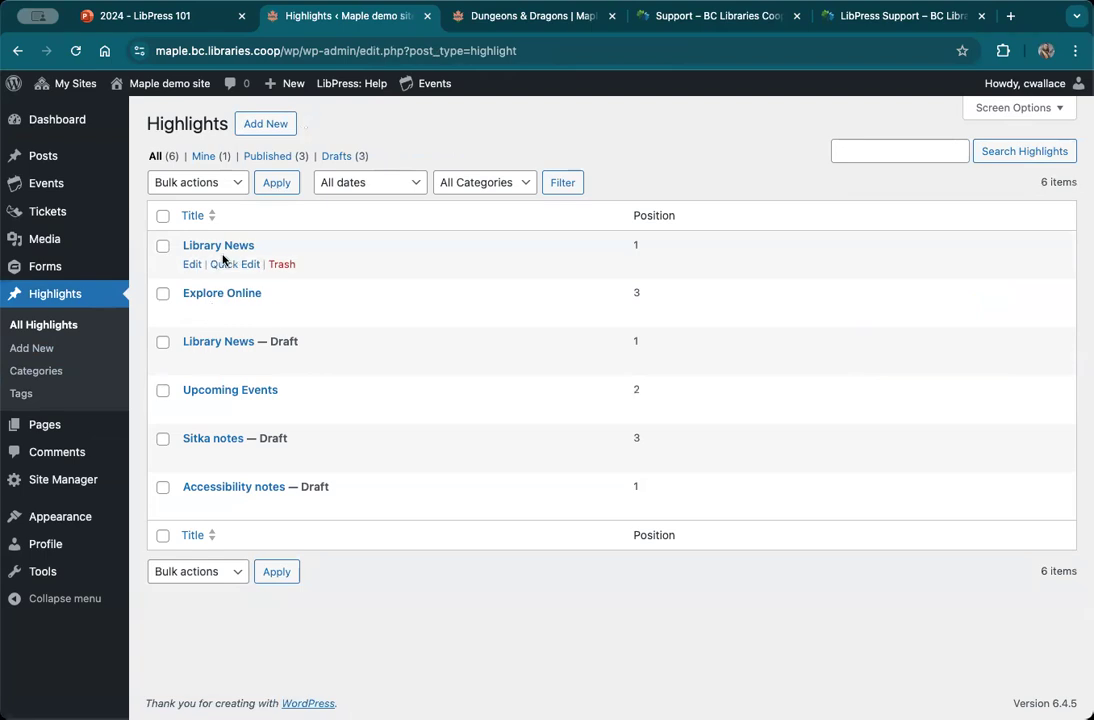
pyautogui.click(191, 264)
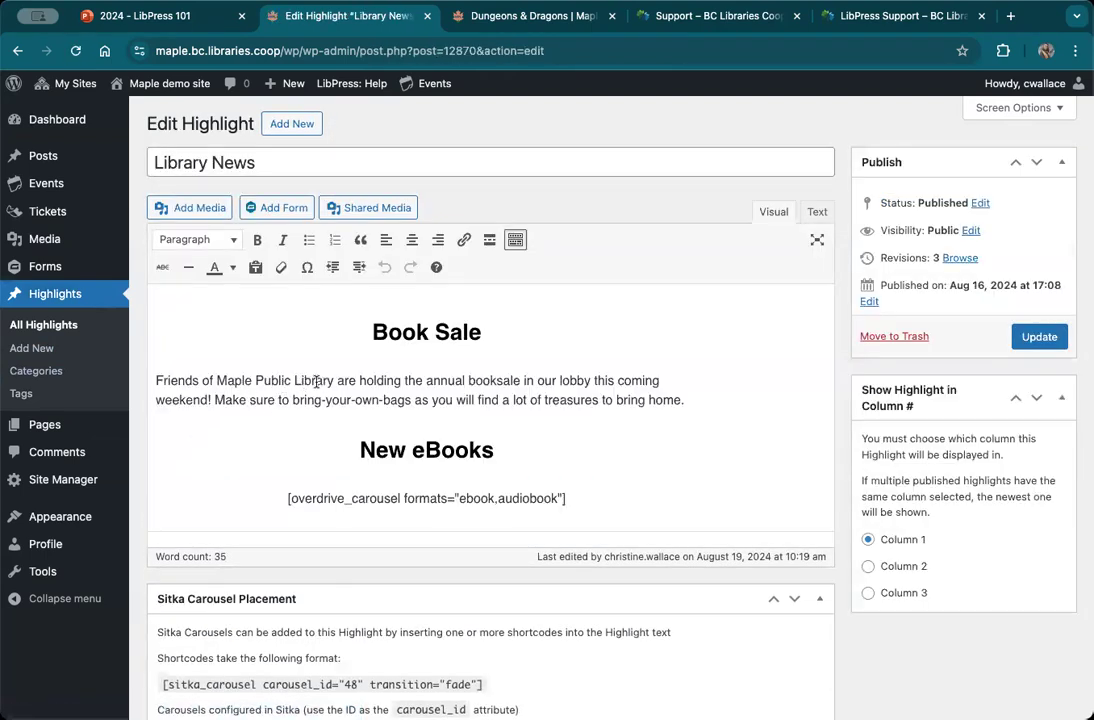
pyautogui.moveTo(333, 382); pyautogui.dragTo(157, 381)
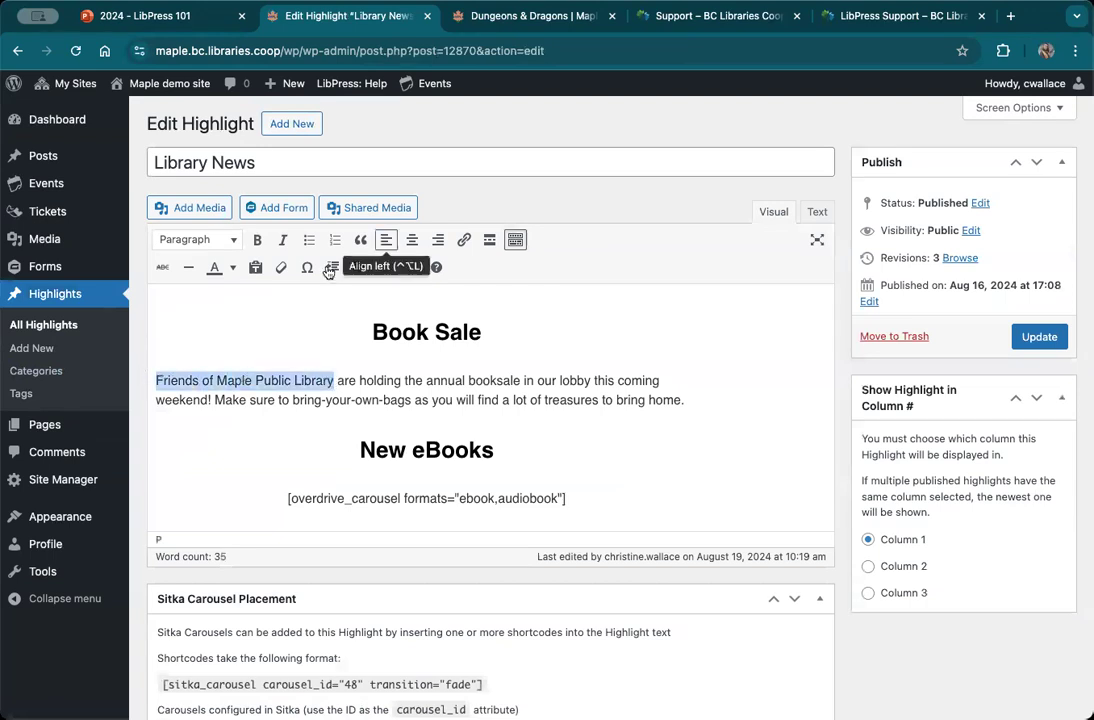
pyautogui.click(462, 242)
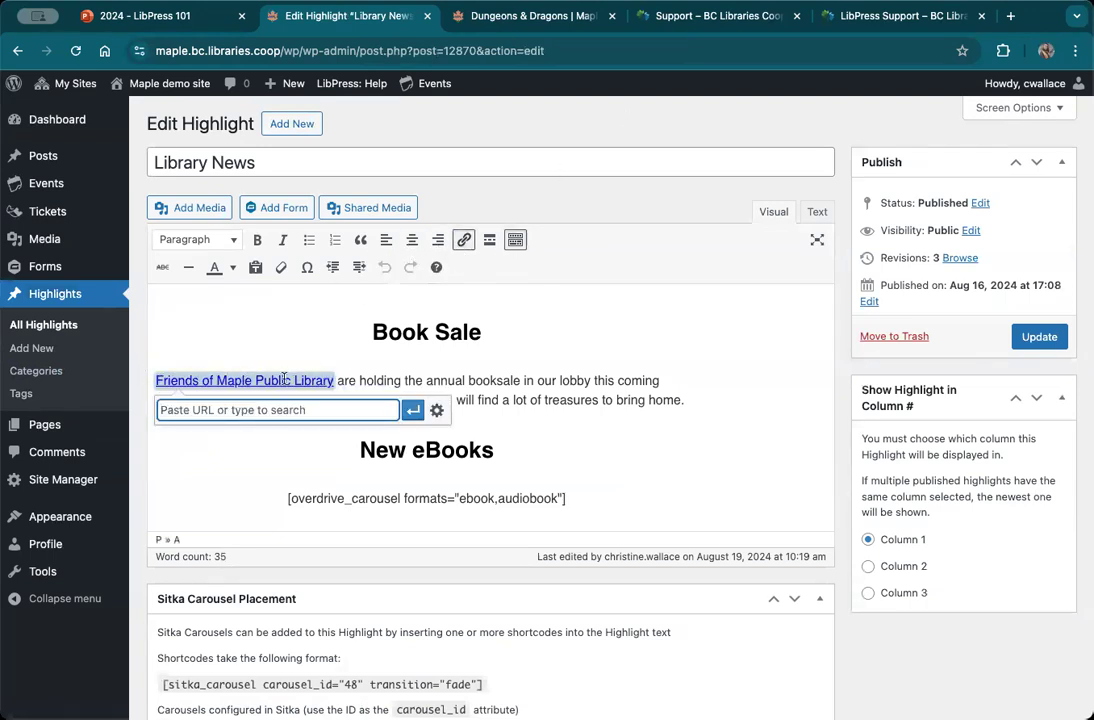
pyautogui.write('friends')
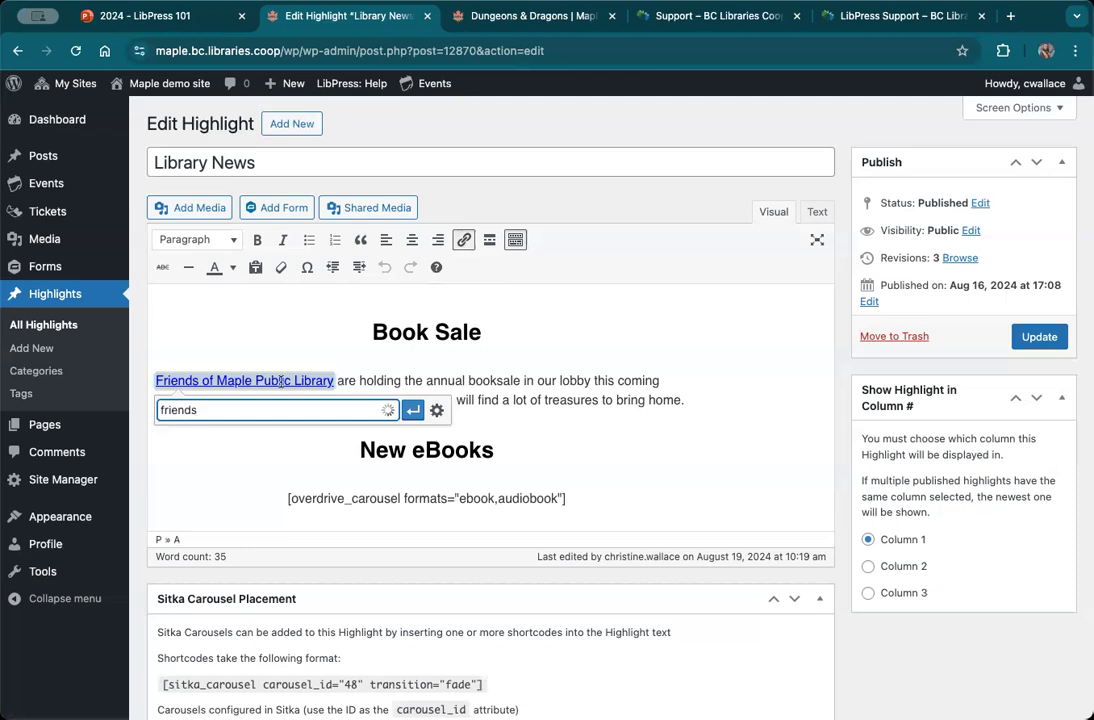
pyautogui.click(213, 437)
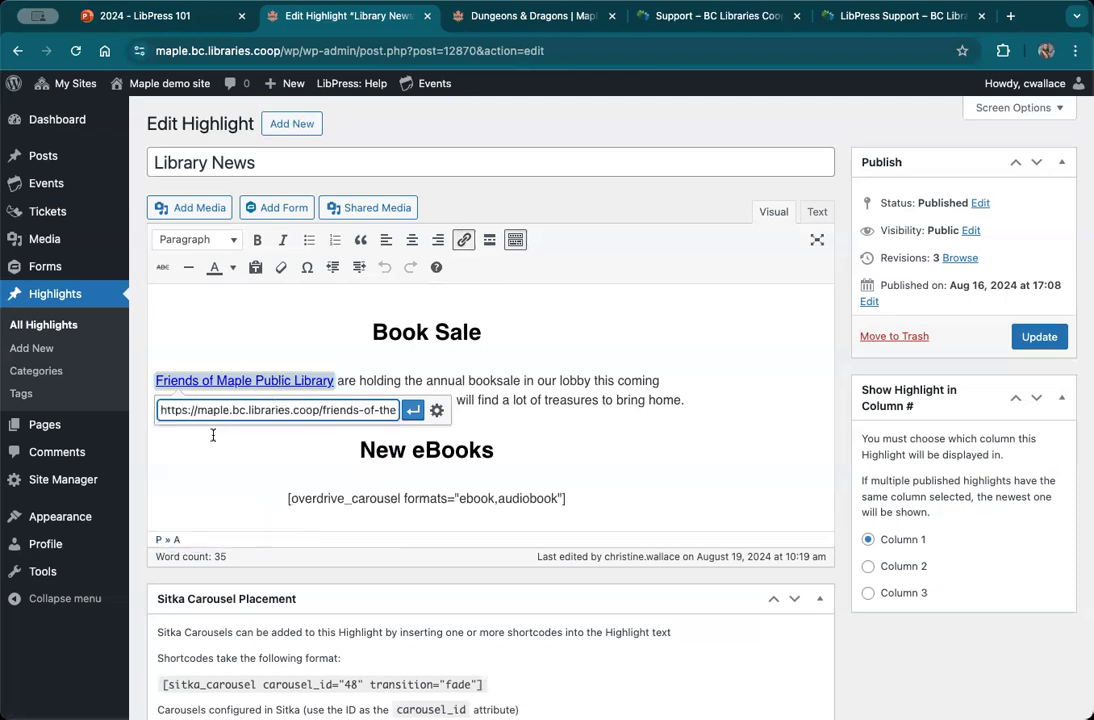
pyautogui.click(413, 410)
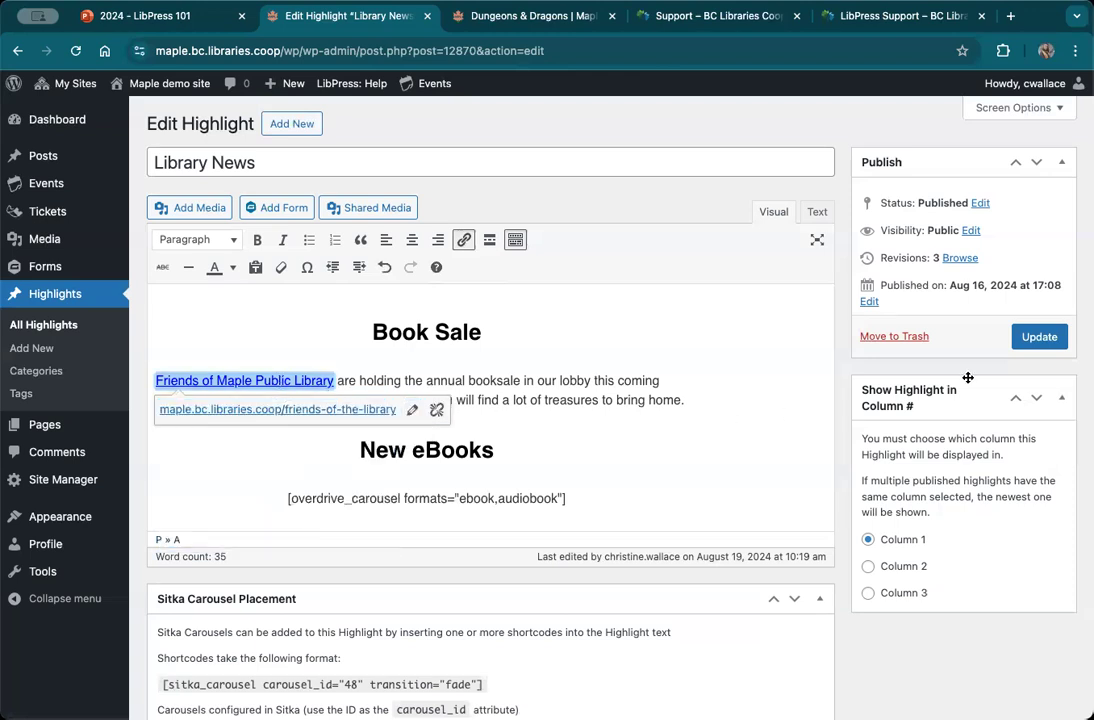
pyautogui.click(1052, 339)
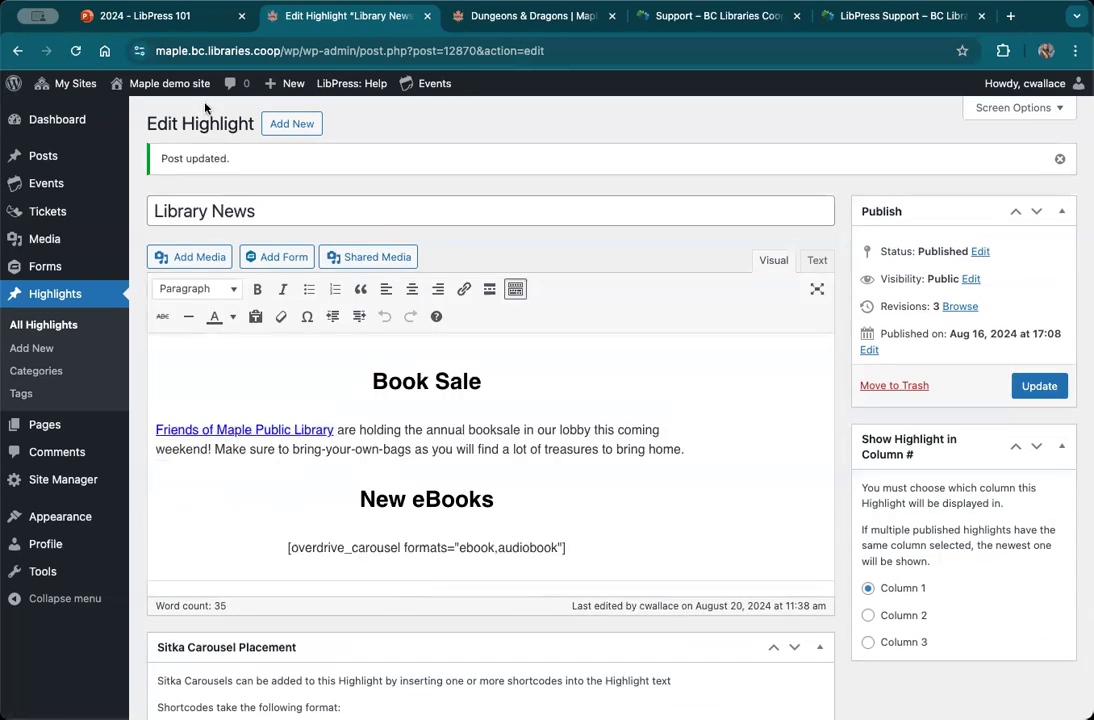
# Visit the public home page and follow the Friends of Maple Public Library link under Book Sale to check it
pyautogui.click(155, 84)
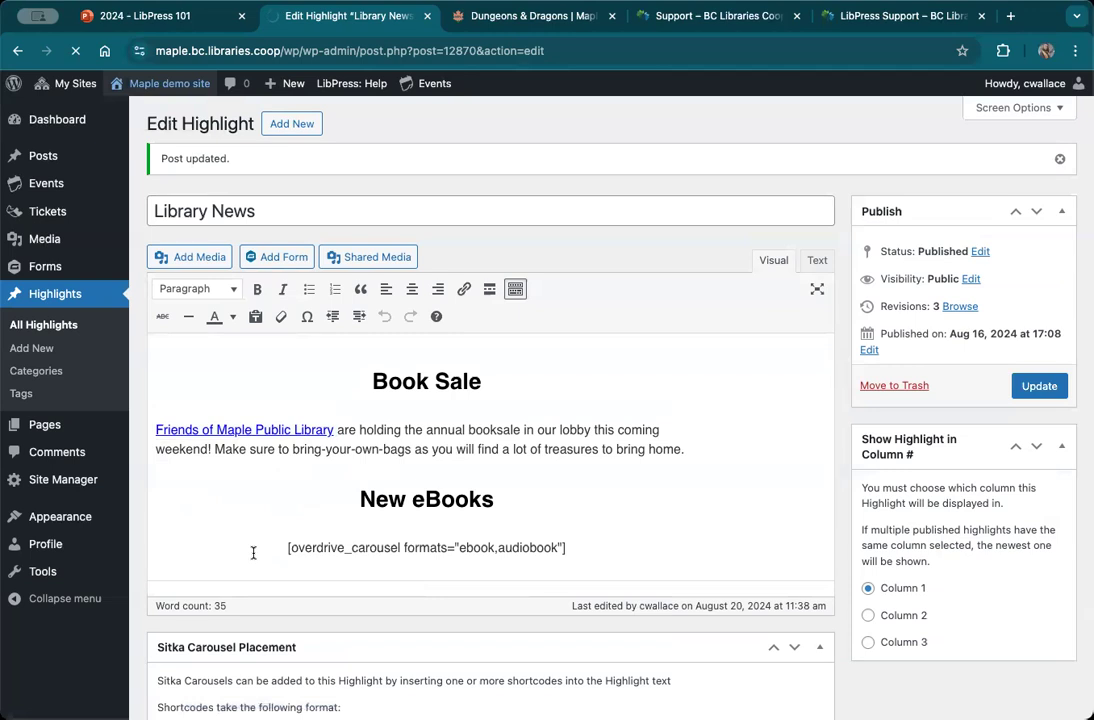
pyautogui.scroll(-3, 255, 550)
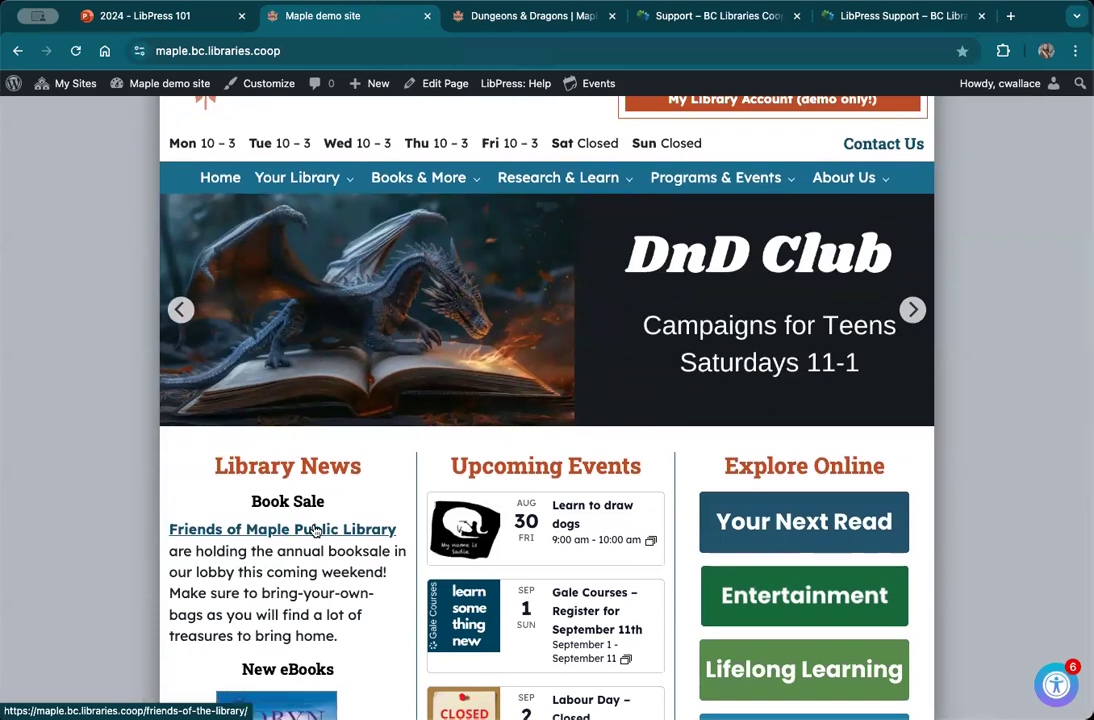
pyautogui.click(314, 530)
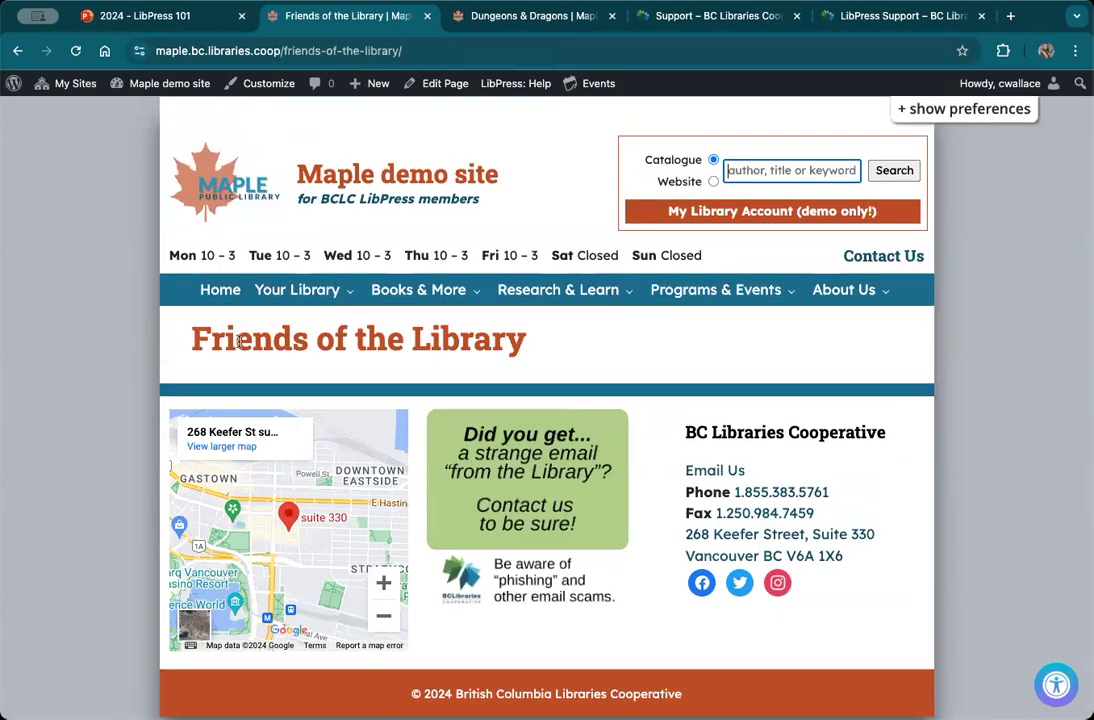